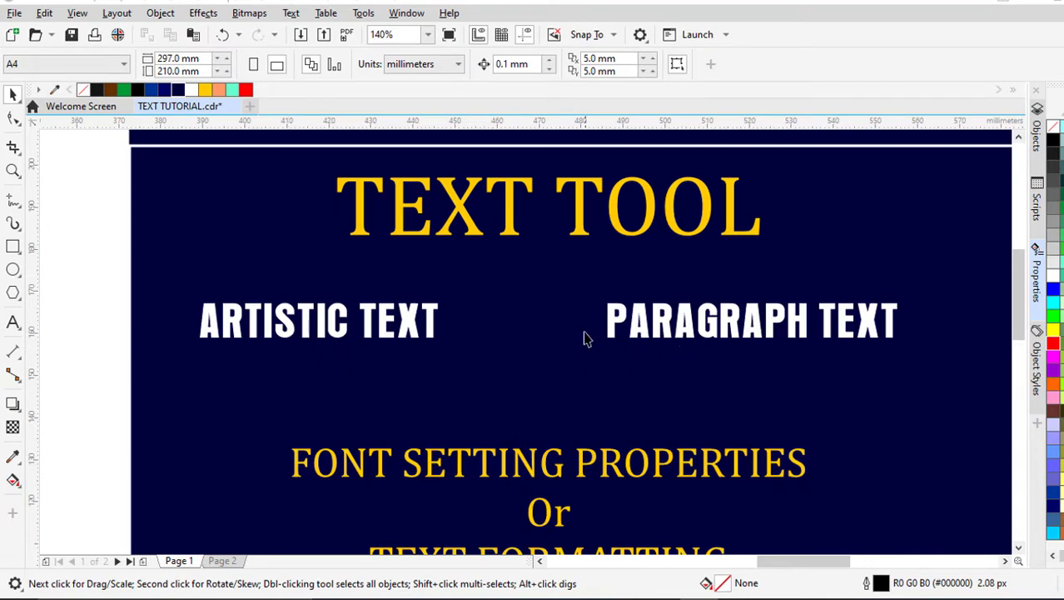
# Step: Review the topic outline covering the Text tool, artistic and paragraph text, and the text formatting properties
pyautogui.scroll(-1, 583, 337)
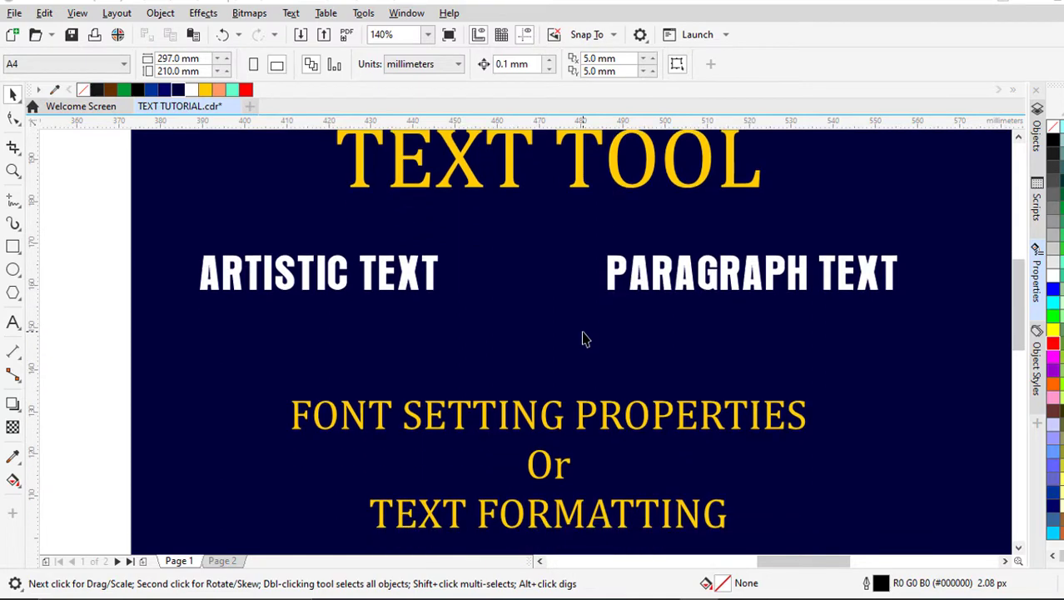
pyautogui.scroll(-1, 583, 379)
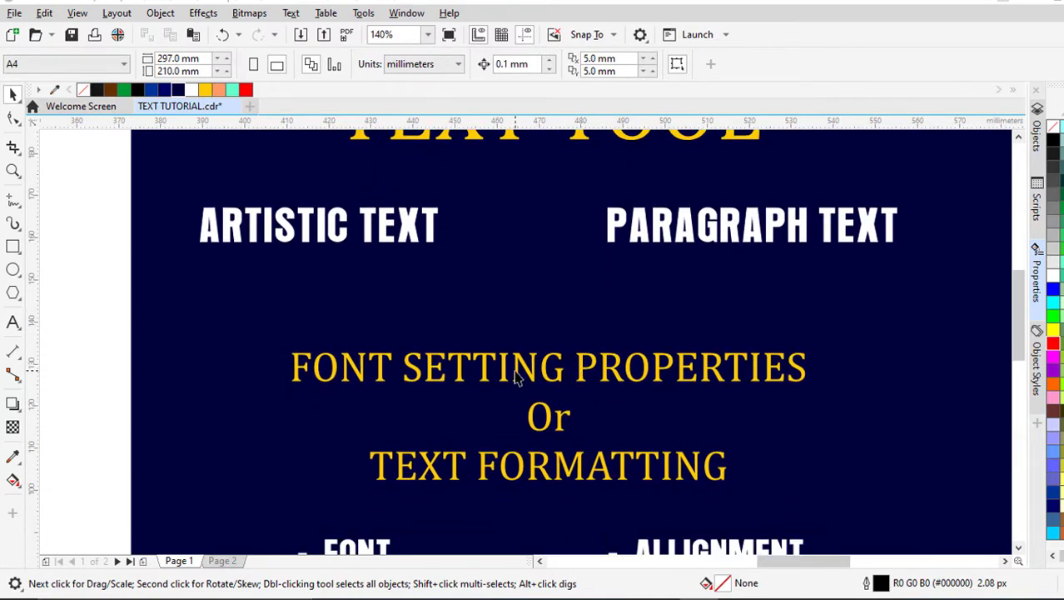
pyautogui.scroll(-1, 599, 328)
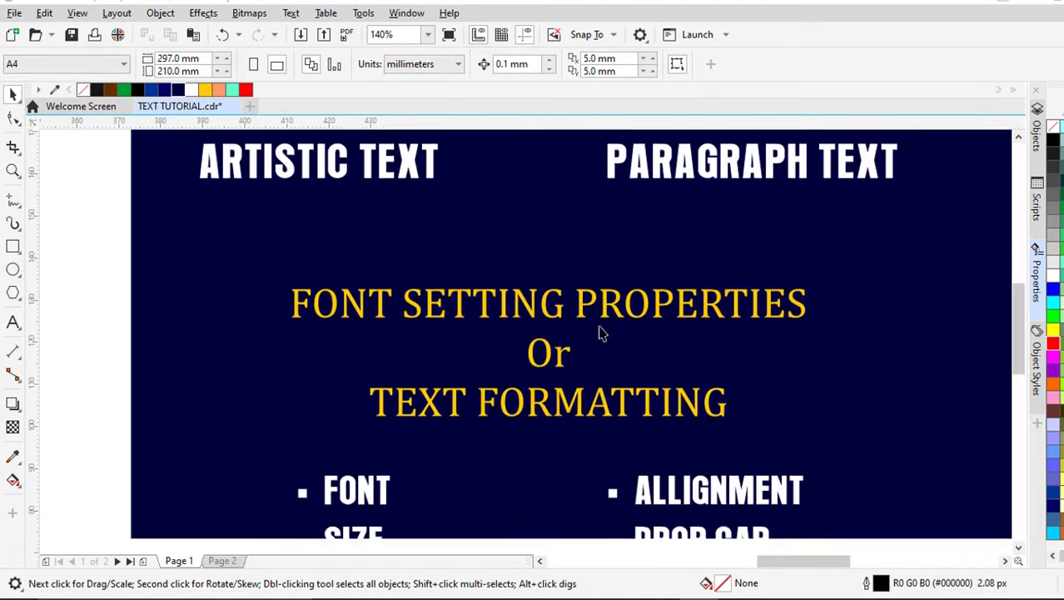
pyautogui.scroll(-3, 599, 332)
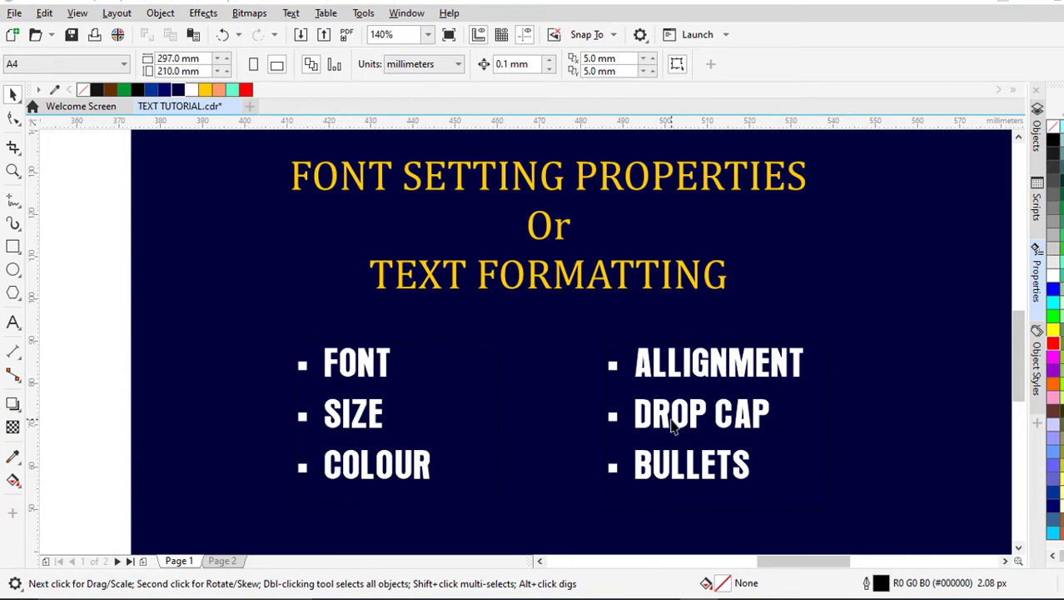
pyautogui.scroll(2, 675, 425)
pyautogui.scroll(3, 672, 426)
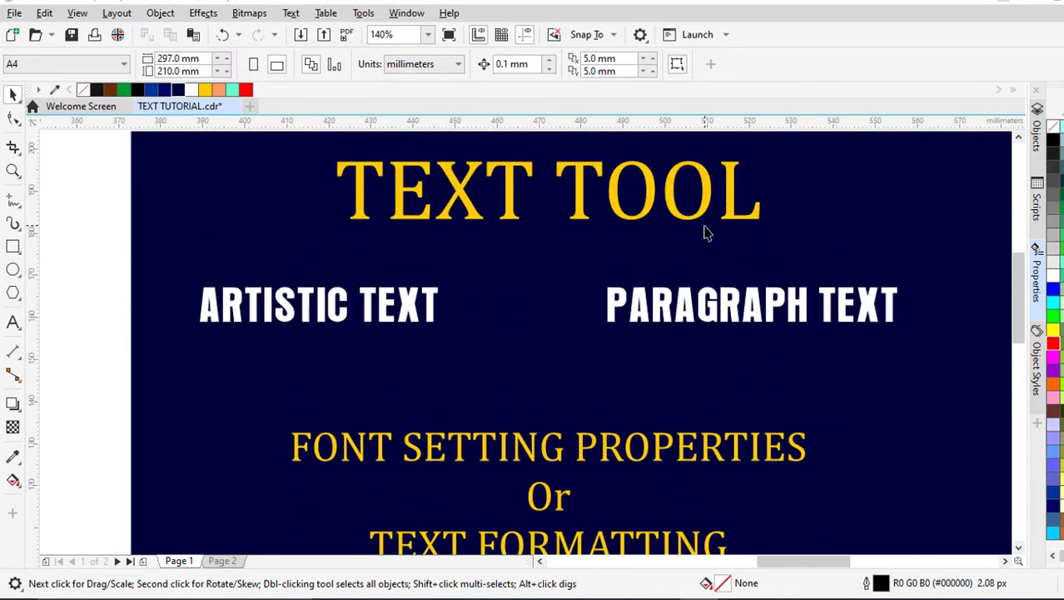
pyautogui.scroll(-8, 703, 233)
pyautogui.scroll(5, 486, 251)
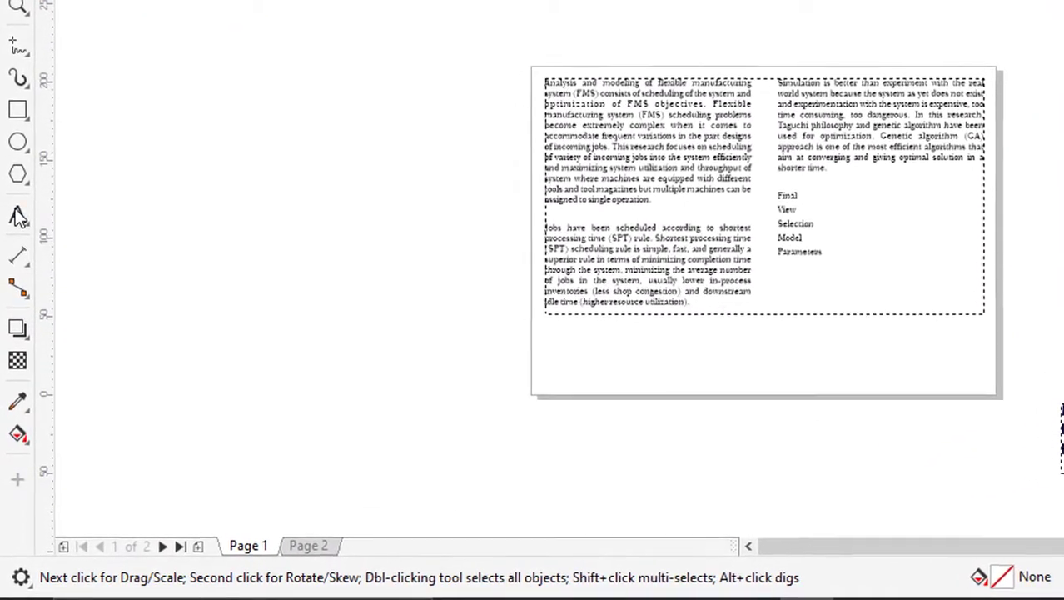
# Step: Create artistic text in the empty area below the page, with the first line reading "DDDDFDDAADFD VVSDFSDSSDSFSDSD"
pyautogui.click(18, 225)
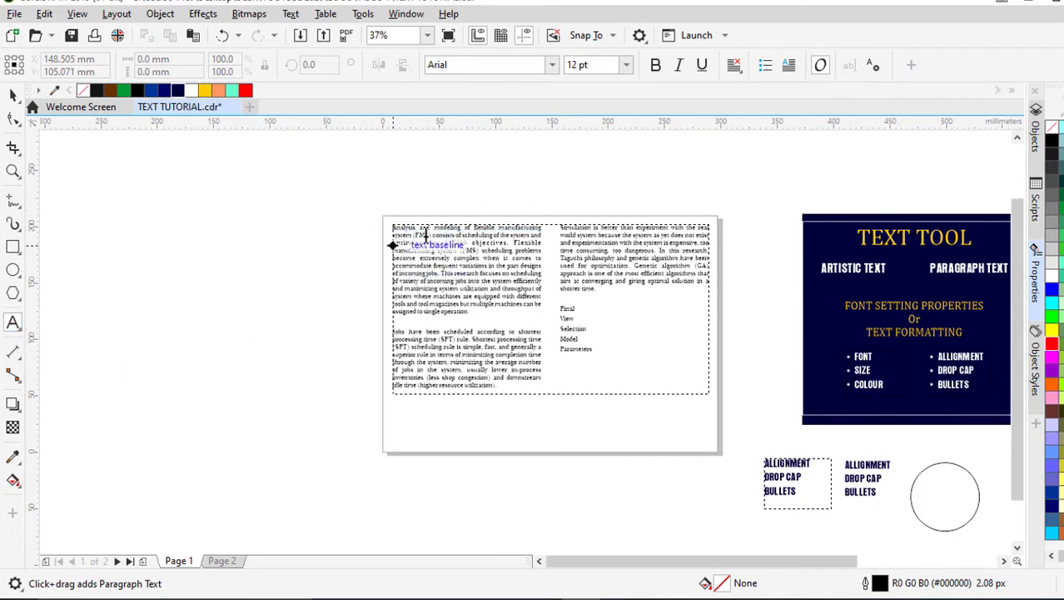
pyautogui.scroll(-2, 488, 224)
pyautogui.scroll(4, 464, 360)
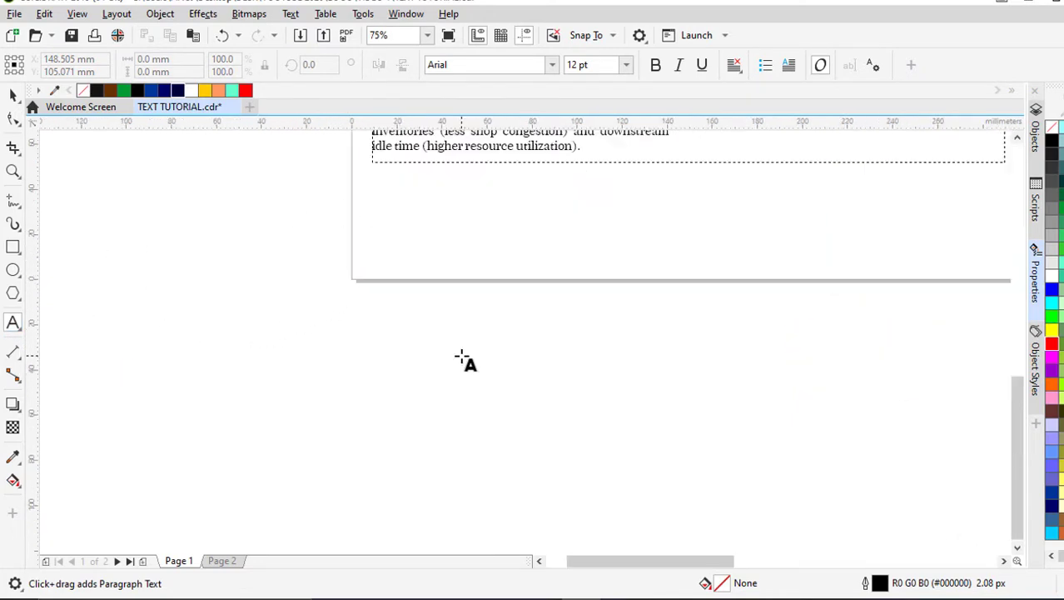
pyautogui.click(461, 357)
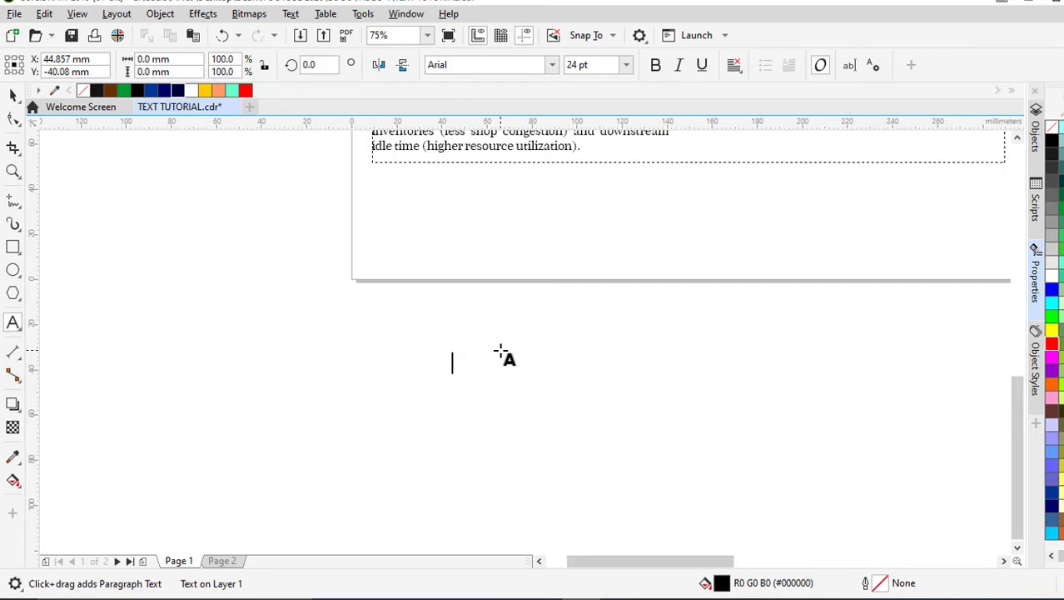
pyautogui.write('DDDDDDDAA')
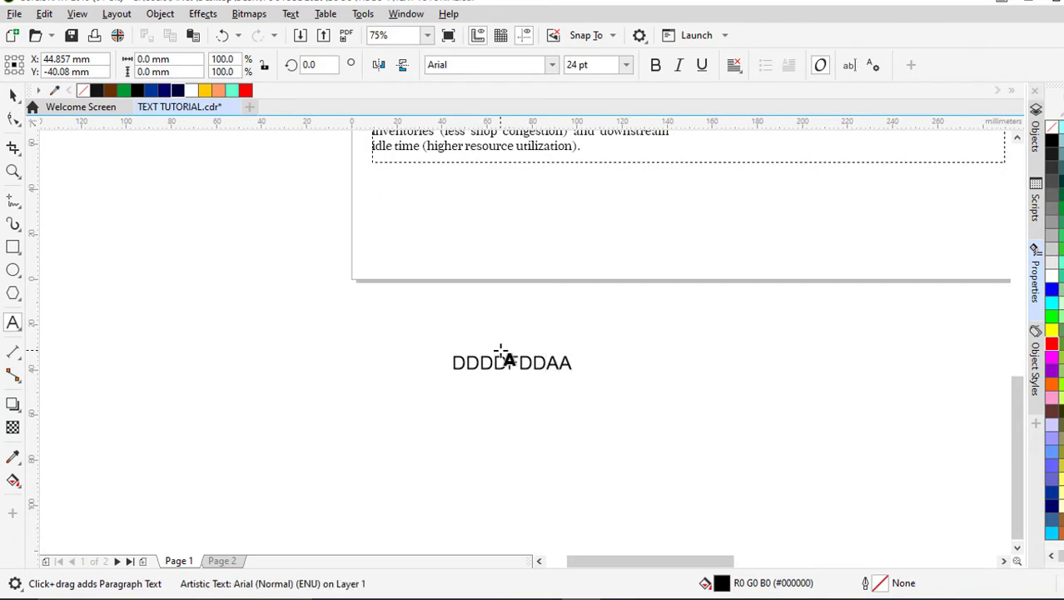
pyautogui.write('DFD VVSDFS')
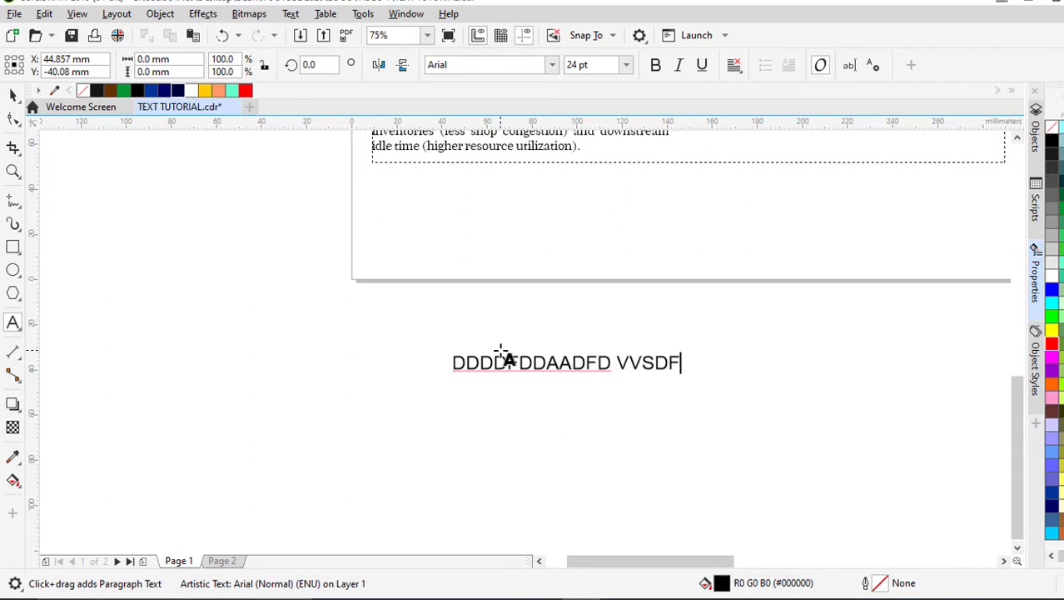
pyautogui.scroll(-2, 428, 356)
pyautogui.scroll(2, 565, 368)
pyautogui.write('DSS')
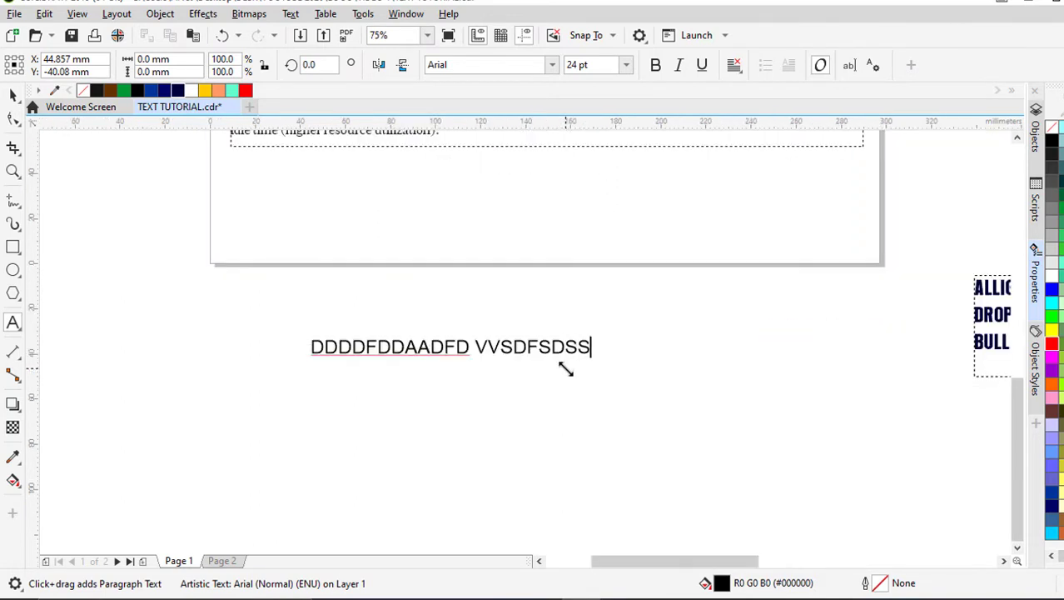
pyautogui.write('DSFSDSD')
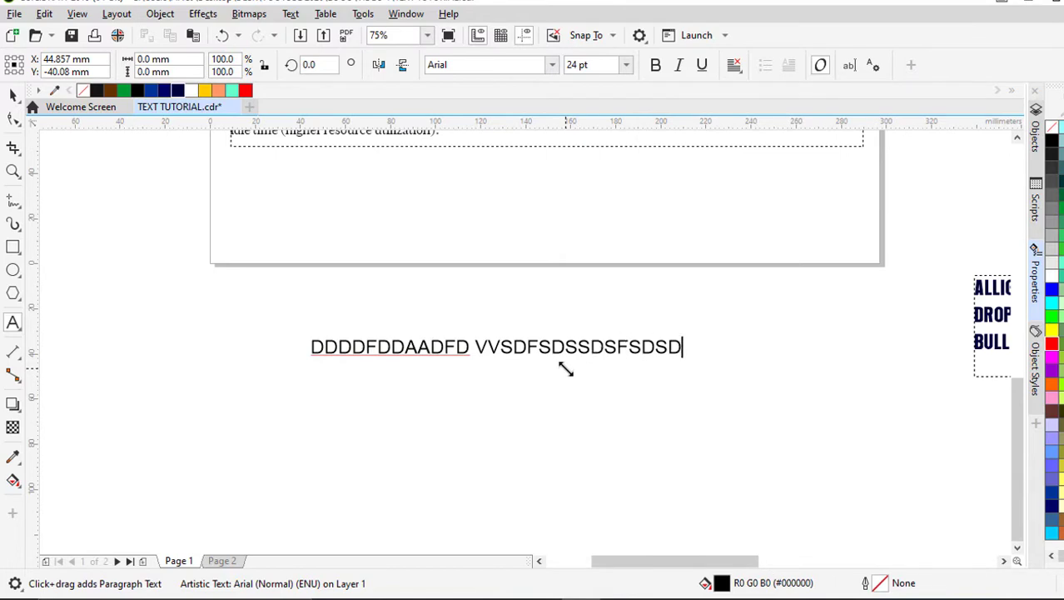
# Step: Add a second line reading "DDSFSDSFSFDSFDSF" to the artistic text and finish editing it
pyautogui.press('Return')
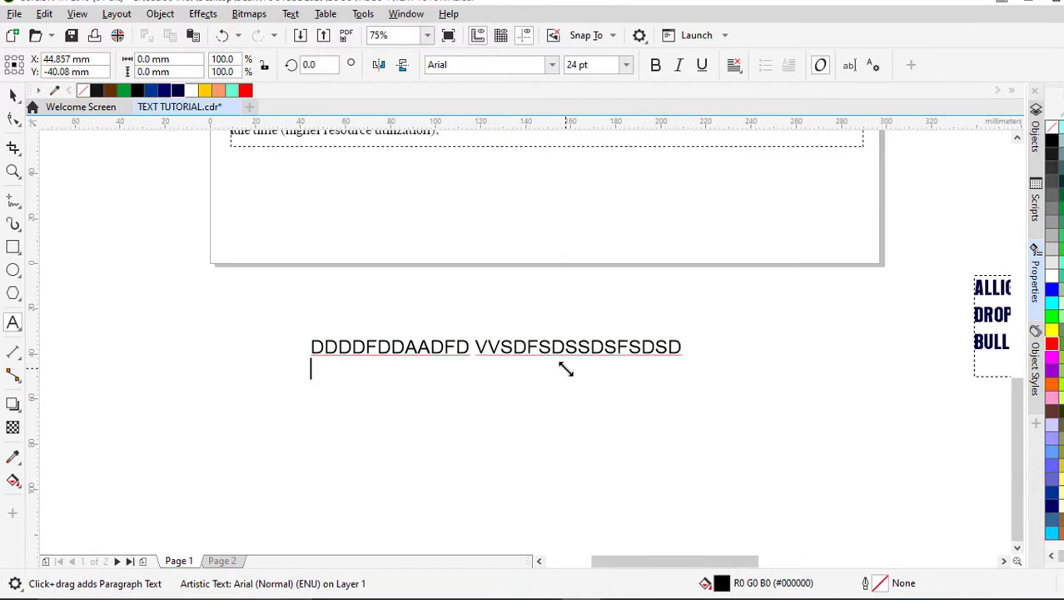
pyautogui.write('DDSFSDSF')
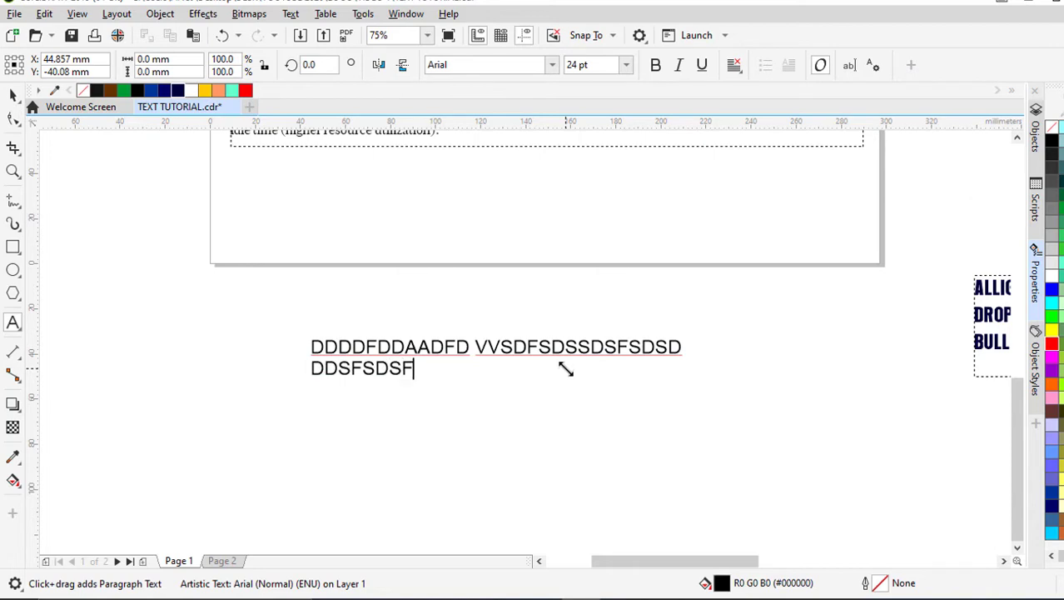
pyautogui.write('SFDSFDSF')
pyautogui.press('Escape')
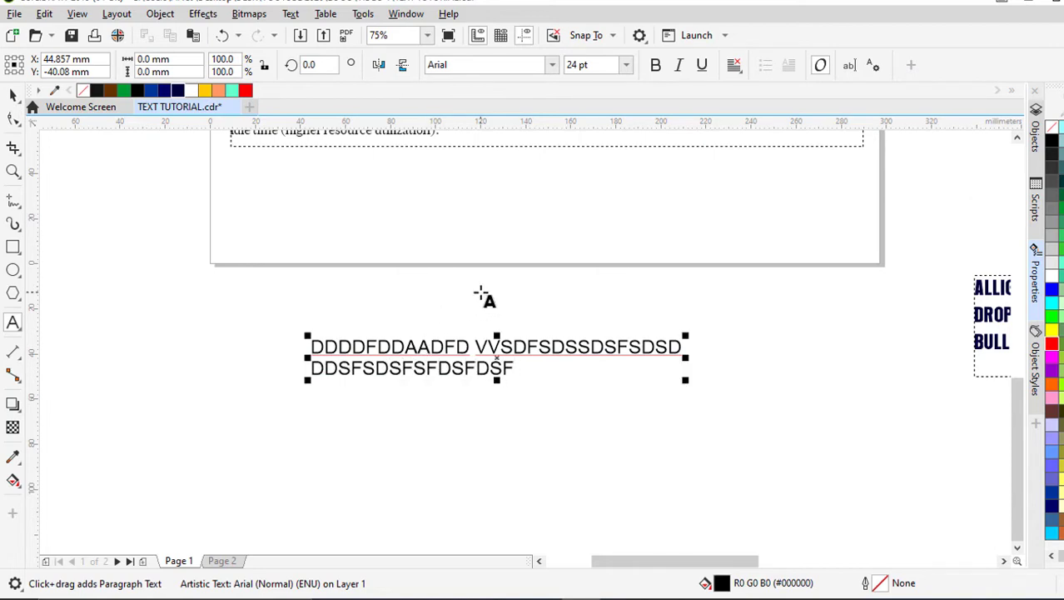
# Step: Draw a paragraph text frame about 169 mm wide and 81 mm high directly below the artistic text
pyautogui.scroll(-2, 485, 297)
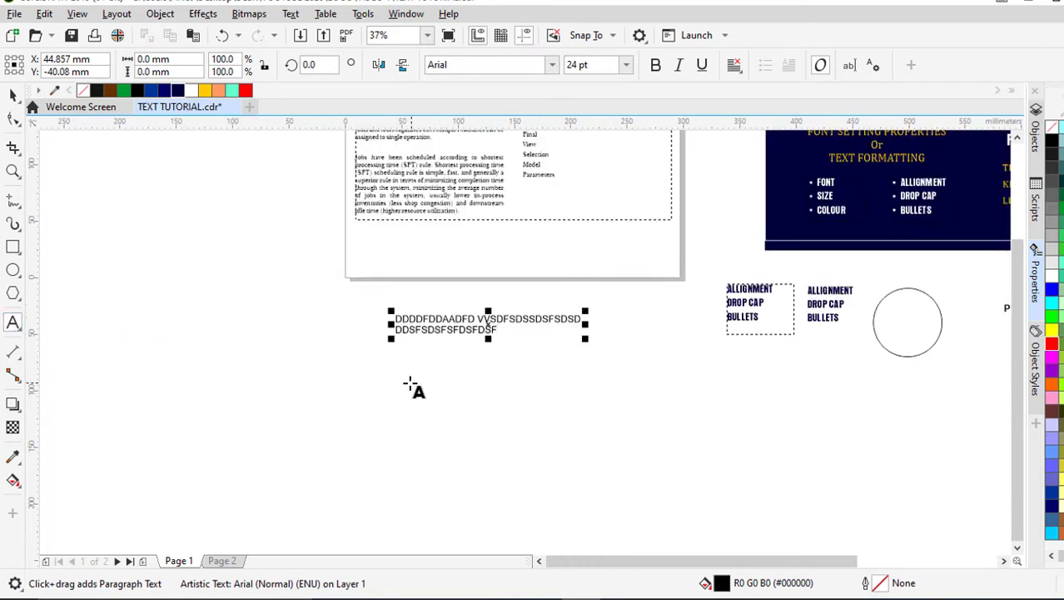
pyautogui.scroll(2, 413, 387)
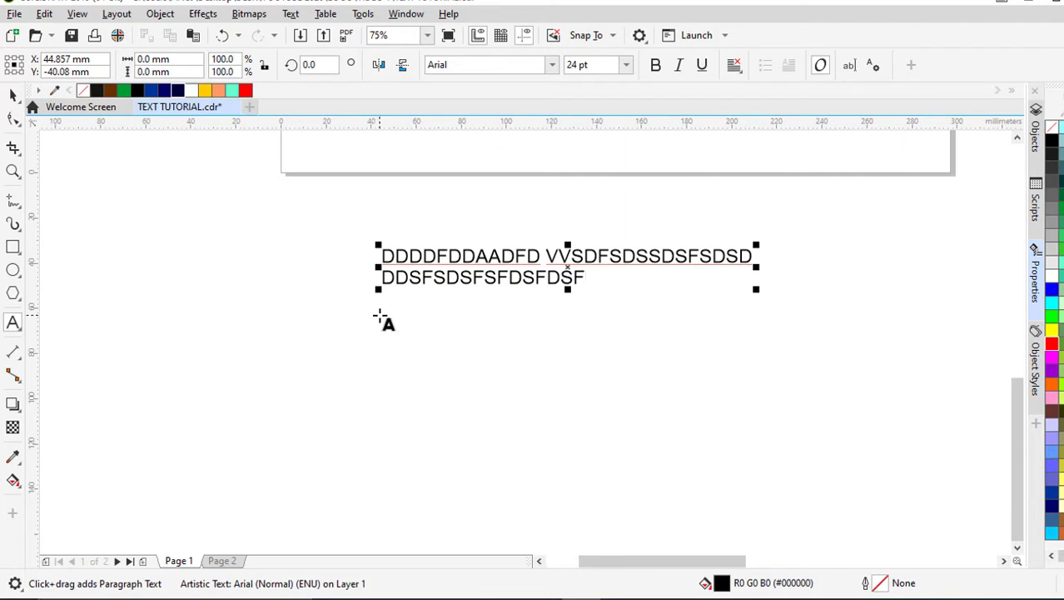
pyautogui.moveTo(380, 316); pyautogui.dragTo(759, 498)
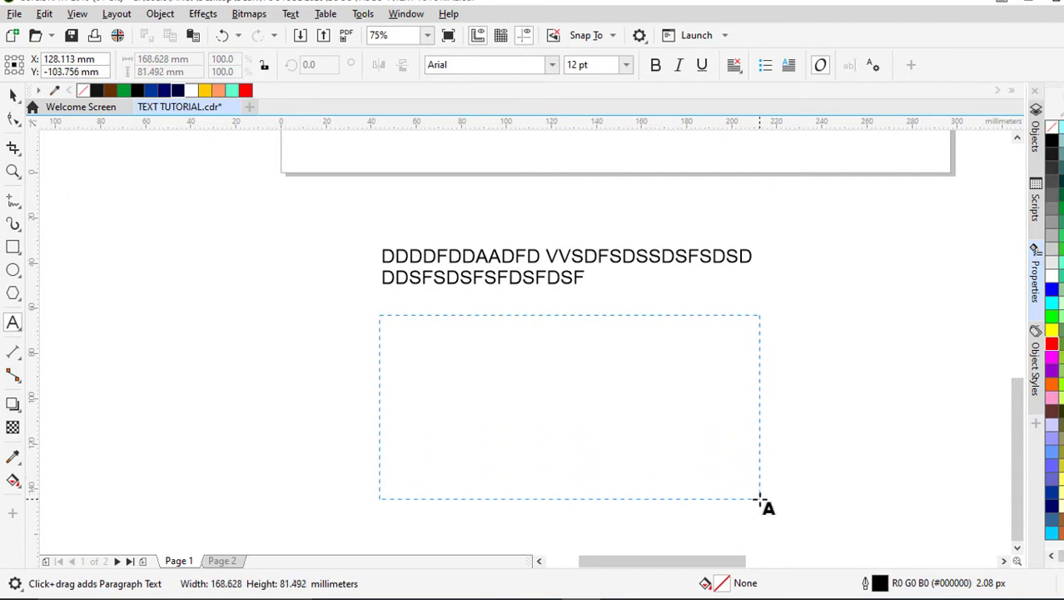
pyautogui.moveTo(759, 498); pyautogui.dragTo(760, 498)
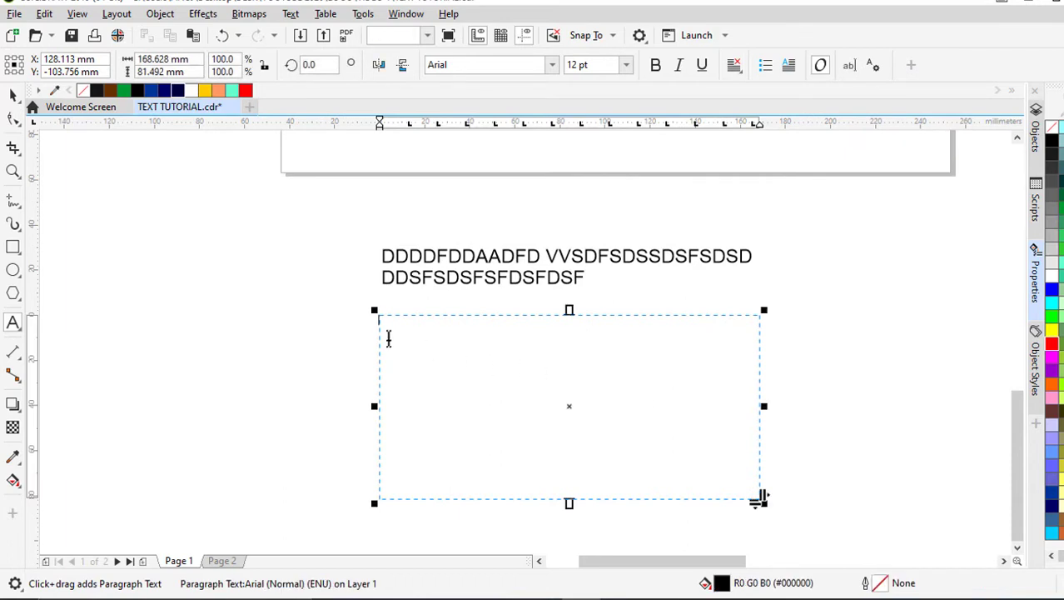
# Step: Enter random capital letters in the paragraph frame until they wrap onto a second line, and delete all of that text
pyautogui.write('DSFDSFDS')
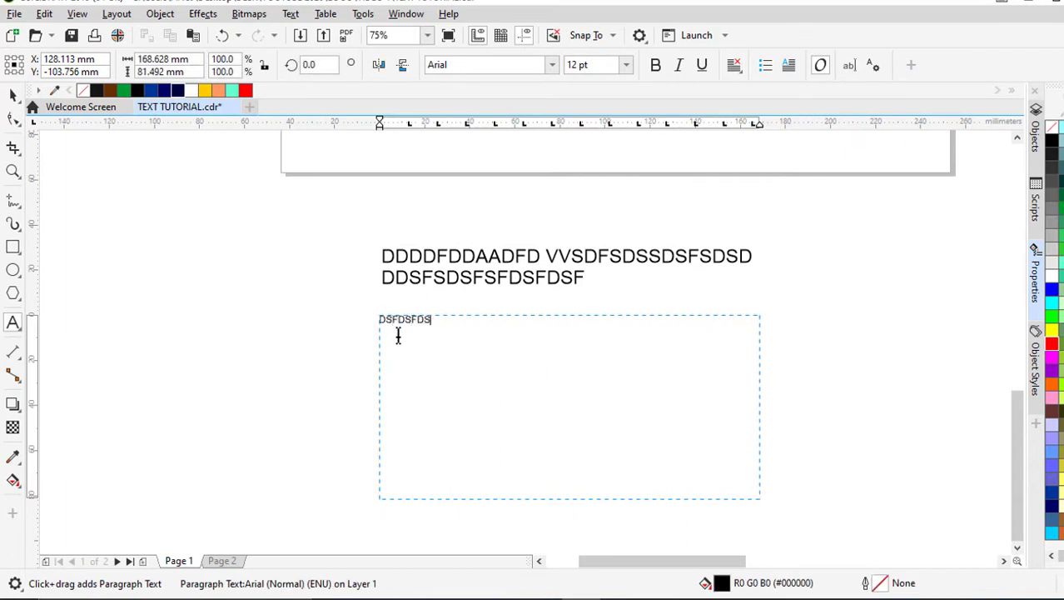
pyautogui.write('FDSDF SFSDFSDF SDFSF SDFSDF SFSDF')
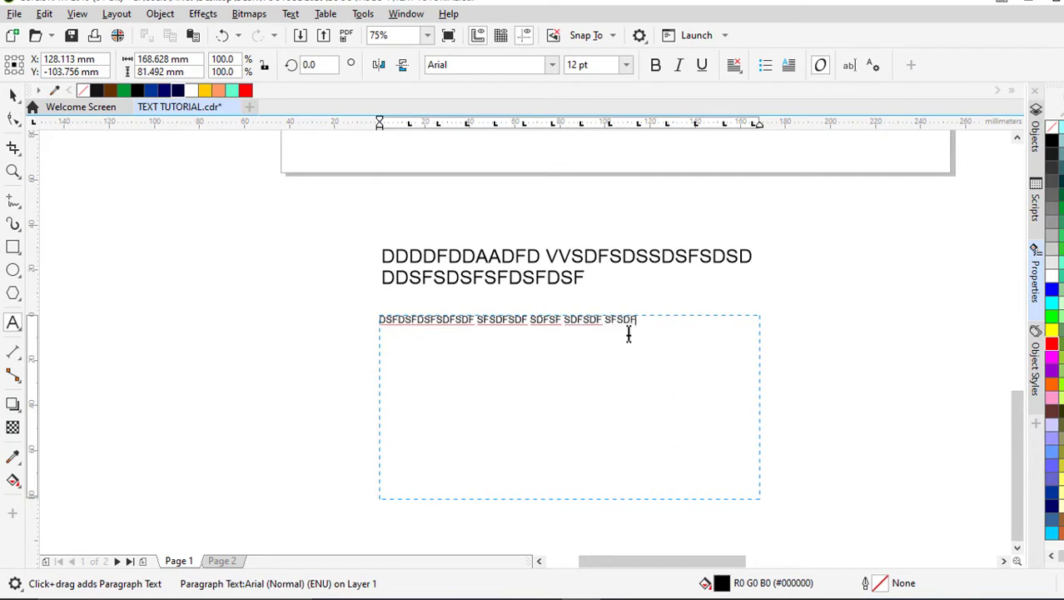
pyautogui.write('DDDDDDDDDDDDDDFFDF')
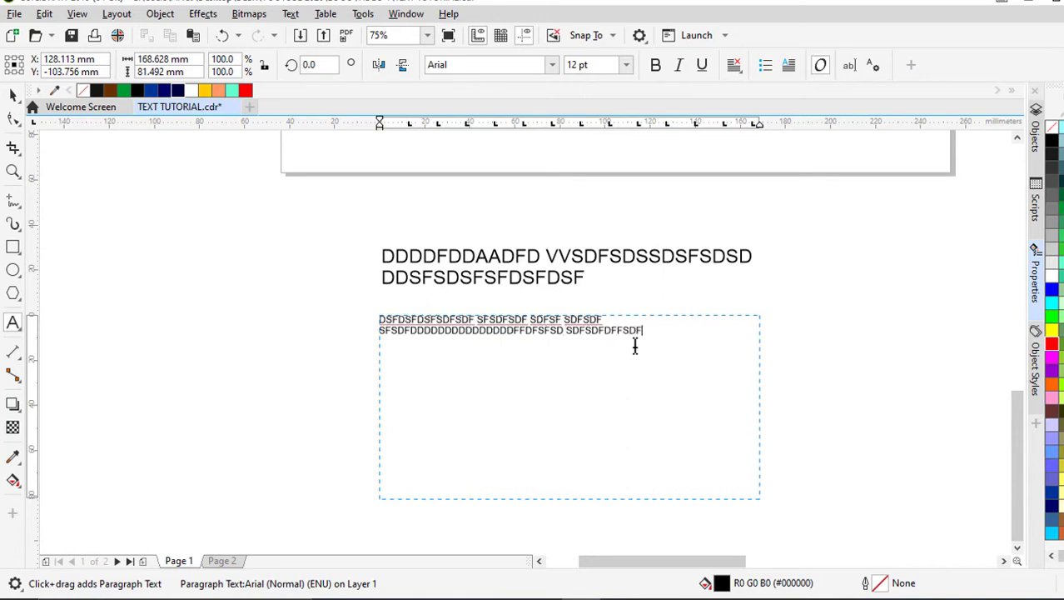
pyautogui.hotkey('ctrl', 'a')
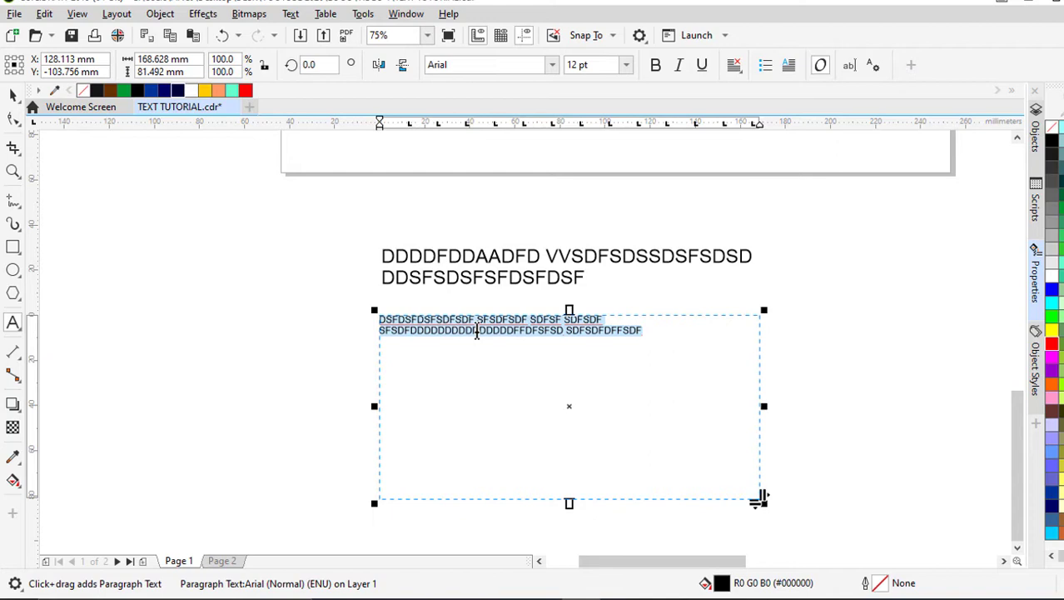
pyautogui.press('Delete')
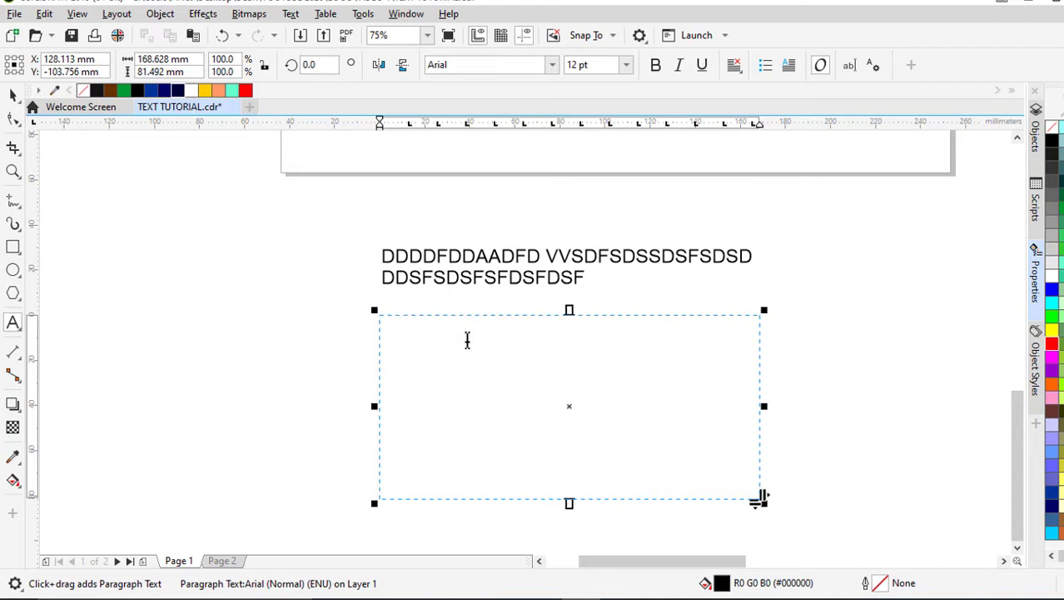
# Step: Fill the empty paragraph frame with placeholder text
pyautogui.scroll(-2, 475, 346)
pyautogui.scroll(2, 505, 360)
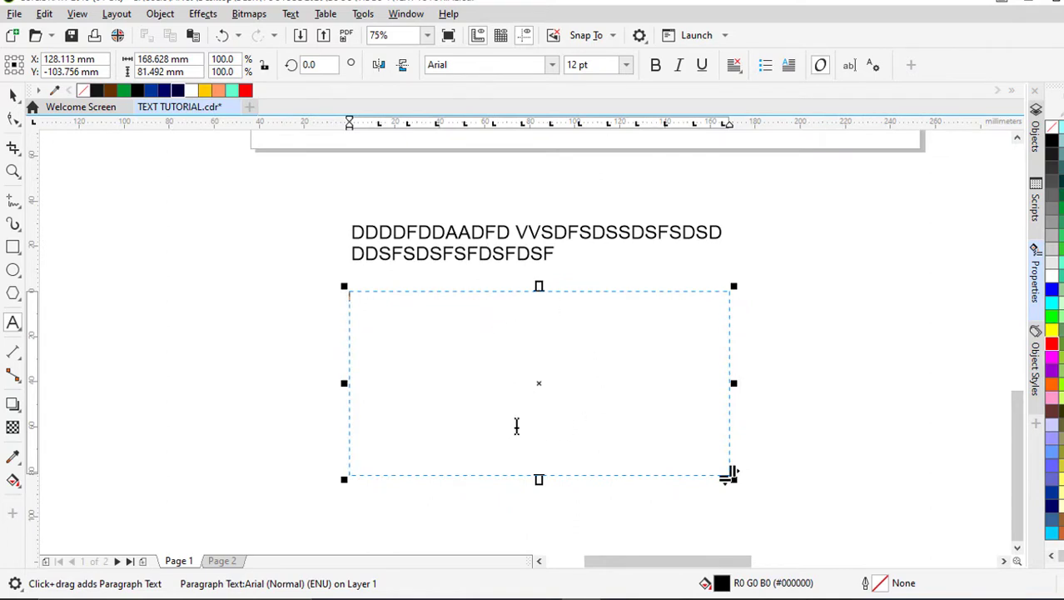
pyautogui.rightClick(490, 333)
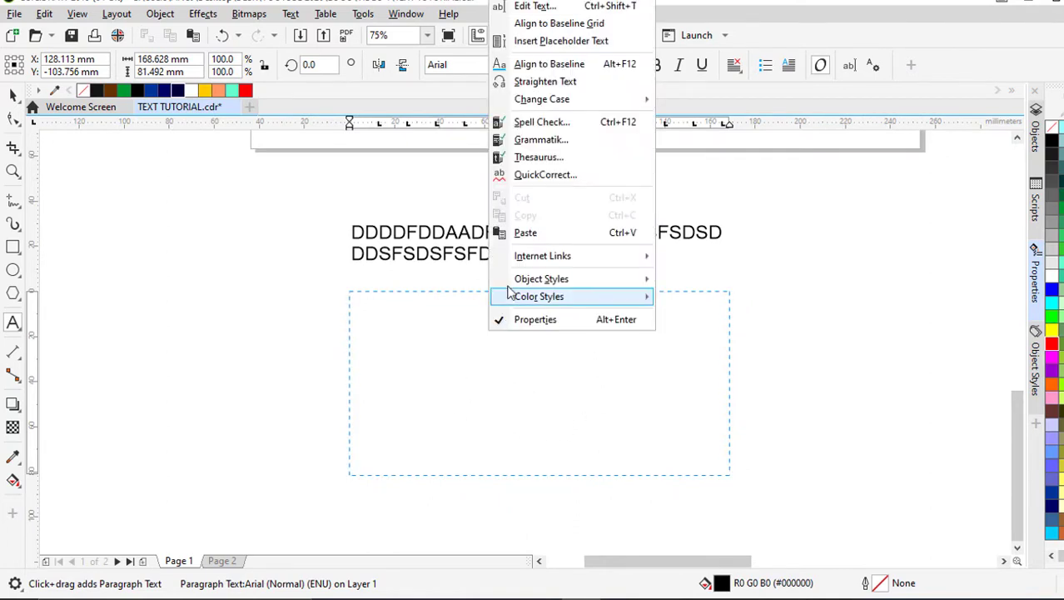
pyautogui.click(563, 43)
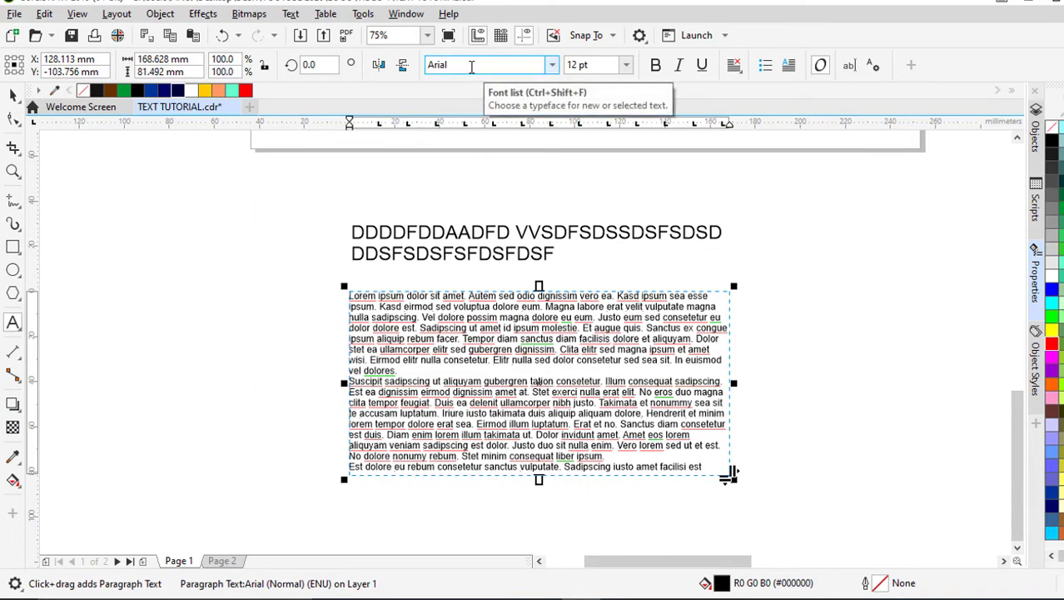
# Step: Try the AvantGarde-Book Th font on all the placeholder text, and undo the font change
pyautogui.click(553, 66)
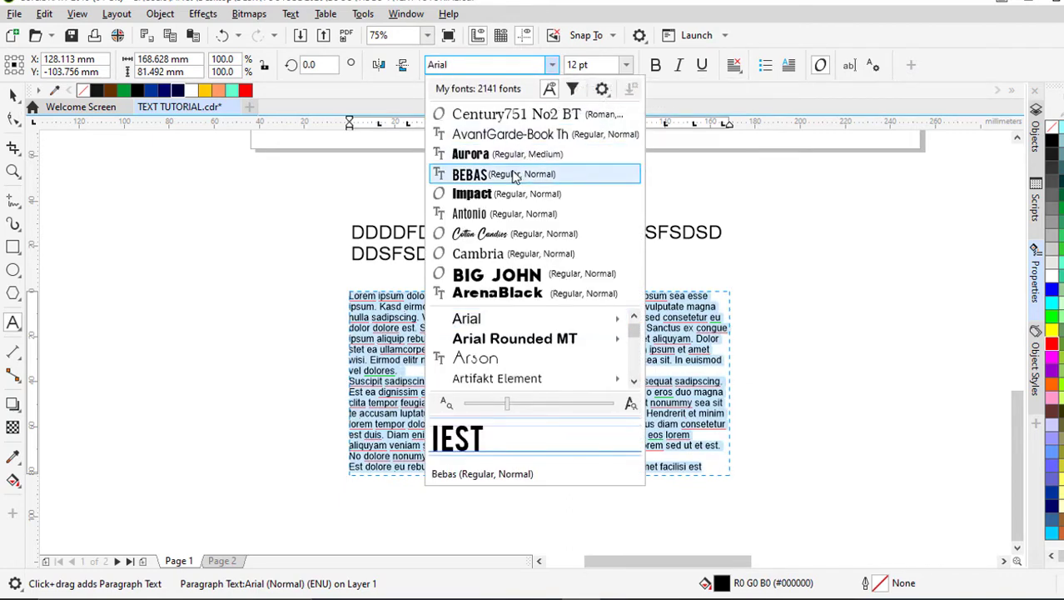
pyautogui.press('Escape')
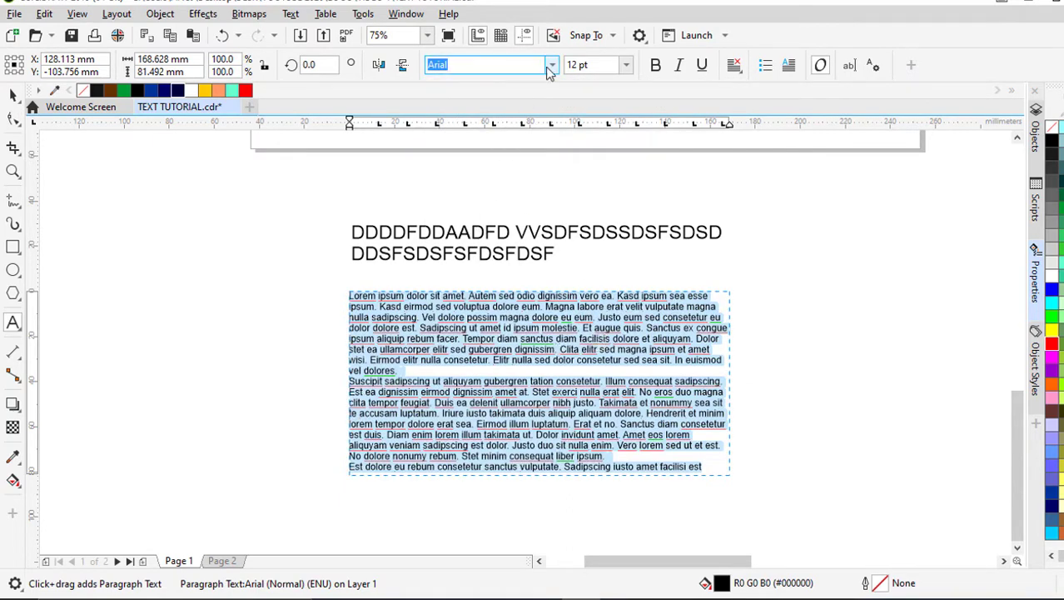
pyautogui.click(550, 67)
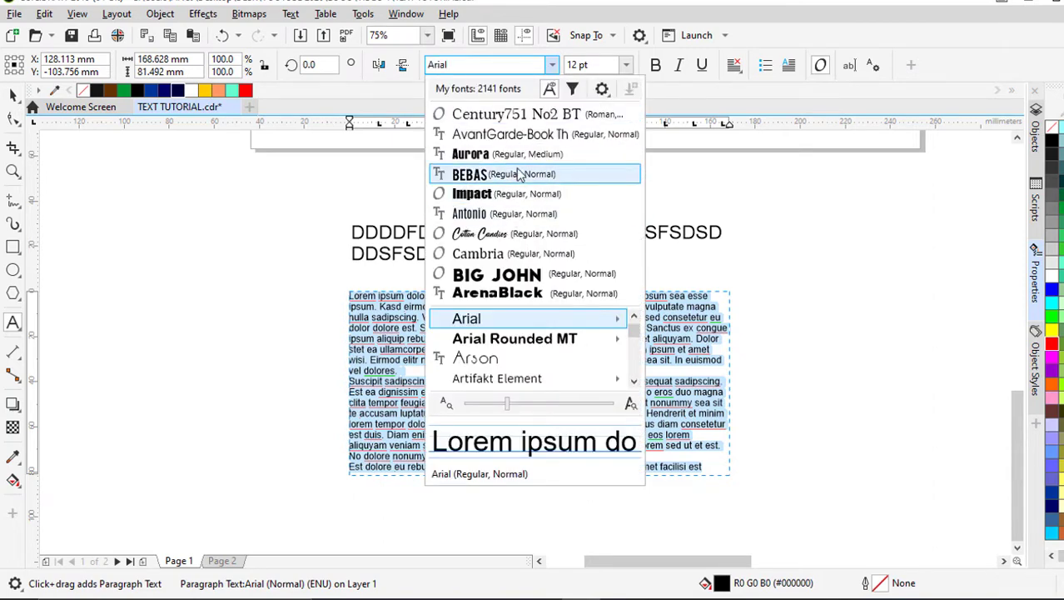
pyautogui.click(533, 135)
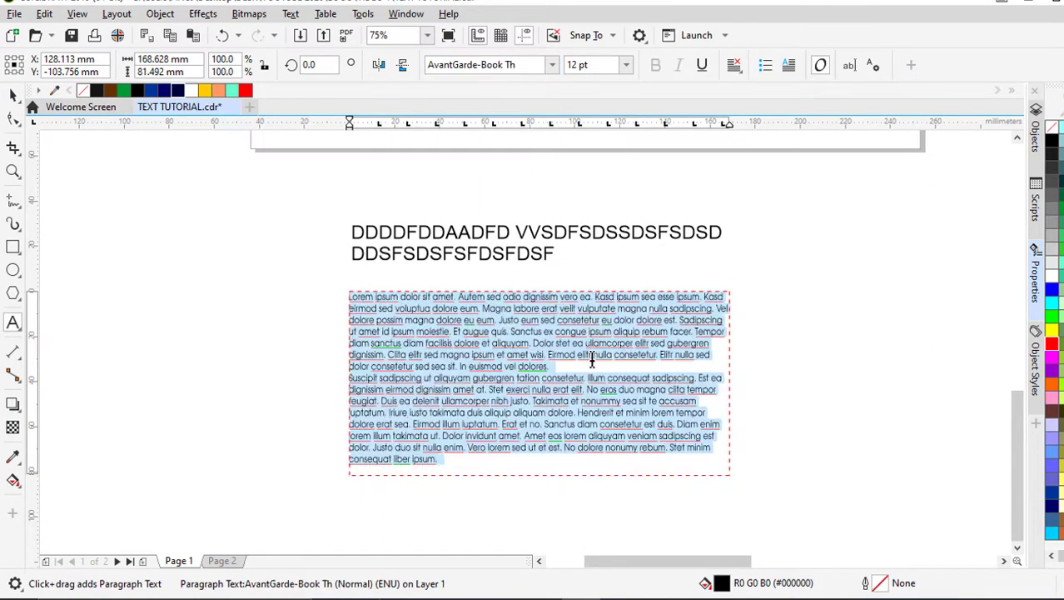
pyautogui.scroll(2, 577, 382)
pyautogui.scroll(-2, 500, 283)
pyautogui.scroll(2, 411, 380)
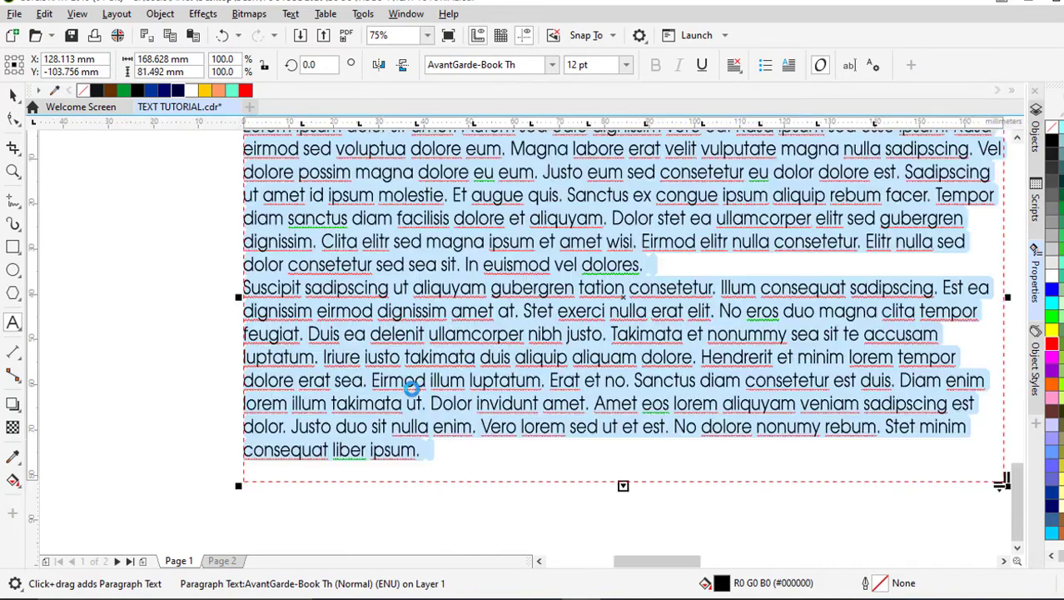
pyautogui.scroll(-2, 374, 409)
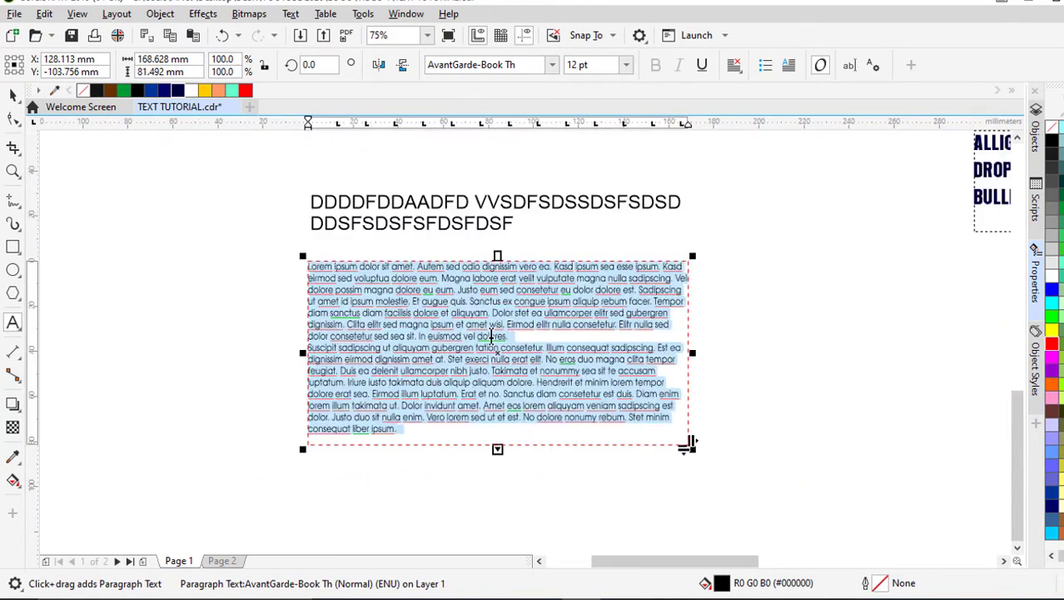
pyautogui.hotkey('ctrl', 'z')
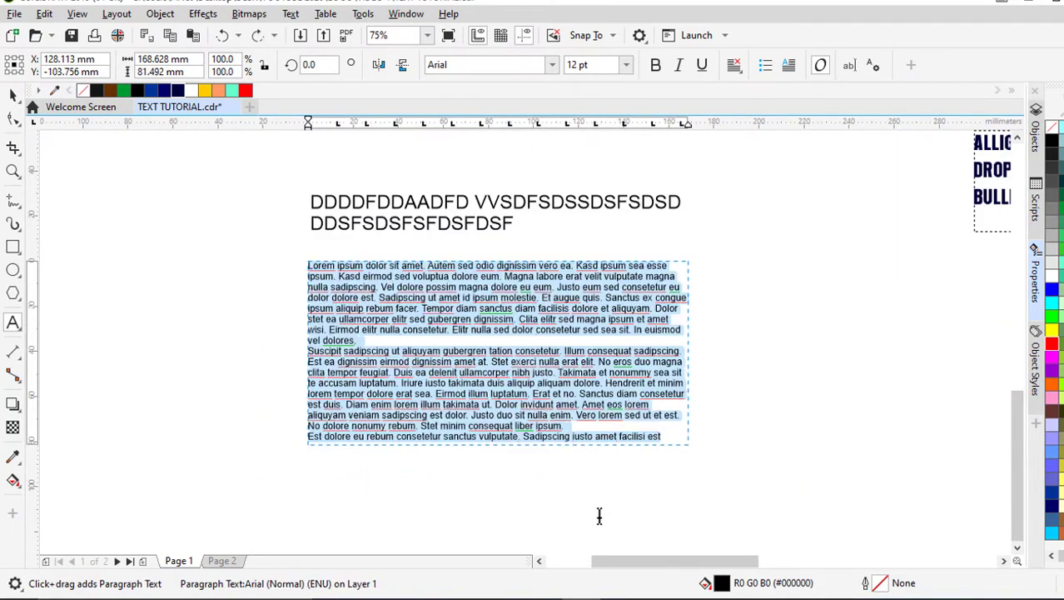
# Step: Change the font of the whole placeholder paragraph to AvantGarde-Book Th
pyautogui.scroll(2, 513, 454)
pyautogui.click(453, 506)
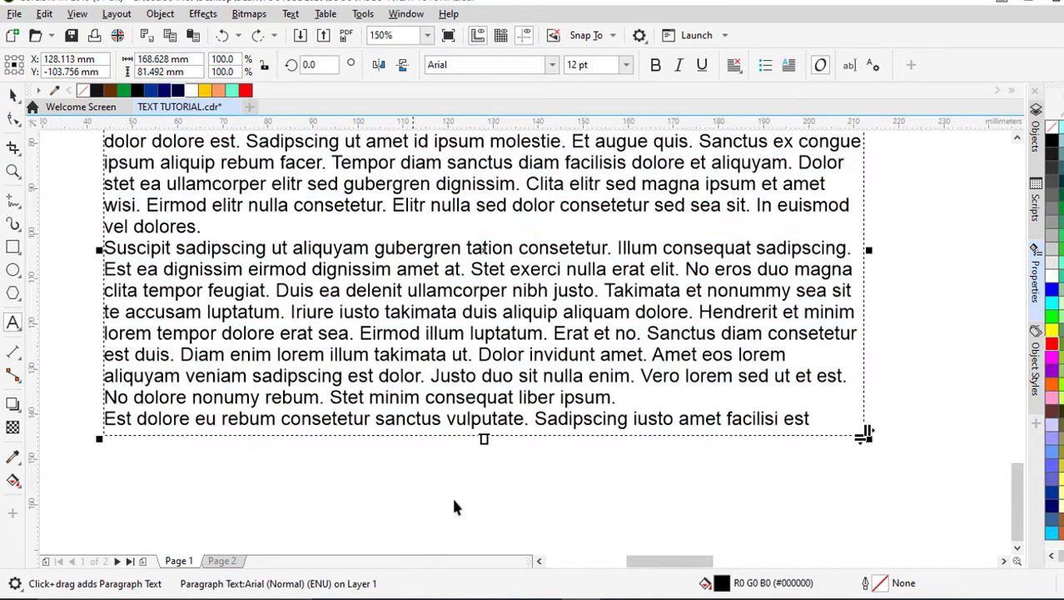
pyautogui.press('space')
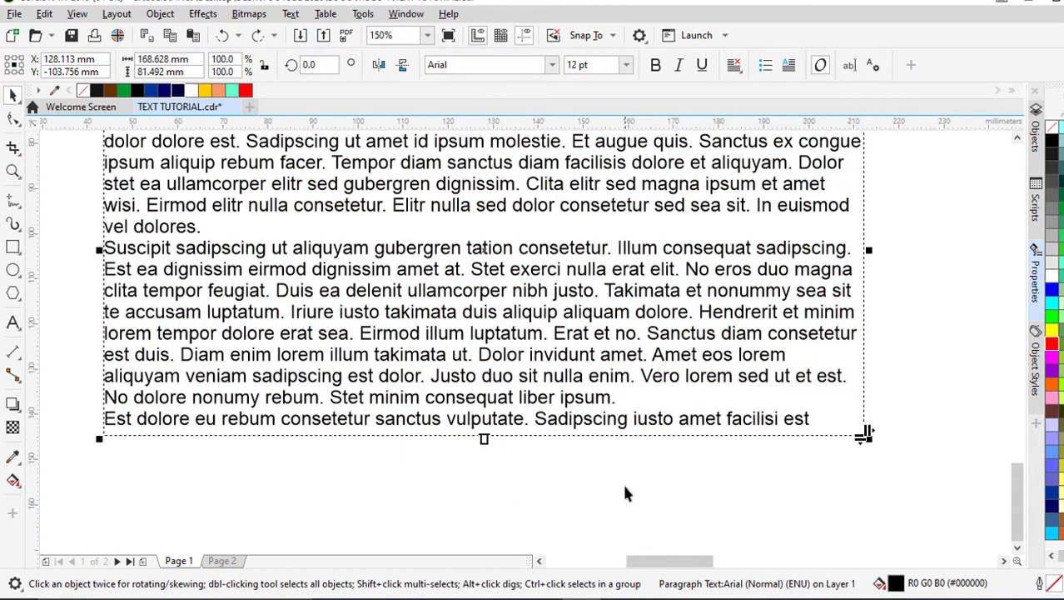
pyautogui.click(551, 65)
pyautogui.scroll(-3, 504, 370)
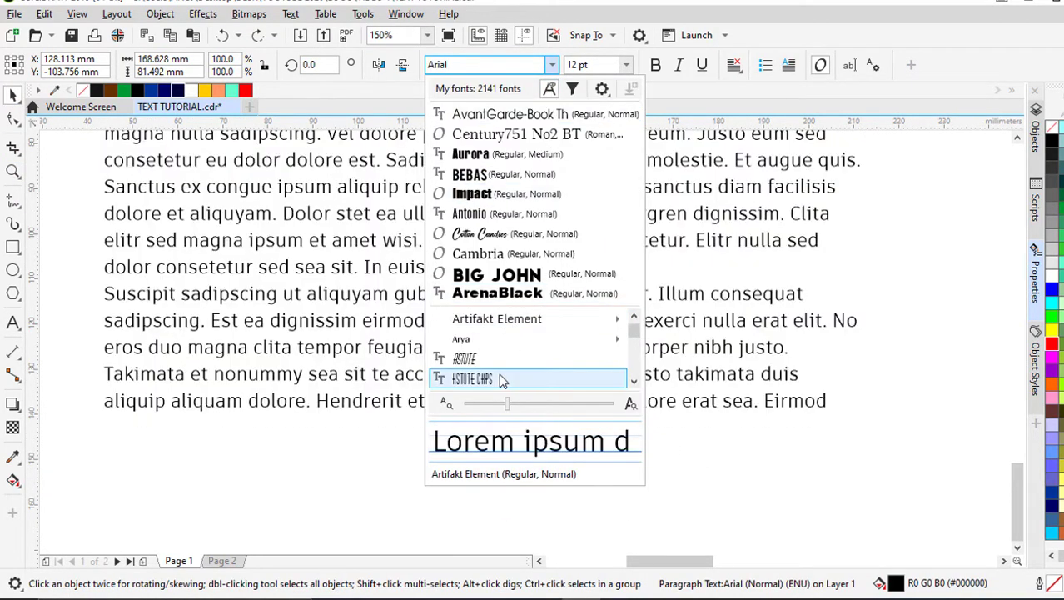
pyautogui.scroll(-1, 508, 358)
pyautogui.click(525, 337)
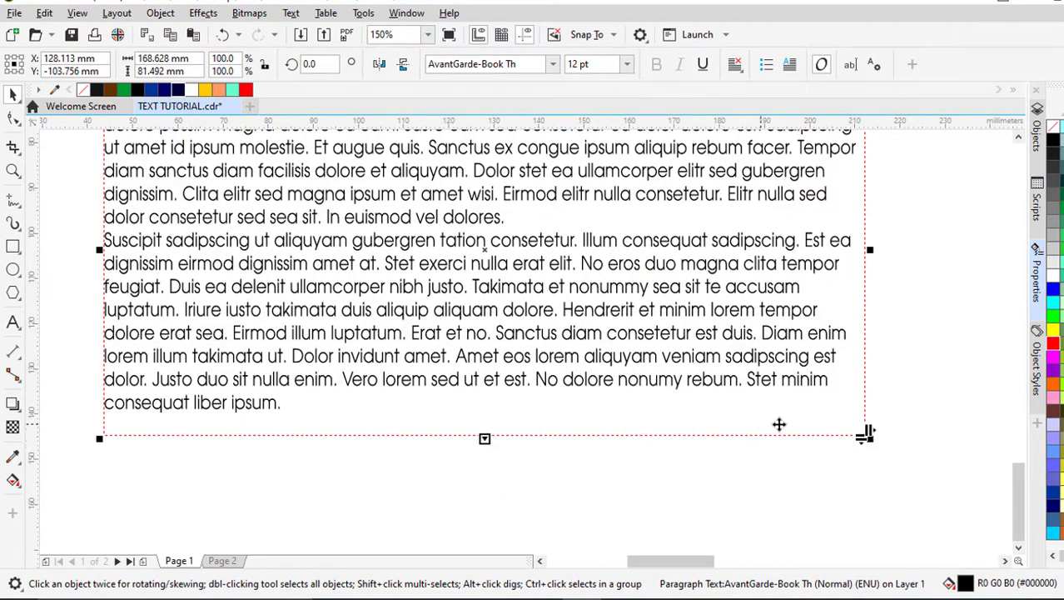
# Step: Stretch the paragraph frame downward to about 86 mm high, and shorten it to about 57 mm
pyautogui.scroll(-2, 542, 354)
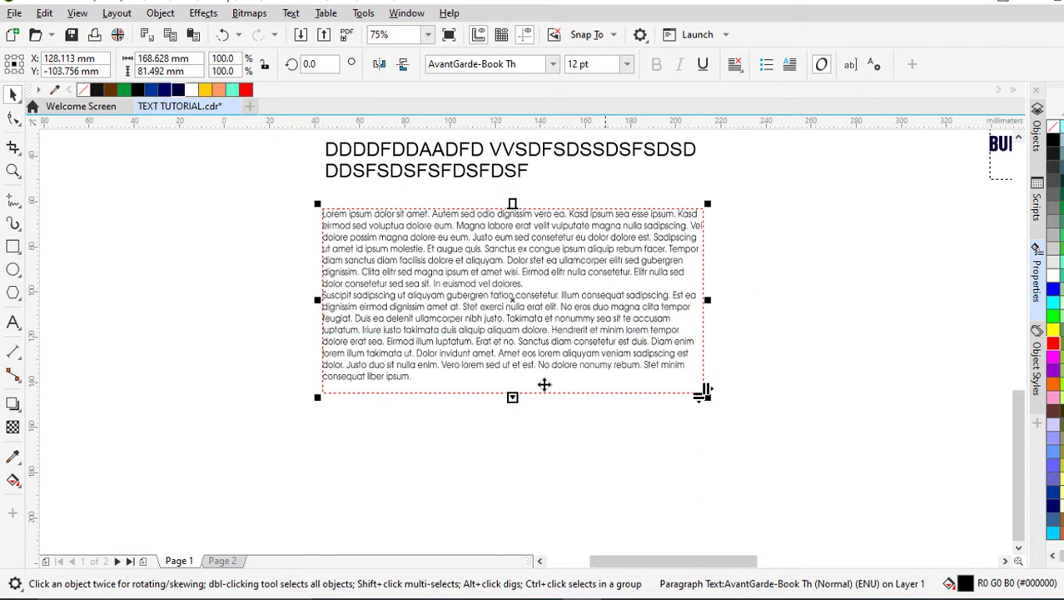
pyautogui.moveTo(512, 397)
pyautogui.mouseDown()
pyautogui.moveTo(516, 418)
pyautogui.moveTo(512, 405)
pyautogui.mouseUp()
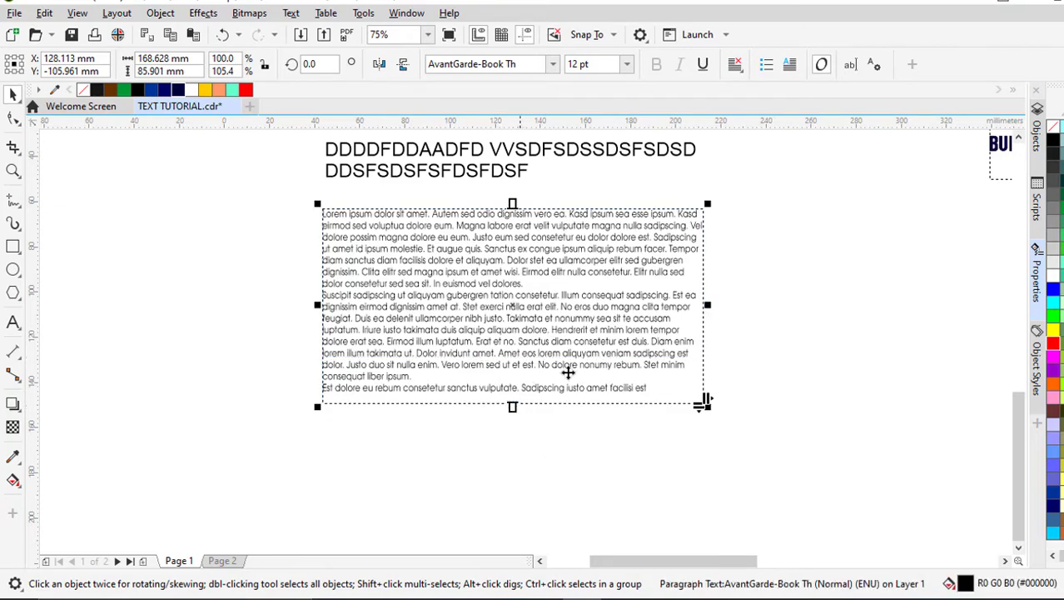
pyautogui.moveTo(514, 406); pyautogui.dragTo(544, 341)
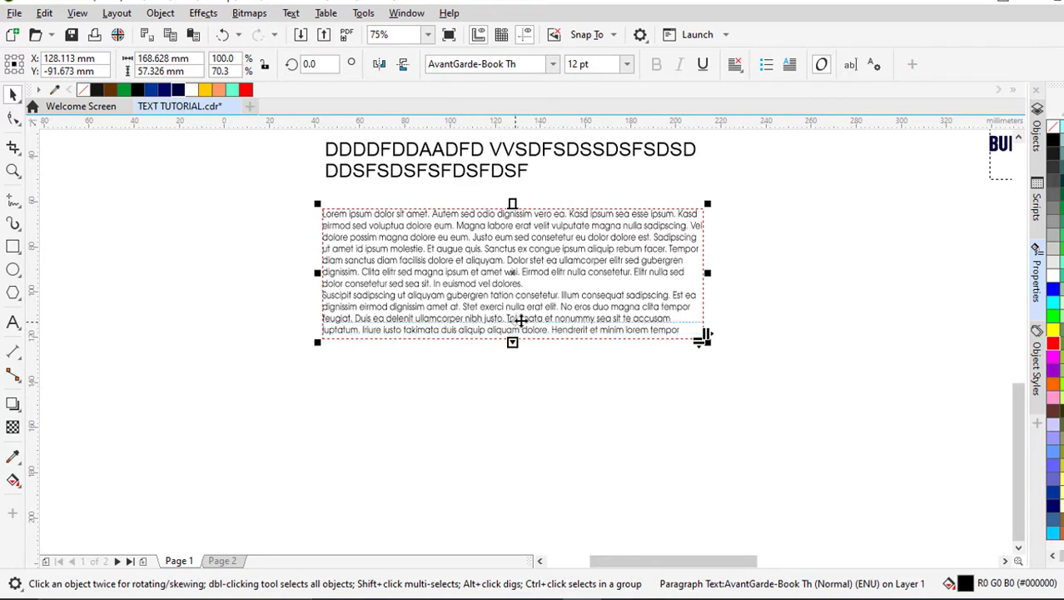
pyautogui.scroll(2, 515, 307)
pyautogui.scroll(-2, 514, 310)
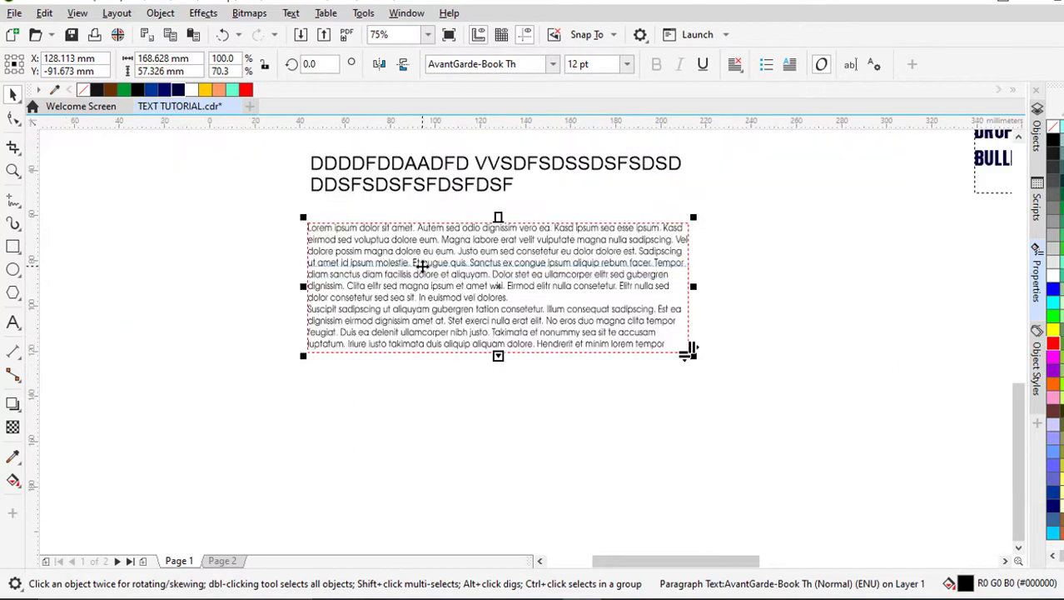
# Step: Extend the paragraph frame downward to about 85 mm high so that all its text fits
pyautogui.moveTo(498, 357); pyautogui.dragTo(505, 425)
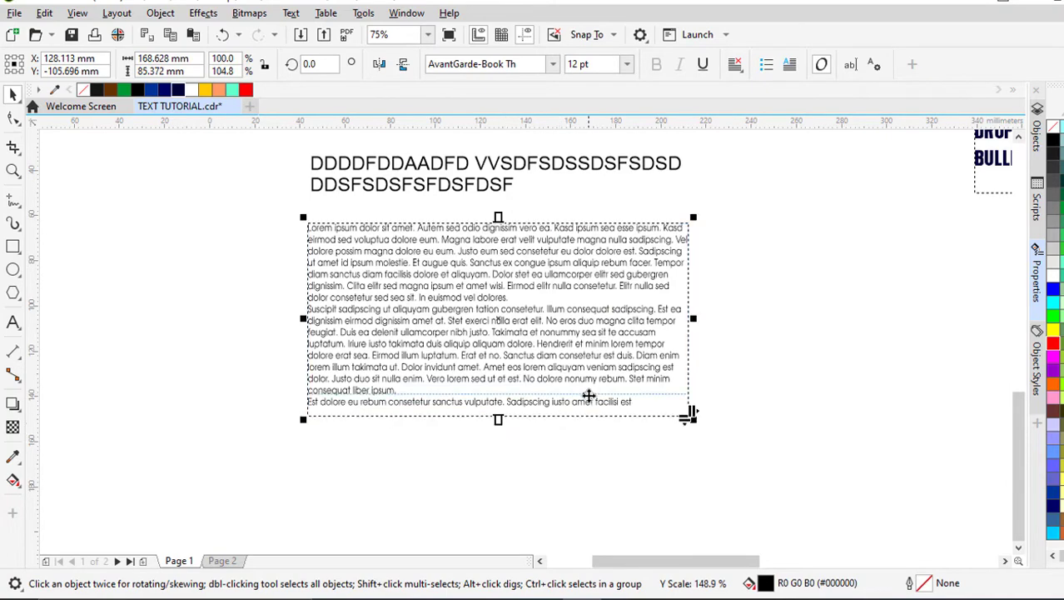
pyautogui.scroll(-2, 546, 380)
pyautogui.scroll(2, 504, 360)
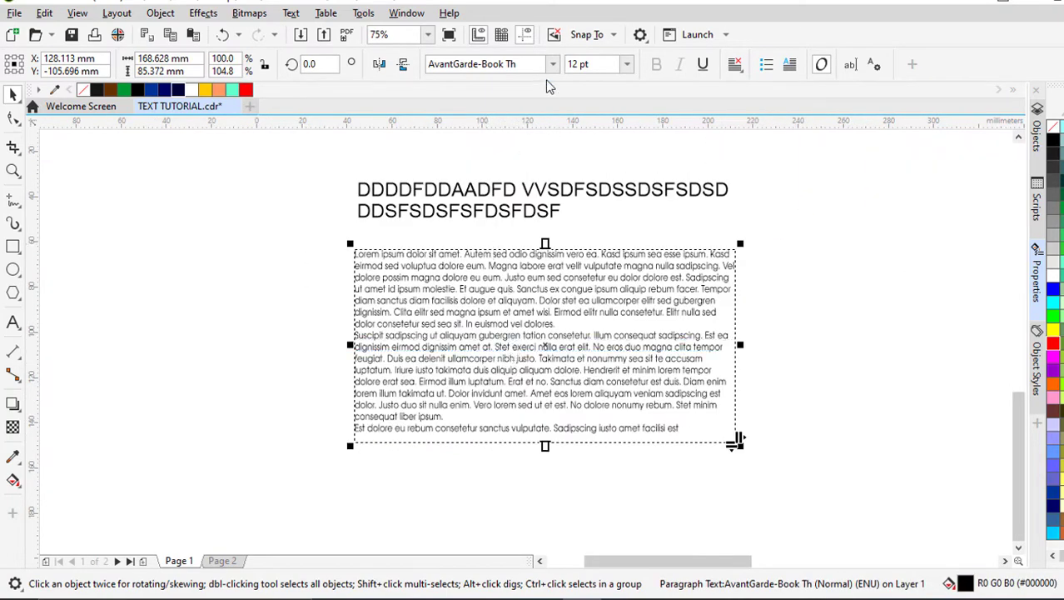
# Step: Try font sizes of 24 pt and 36 pt on the paragraph text, and set it back to 12 pt
pyautogui.click(628, 67)
pyautogui.click(595, 241)
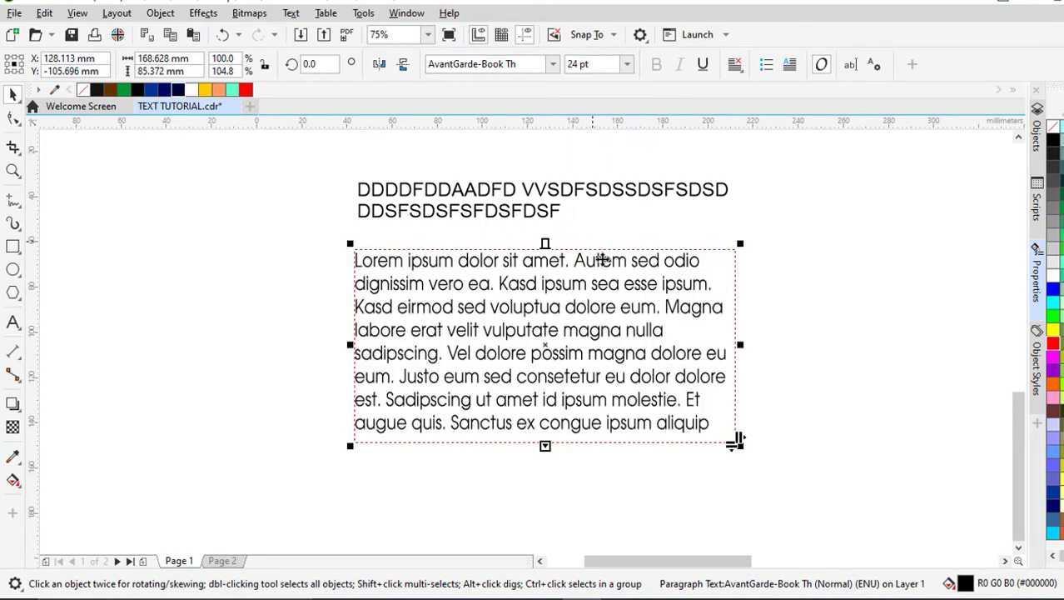
pyautogui.click(628, 66)
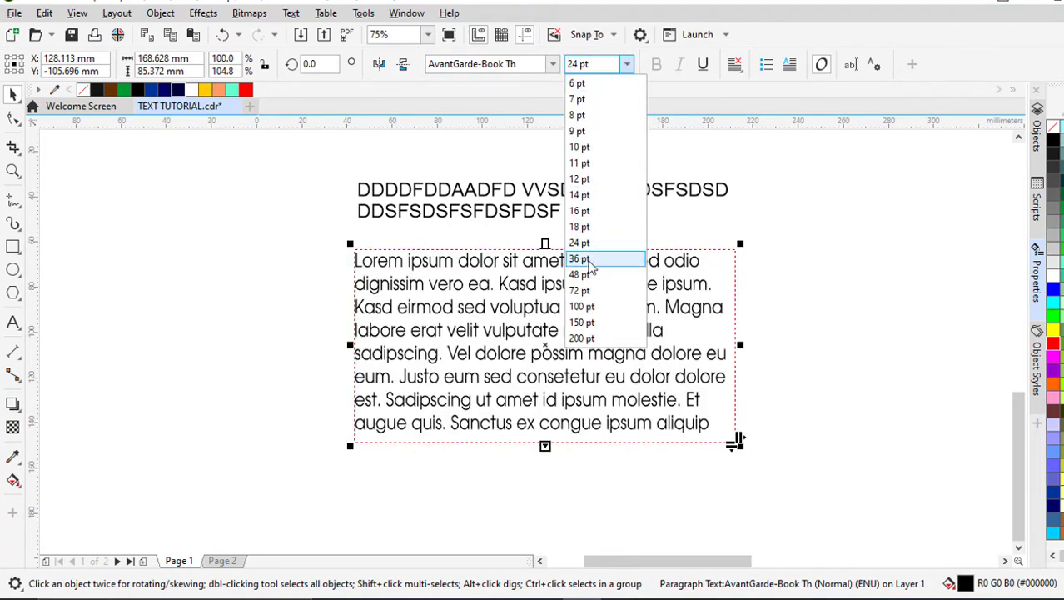
pyautogui.click(590, 262)
pyautogui.click(596, 66)
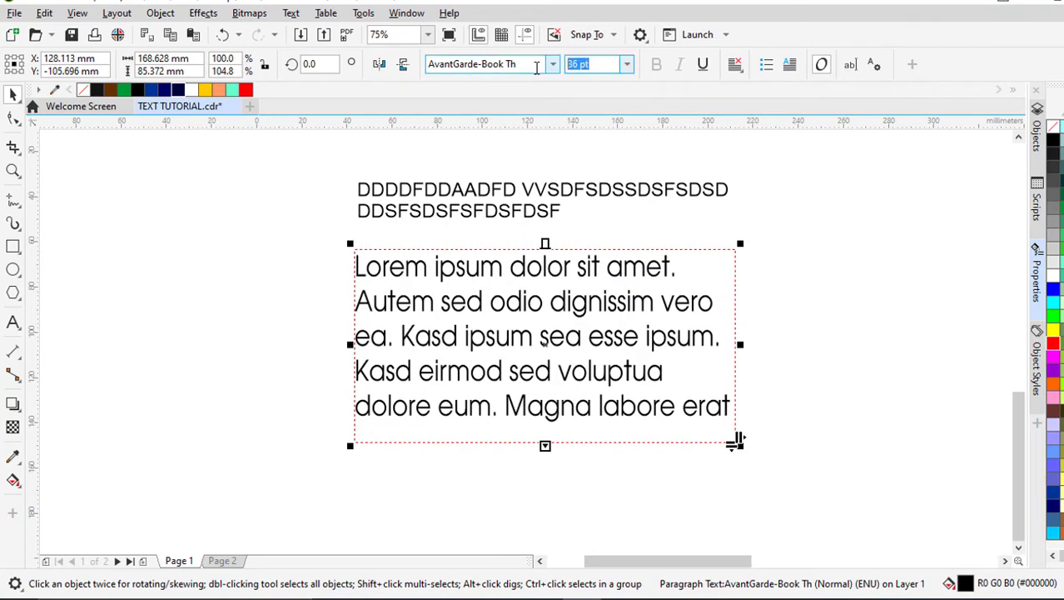
pyautogui.write('12')
pyautogui.press('Return')
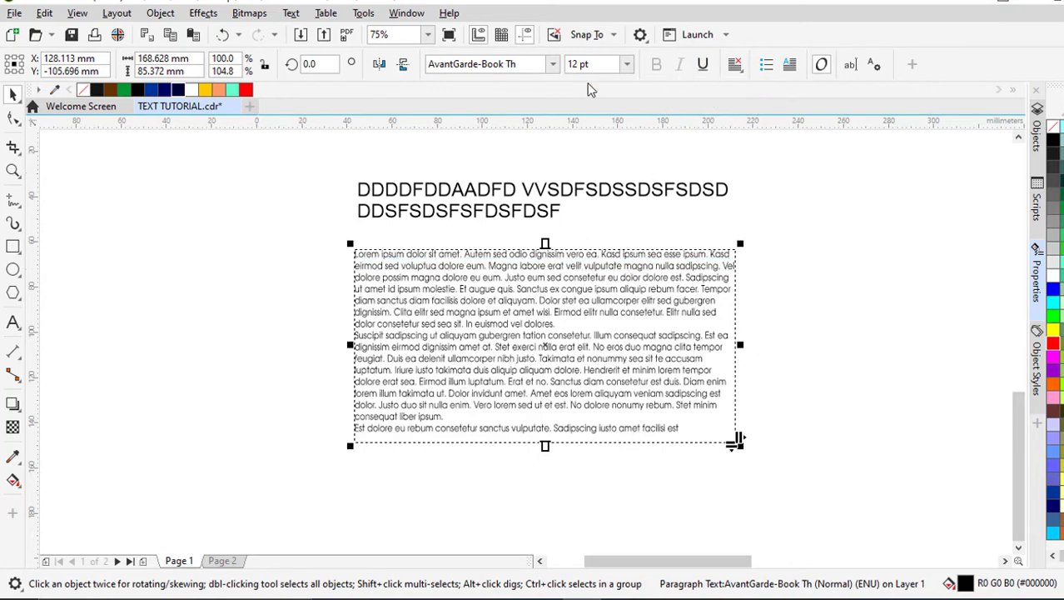
# Step: Preview several fonts on the paragraph text and apply Antique Olive
pyautogui.click(554, 65)
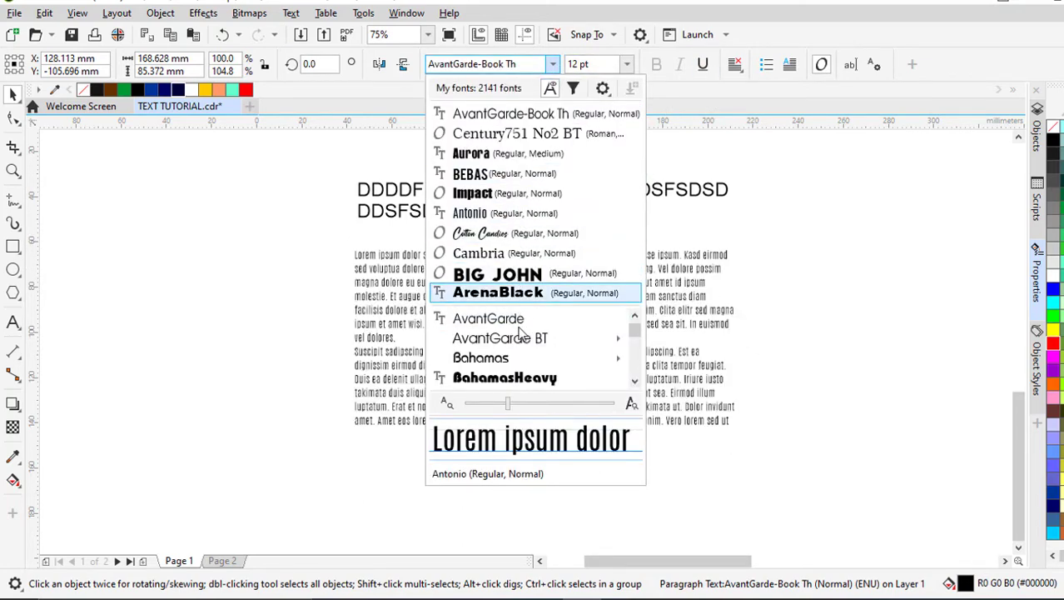
pyautogui.scroll(5, 518, 352)
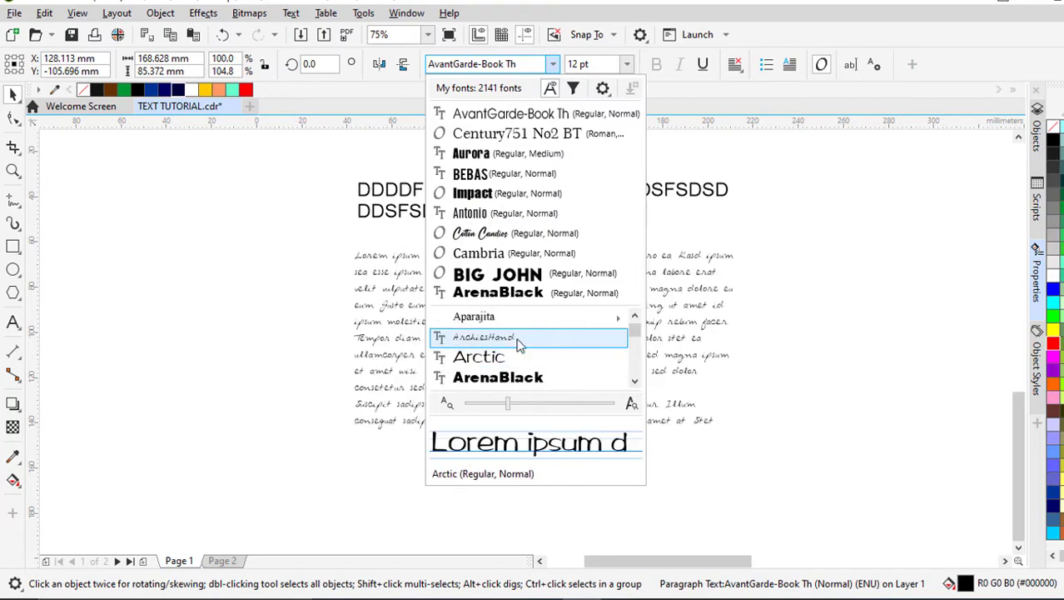
pyautogui.scroll(1, 518, 352)
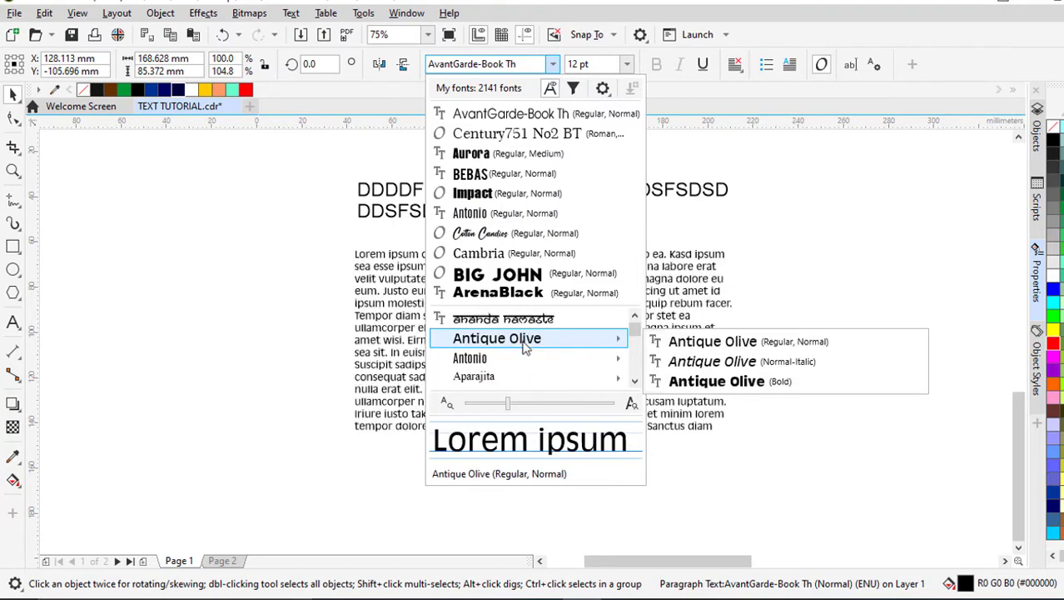
pyautogui.click(525, 346)
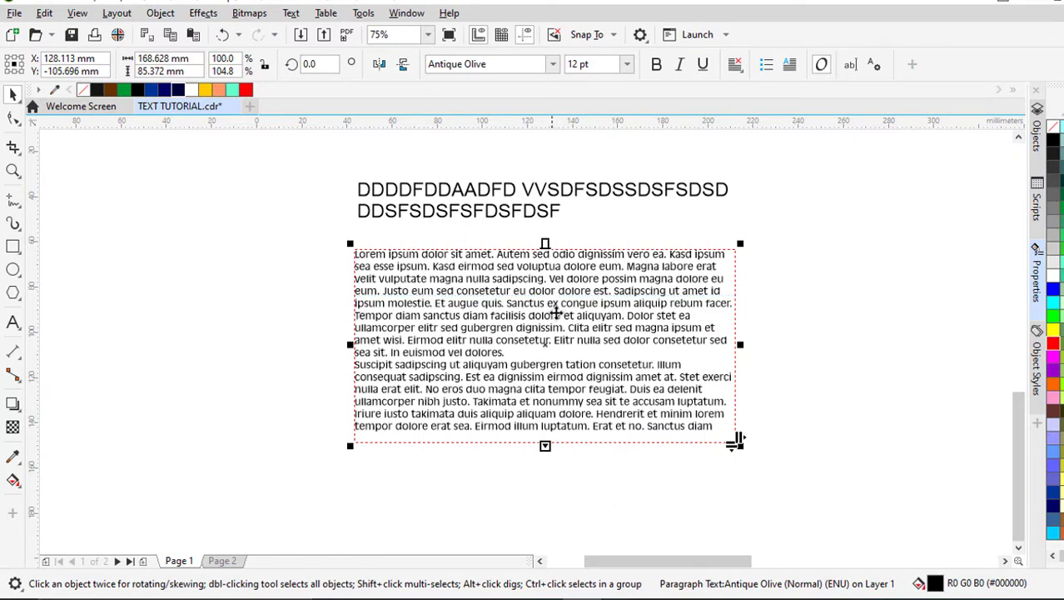
# Step: Try bold and italic formatting on the paragraph text, undoing each change
pyautogui.click(657, 67)
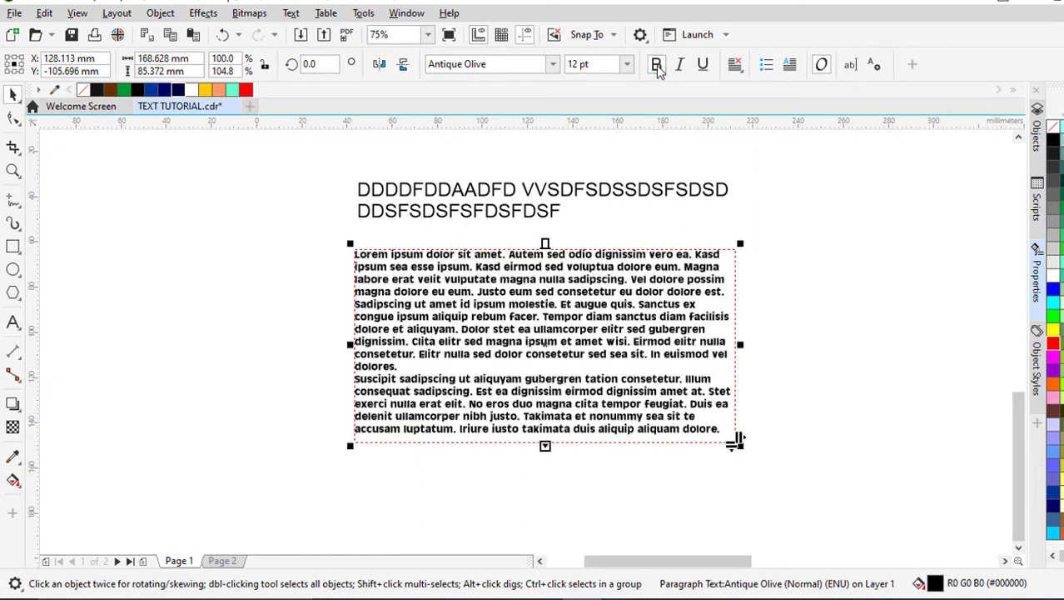
pyautogui.scroll(2, 574, 351)
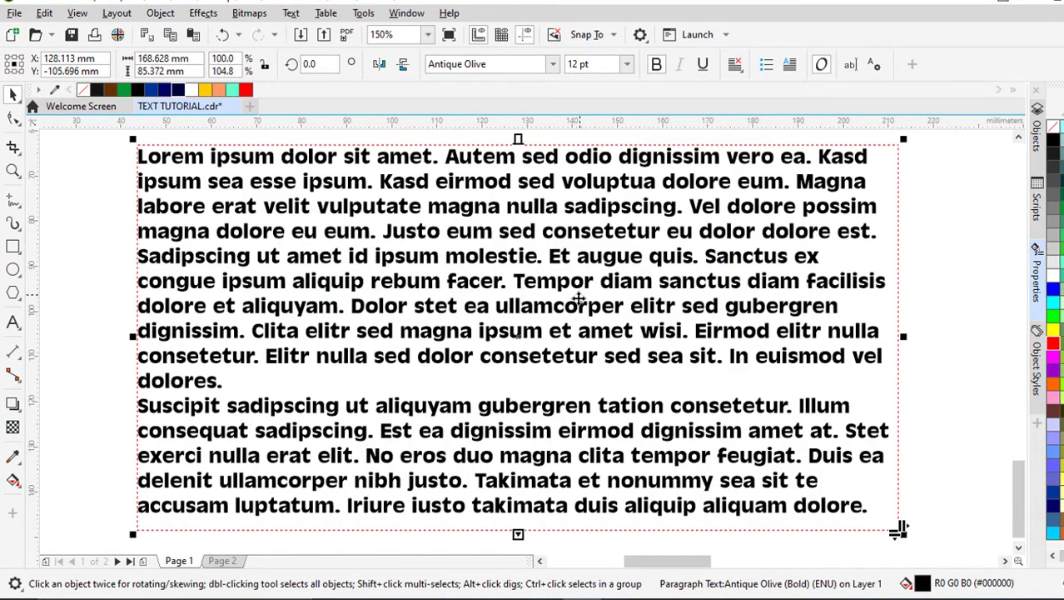
pyautogui.scroll(-2, 578, 298)
pyautogui.hotkey('ctrl', 'z')
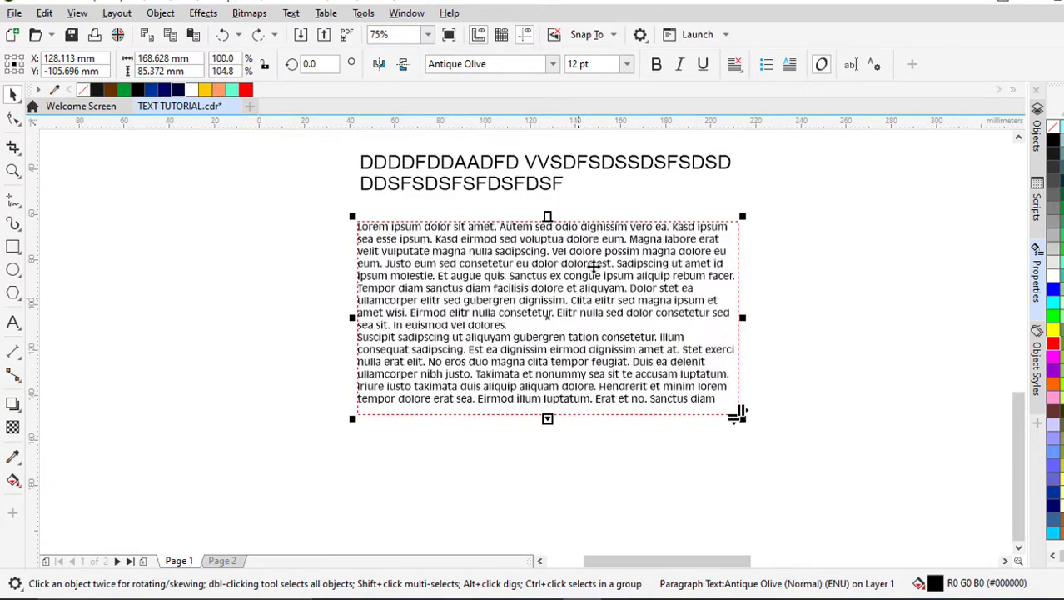
pyautogui.click(682, 65)
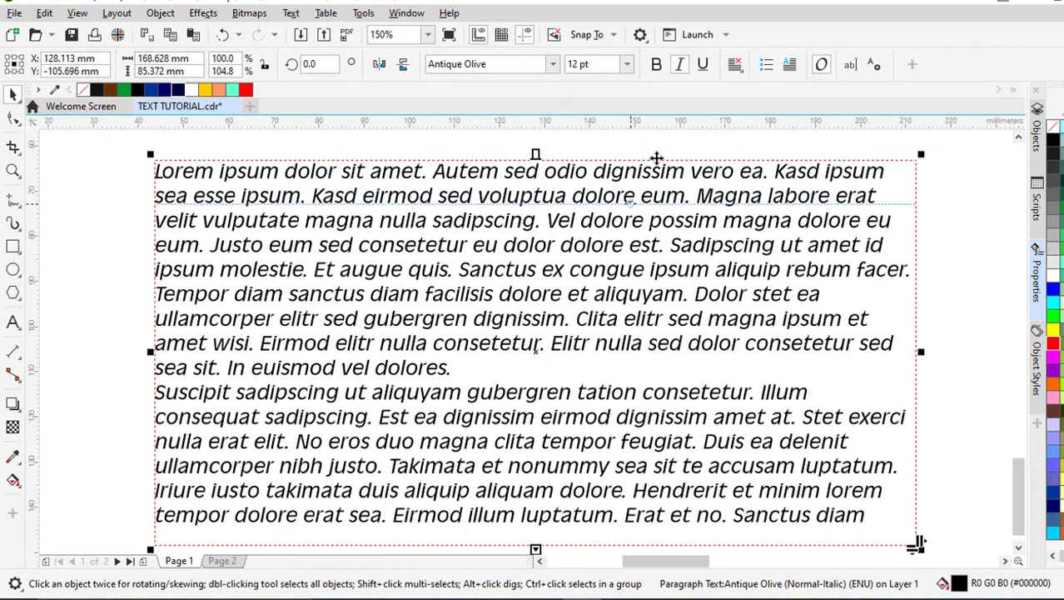
pyautogui.hotkey('ctrl', 'z')
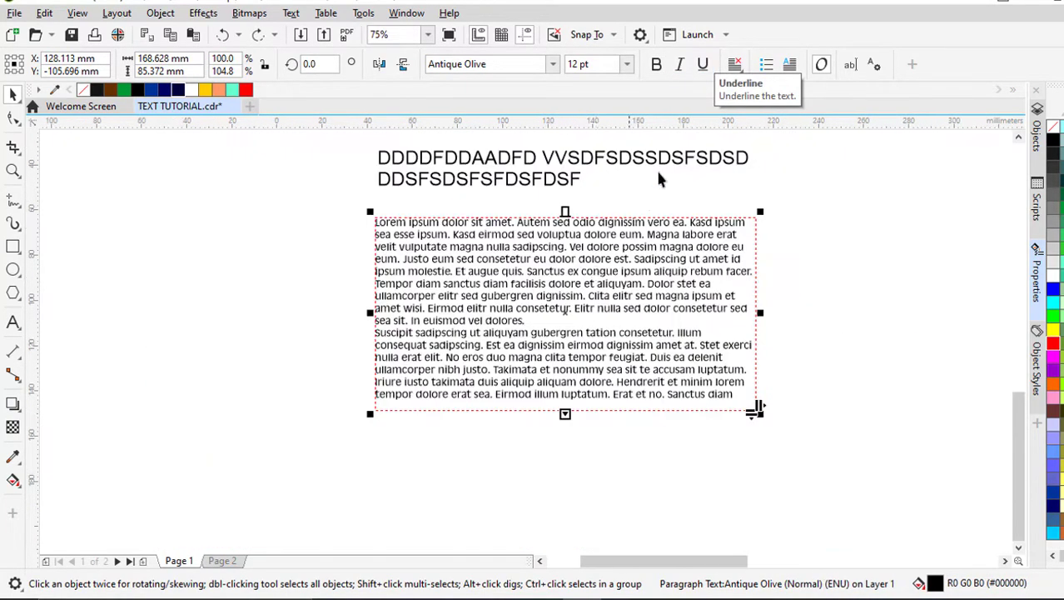
# Step: Set the paragraph text's alignment to Left
pyautogui.press('F3')
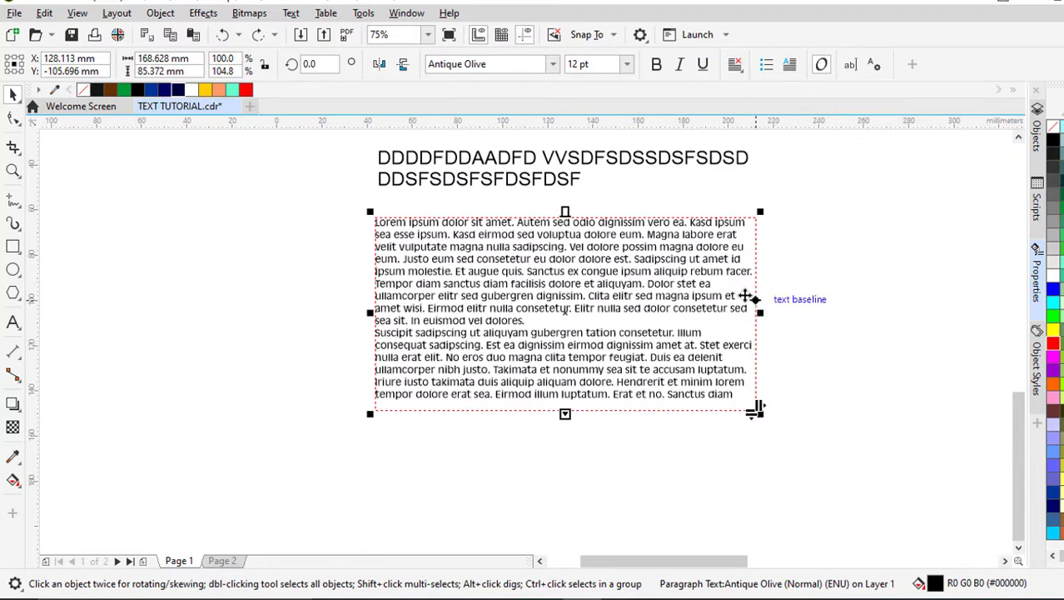
pyautogui.scroll(2, 745, 293)
pyautogui.scroll(-2, 744, 283)
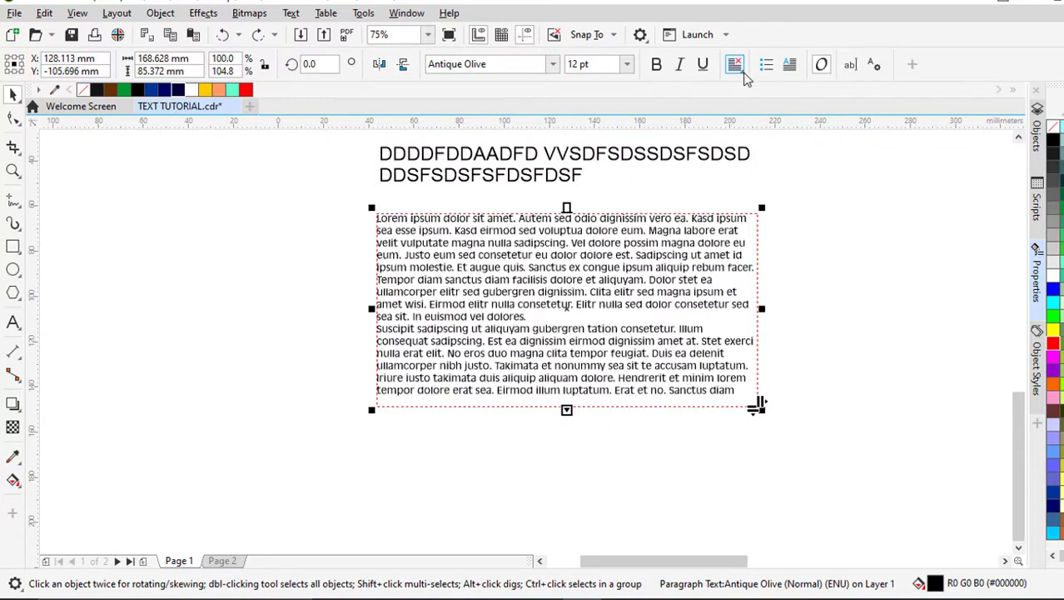
pyautogui.click(745, 75)
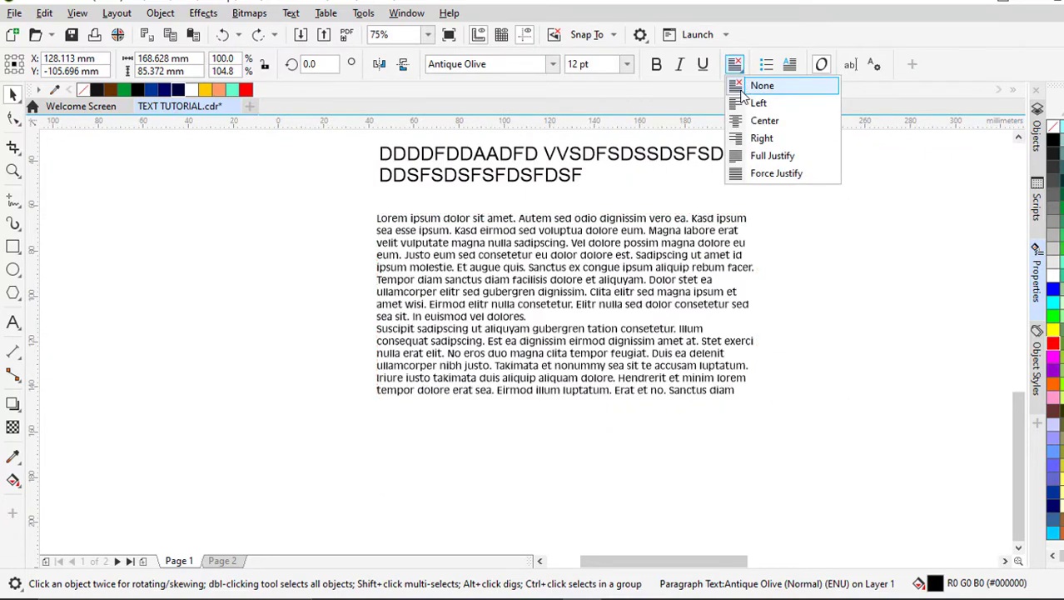
pyautogui.click(741, 103)
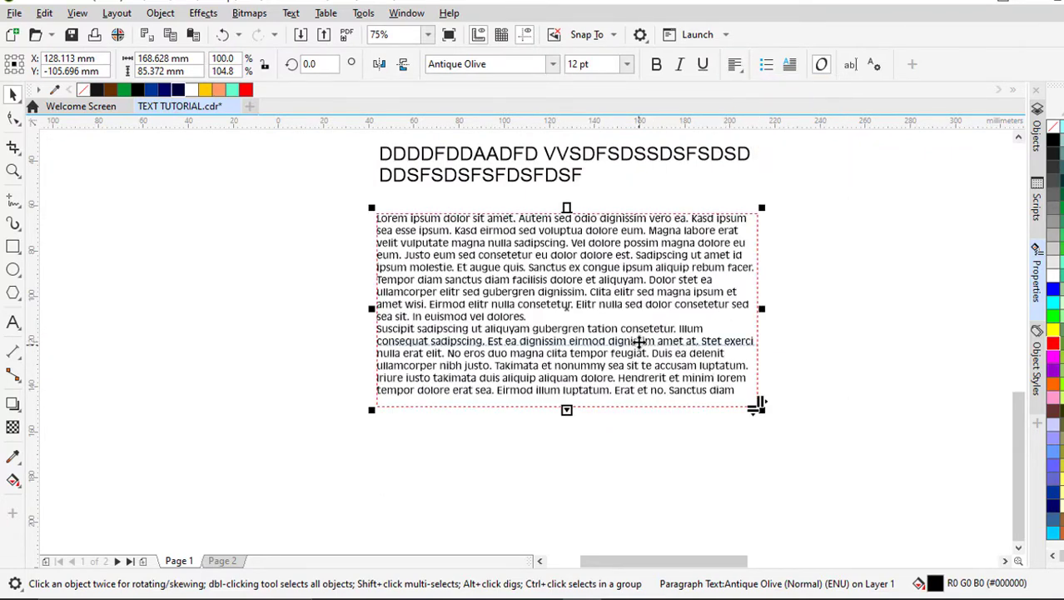
# Step: Extend the paragraph frame downward to about 106 mm high to show more lines of text
pyautogui.moveTo(566, 409); pyautogui.dragTo(571, 461)
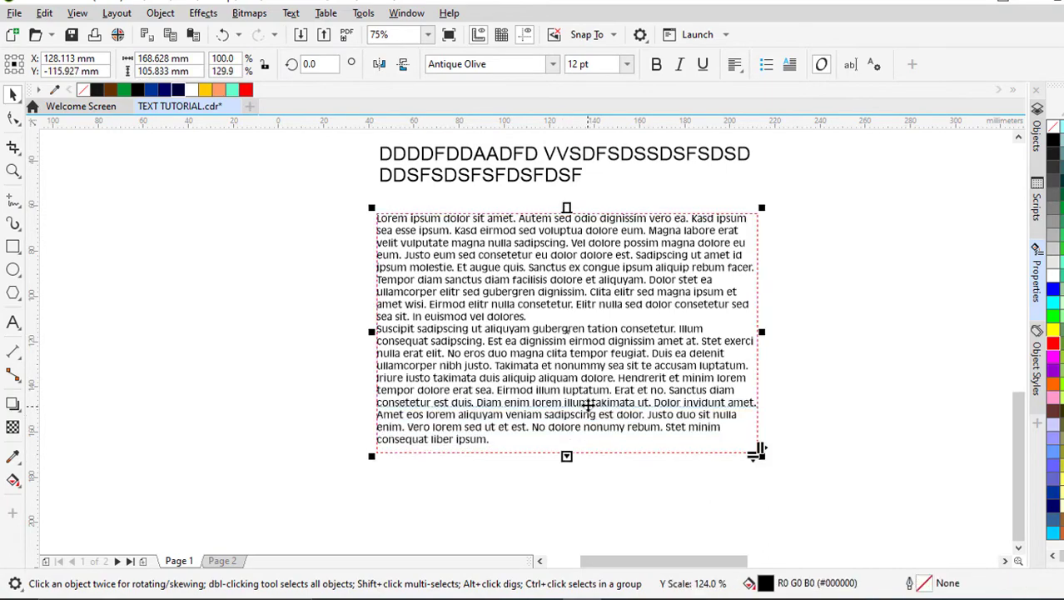
pyautogui.scroll(-1, 599, 337)
pyautogui.scroll(1, 612, 333)
pyautogui.scroll(1, 612, 332)
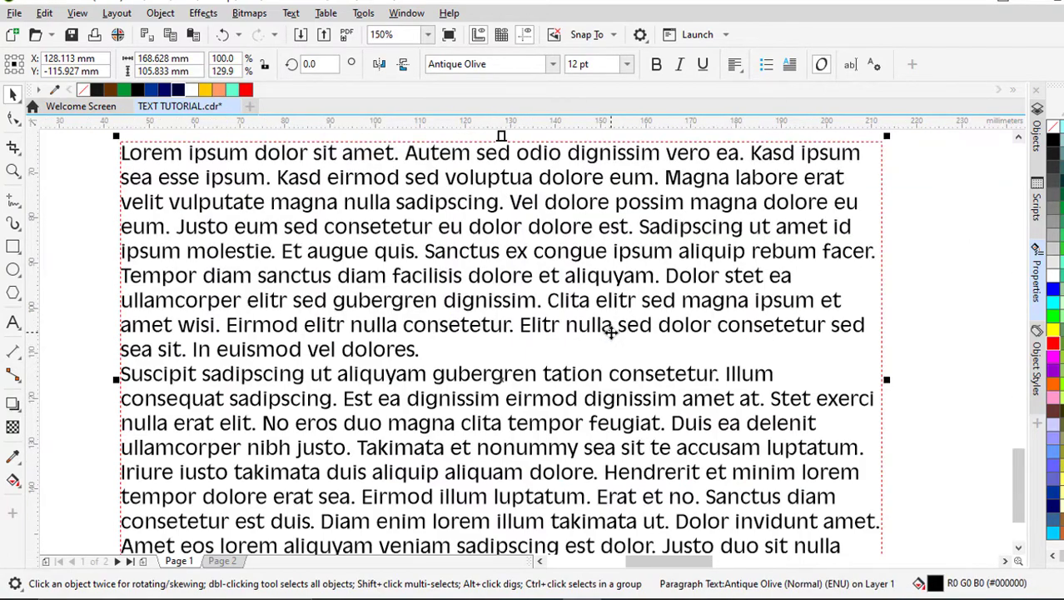
pyautogui.scroll(-1, 620, 336)
# Step: Try Center alignment on the paragraph text, and change it to Right alignment
pyautogui.click(735, 64)
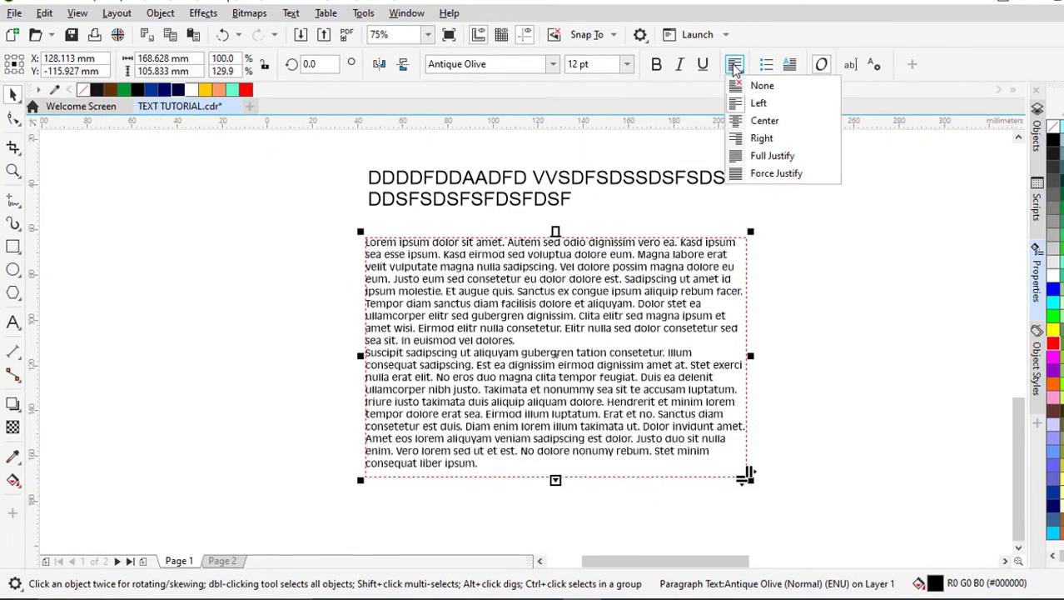
pyautogui.click(761, 121)
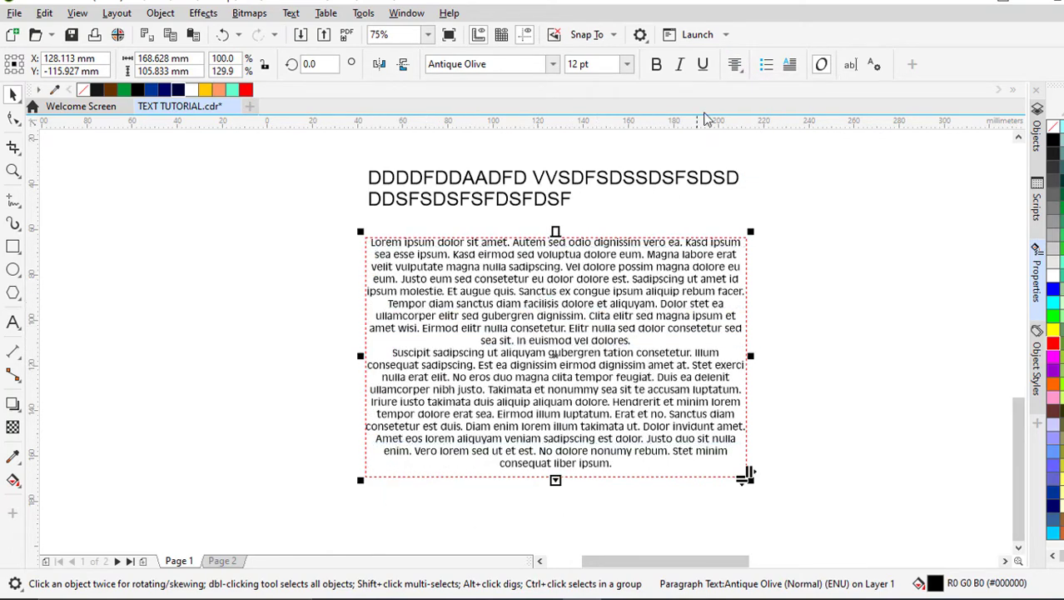
pyautogui.click(738, 73)
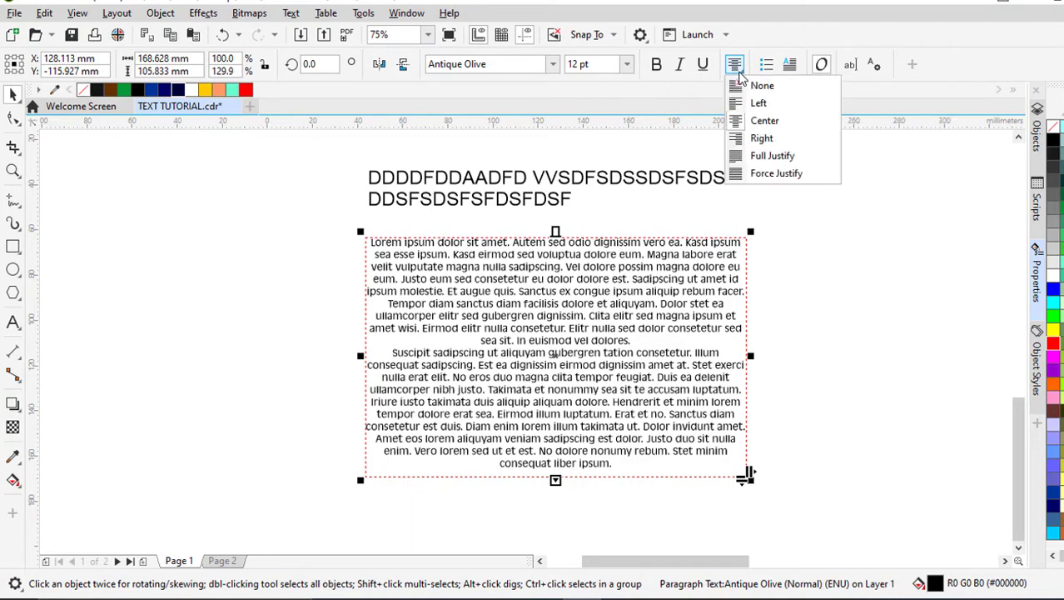
pyautogui.click(749, 137)
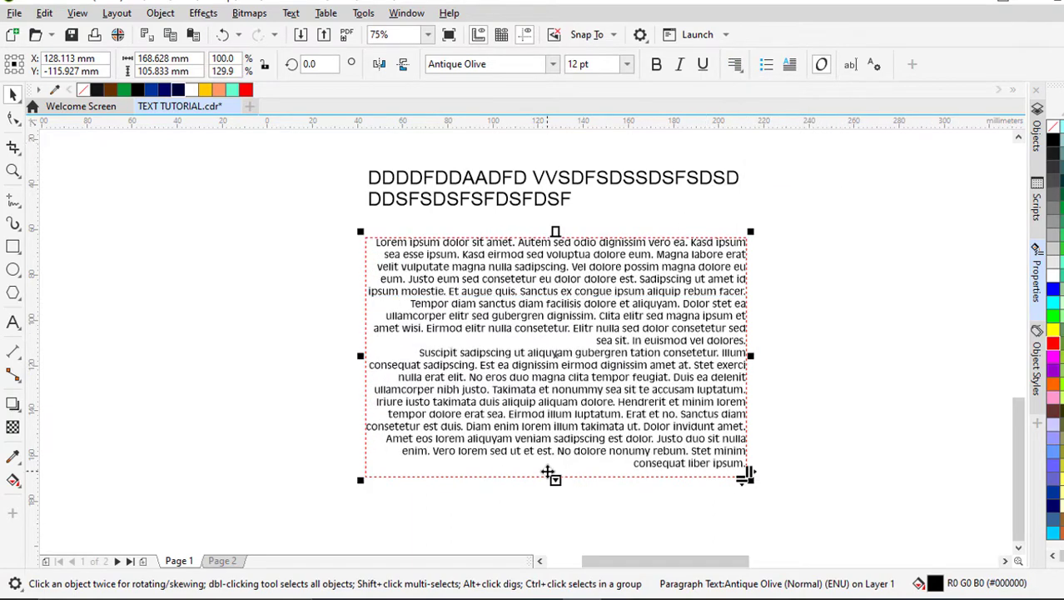
# Step: Extend the paragraph frame downward to about 126 mm high and set its text alignment to Full Justify
pyautogui.moveTo(549, 472); pyautogui.dragTo(554, 525)
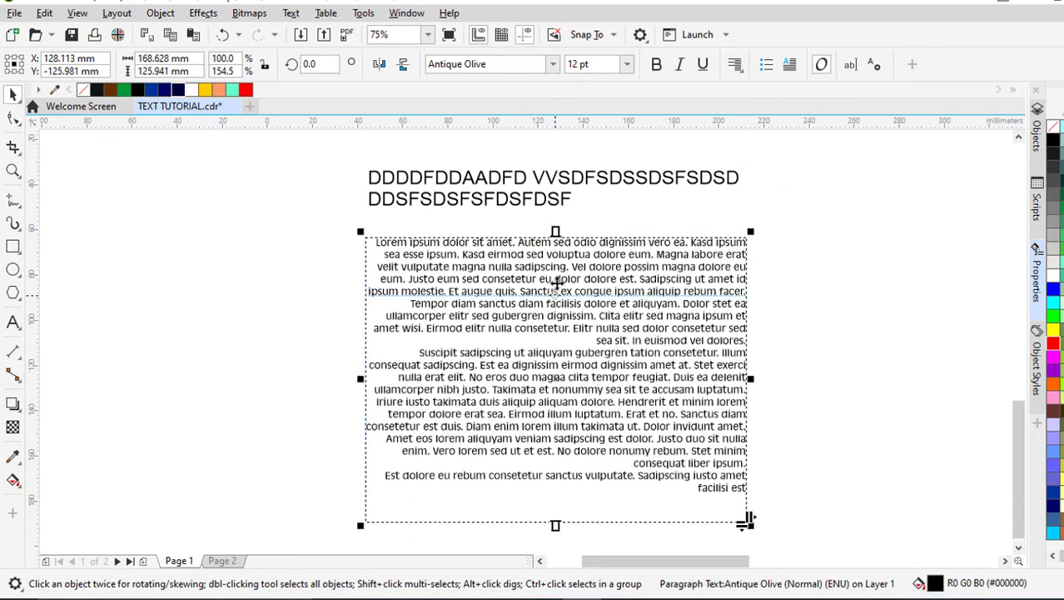
pyautogui.click(732, 67)
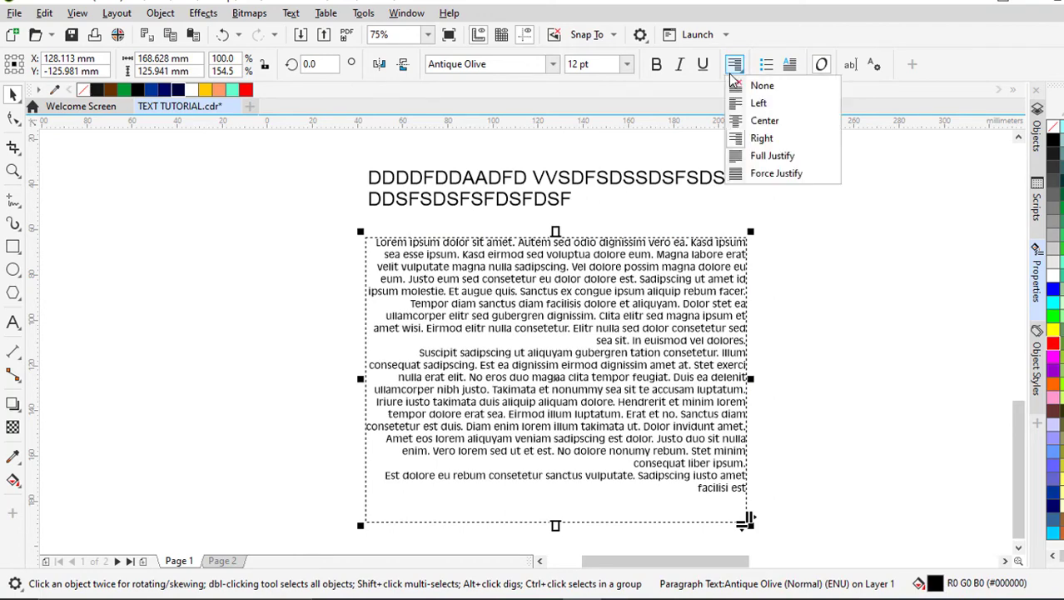
pyautogui.click(750, 151)
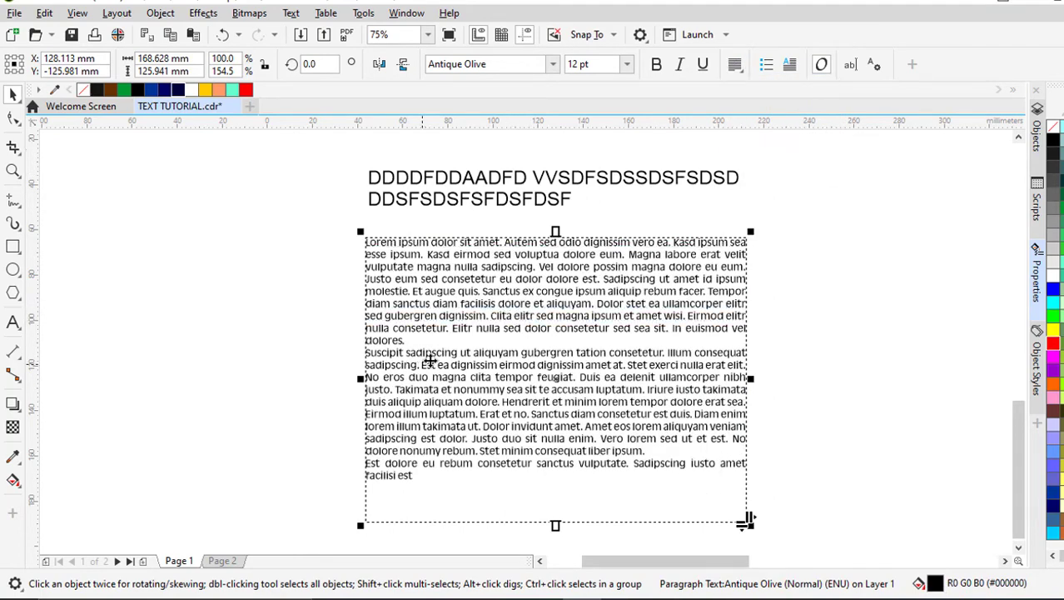
# Step: Try Force Justify alignment on the paragraph text and set it back to Full Justify
pyautogui.click(741, 70)
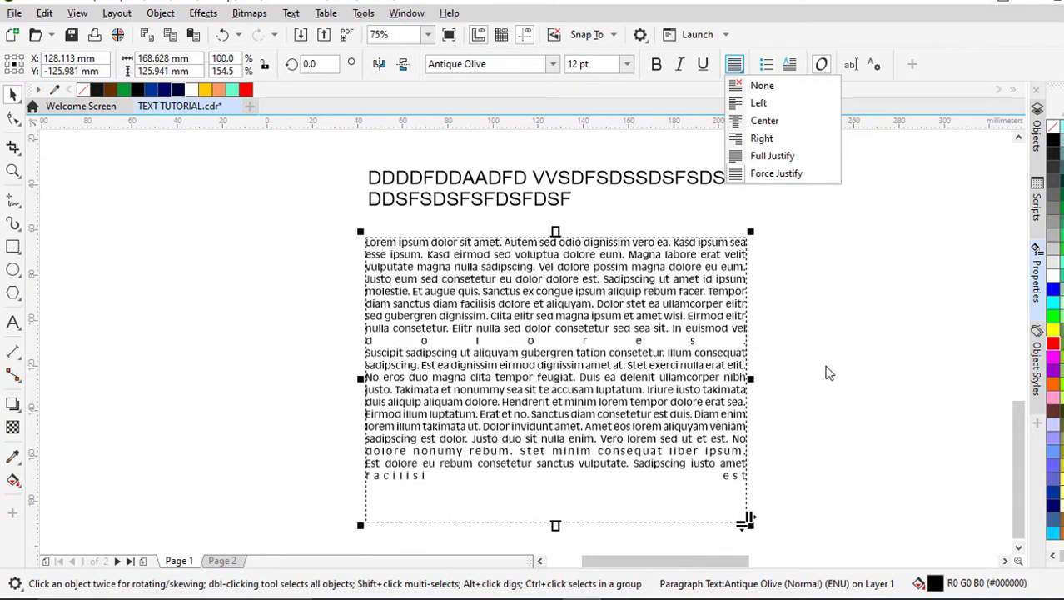
pyautogui.click(772, 156)
# Step: Examine whether the bulleted list option is available for the artistic and the paragraph versions of the ALLIGNMENT, DROP CAP, BULLETS list
pyautogui.scroll(-2, 587, 354)
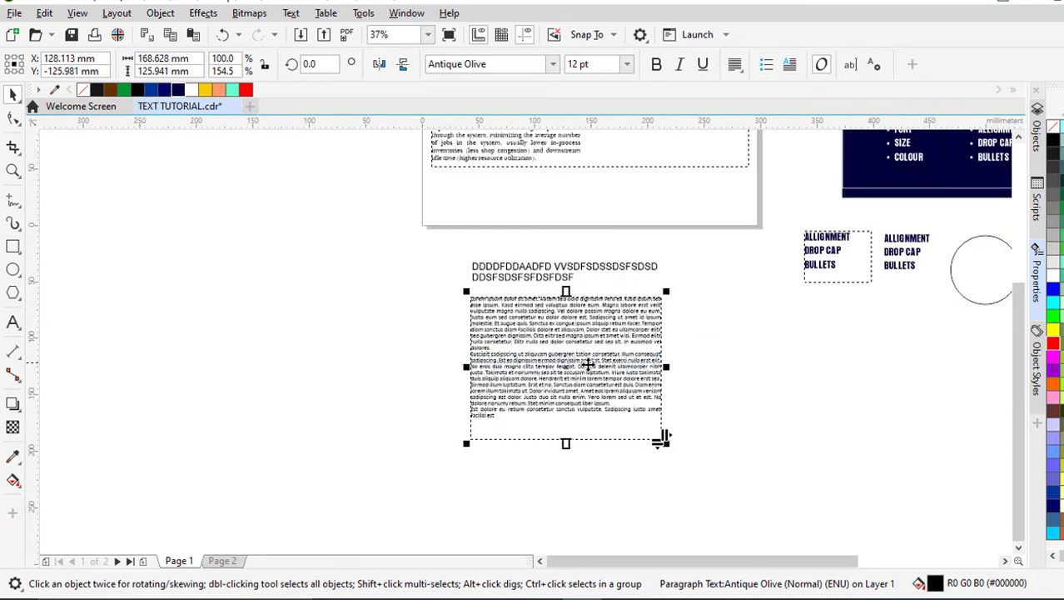
pyautogui.scroll(1, 649, 352)
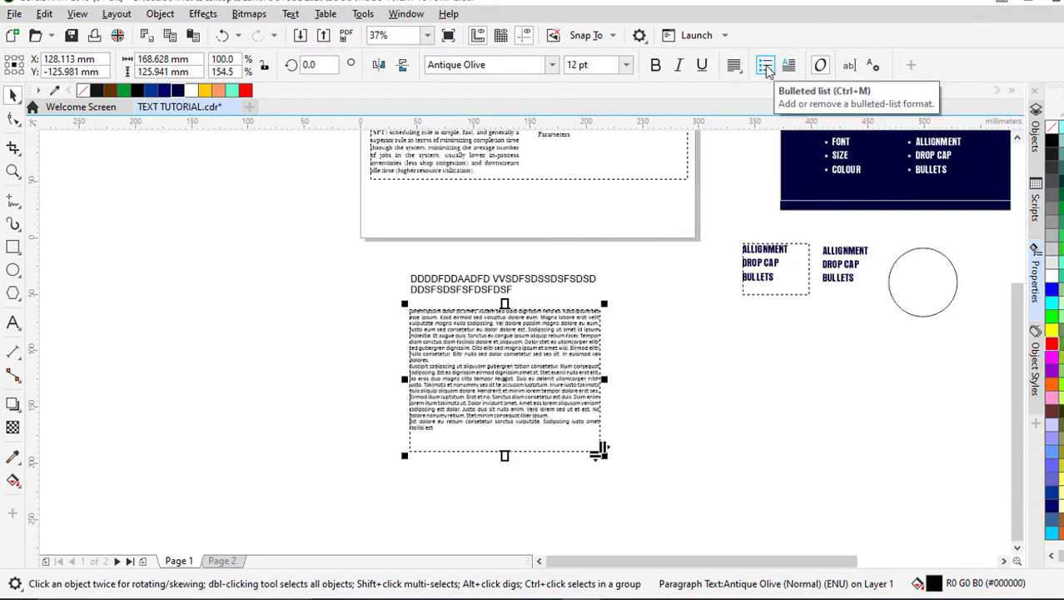
pyautogui.scroll(-1, 583, 320)
pyautogui.scroll(2, 691, 302)
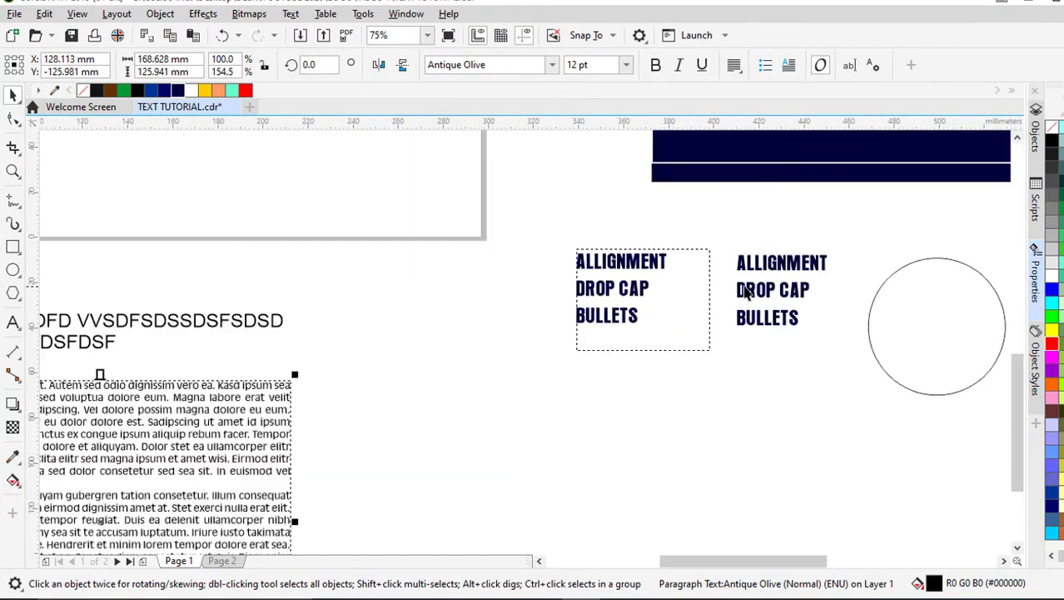
pyautogui.scroll(-1, 626, 277)
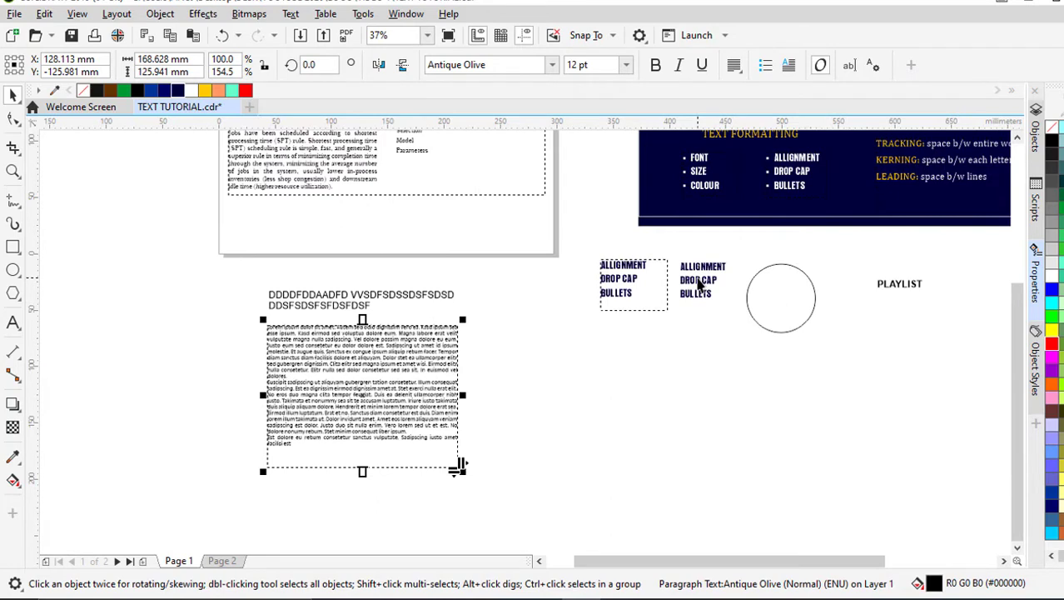
pyautogui.click(698, 283)
pyautogui.scroll(1, 695, 282)
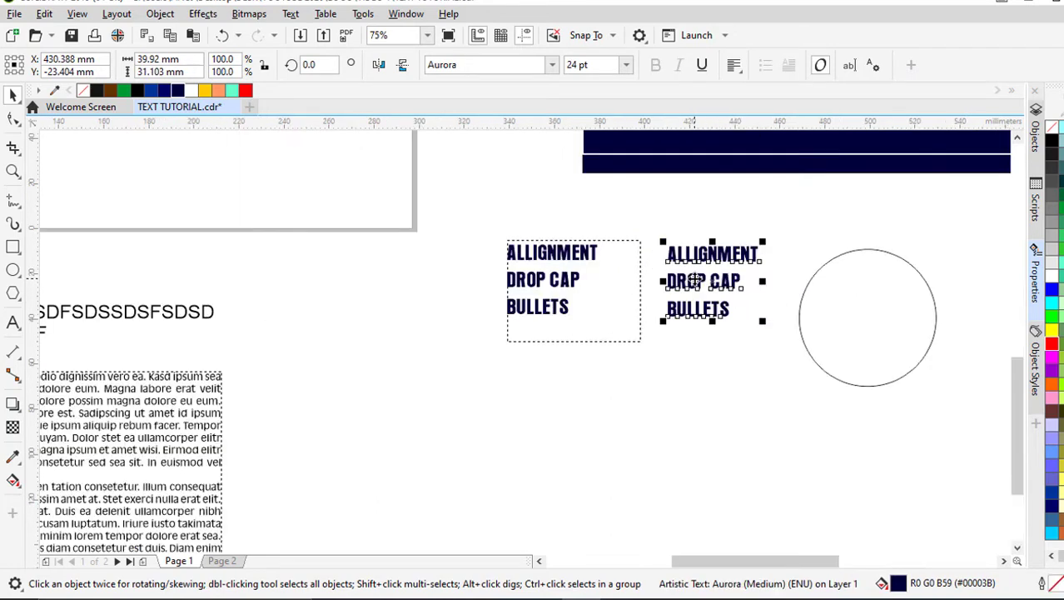
pyautogui.click(570, 284)
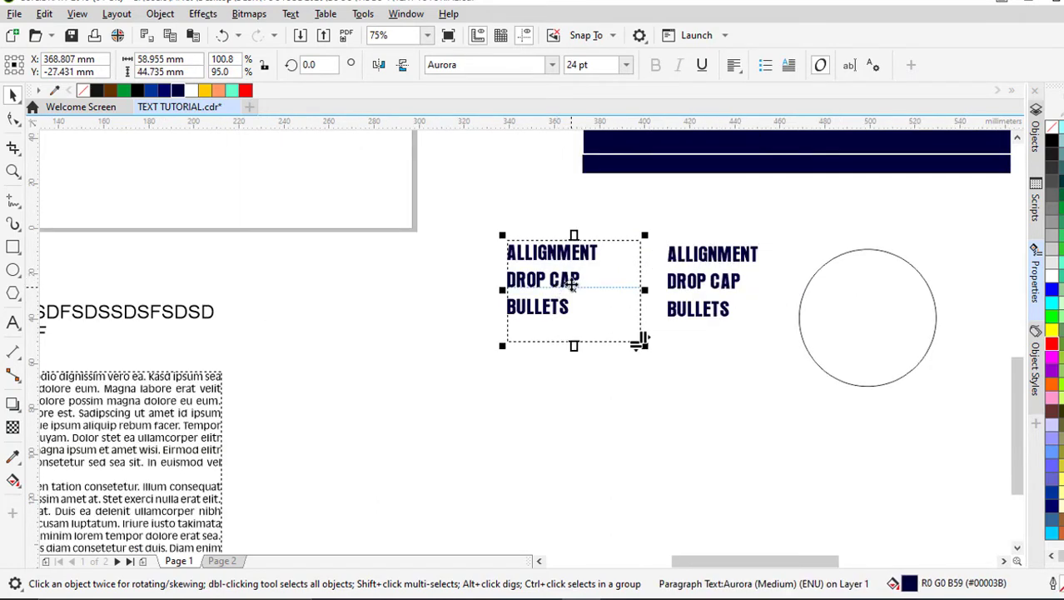
# Step: Scale the artistic-text list up to about 49 × 38 mm and check which text commands are available for it
pyautogui.click(685, 285)
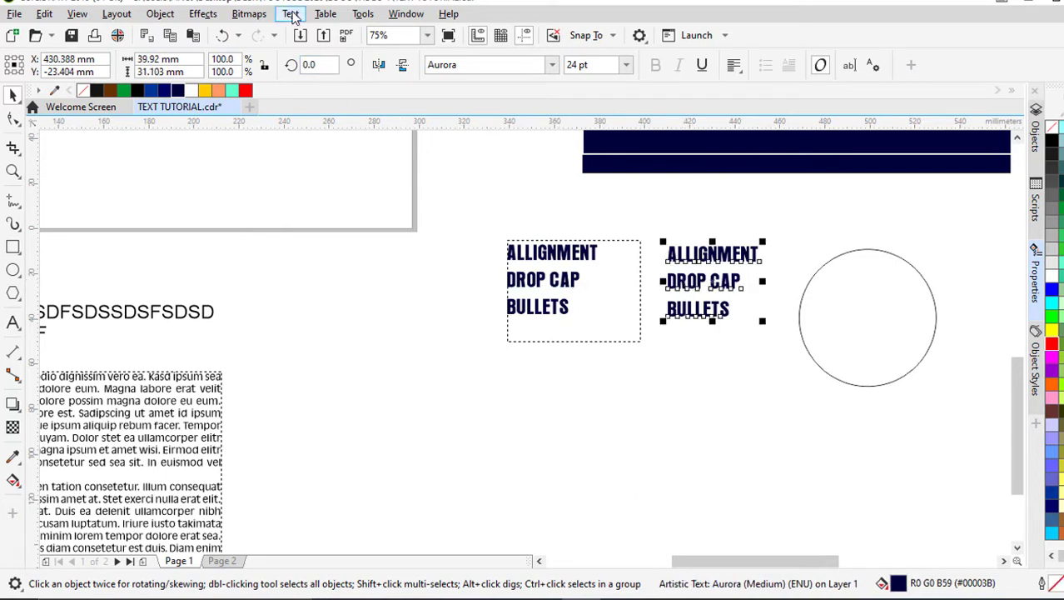
pyautogui.moveTo(762, 321); pyautogui.dragTo(783, 336)
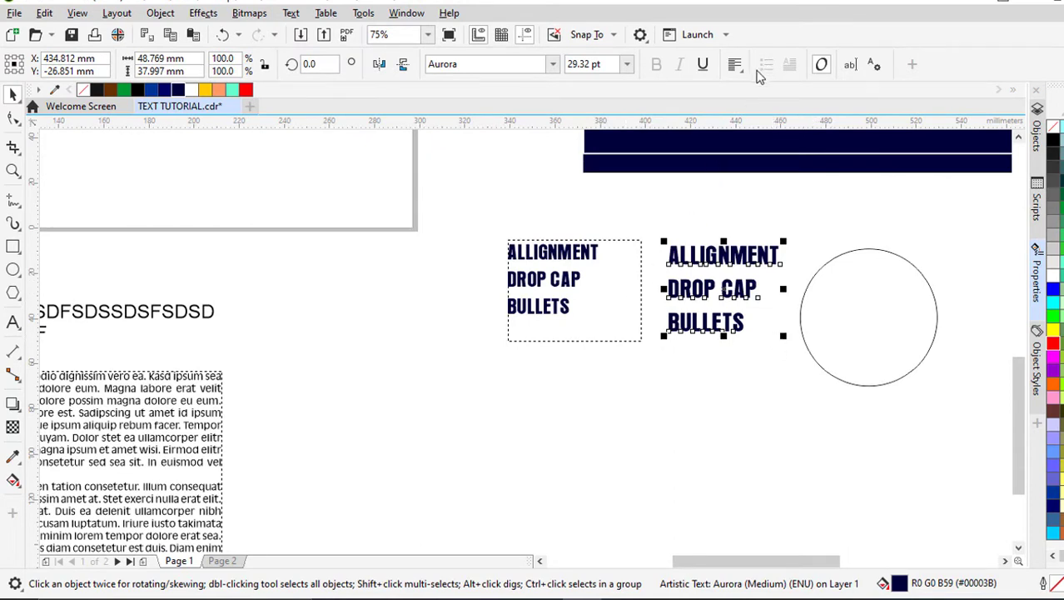
pyautogui.click(290, 13)
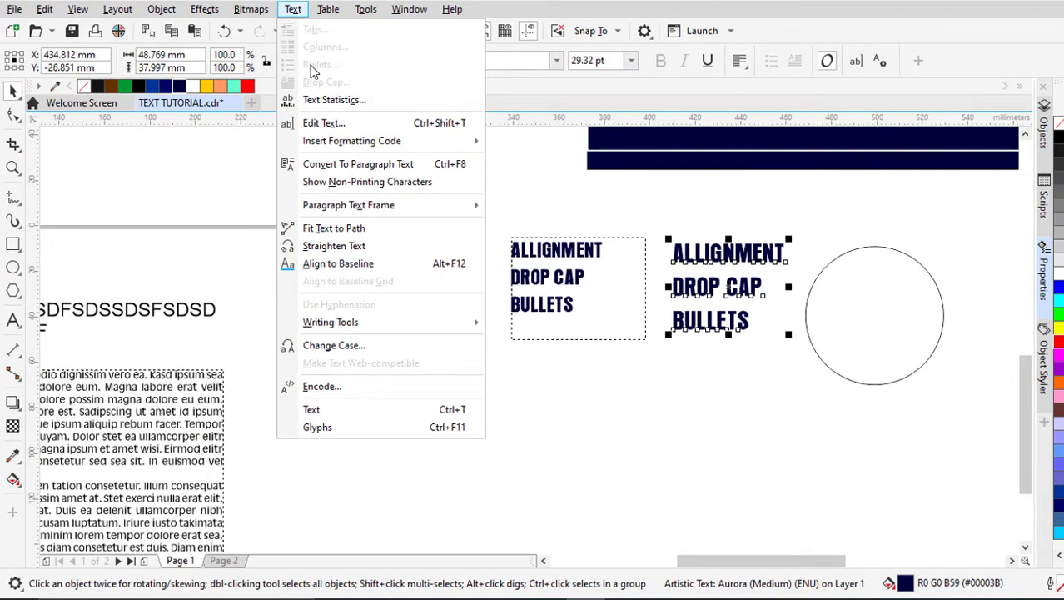
pyautogui.moveTo(400, 141)
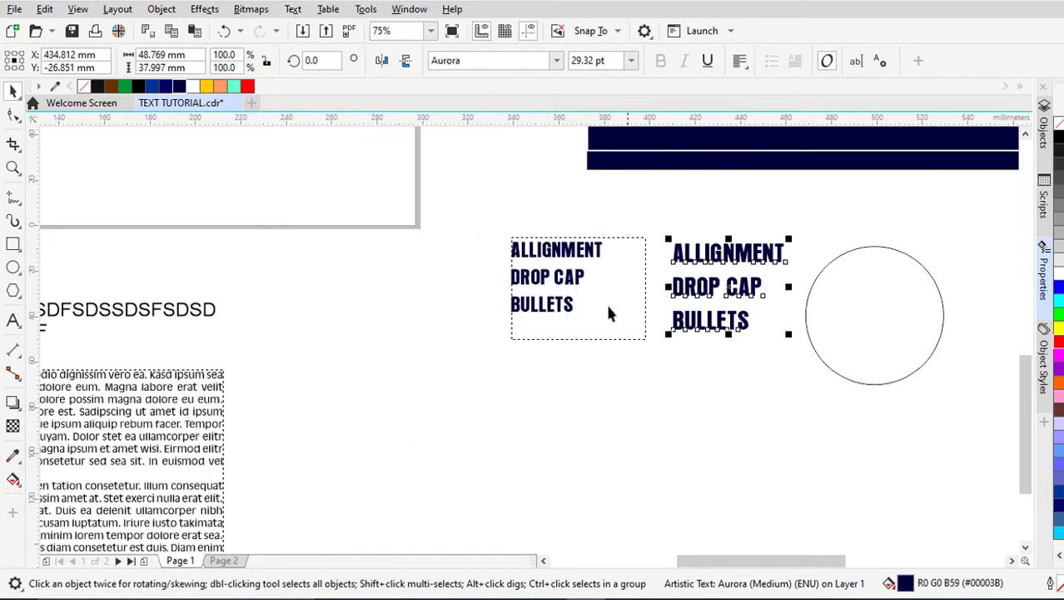
# Step: Turn on bullets with the default settings for the paragraph-text list ALLIGNMENT, DROP CAP, BULLETS
pyautogui.click(611, 309)
pyautogui.click(293, 10)
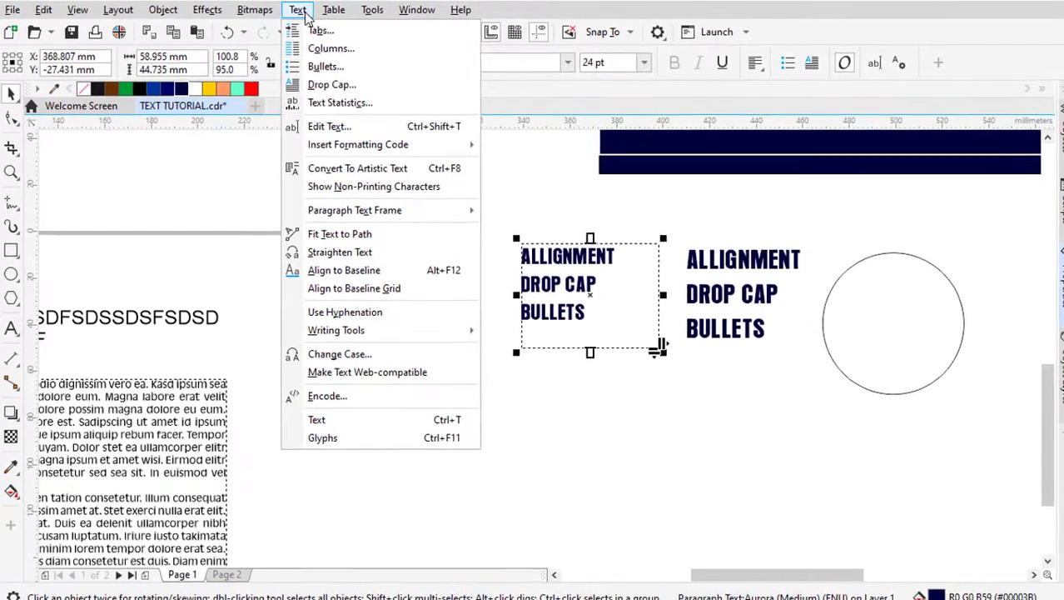
pyautogui.click(596, 291)
pyautogui.click(596, 291)
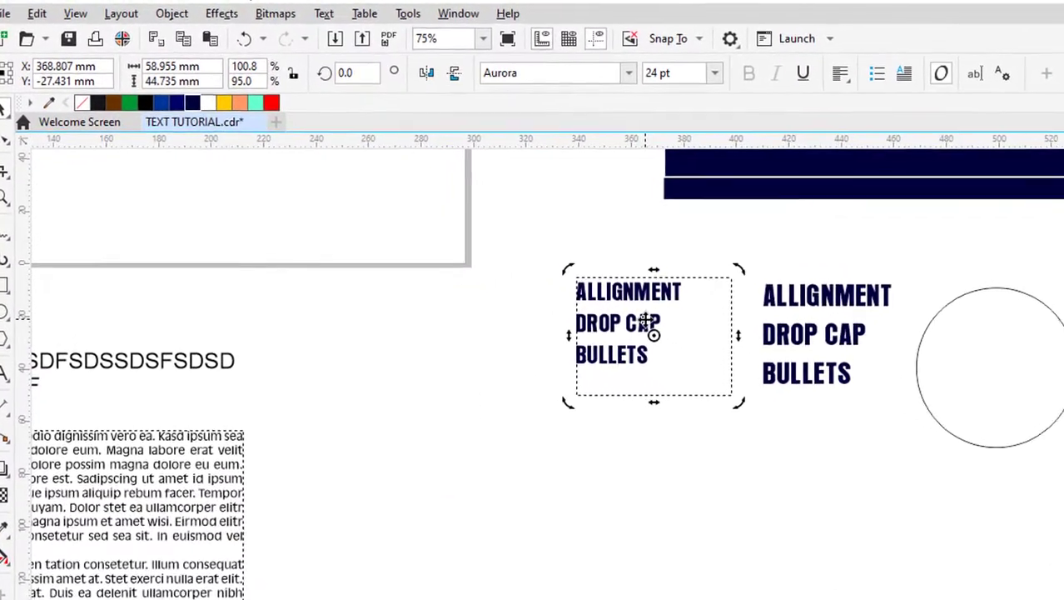
pyautogui.click(684, 304)
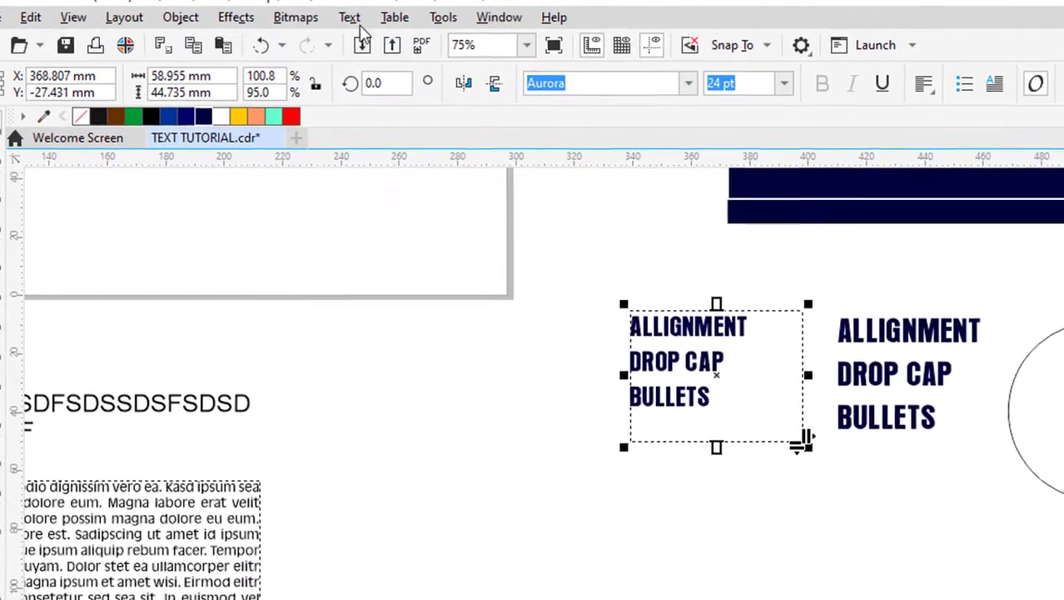
pyautogui.click(332, 14)
pyautogui.click(385, 89)
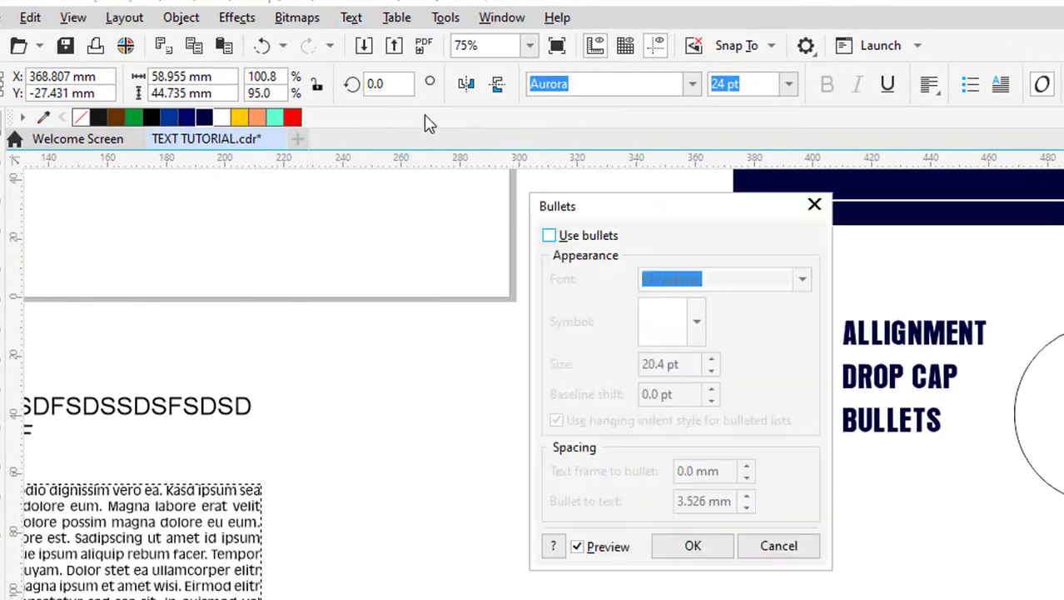
pyautogui.click(550, 236)
pyautogui.click(699, 546)
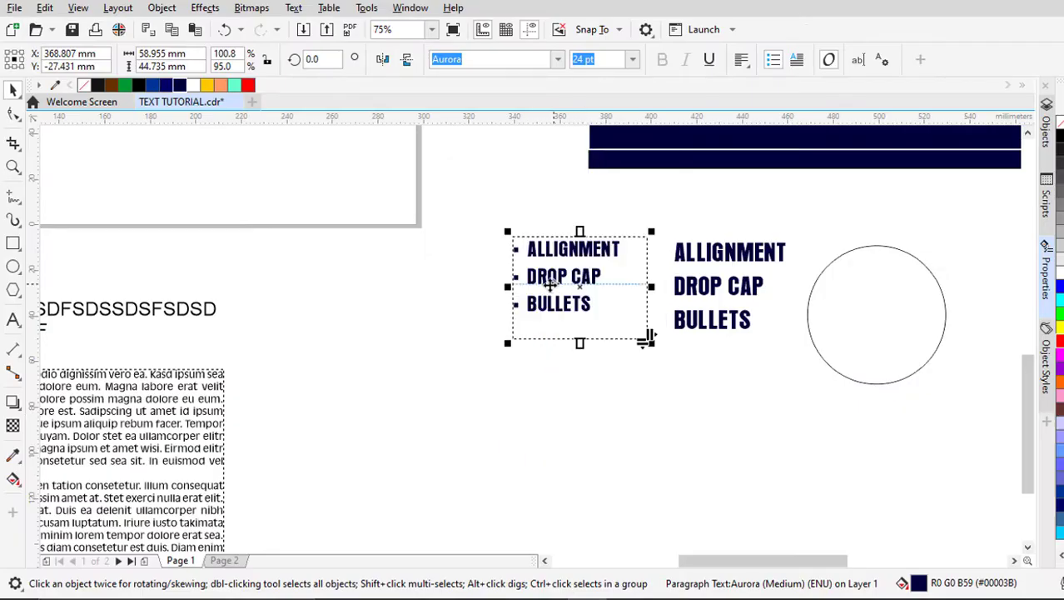
# Step: Move the bulleted list about 12 mm left and 8 mm up, and the artistic-text list about 14 mm left and 8 mm up
pyautogui.scroll(1, 670, 370)
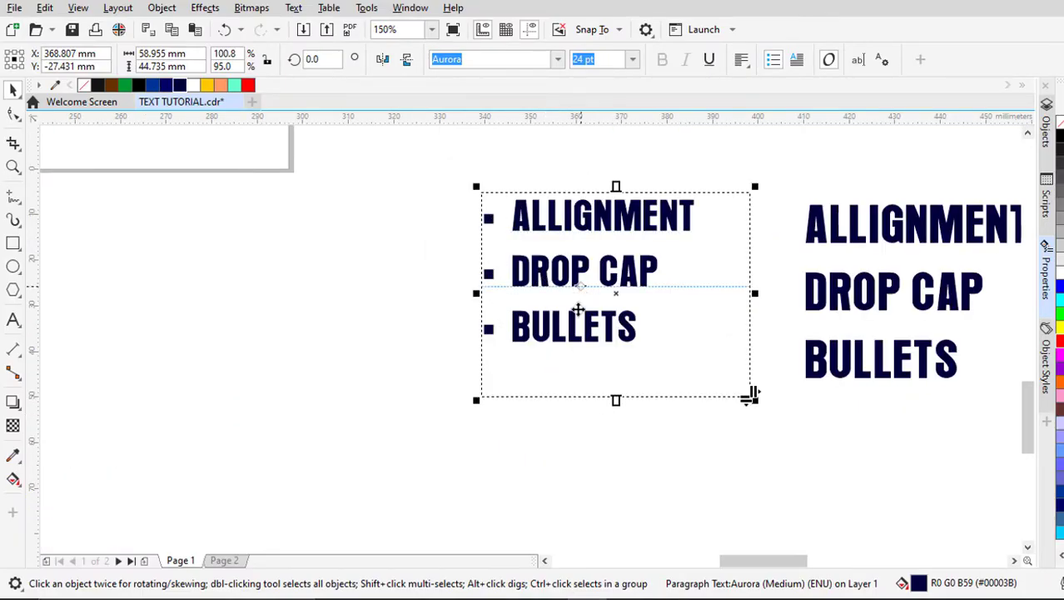
pyautogui.scroll(-1, 605, 349)
pyautogui.moveTo(608, 335); pyautogui.dragTo(580, 317)
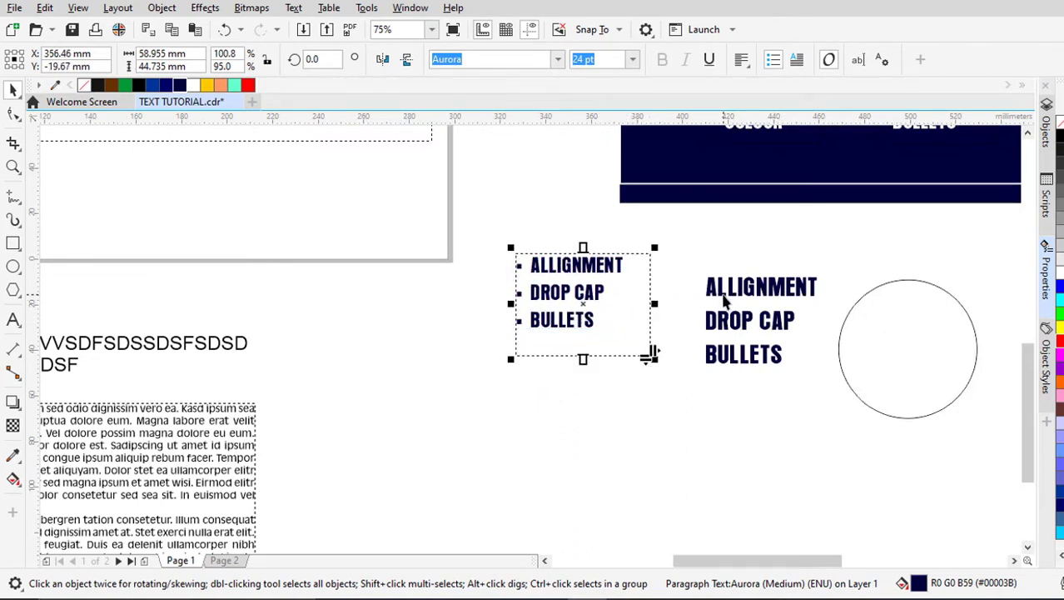
pyautogui.moveTo(724, 302); pyautogui.dragTo(691, 279)
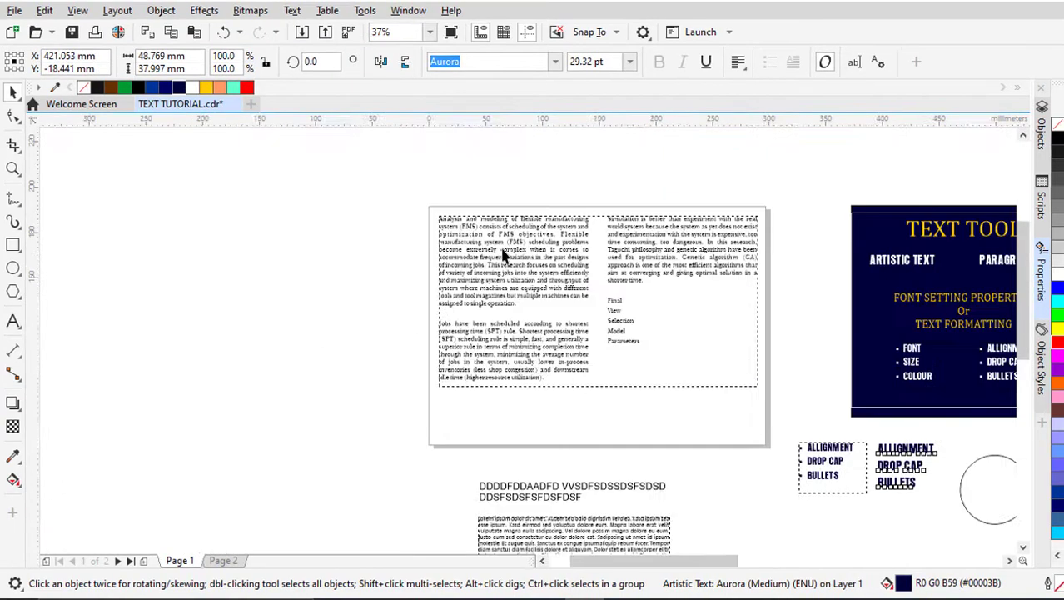
# Step: Try a drop cap on the entire two-column text frame on the page, and undo it
pyautogui.scroll(2, 500, 244)
pyautogui.click(509, 240)
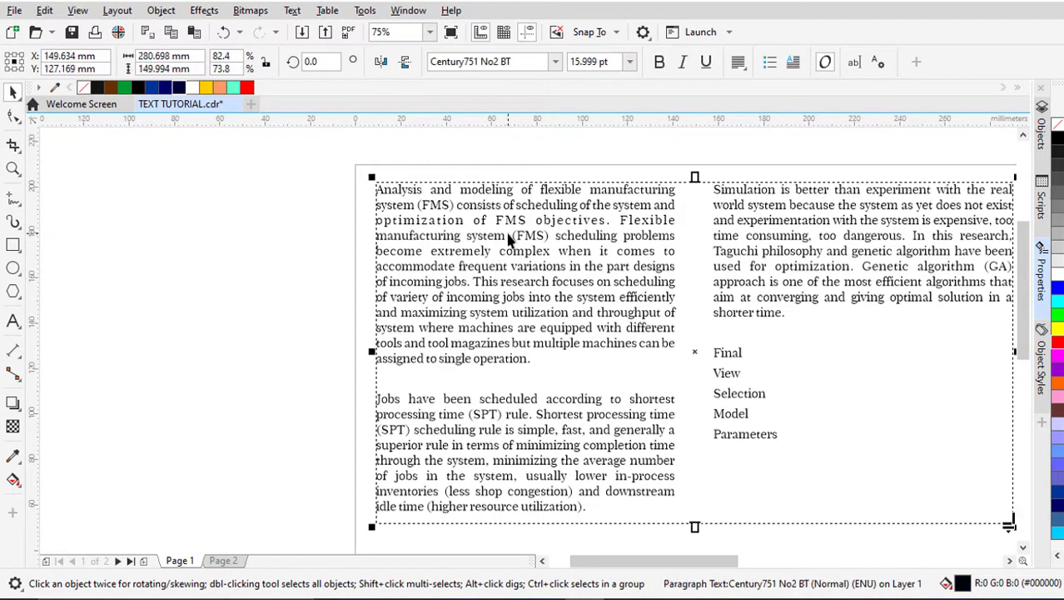
pyautogui.scroll(-2, 449, 232)
pyautogui.scroll(2, 462, 231)
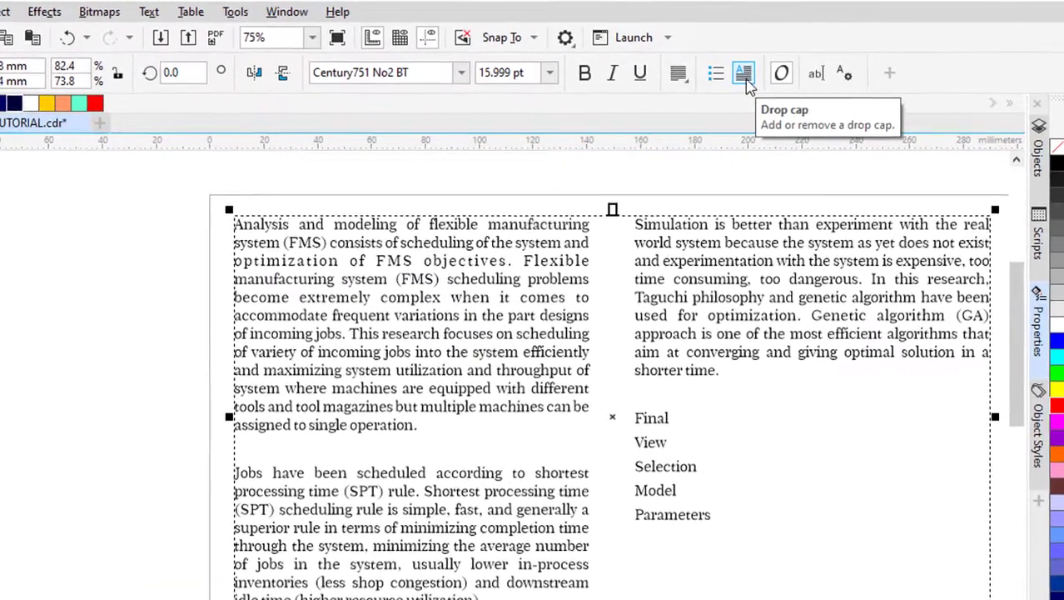
pyautogui.click(746, 77)
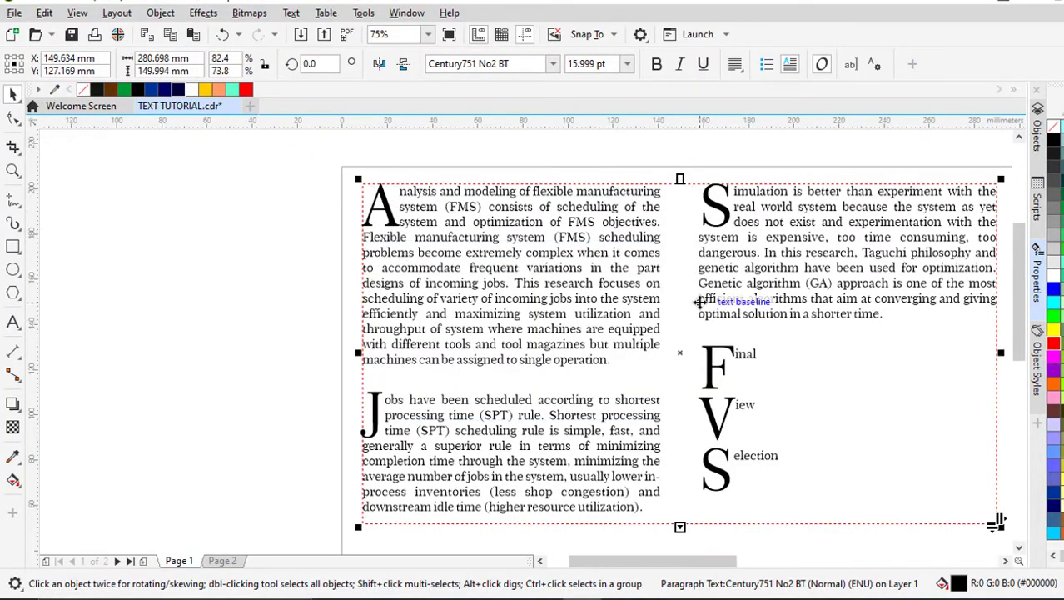
pyautogui.hotkey('ctrl', 'z')
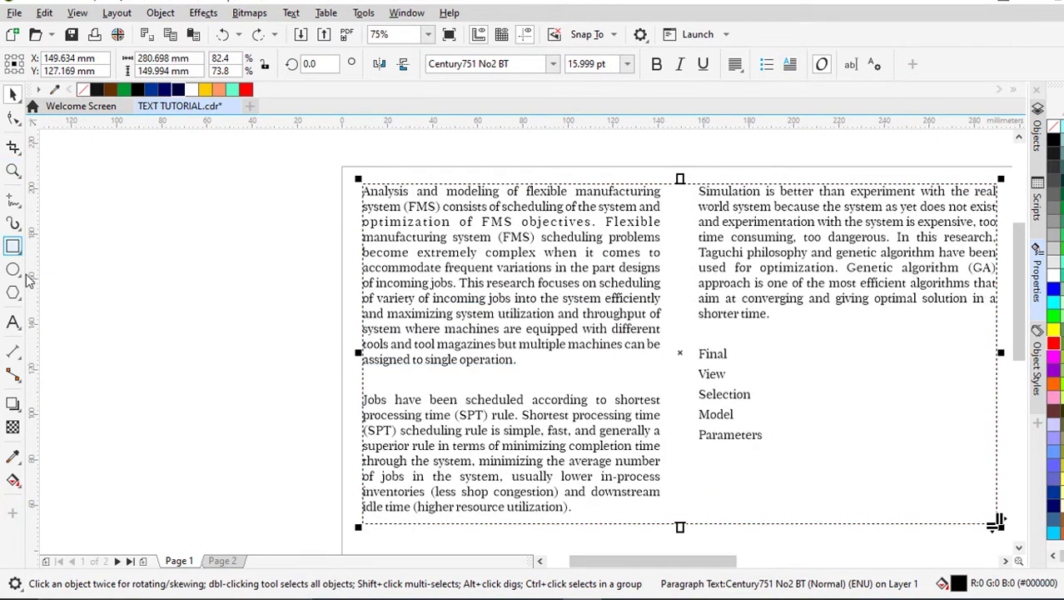
# Step: Add a drop cap to only the first paragraph of the two-column text, starting with "Analysis and modeling"
pyautogui.click(13, 324)
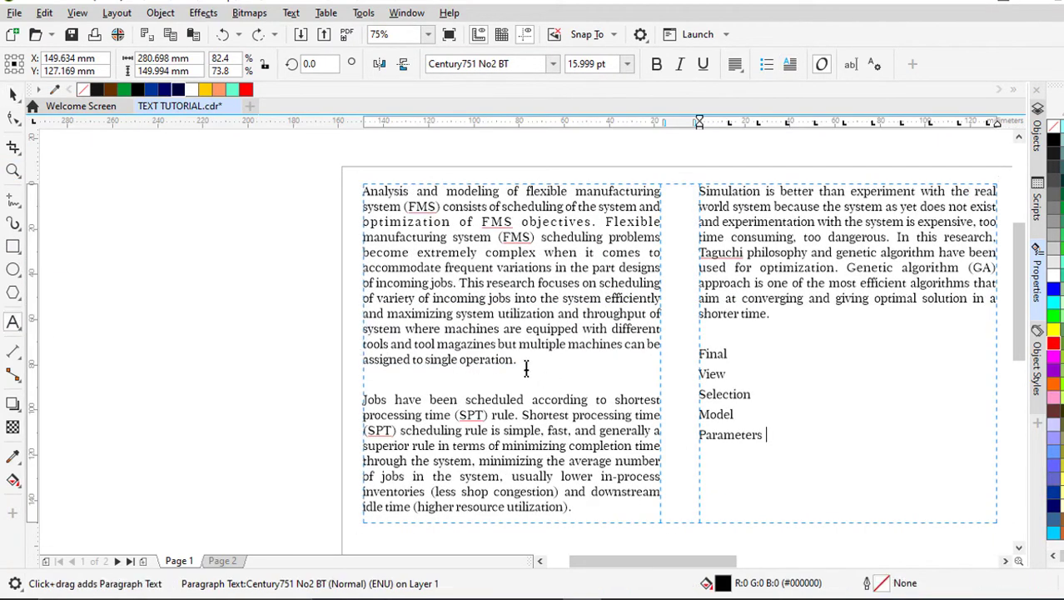
pyautogui.moveTo(524, 361); pyautogui.dragTo(358, 194)
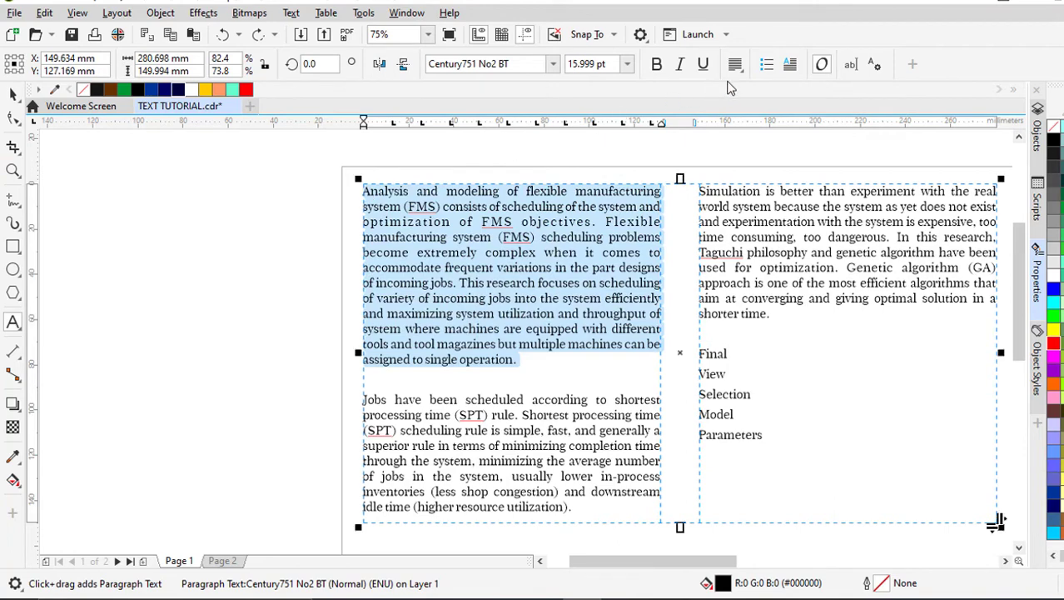
pyautogui.click(791, 64)
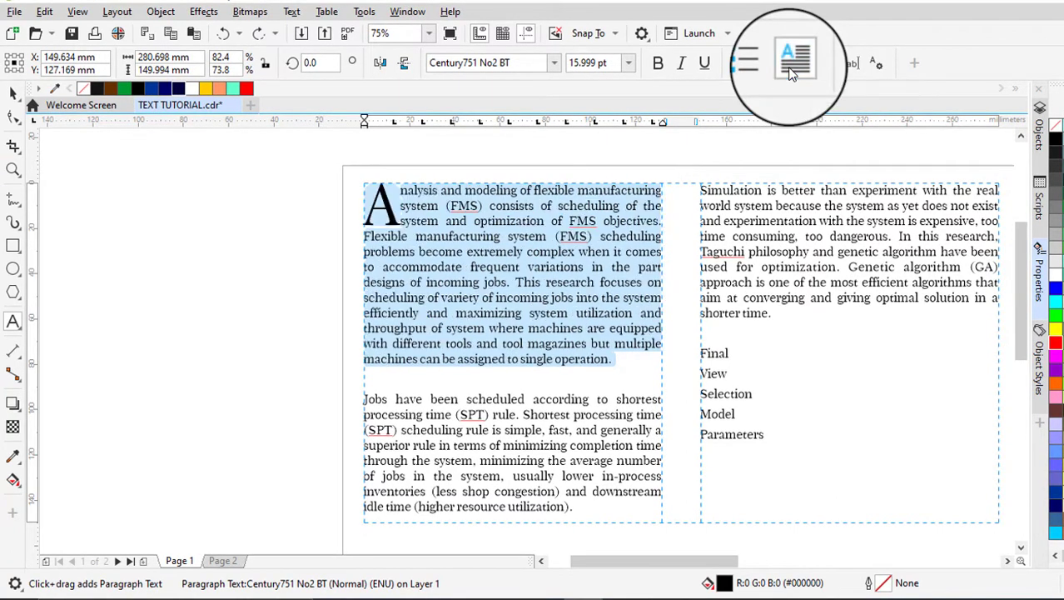
pyautogui.click(403, 210)
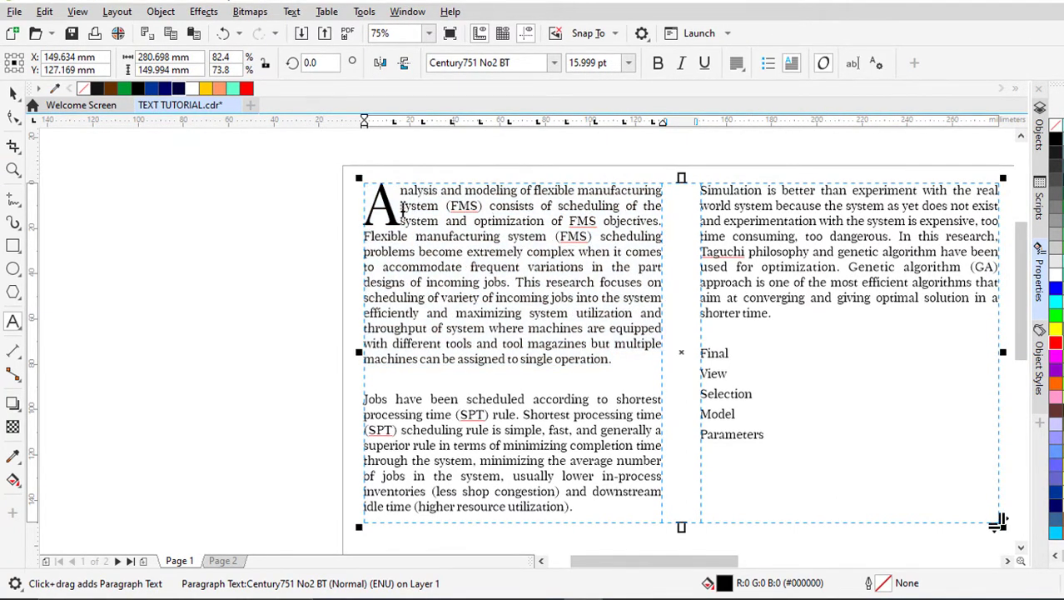
# Step: Colour the first paragraph's drop cap letter A dark blue and deselect the text
pyautogui.scroll(3, 385, 208)
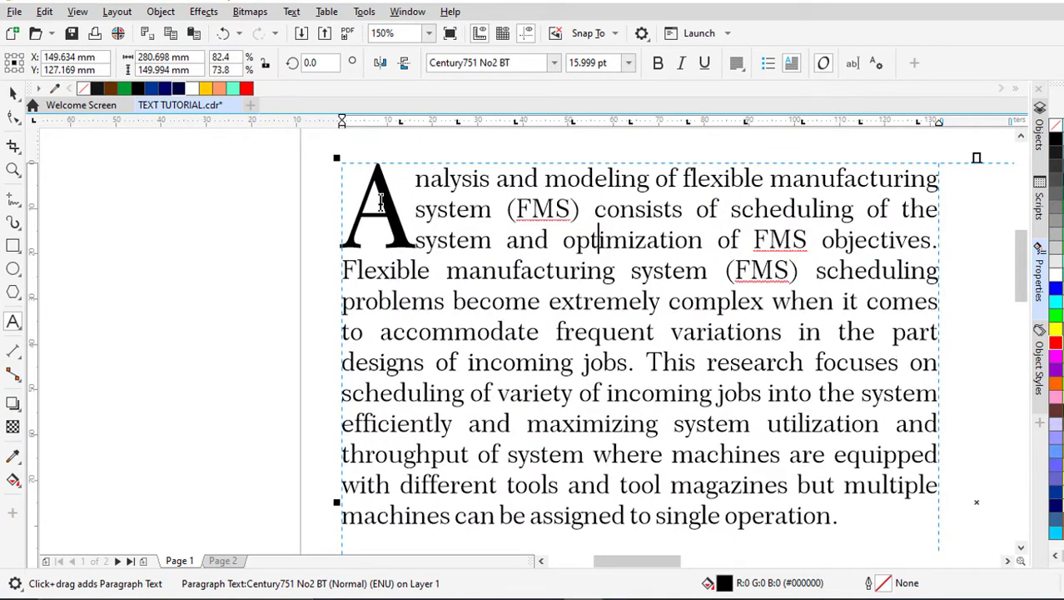
pyautogui.moveTo(380, 199); pyautogui.dragTo(360, 195)
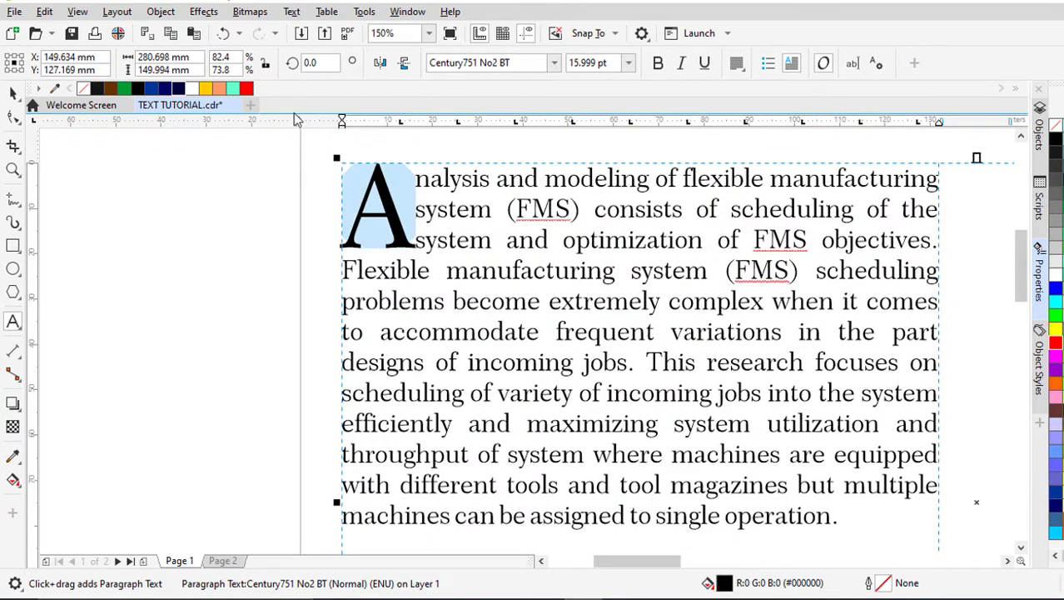
pyautogui.click(153, 88)
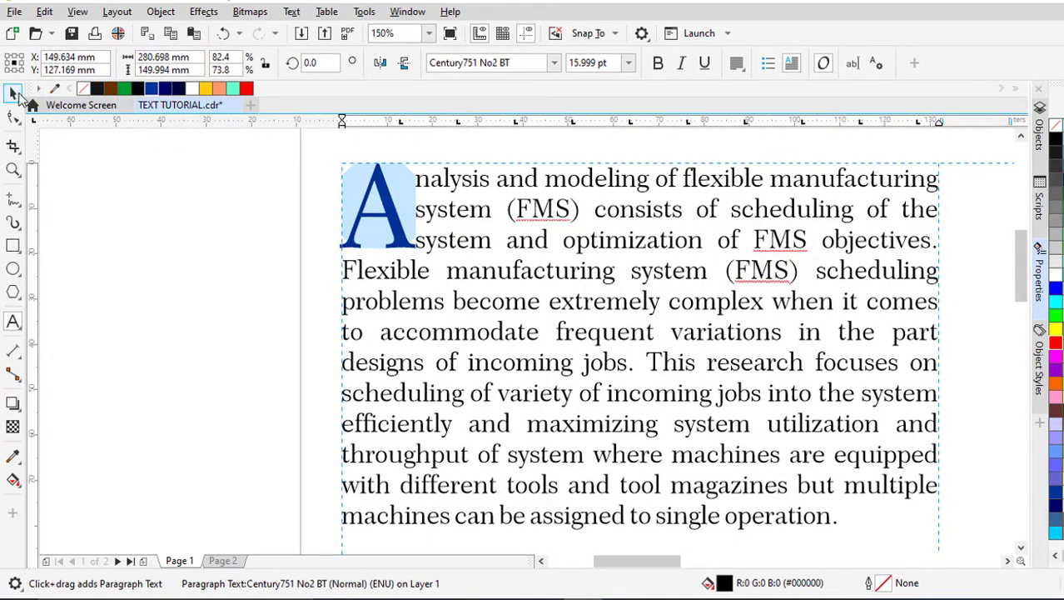
pyautogui.click(18, 93)
pyautogui.click(129, 250)
# Step: Inspect the coloured drop cap, and undo both its blue colour and the first paragraph's drop cap
pyautogui.scroll(-1, 327, 223)
pyautogui.scroll(1, 361, 222)
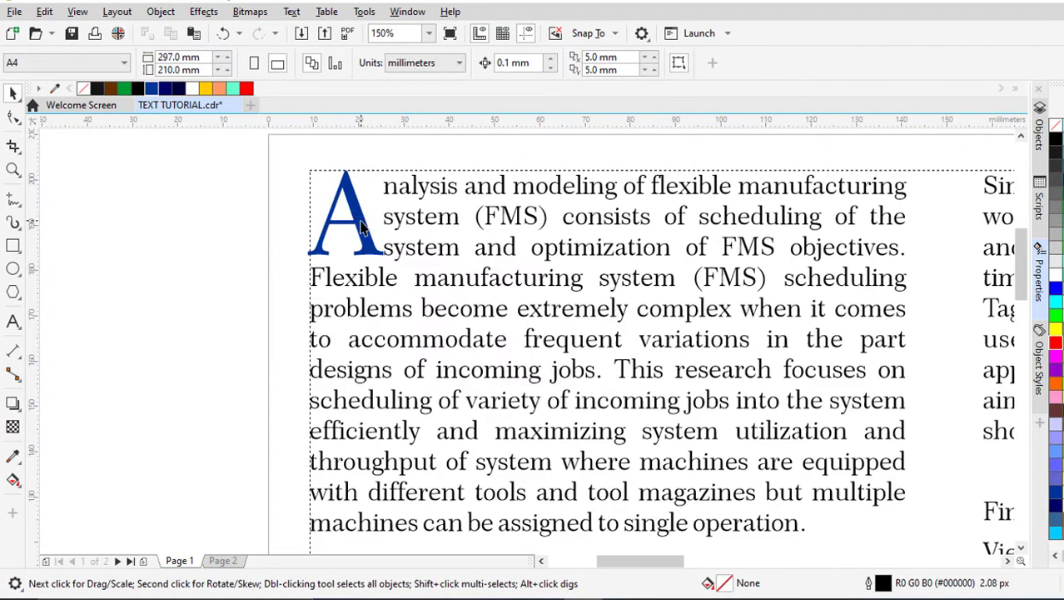
pyautogui.scroll(-1, 360, 225)
pyautogui.hotkey('ctrl', 'z')
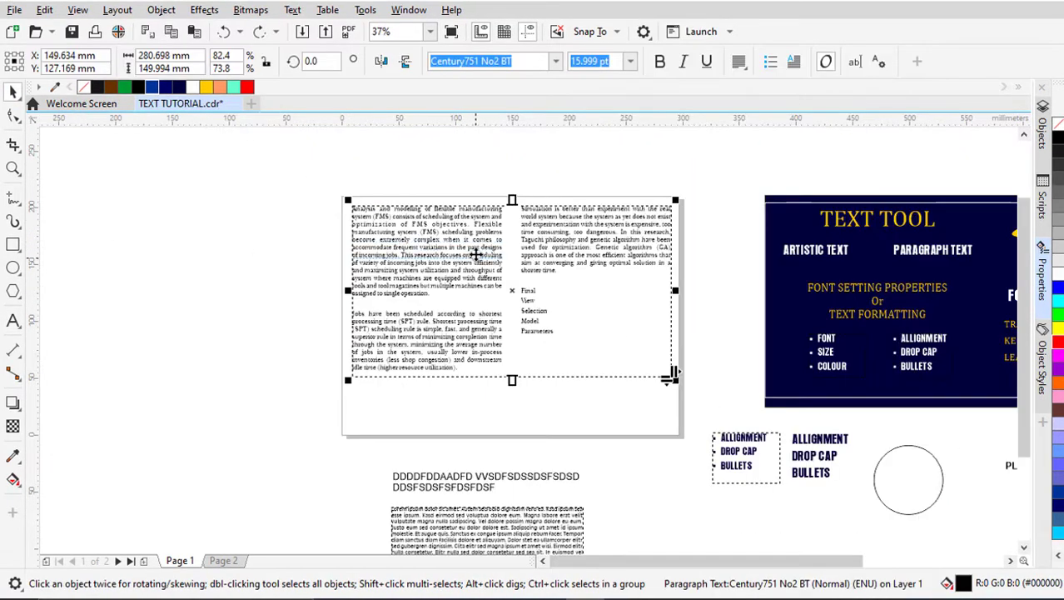
# Step: Set the two-column text frame's line spacing to 137% in its paragraph properties, and check the respaced text
pyautogui.scroll(1, 475, 251)
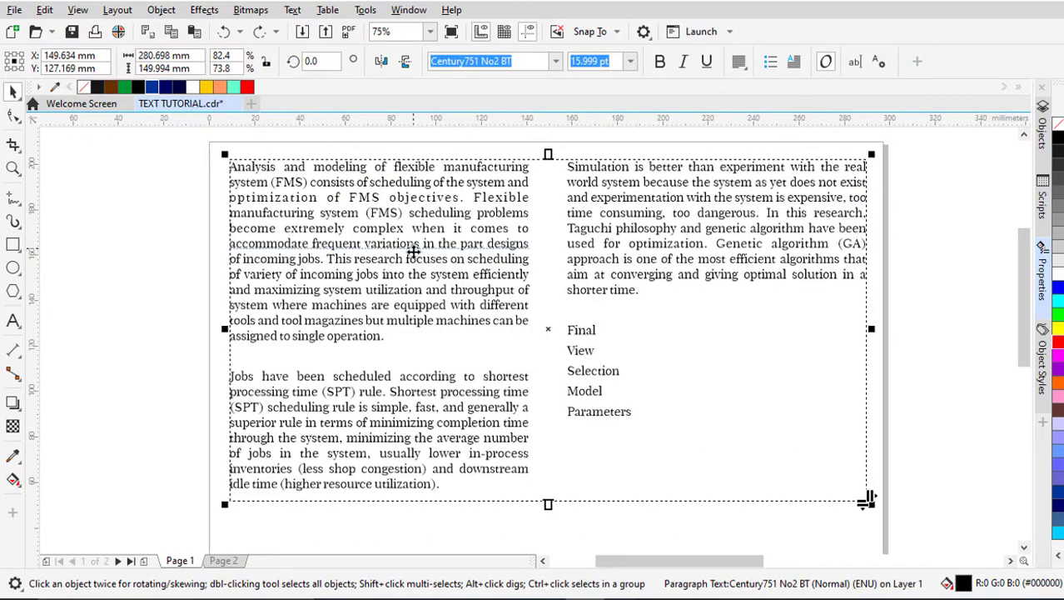
pyautogui.scroll(-1, 416, 249)
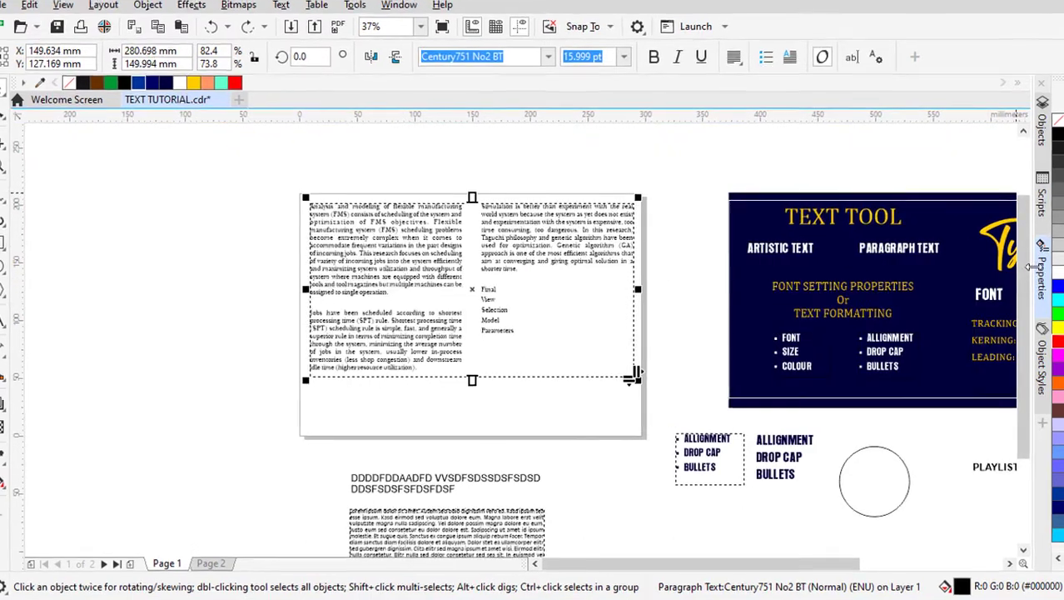
pyautogui.hotkey('alt', 'Return')
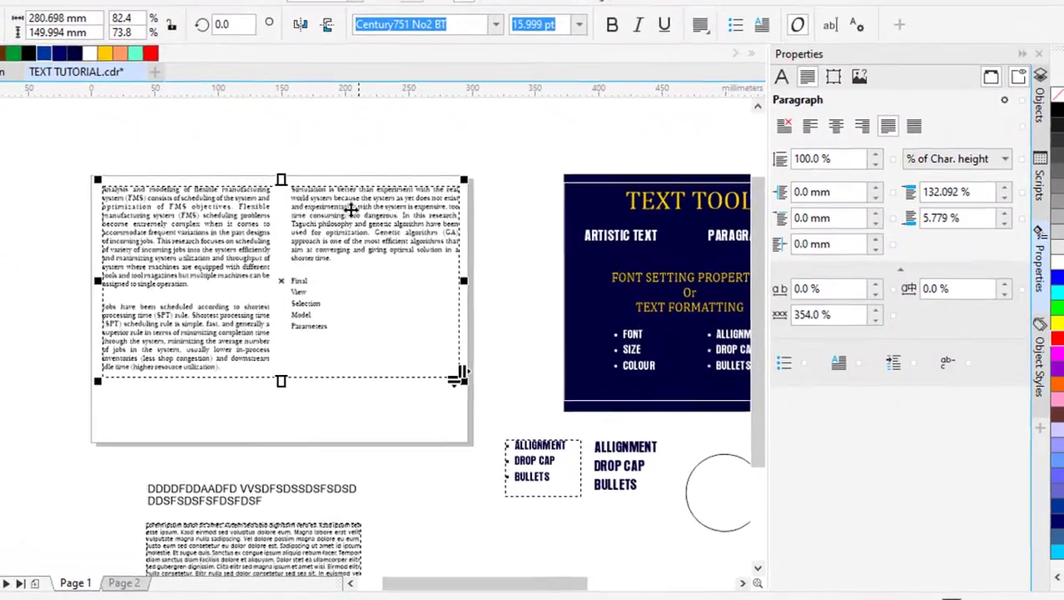
pyautogui.scroll(1, 282, 277)
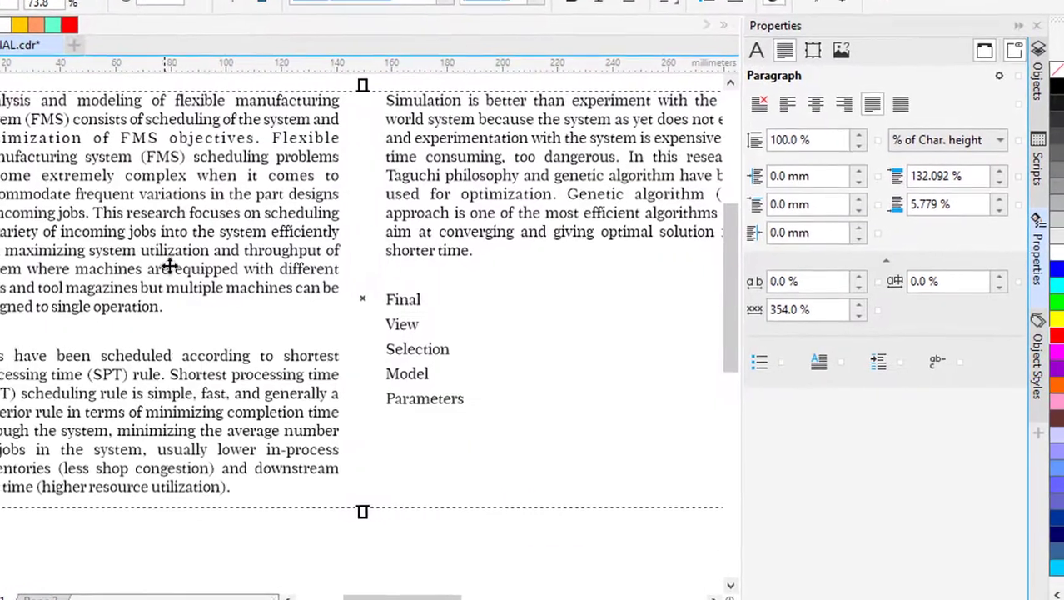
pyautogui.scroll(-1, 169, 265)
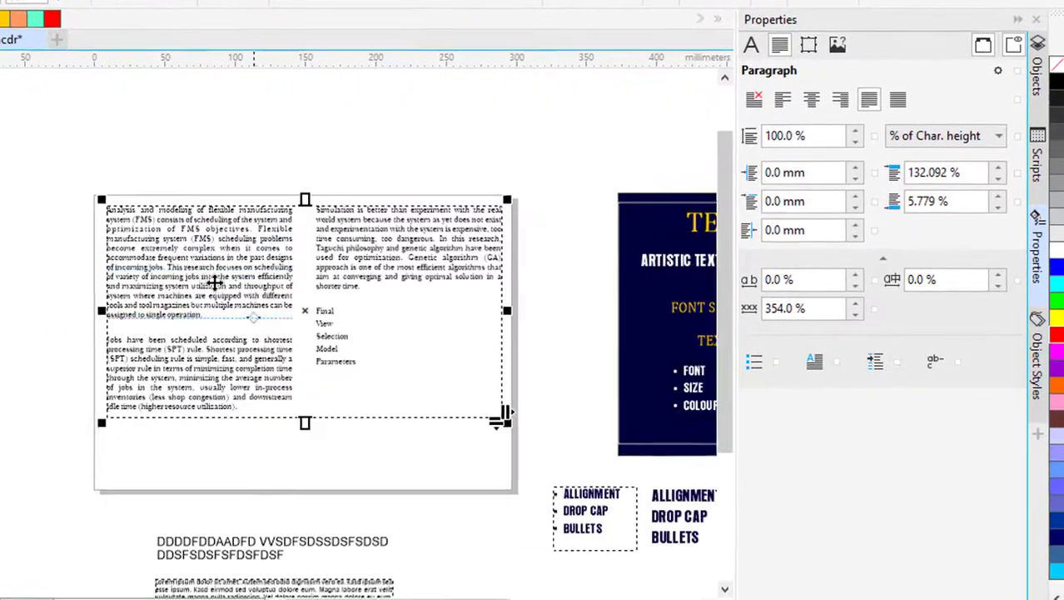
pyautogui.scroll(1, 178, 262)
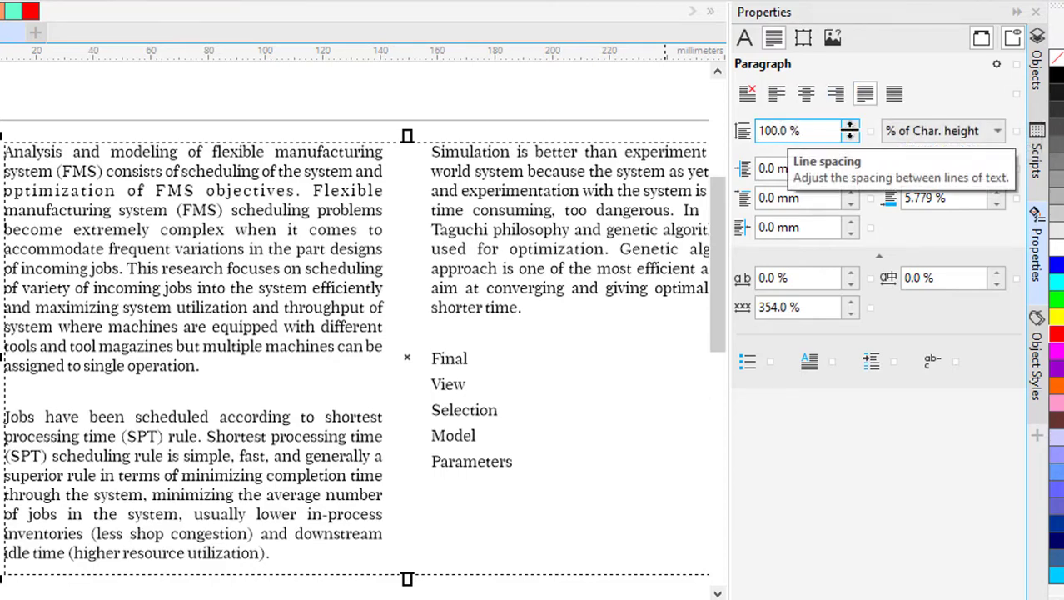
pyautogui.moveTo(849, 130); pyautogui.dragTo(853, 93)
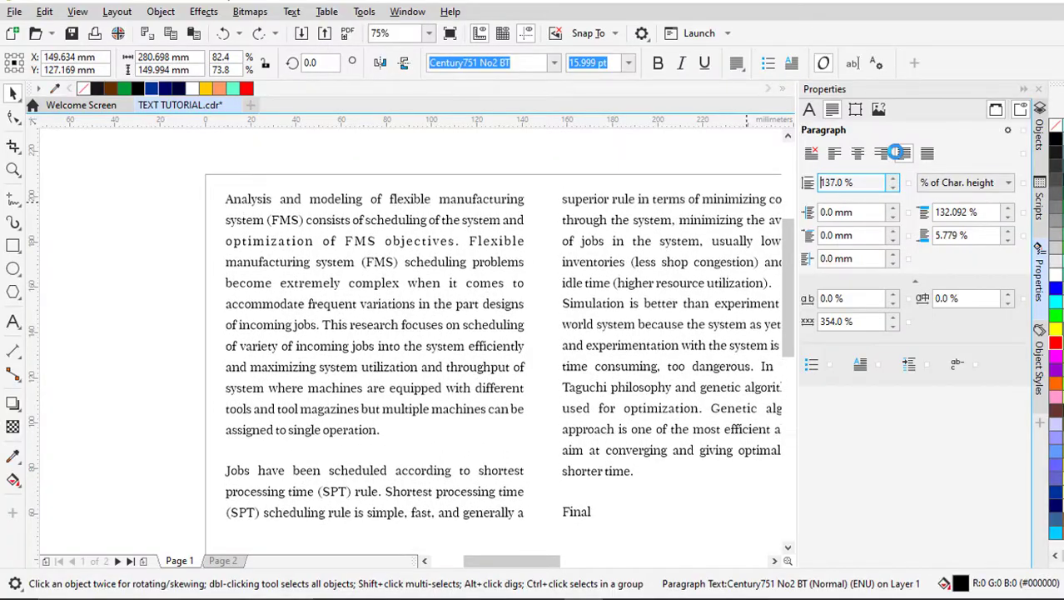
pyautogui.scroll(-1, 476, 173)
pyautogui.scroll(1, 475, 198)
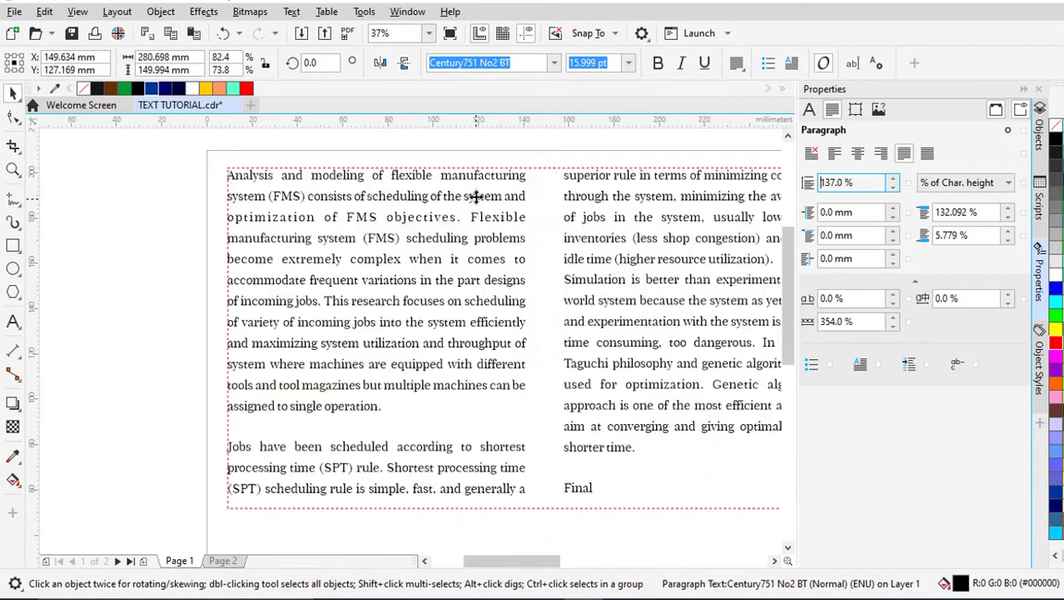
pyautogui.click(1023, 90)
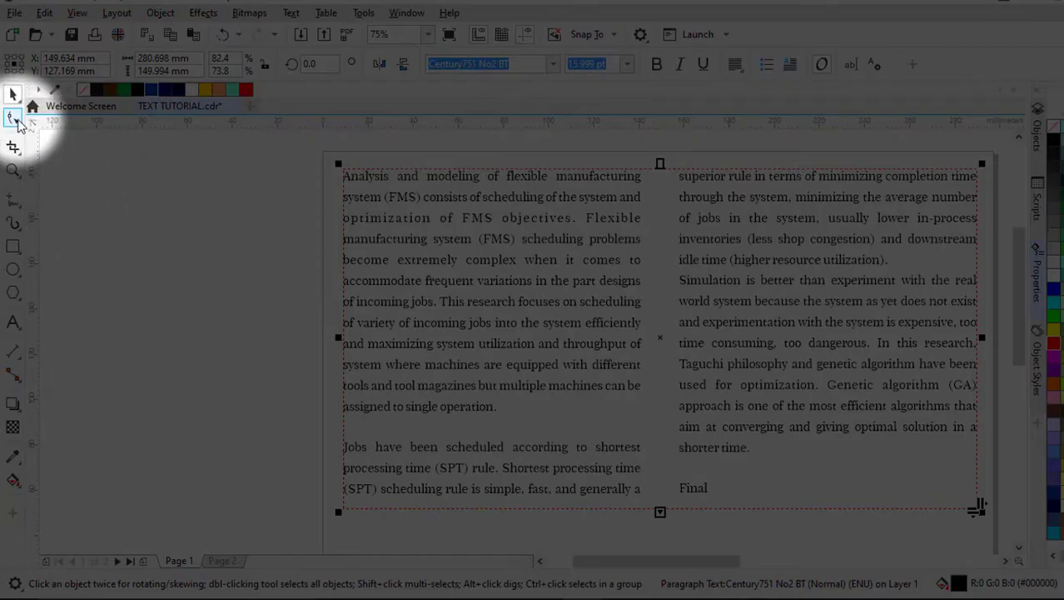
# Step: With the Shape tool, stretch the two-column text's line spacing to about 168.6% of character height
pyautogui.click(13, 117)
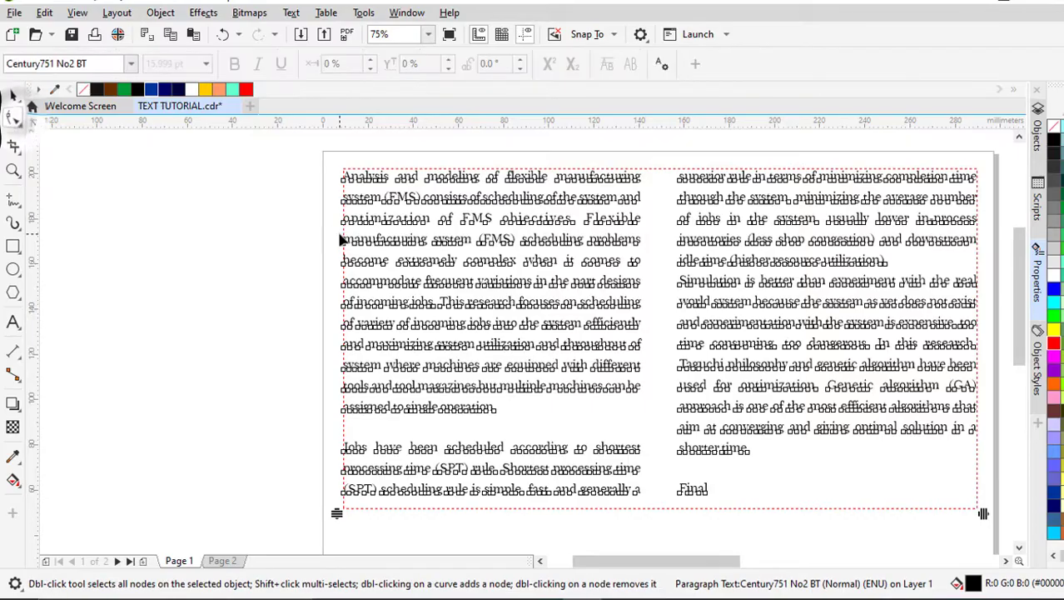
pyautogui.scroll(-1, 337, 375)
pyautogui.scroll(1, 337, 377)
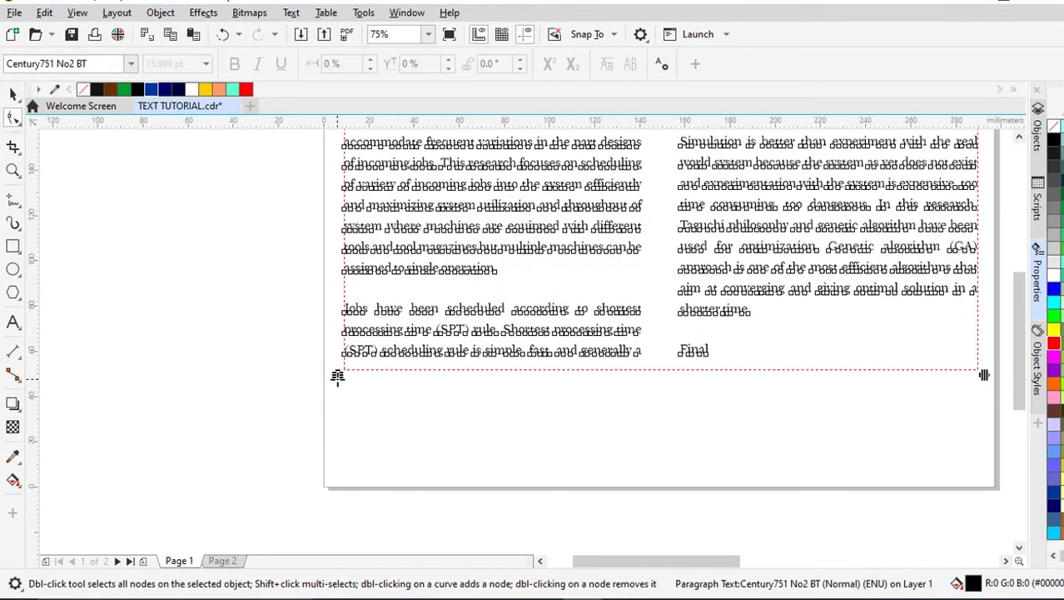
pyautogui.moveTo(337, 377); pyautogui.dragTo(349, 442)
pyautogui.scroll(-1, 350, 427)
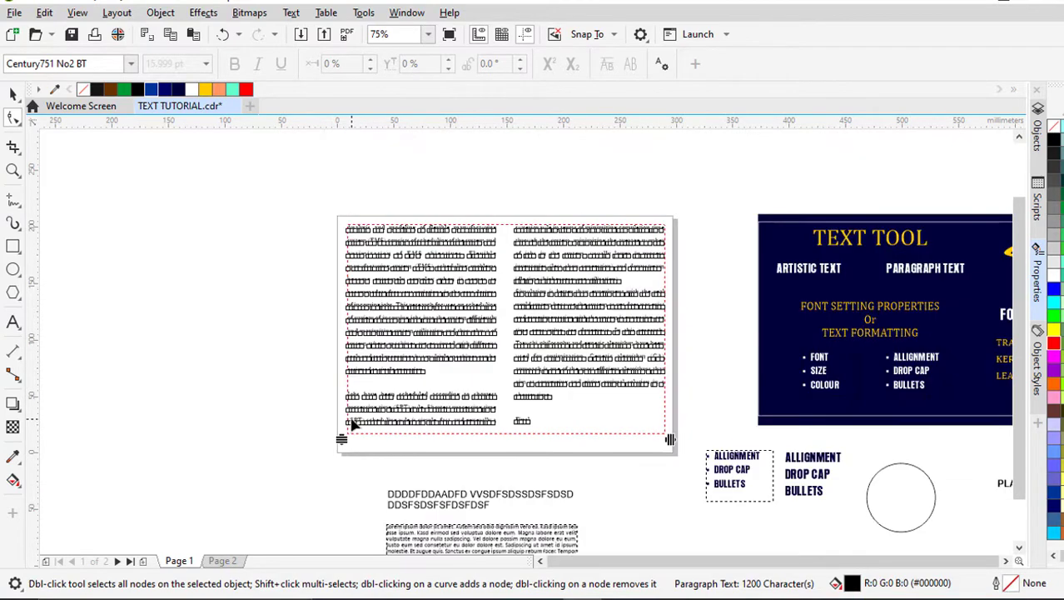
# Step: Tighten the two-column text's character spacing interactively to about -3.46%, and return to the Pick tool
pyautogui.scroll(1, 482, 402)
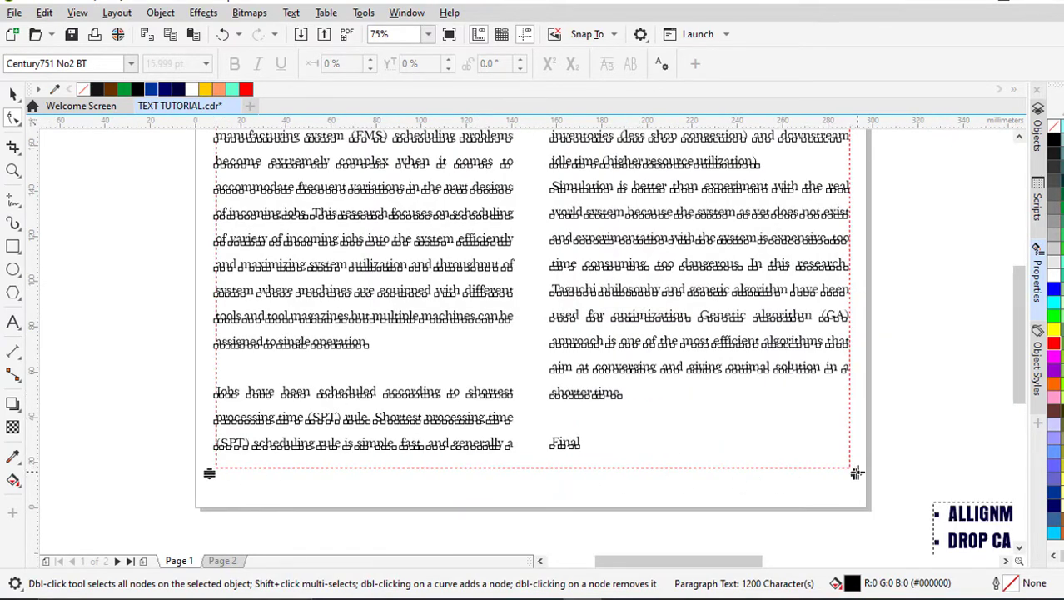
pyautogui.moveTo(857, 474)
pyautogui.mouseDown()
pyautogui.moveTo(704, 479)
pyautogui.moveTo(839, 475)
pyautogui.mouseUp()
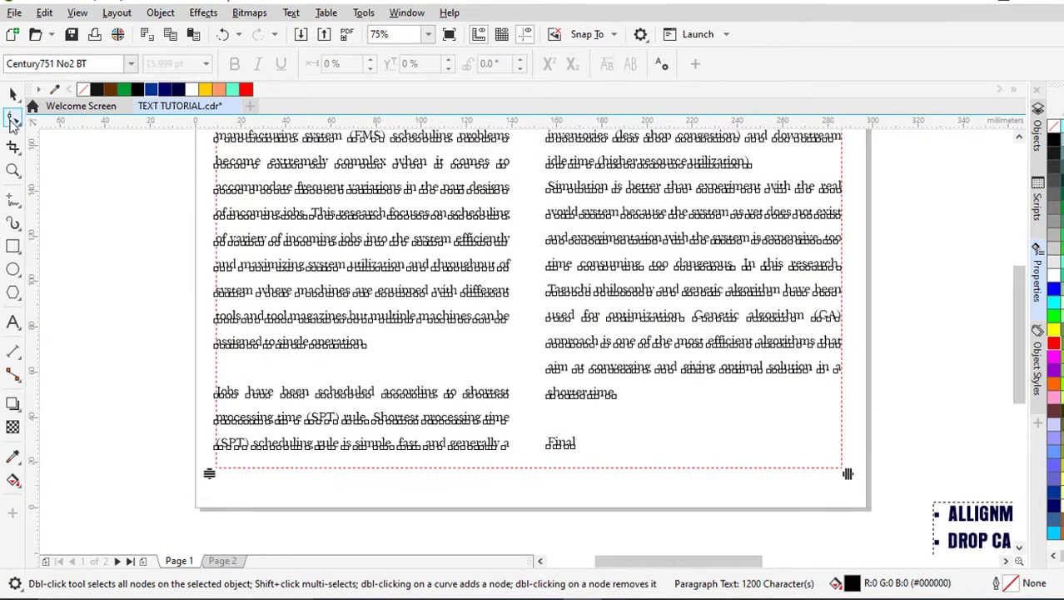
pyautogui.click(13, 94)
pyautogui.scroll(-1, 709, 358)
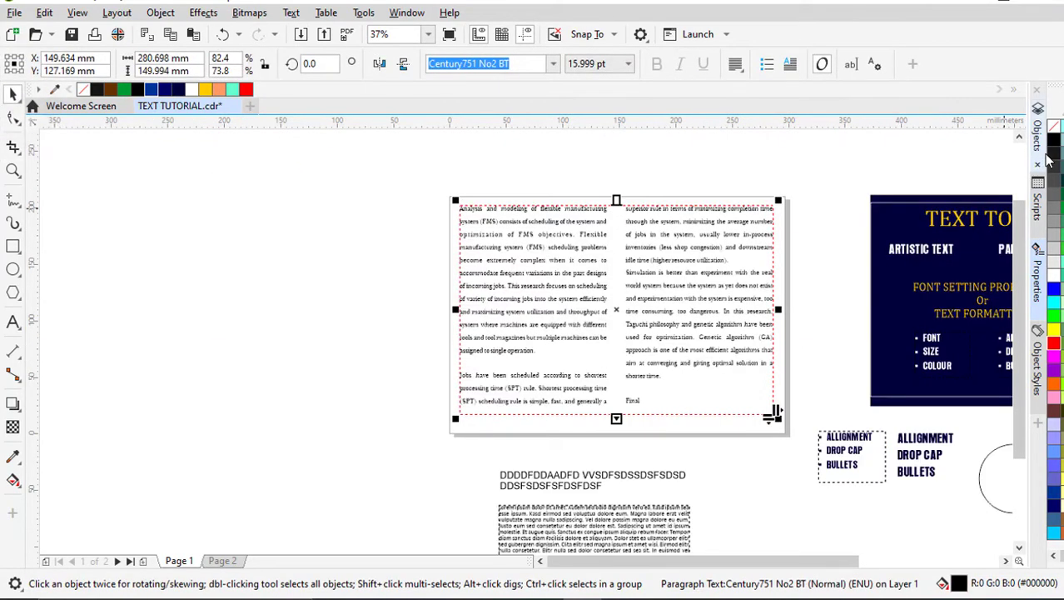
# Step: Set the two-column text frame's line spacing to 100% in its paragraph properties
pyautogui.click(1043, 281)
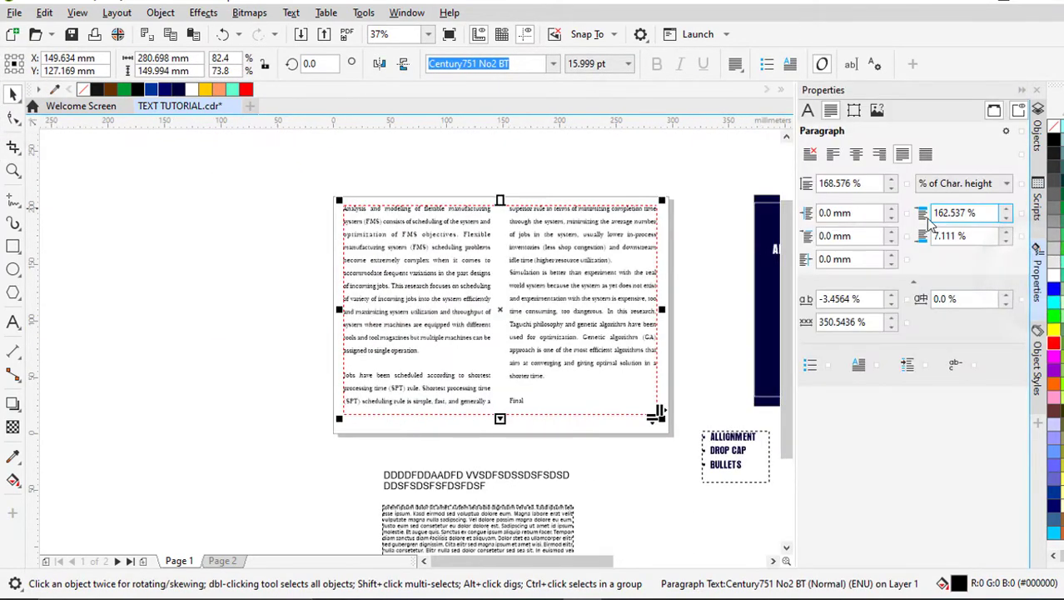
pyautogui.doubleClick(868, 183)
pyautogui.write('1')
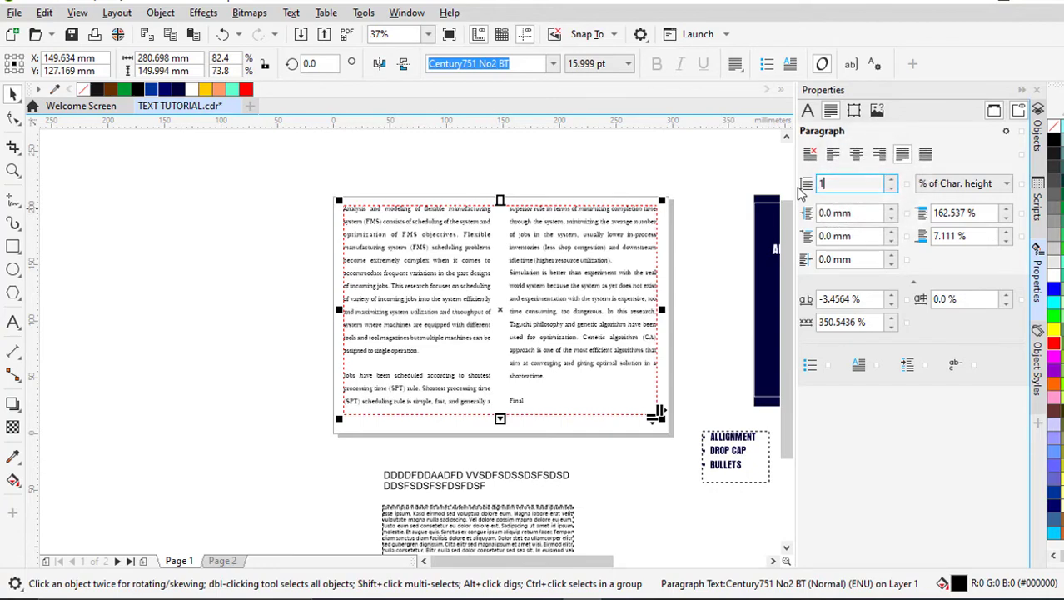
pyautogui.write('00')
pyautogui.press('Return')
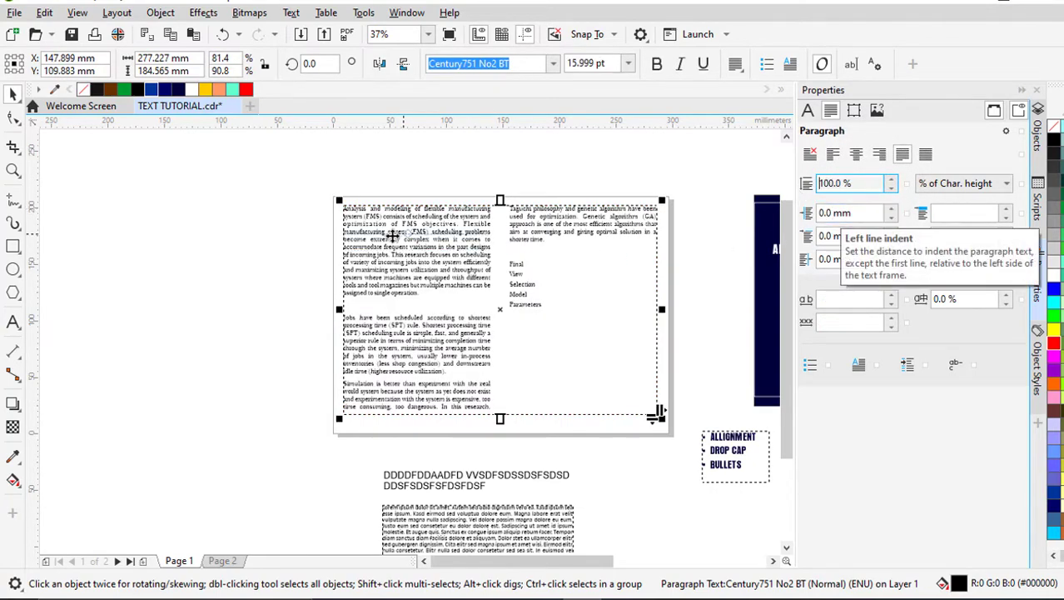
# Step: Set the two-column text's left line indent to 4.9 mm and its first line indent to 1.6 mm
pyautogui.scroll(2, 383, 230)
pyautogui.click(892, 214)
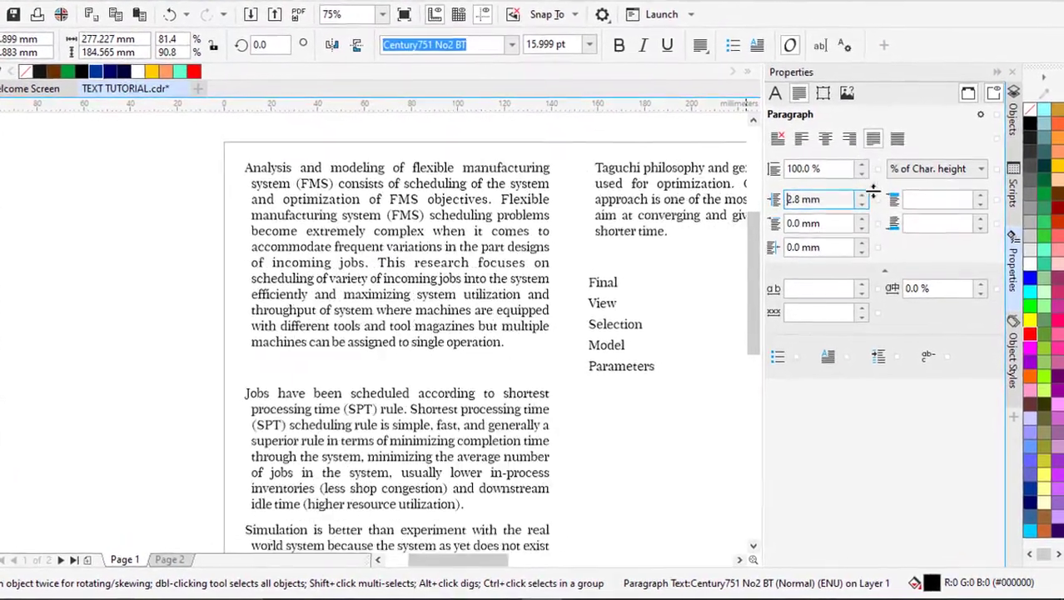
pyautogui.moveTo(872, 192); pyautogui.dragTo(851, 145)
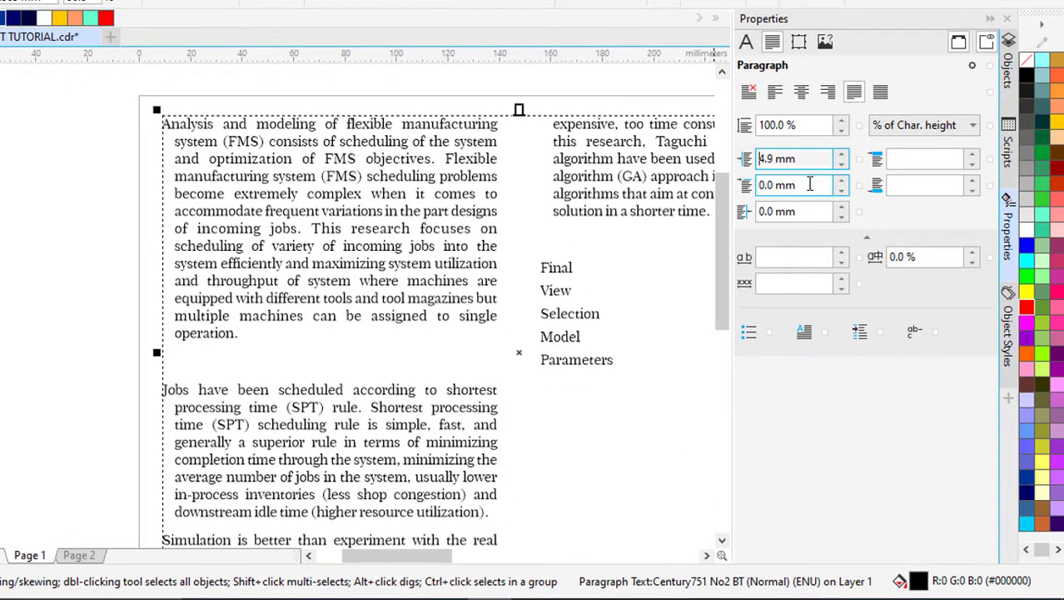
pyautogui.moveTo(840, 184)
pyautogui.mouseDown()
pyautogui.moveTo(850, 105)
pyautogui.moveTo(853, 209)
pyautogui.moveTo(858, 169)
pyautogui.moveTo(860, 206)
pyautogui.moveTo(858, 188)
pyautogui.mouseUp()
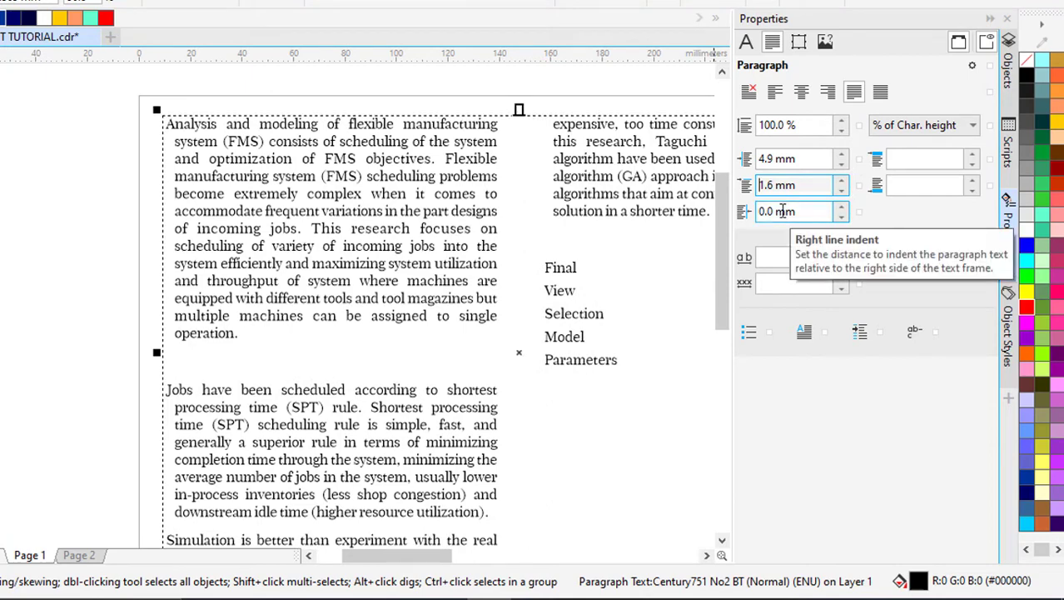
# Step: Set the two-column text's right line indent to 3.1 mm and its before paragraph spacing to 146.537%
pyautogui.scroll(-3, 254, 215)
pyautogui.scroll(3, 554, 299)
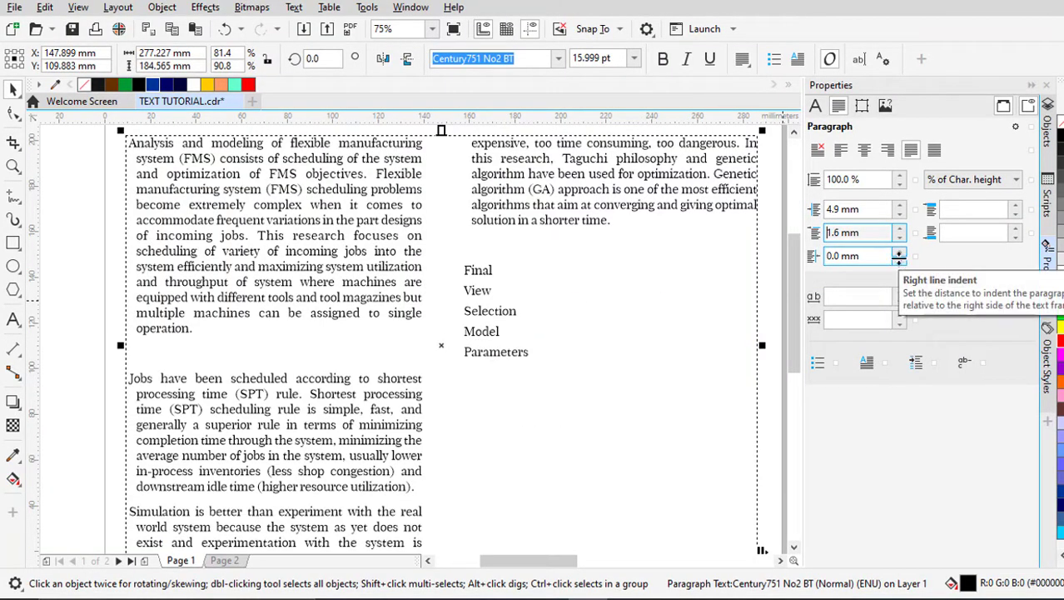
pyautogui.moveTo(898, 255)
pyautogui.mouseDown()
pyautogui.moveTo(905, 223)
pyautogui.moveTo(900, 251)
pyautogui.moveTo(903, 242)
pyautogui.mouseUp()
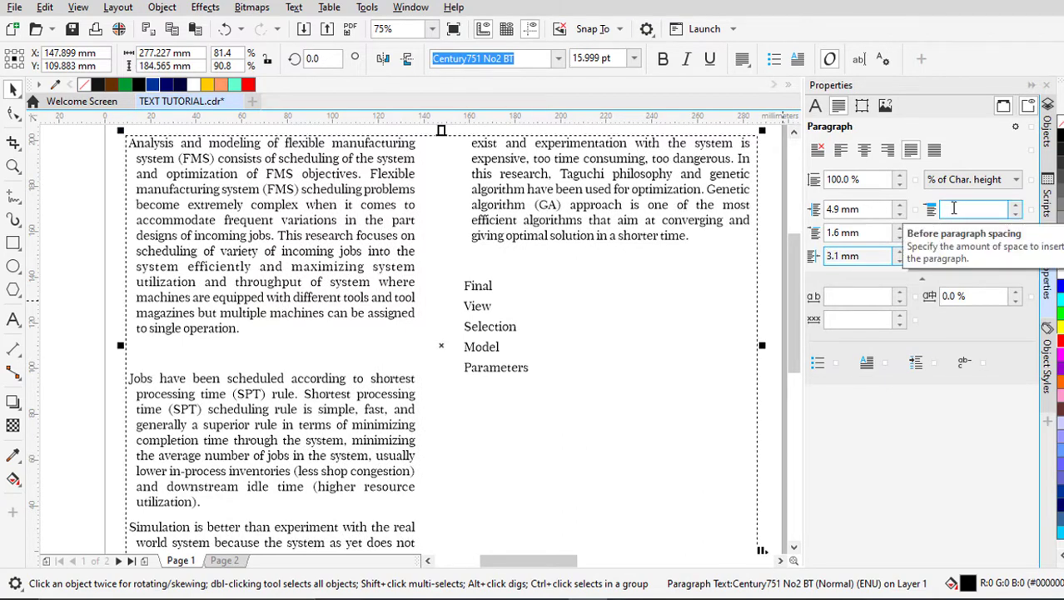
pyautogui.scroll(-2, 416, 313)
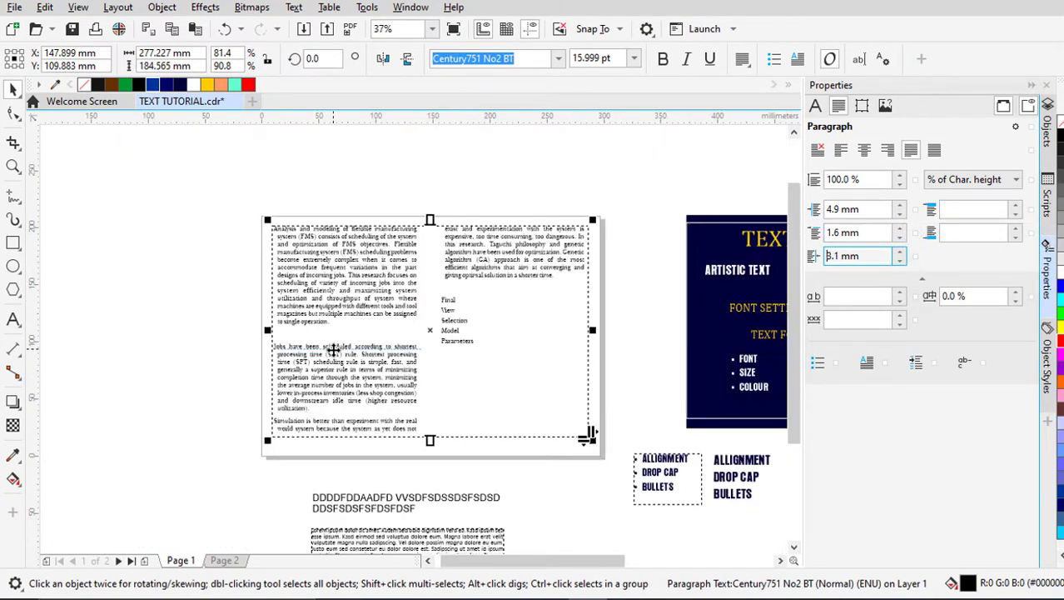
pyautogui.scroll(2, 333, 348)
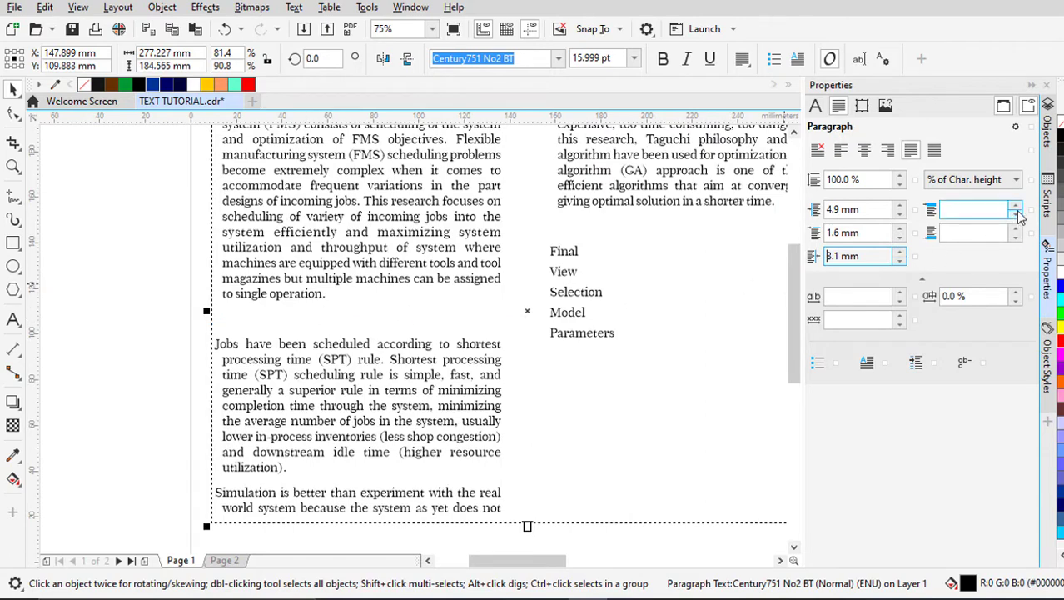
pyautogui.moveTo(1017, 210)
pyautogui.mouseDown()
pyautogui.moveTo(1025, 181)
pyautogui.moveTo(1014, 238)
pyautogui.moveTo(1015, 209)
pyautogui.moveTo(1012, 224)
pyautogui.mouseUp()
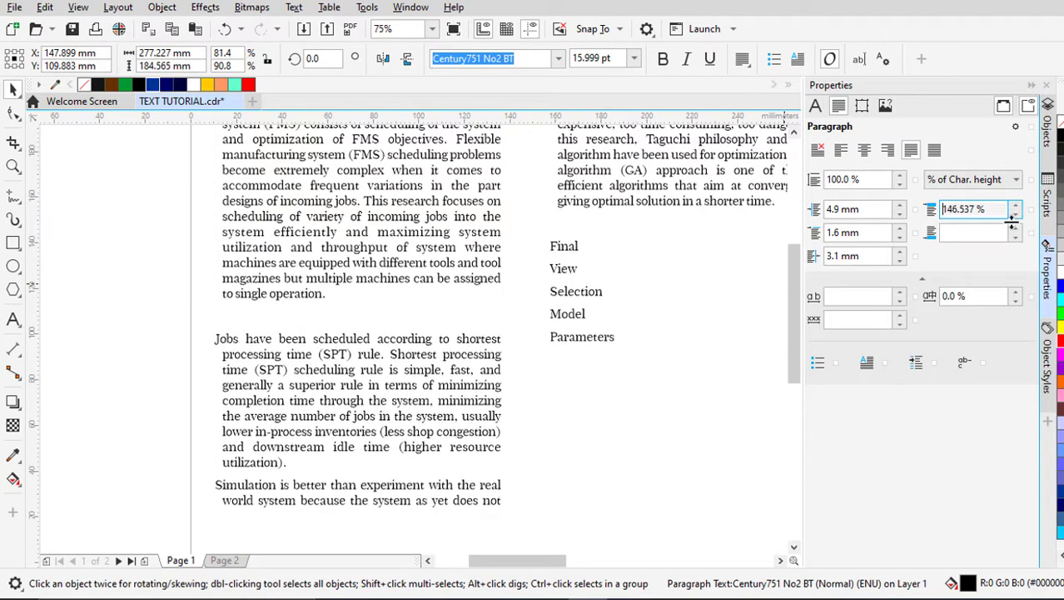
# Step: Select the paragraph starting "Jobs have been scheduled" and set its spacing to 87.537% before and 182% after
pyautogui.click(10, 323)
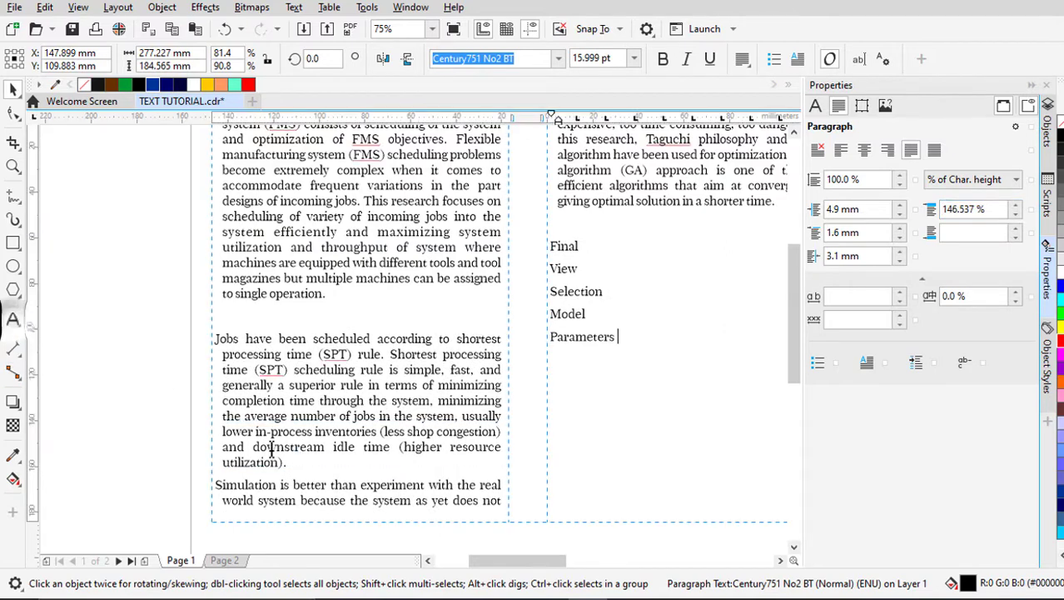
pyautogui.moveTo(288, 463); pyautogui.dragTo(201, 344)
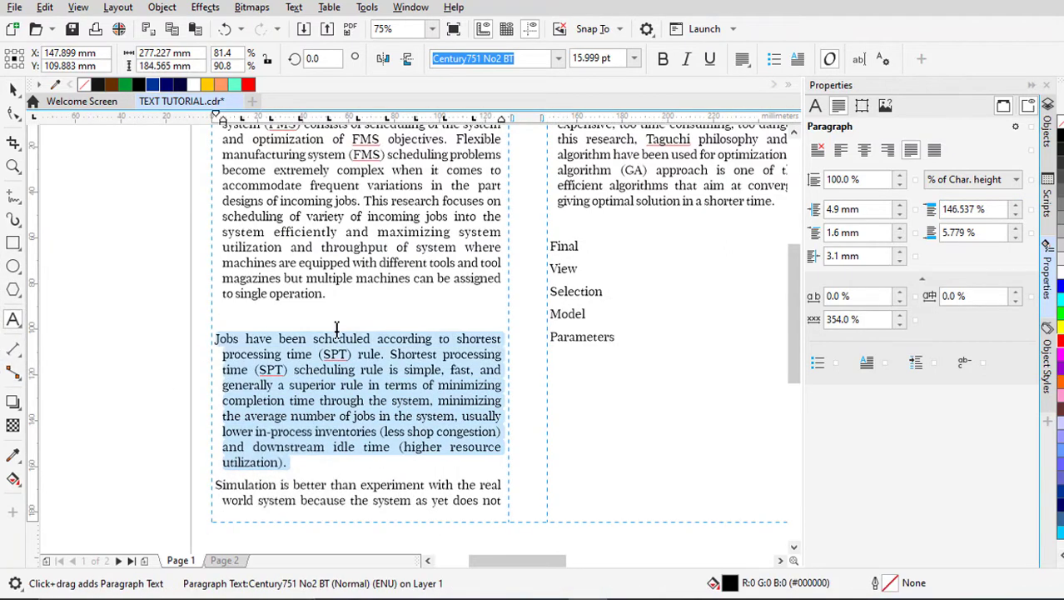
pyautogui.moveTo(1016, 205); pyautogui.dragTo(1010, 152)
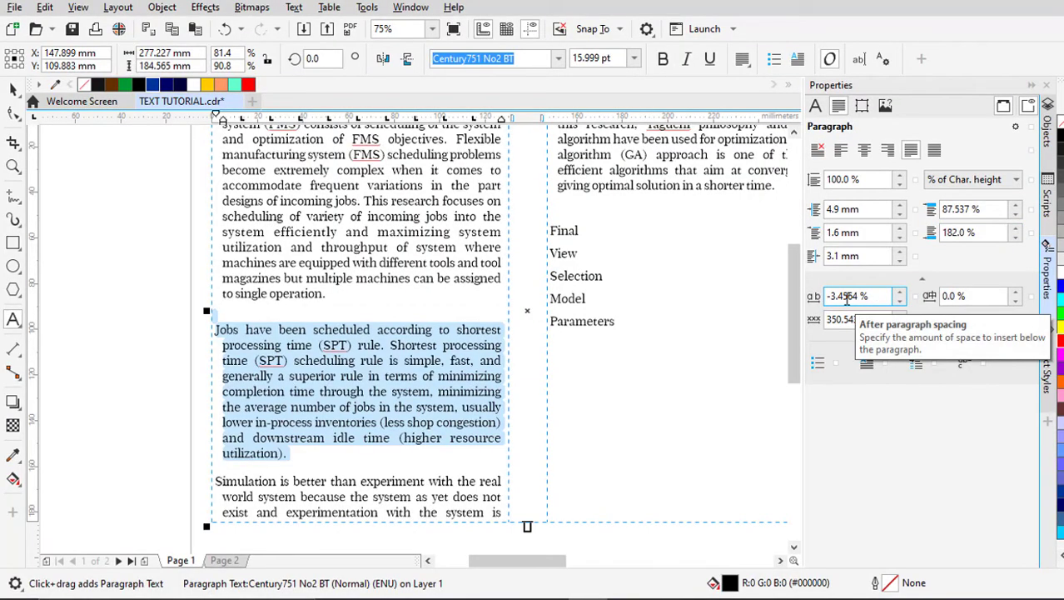
# Step: Set the selected paragraph's character spacing to 1.5436%, and leave text editing with the Pick tool
pyautogui.moveTo(904, 300)
pyautogui.mouseDown()
pyautogui.moveTo(896, 296)
pyautogui.moveTo(933, 296)
pyautogui.moveTo(905, 292)
pyautogui.mouseUp()
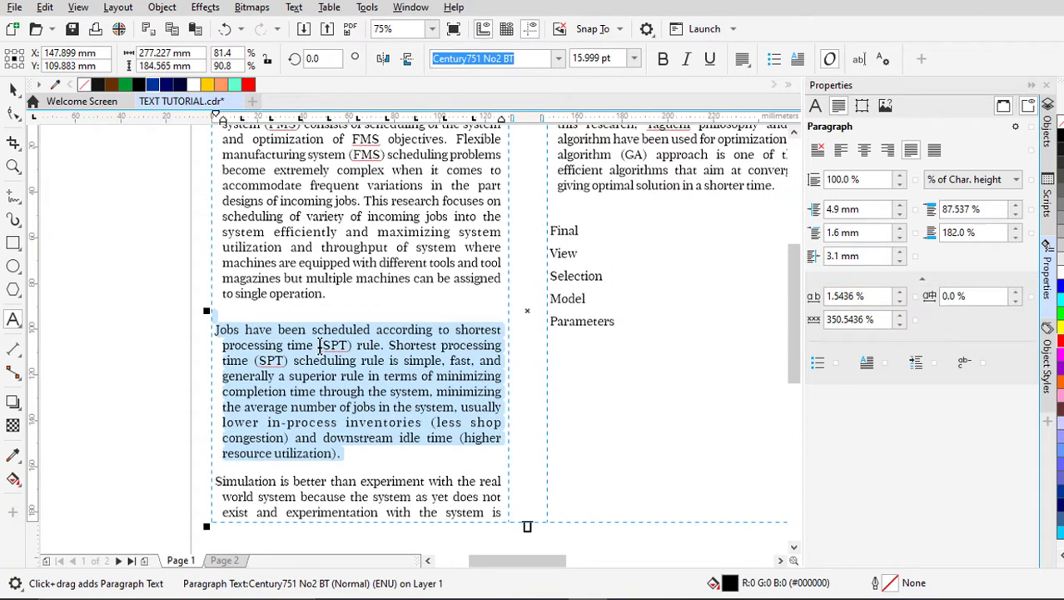
pyautogui.scroll(-2, 319, 345)
pyautogui.click(13, 89)
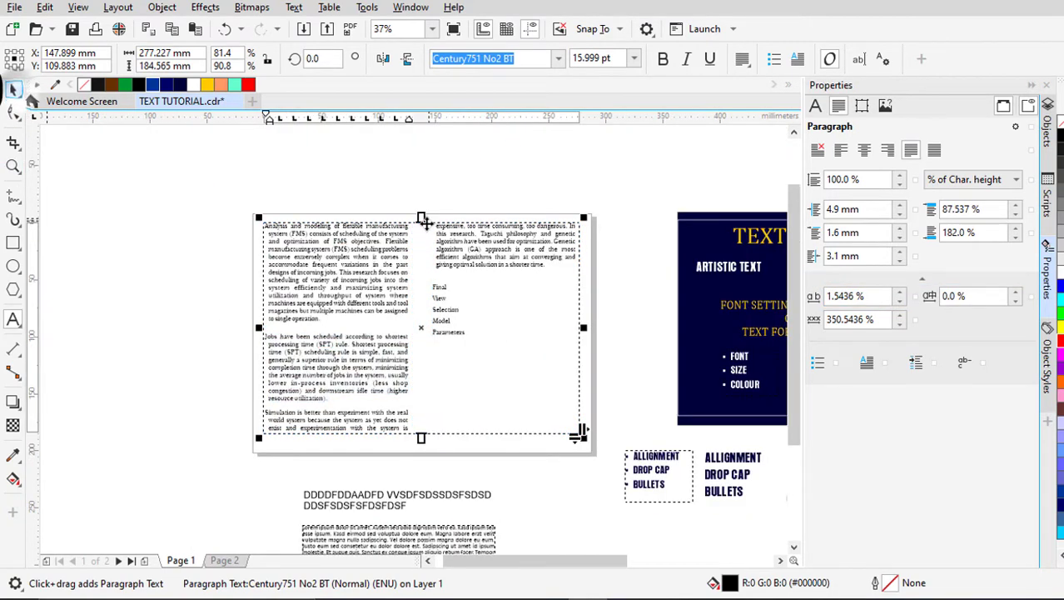
# Step: Select the "Lorem ipsum" paragraph text frame below the page and widen it to about 205 mm
pyautogui.scroll(-1, 425, 223)
pyautogui.scroll(1, 384, 406)
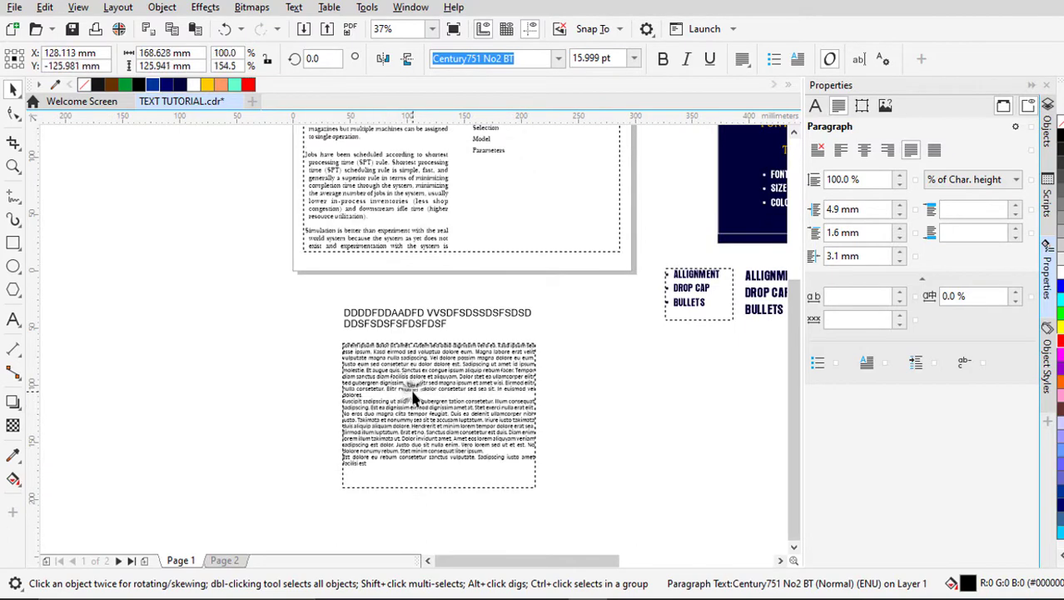
pyautogui.click(427, 397)
pyautogui.scroll(1, 385, 415)
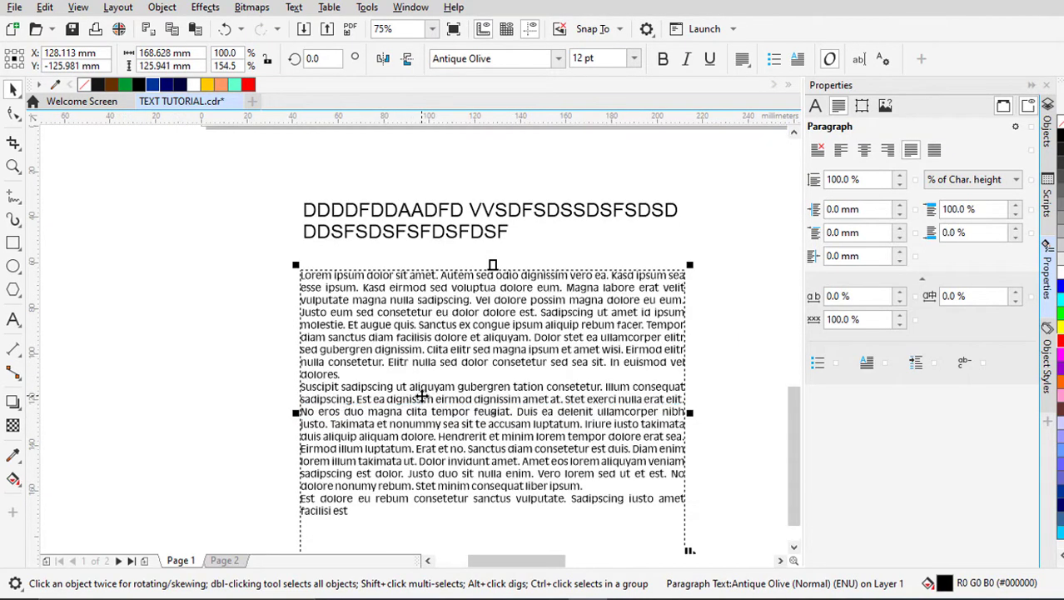
pyautogui.scroll(-1, 422, 397)
pyautogui.scroll(1, 456, 406)
pyautogui.scroll(-1, 439, 403)
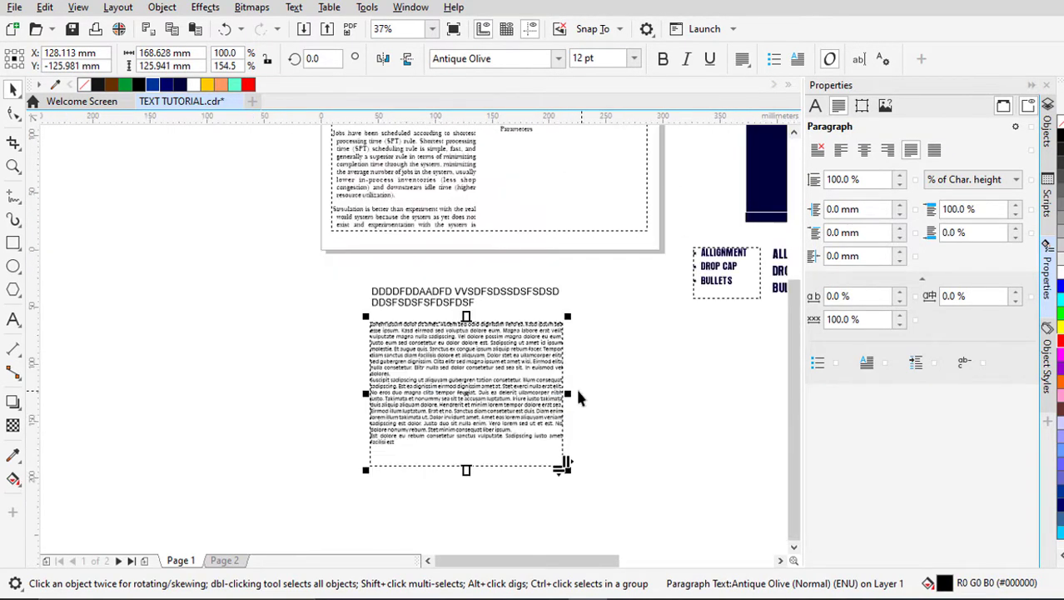
pyautogui.moveTo(562, 467); pyautogui.dragTo(604, 465)
pyautogui.scroll(1, 604, 465)
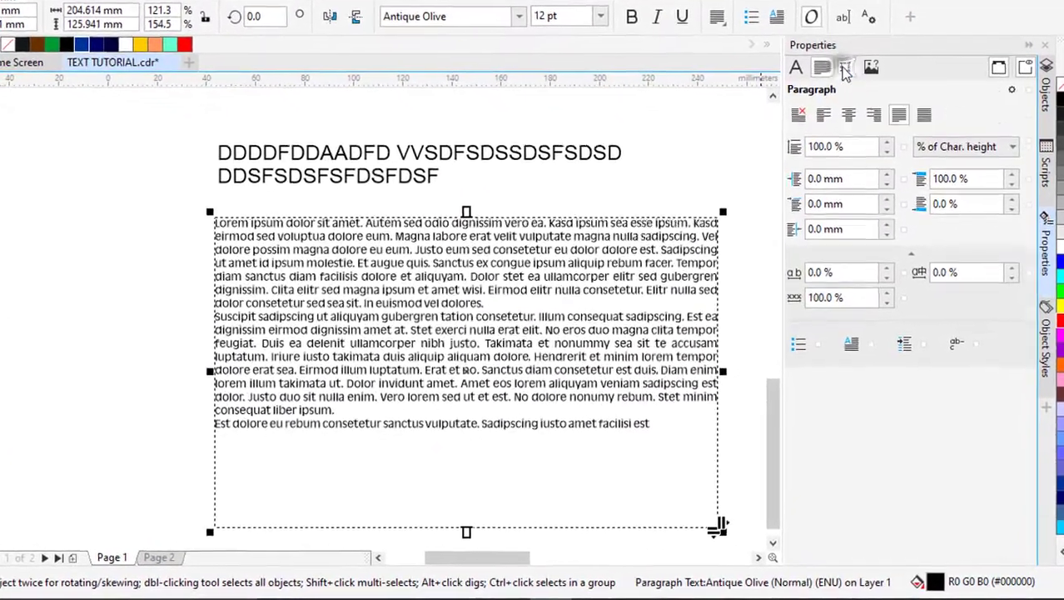
# Step: Set the selected "Lorem ipsum" paragraph text frame to two columns, trying three or more along the way
pyautogui.click(846, 70)
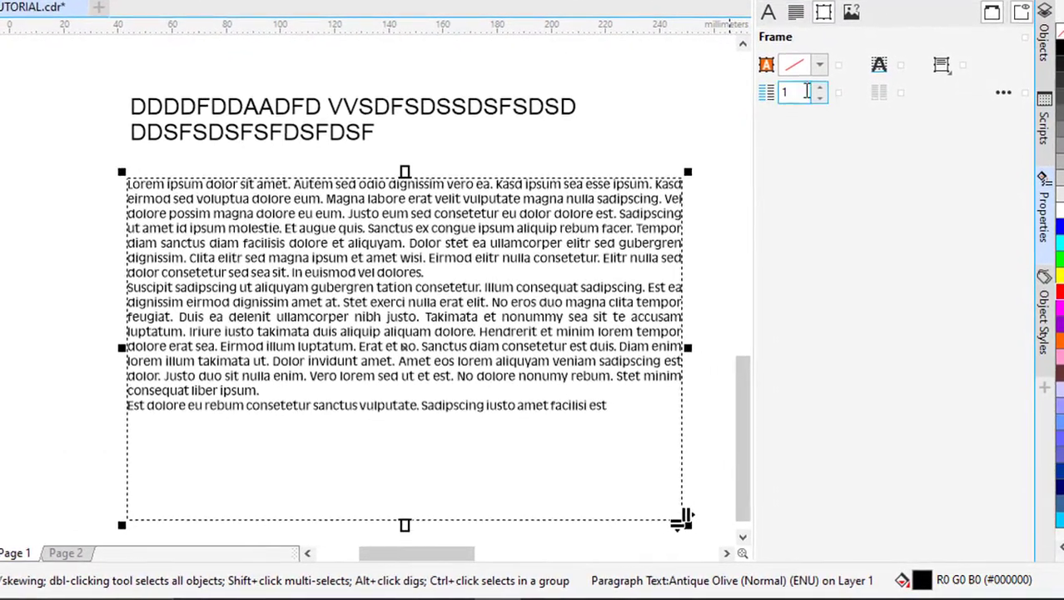
pyautogui.click(821, 87)
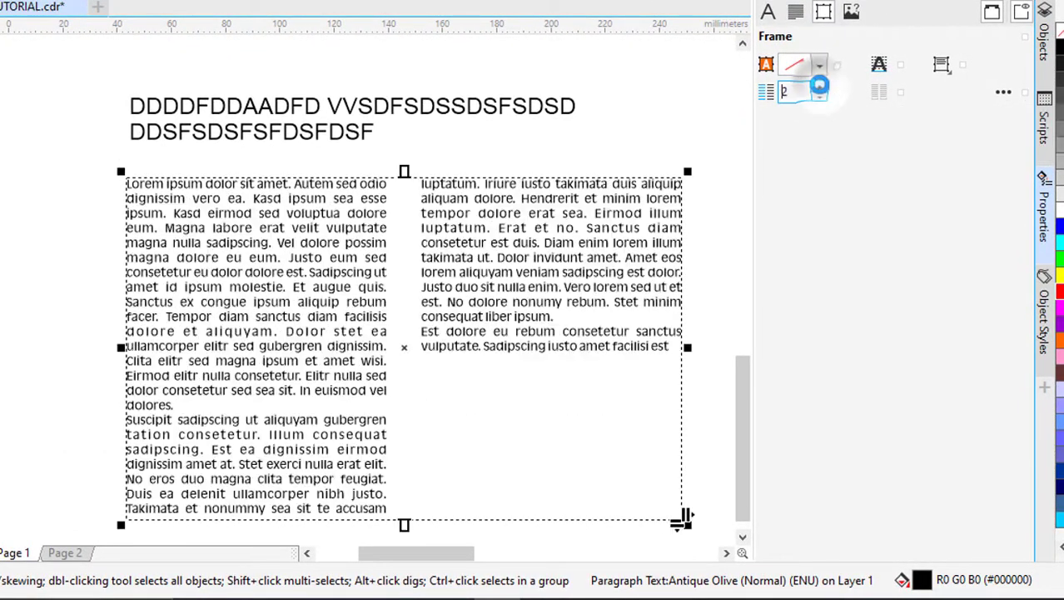
pyautogui.click(820, 87)
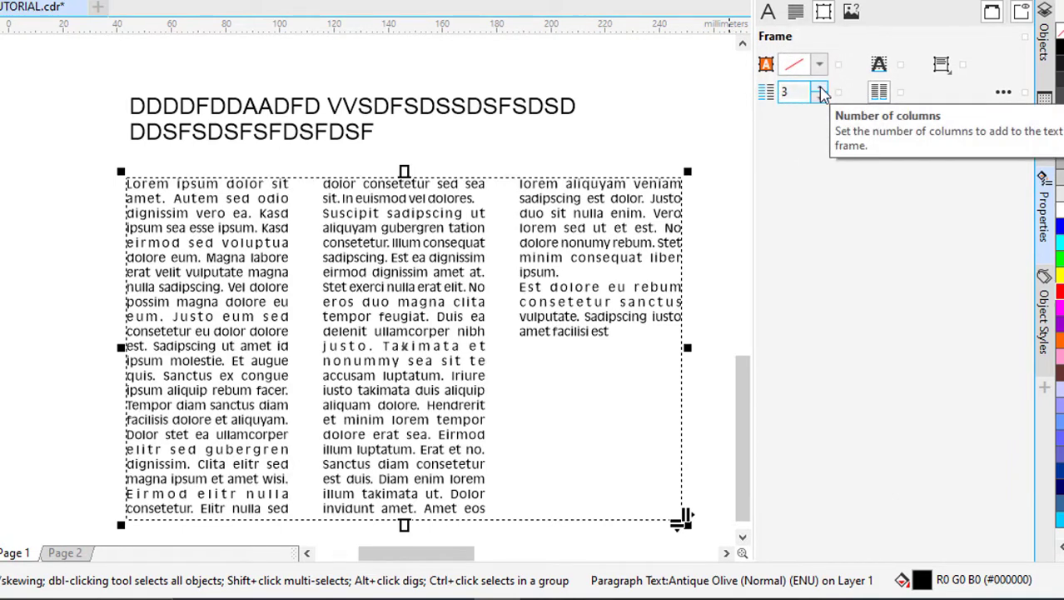
pyautogui.click(821, 87)
pyautogui.click(821, 95)
pyautogui.click(821, 95)
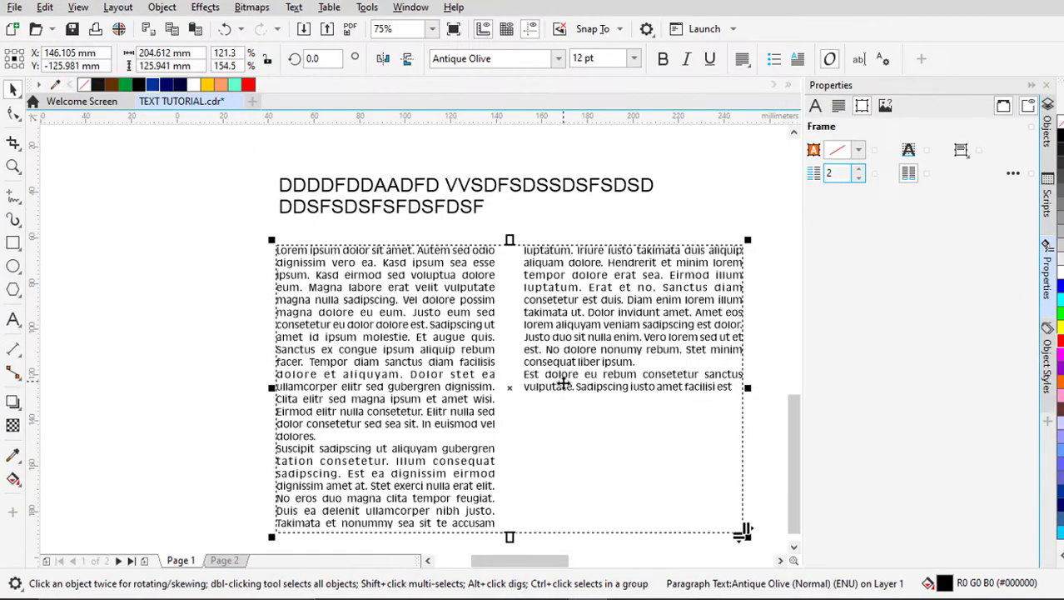
# Step: Select the two-column paragraph text on the page and show its paragraph formatting settings
pyautogui.scroll(-1, 391, 440)
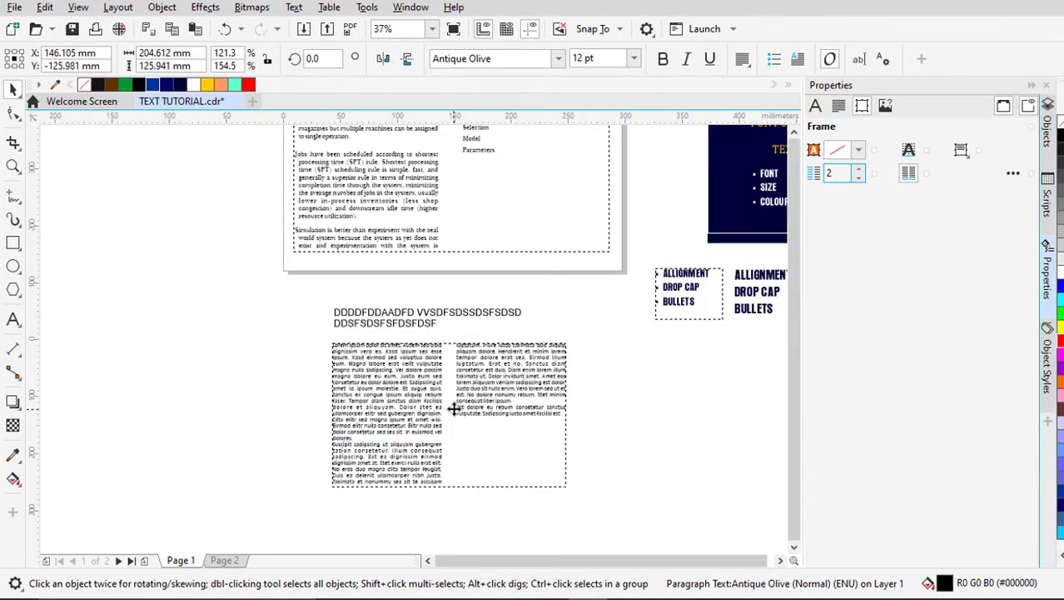
pyautogui.scroll(-1, 409, 286)
pyautogui.scroll(1, 408, 286)
pyautogui.click(409, 277)
pyautogui.scroll(1, 433, 257)
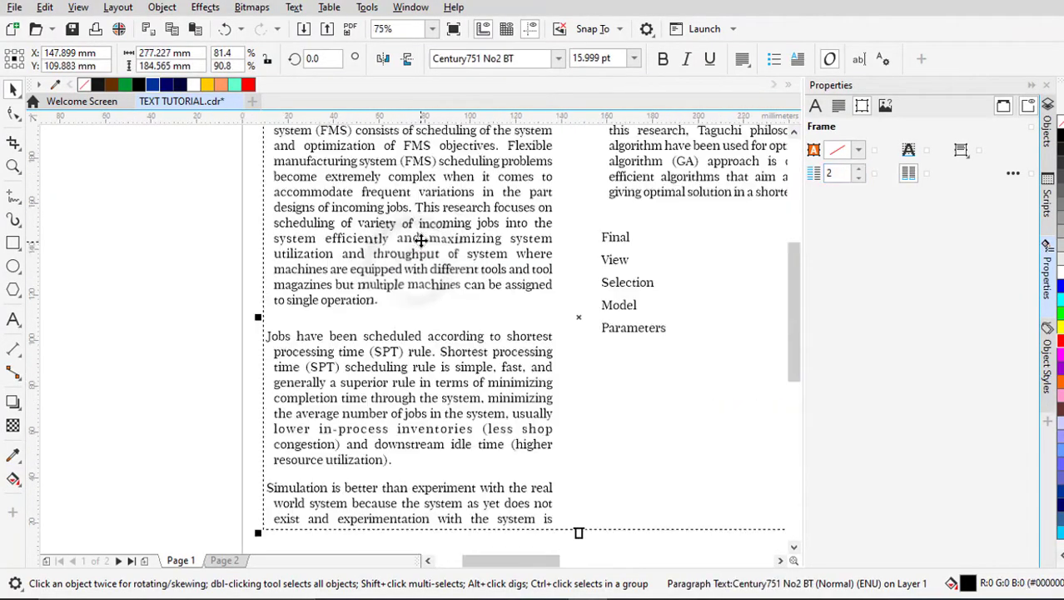
pyautogui.click(838, 106)
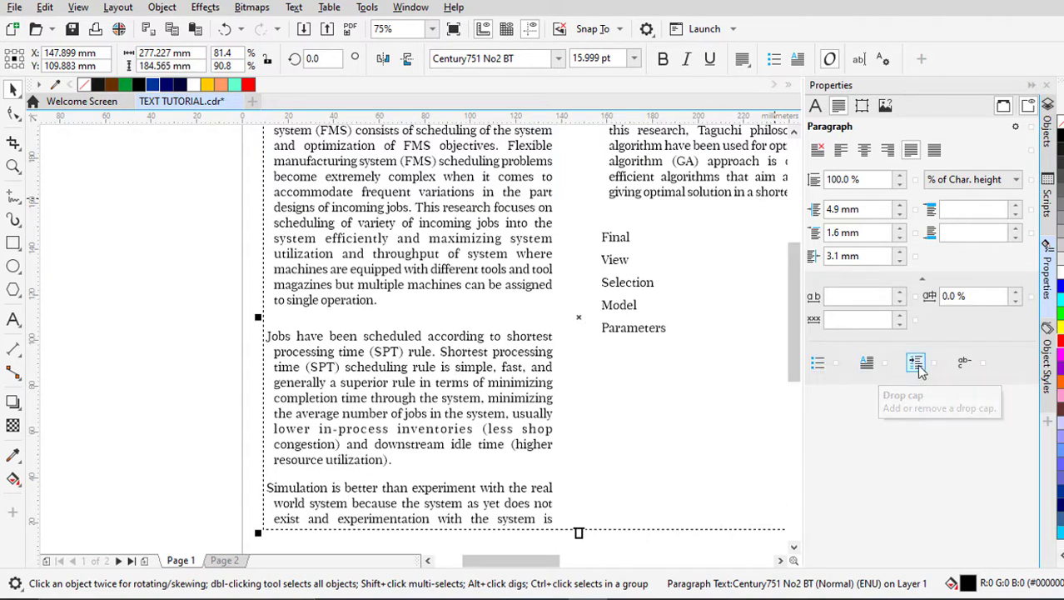
pyautogui.scroll(-1, 774, 300)
pyautogui.scroll(1, 500, 303)
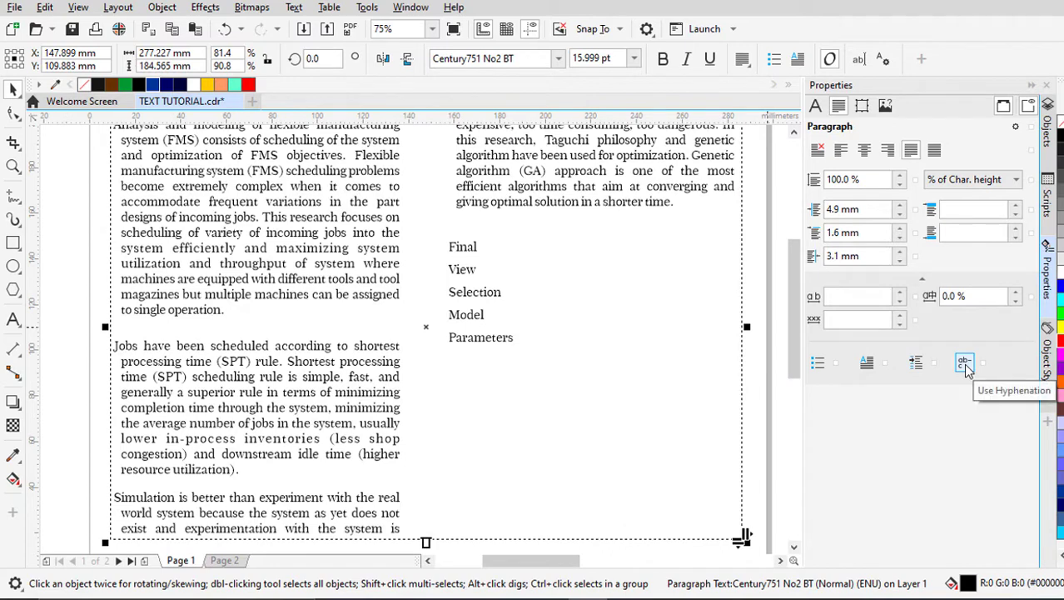
# Step: Narrow the two-column text frame on the page to about 156 mm wide
pyautogui.scroll(-1, 655, 379)
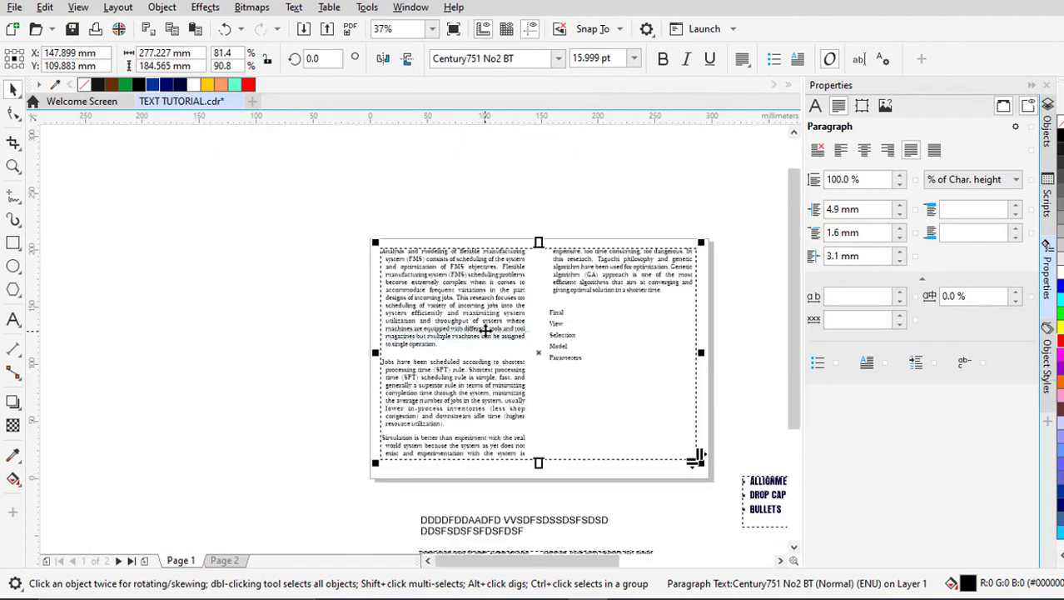
pyautogui.scroll(1, 486, 330)
pyautogui.scroll(-1, 404, 277)
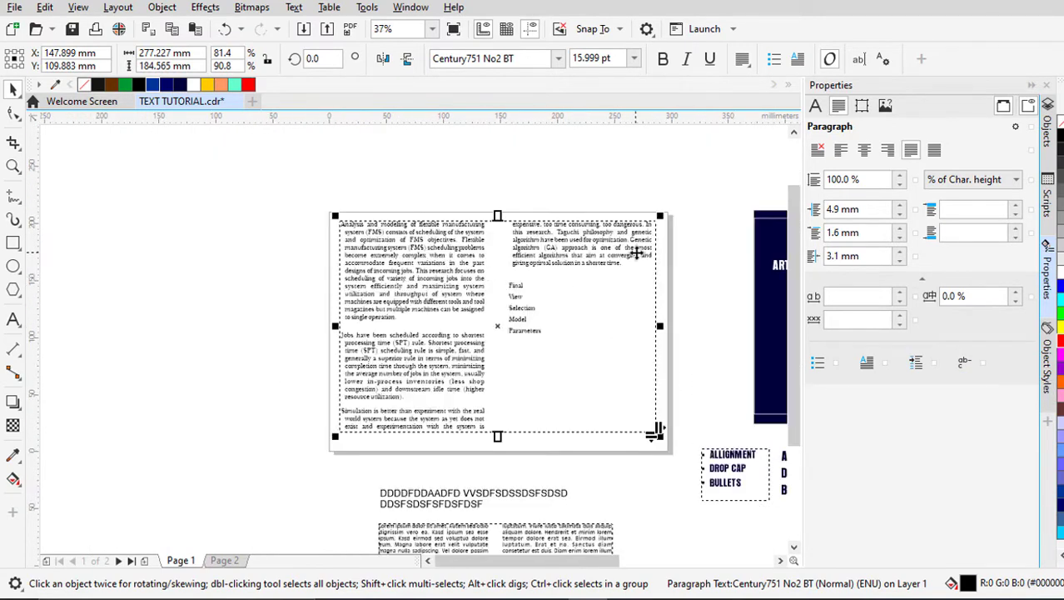
pyautogui.scroll(1, 633, 250)
pyautogui.scroll(-1, 628, 250)
pyautogui.moveTo(658, 326); pyautogui.dragTo(519, 325)
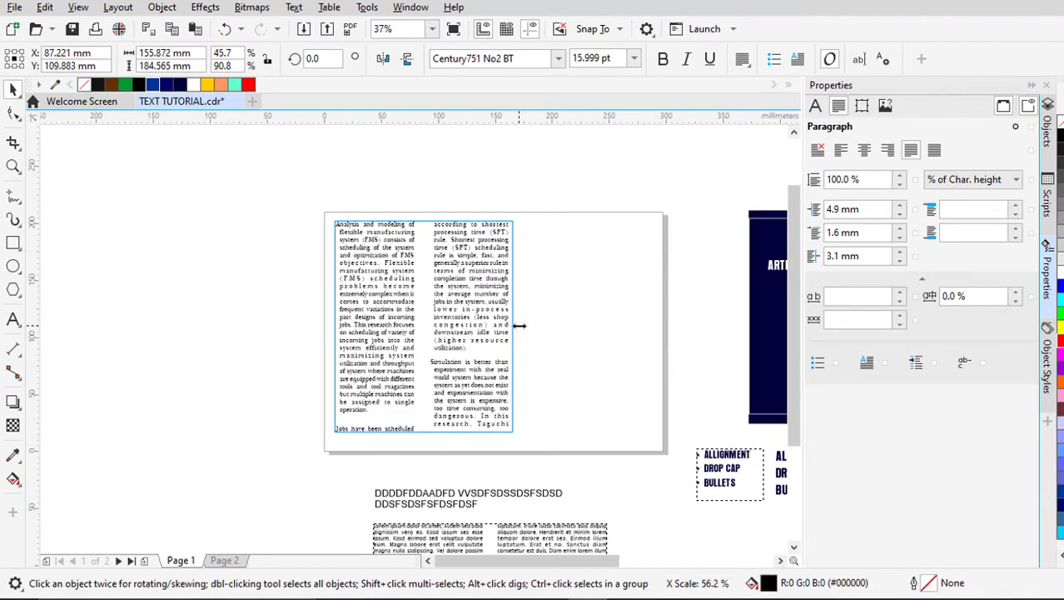
pyautogui.scroll(2, 409, 284)
pyautogui.scroll(-1, 552, 304)
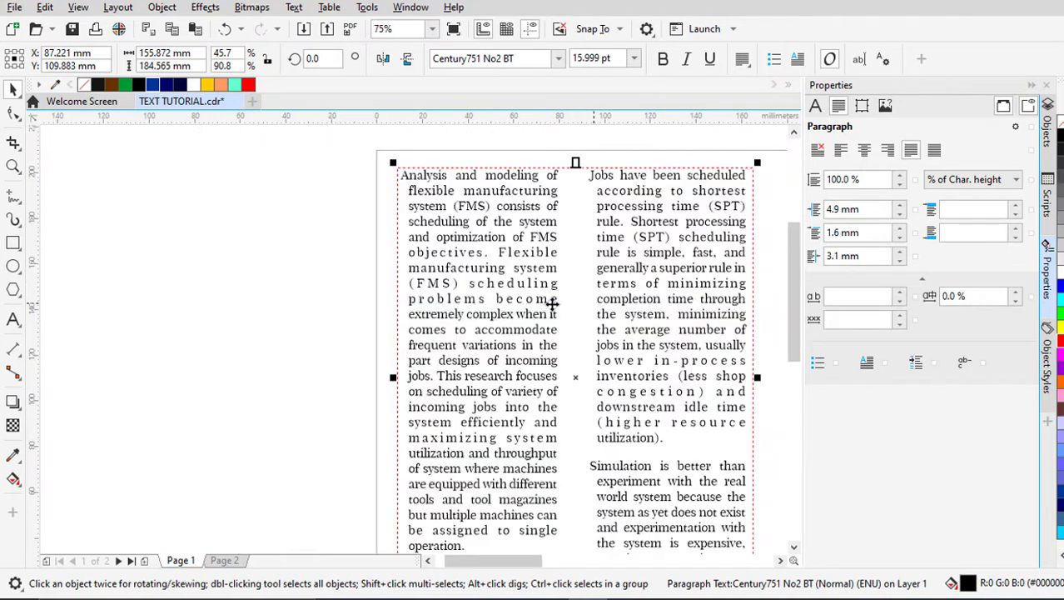
pyautogui.scroll(1, 474, 297)
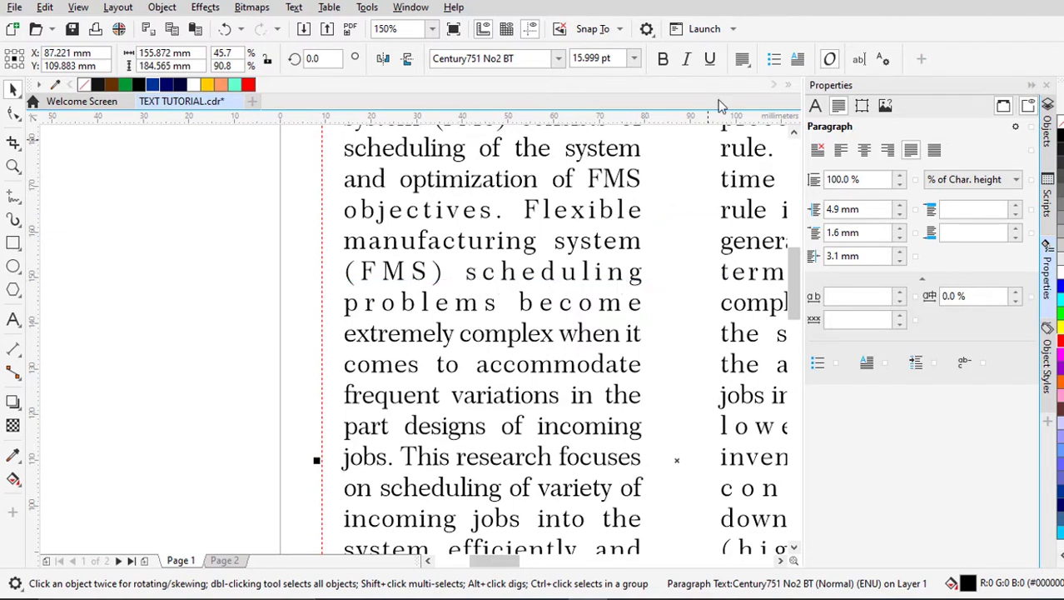
# Step: Turn on automatic hyphenation for the selected paragraph text with a minimum of 4 characters before the hyphen
pyautogui.click(750, 65)
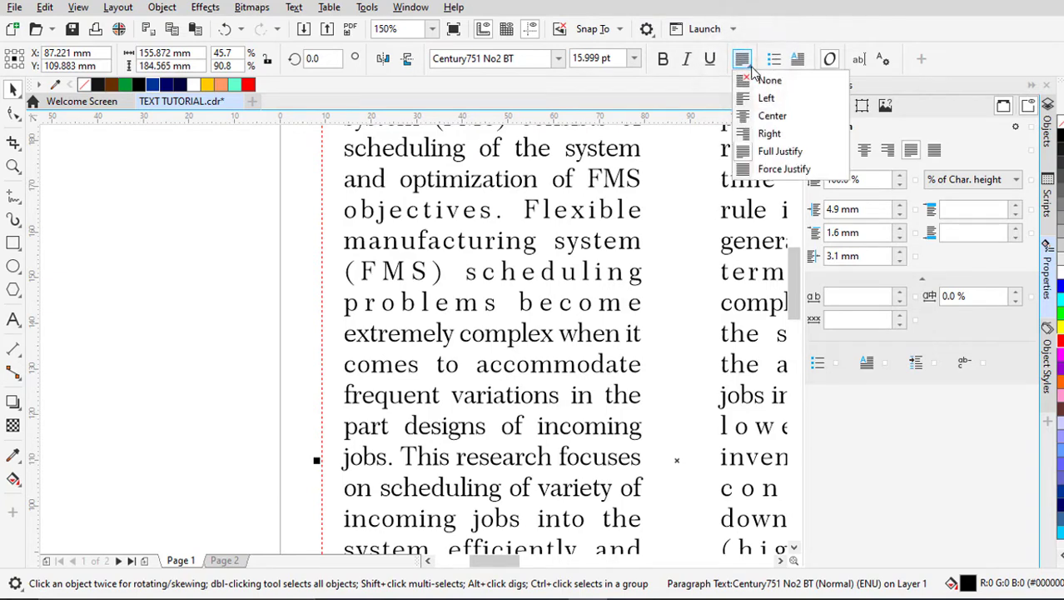
pyautogui.click(751, 66)
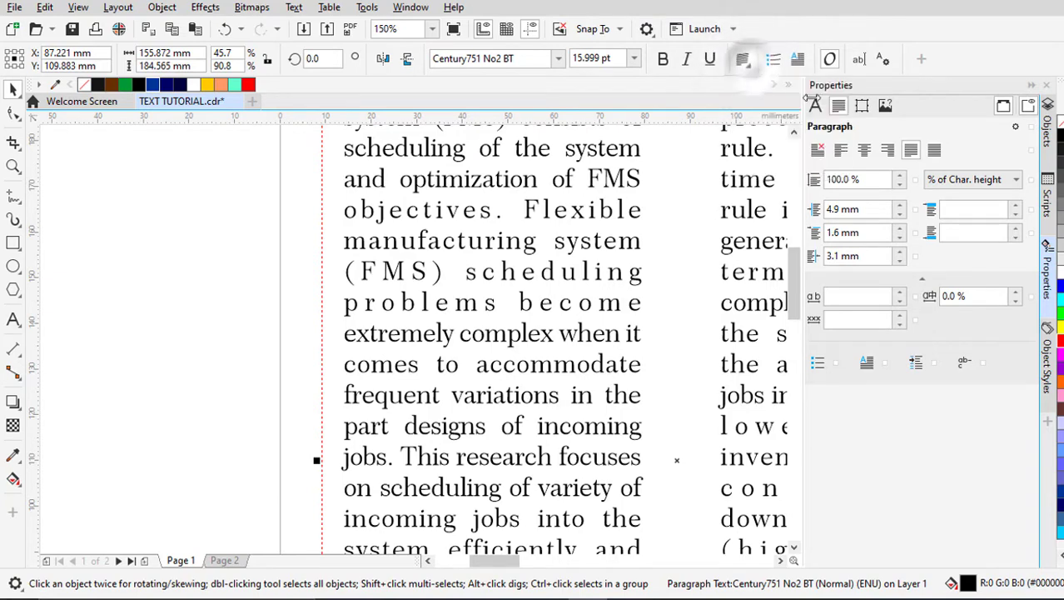
pyautogui.click(1015, 129)
pyautogui.click(1009, 216)
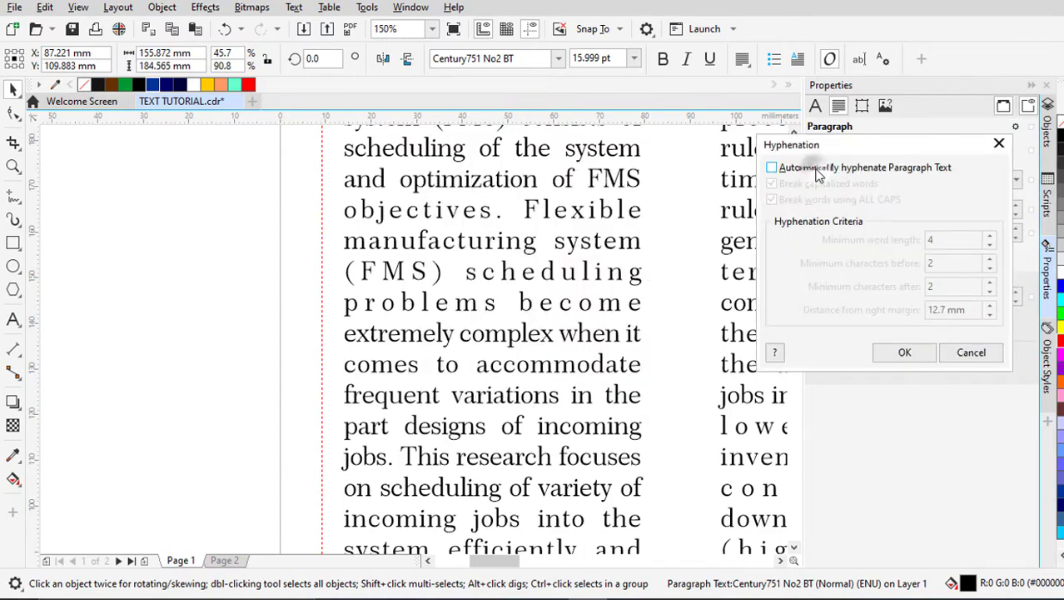
pyautogui.click(818, 169)
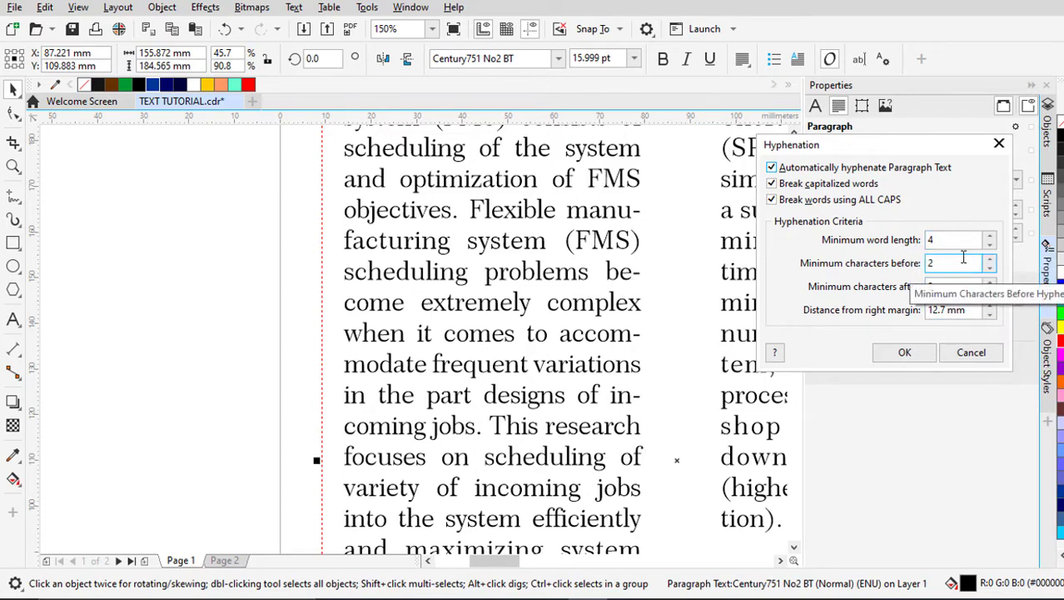
pyautogui.click(991, 259)
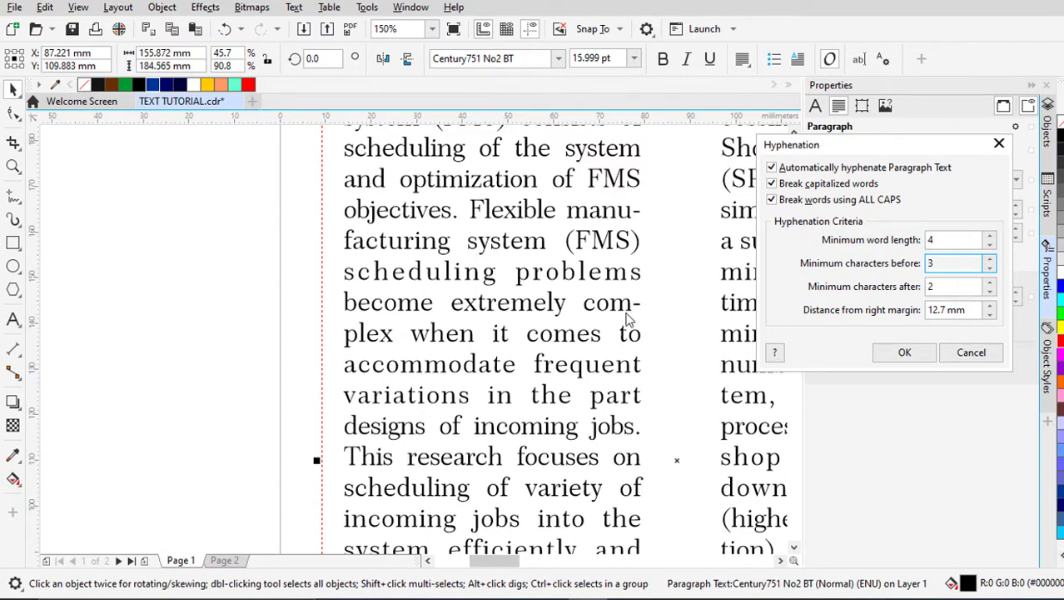
pyautogui.click(990, 259)
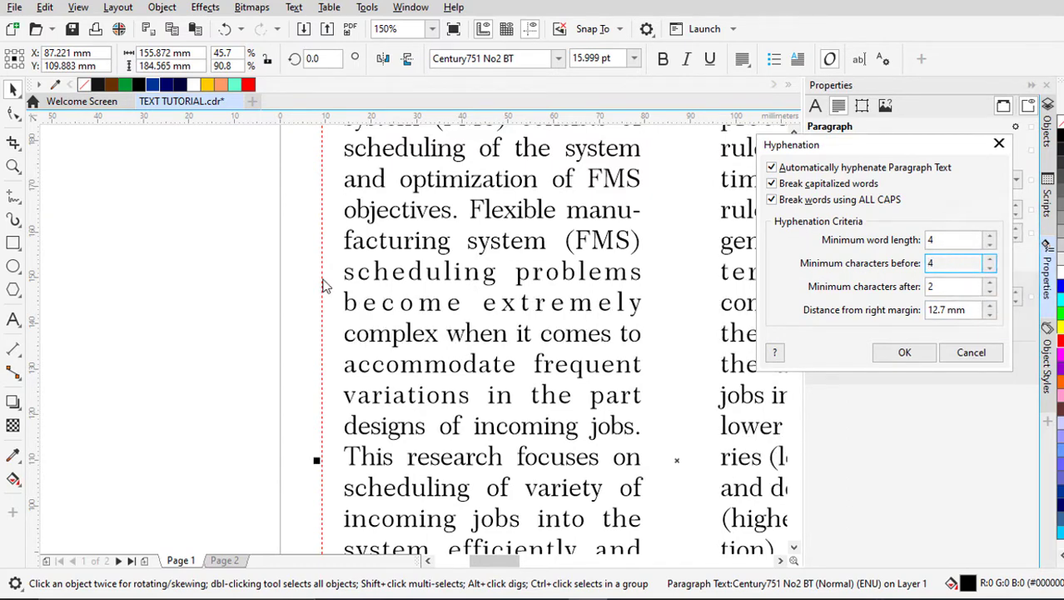
pyautogui.click(905, 353)
pyautogui.scroll(-4, 473, 317)
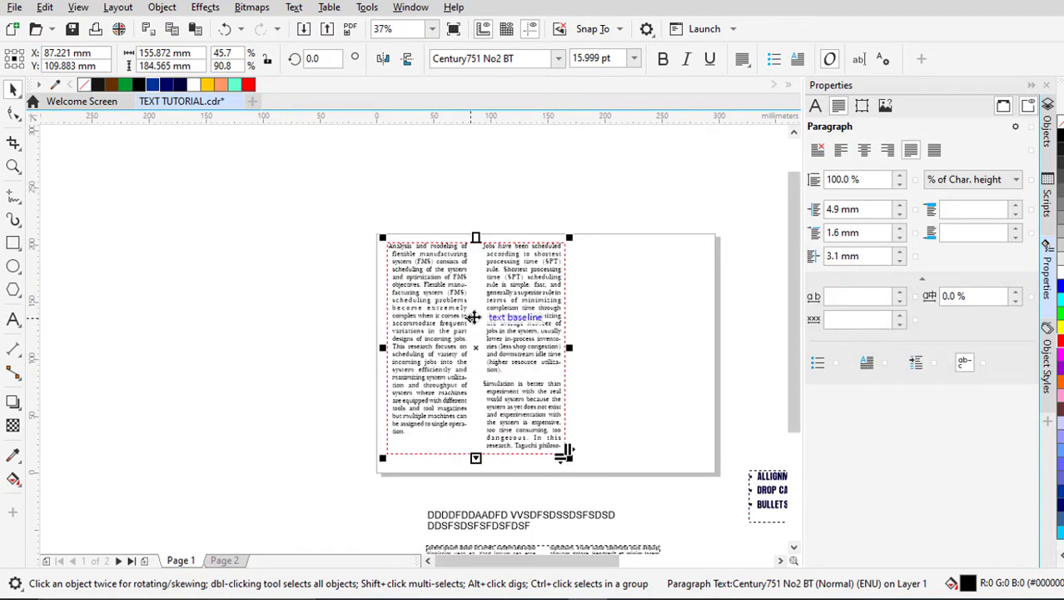
pyautogui.scroll(2, 473, 318)
pyautogui.scroll(2, 414, 293)
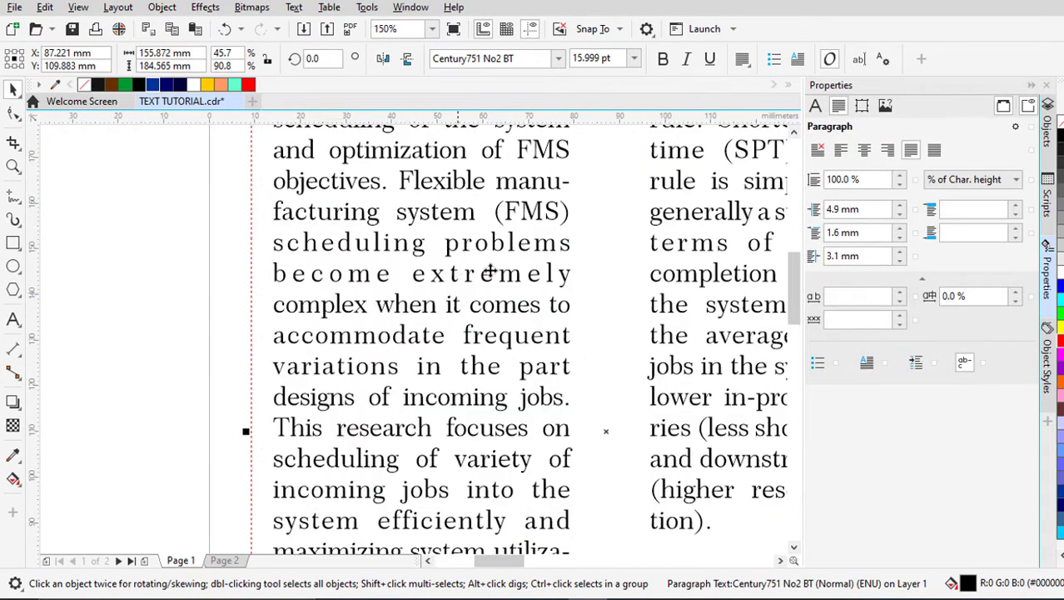
# Step: Convert the bulleted "ALLIGNMENT, DROP CAP, BULLETS" paragraph text to artistic text and enlarge it to about 54 mm wide
pyautogui.scroll(-4, 415, 287)
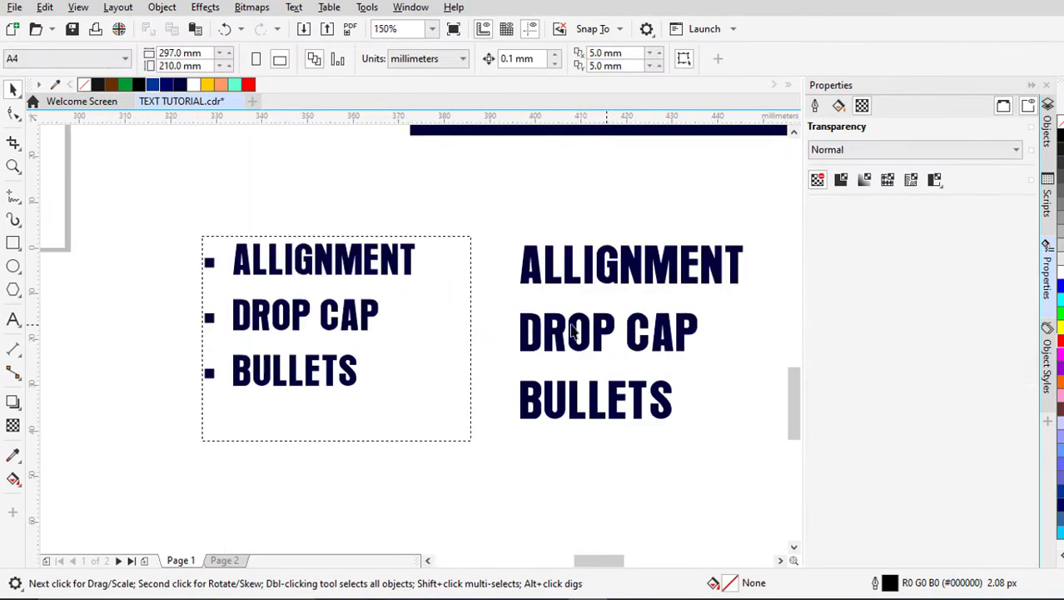
pyautogui.scroll(-2, 457, 331)
pyautogui.click(533, 332)
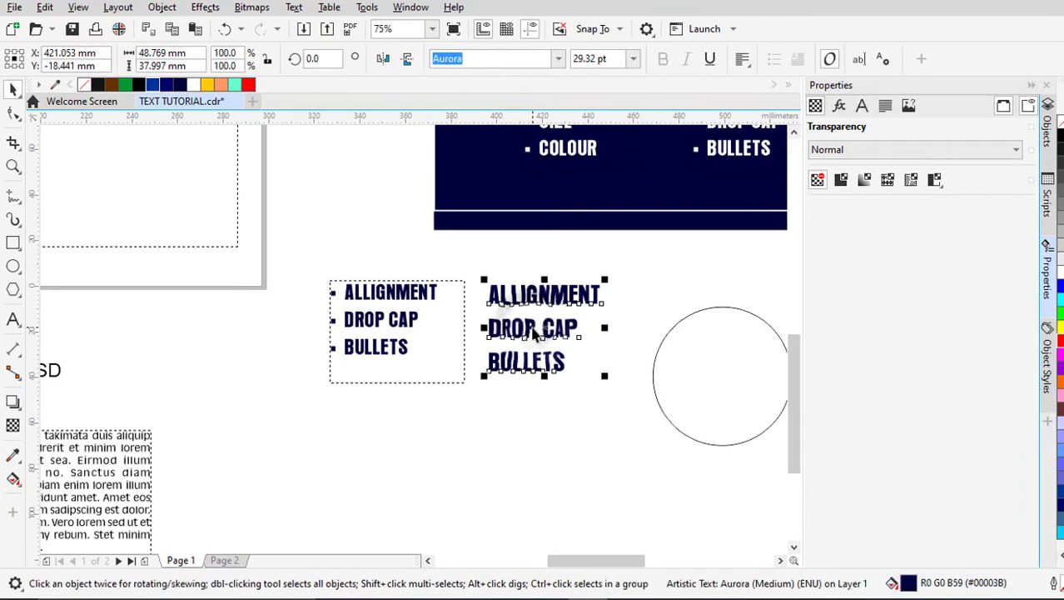
pyautogui.click(401, 331)
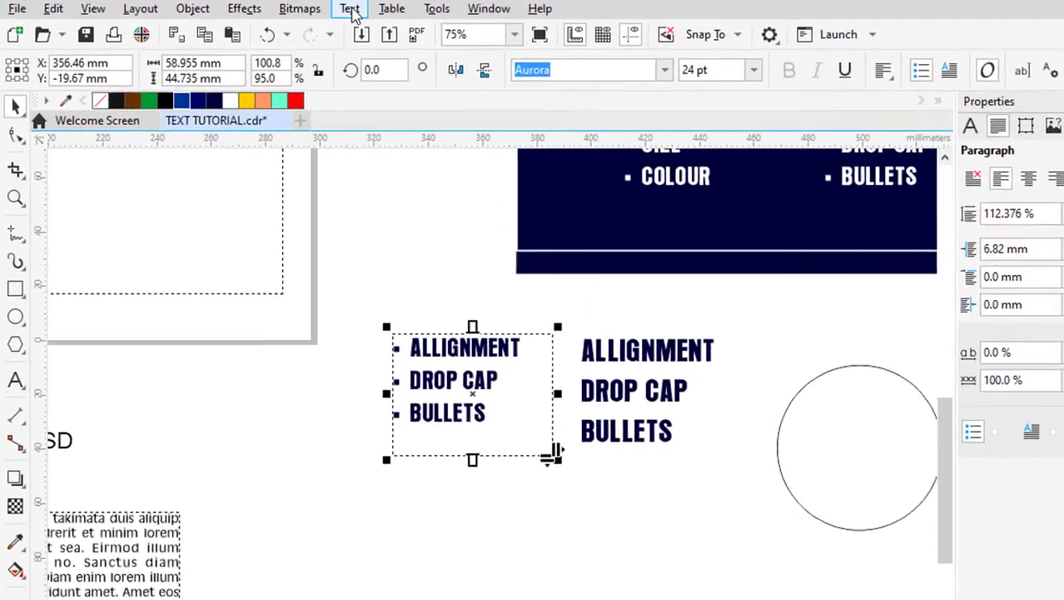
pyautogui.click(294, 7)
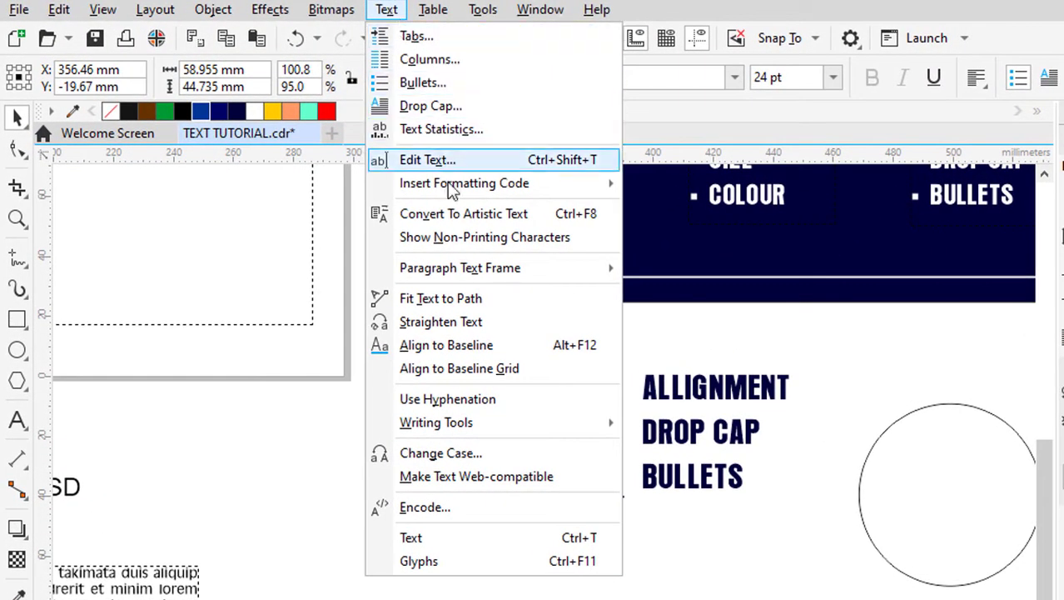
pyautogui.click(466, 215)
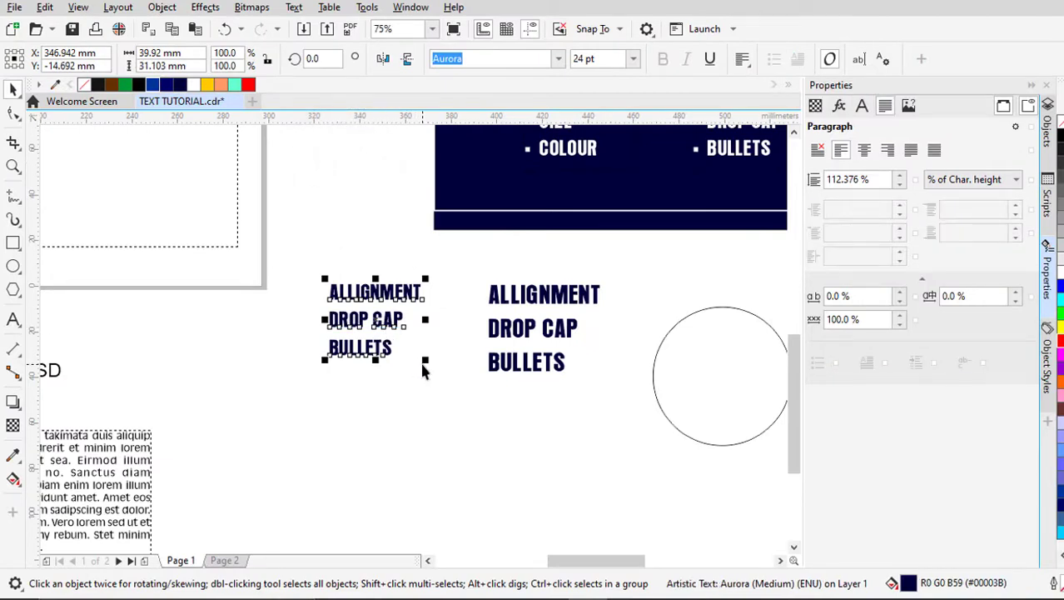
pyautogui.moveTo(424, 364); pyautogui.dragTo(457, 388)
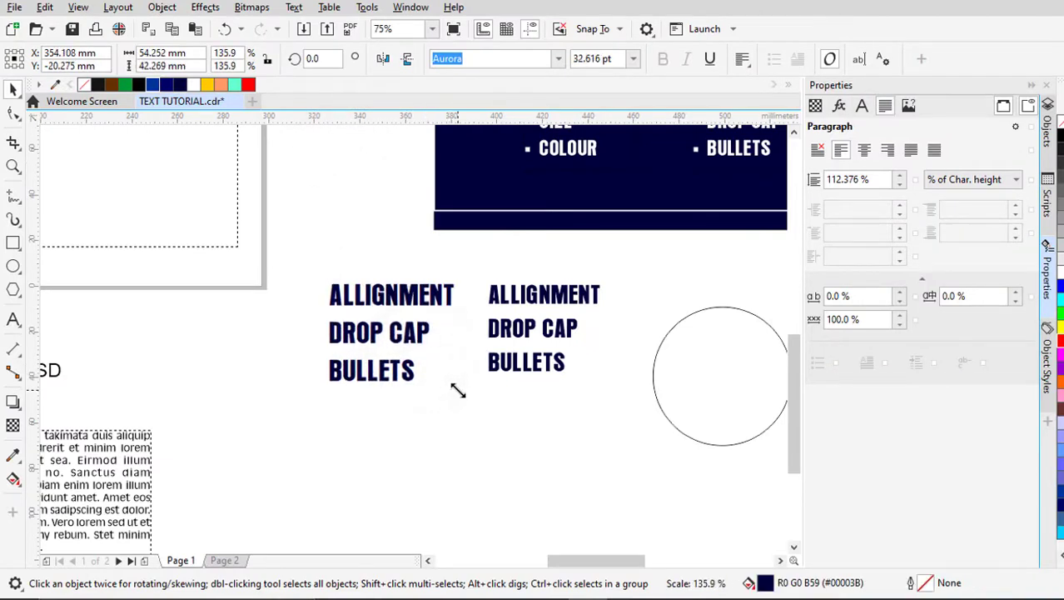
# Step: Convert the neighbouring "ALLIGNMENT, DROP CAP, BULLETS" artistic text to paragraph text and enlarge its frame to about 57 × 47 mm
pyautogui.click(510, 333)
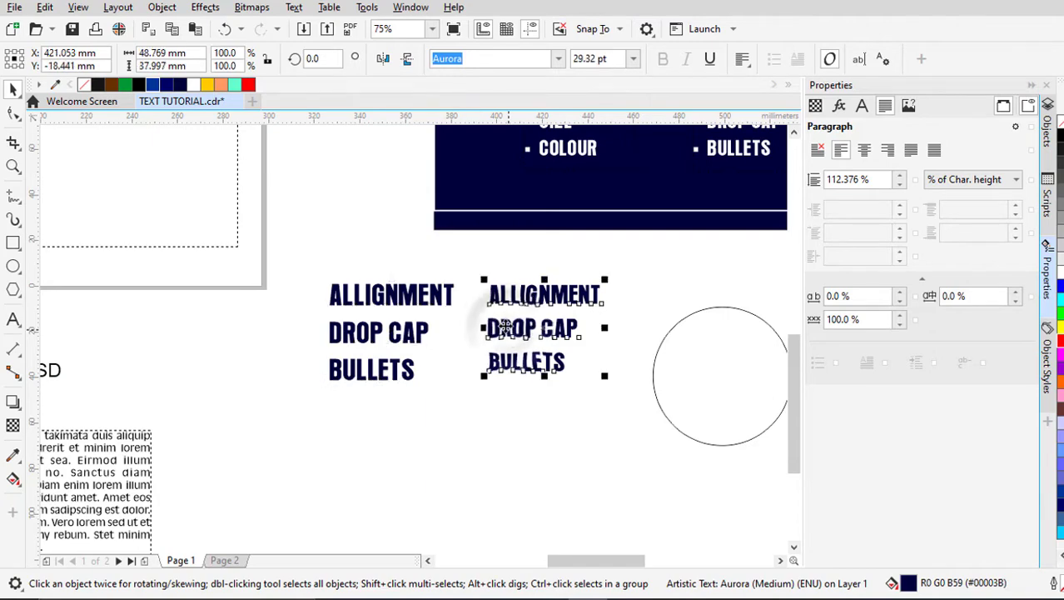
pyautogui.click(294, 8)
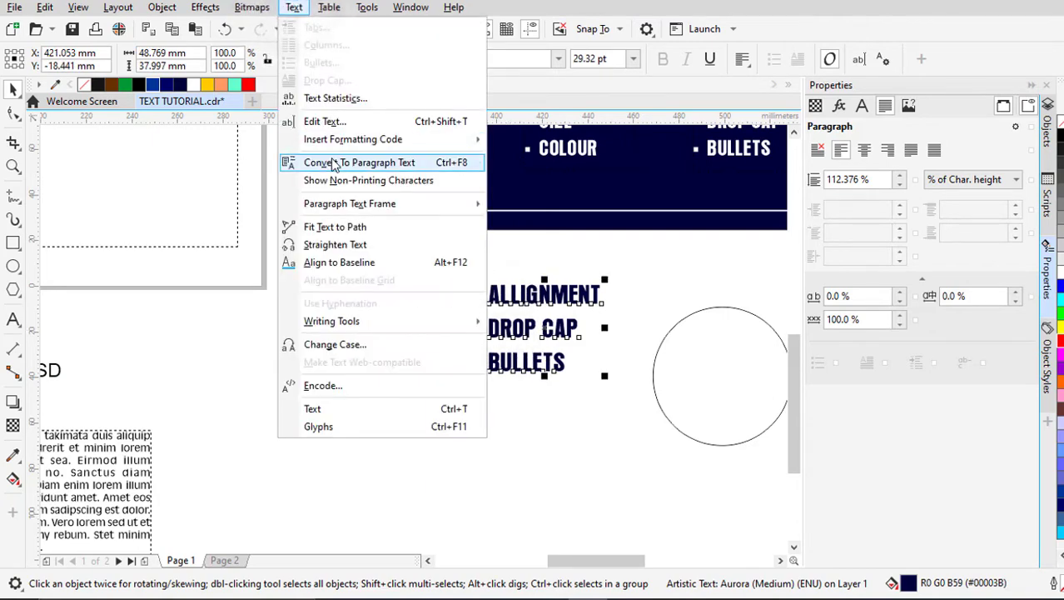
pyautogui.click(333, 164)
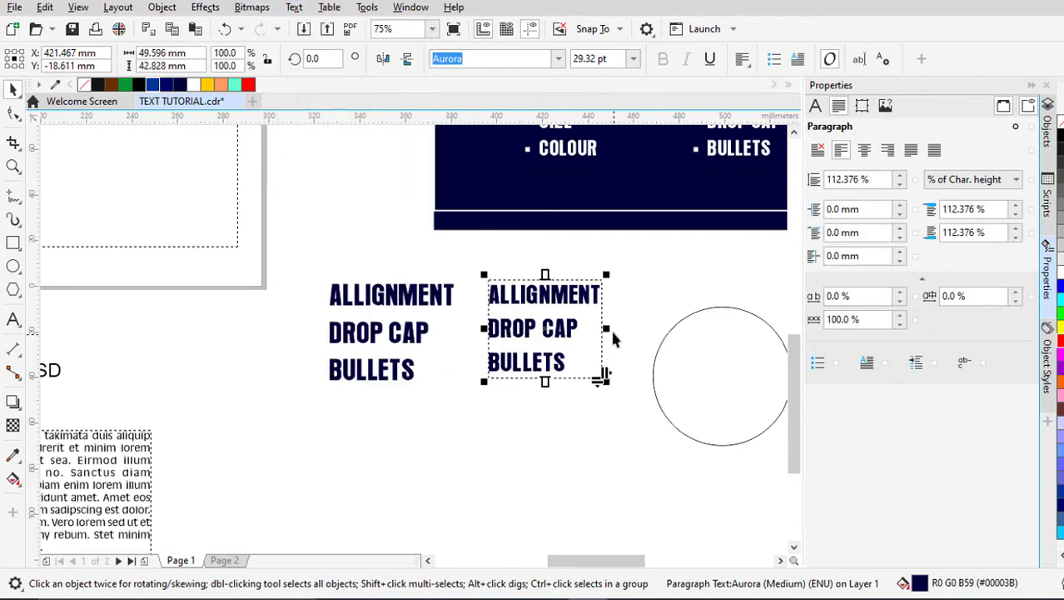
pyautogui.moveTo(636, 329); pyautogui.dragTo(619, 329)
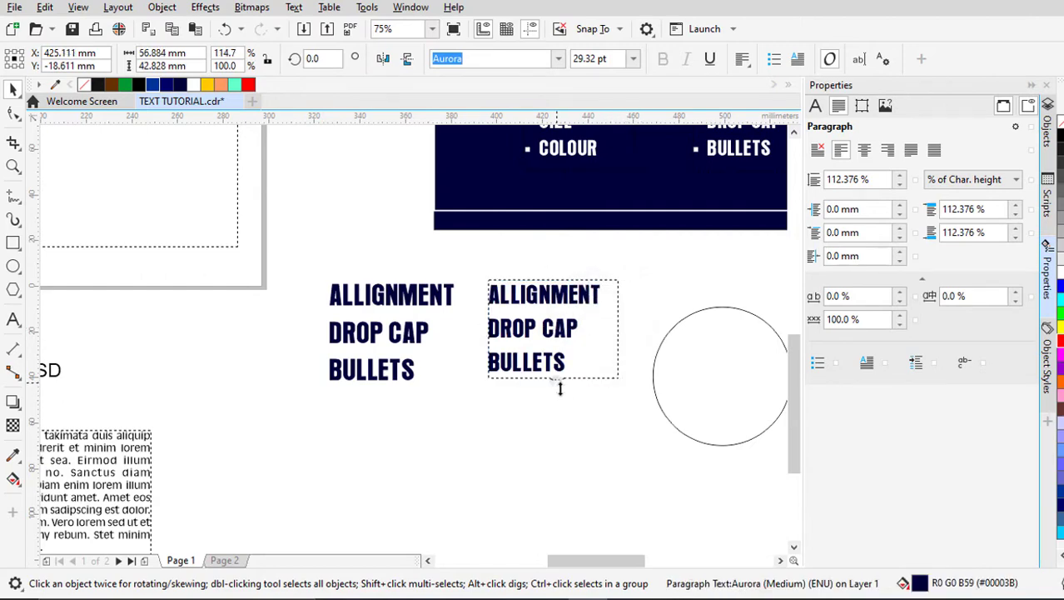
pyautogui.moveTo(560, 377); pyautogui.dragTo(567, 400)
# Step: Select the two-column text frame on the page and shrink it to about 233 mm wide and 129 mm high
pyautogui.scroll(-5, 621, 300)
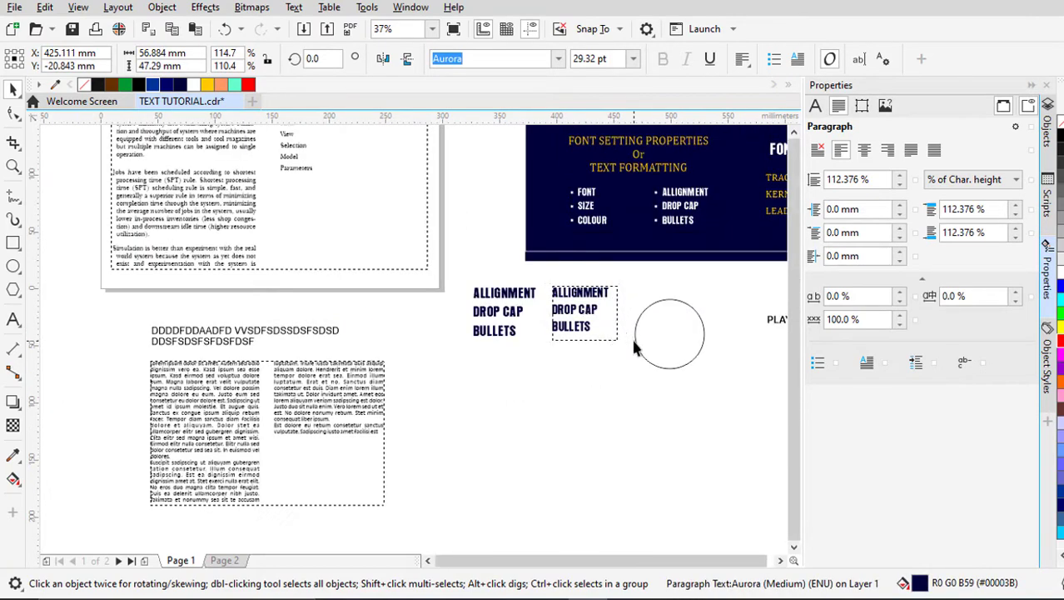
pyautogui.scroll(5, 626, 331)
pyautogui.scroll(-5, 597, 322)
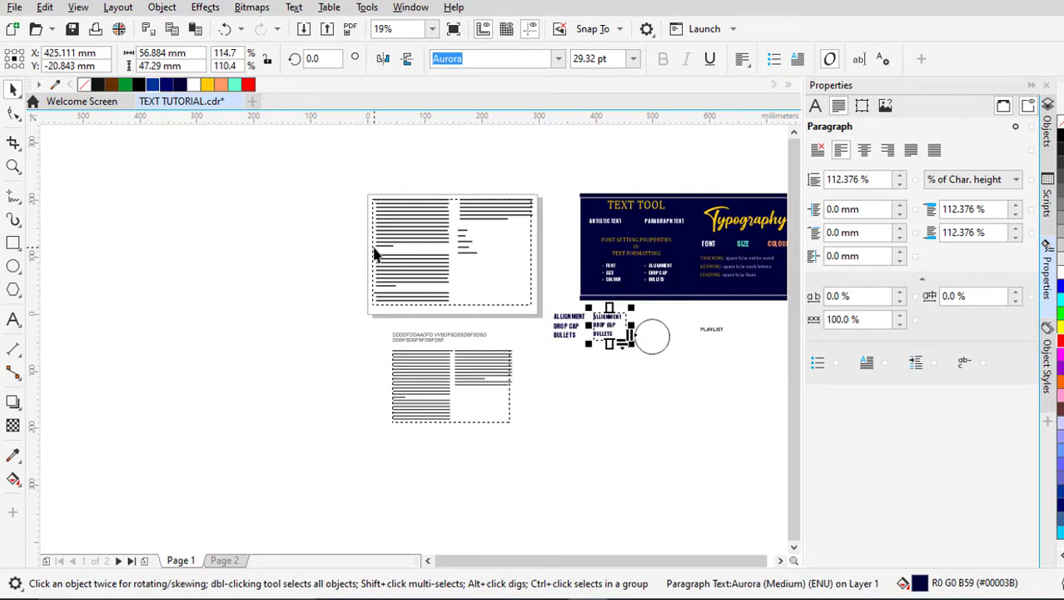
pyautogui.scroll(1, 374, 249)
pyautogui.click(423, 257)
pyautogui.scroll(-1, 469, 276)
pyautogui.scroll(1, 441, 253)
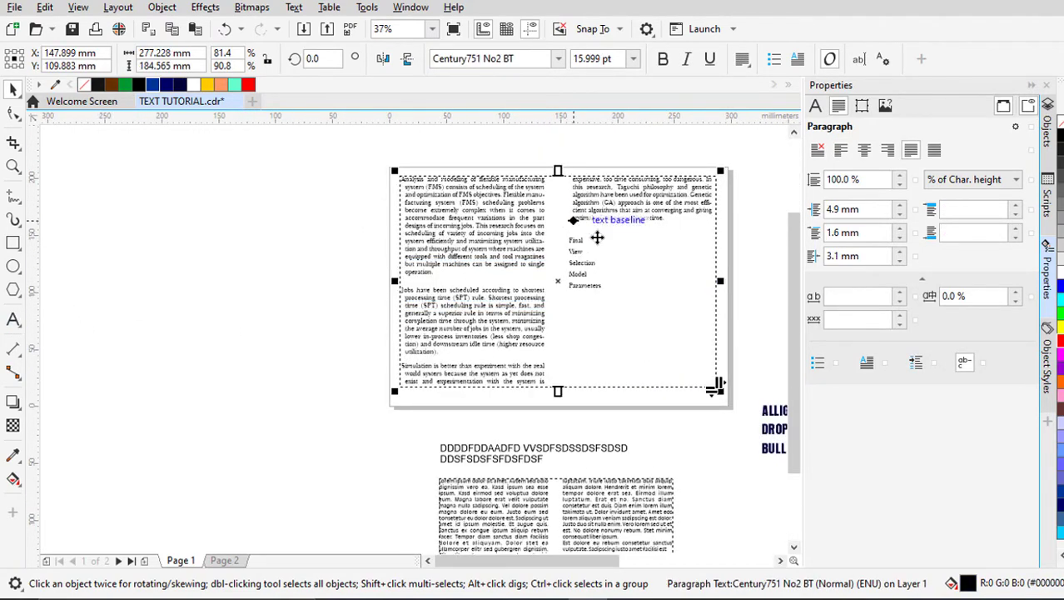
pyautogui.moveTo(721, 281); pyautogui.dragTo(504, 276)
pyautogui.moveTo(575, 279); pyautogui.dragTo(670, 273)
pyautogui.moveTo(531, 391); pyautogui.dragTo(533, 327)
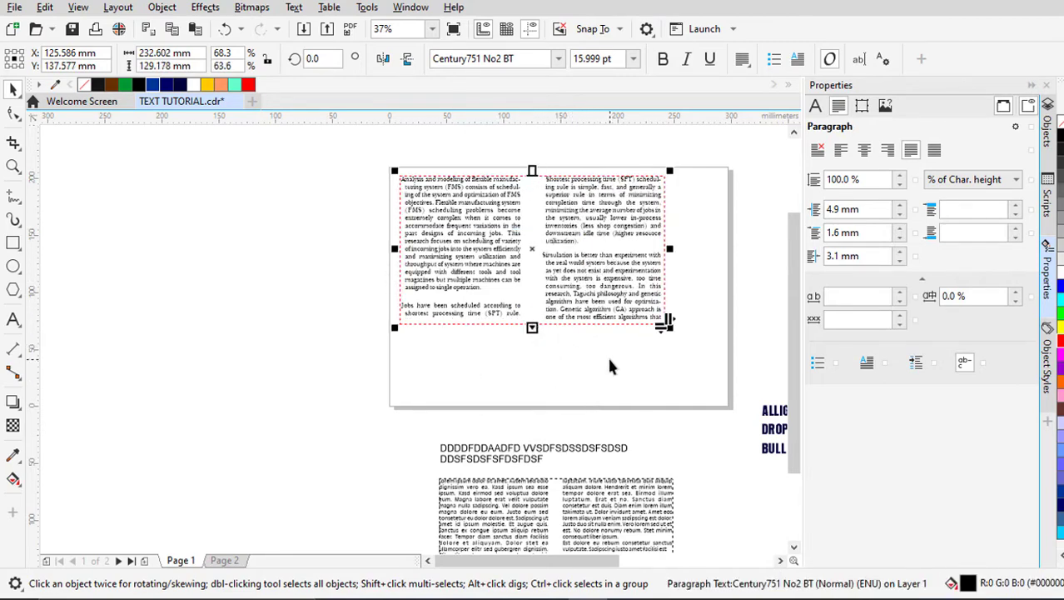
# Step: Flow the overflowing text of the two-column frame into a new linked frame drawn just below and beside the page's lower corner
pyautogui.scroll(-2, 457, 268)
pyautogui.scroll(2, 488, 319)
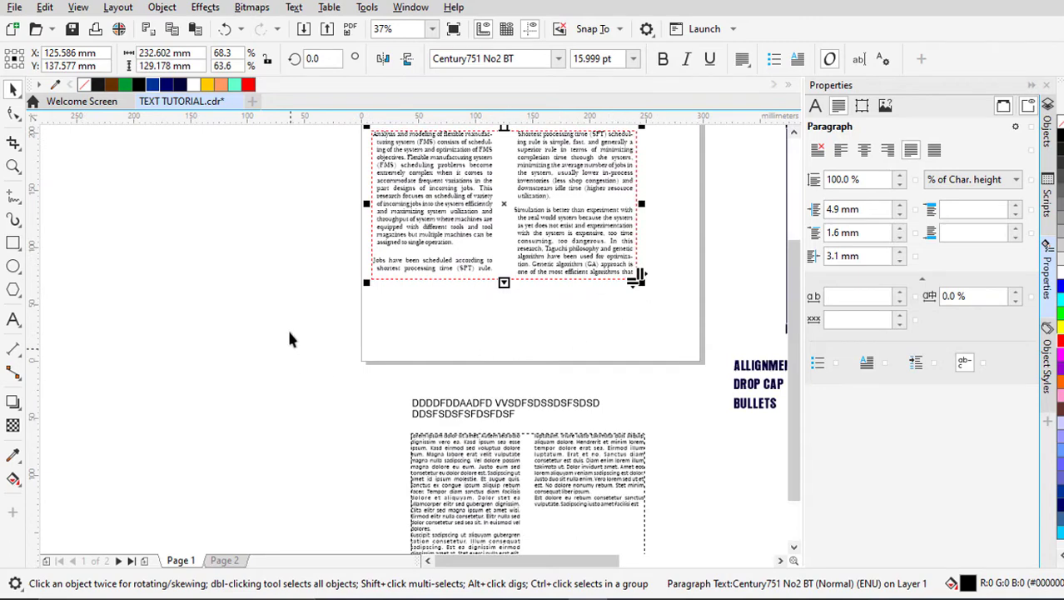
pyautogui.scroll(-2, 397, 320)
pyautogui.scroll(2, 380, 317)
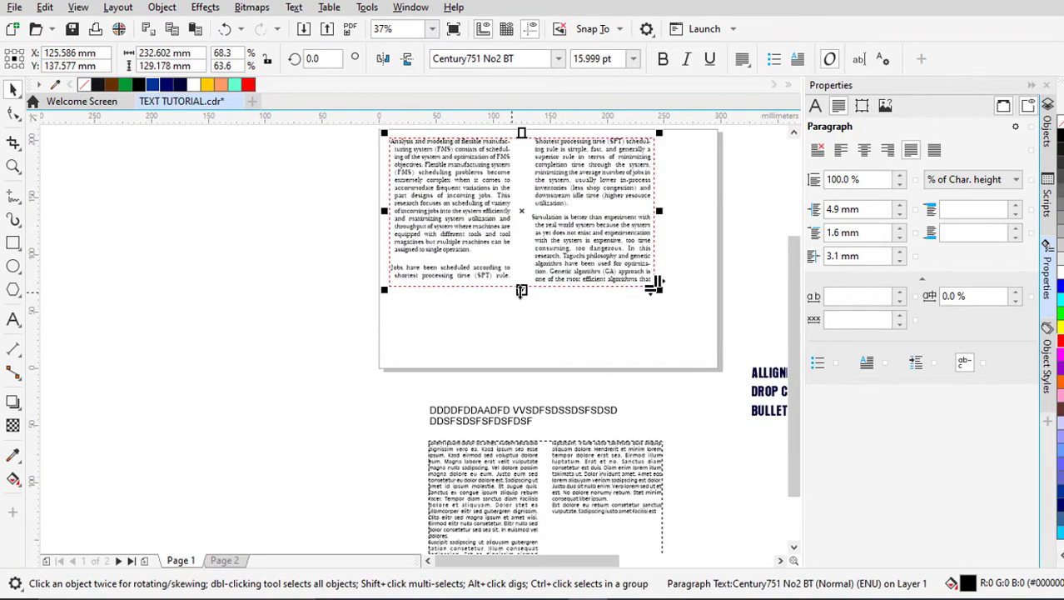
pyautogui.click(521, 290)
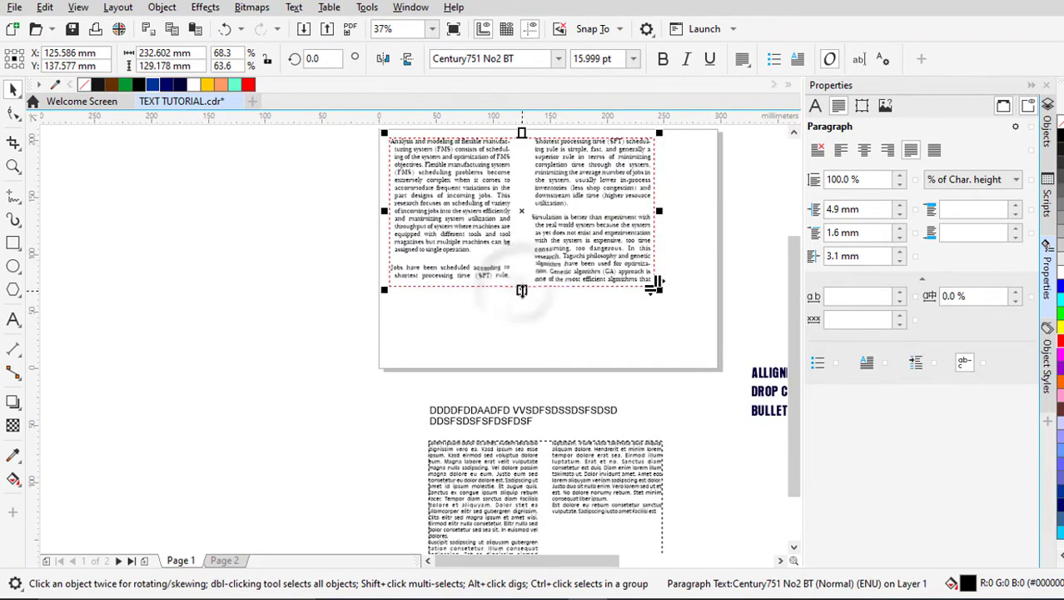
pyautogui.moveTo(247, 329); pyautogui.dragTo(396, 380)
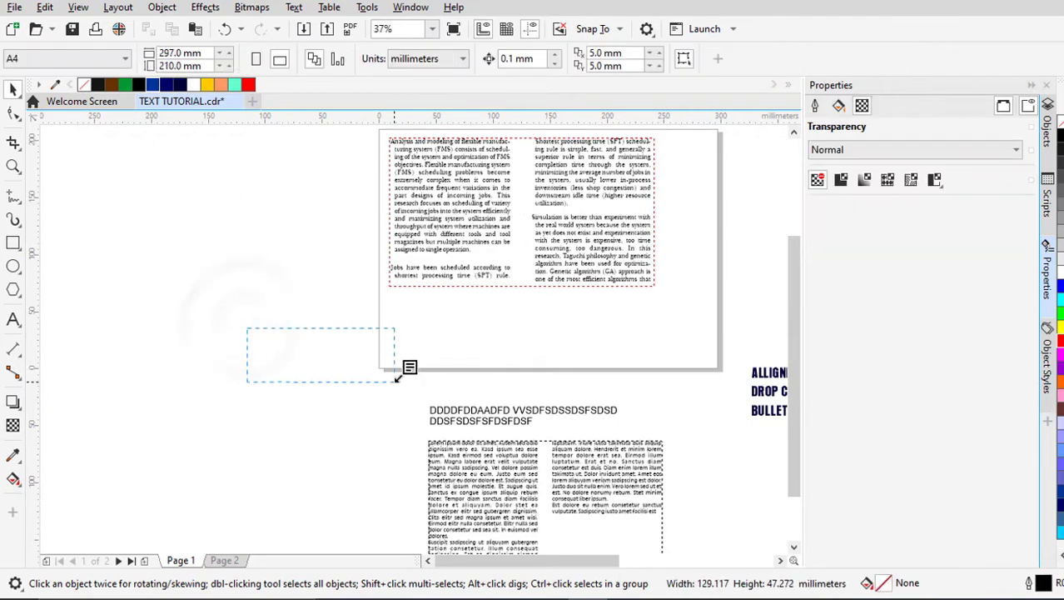
pyautogui.moveTo(409, 482); pyautogui.dragTo(408, 485)
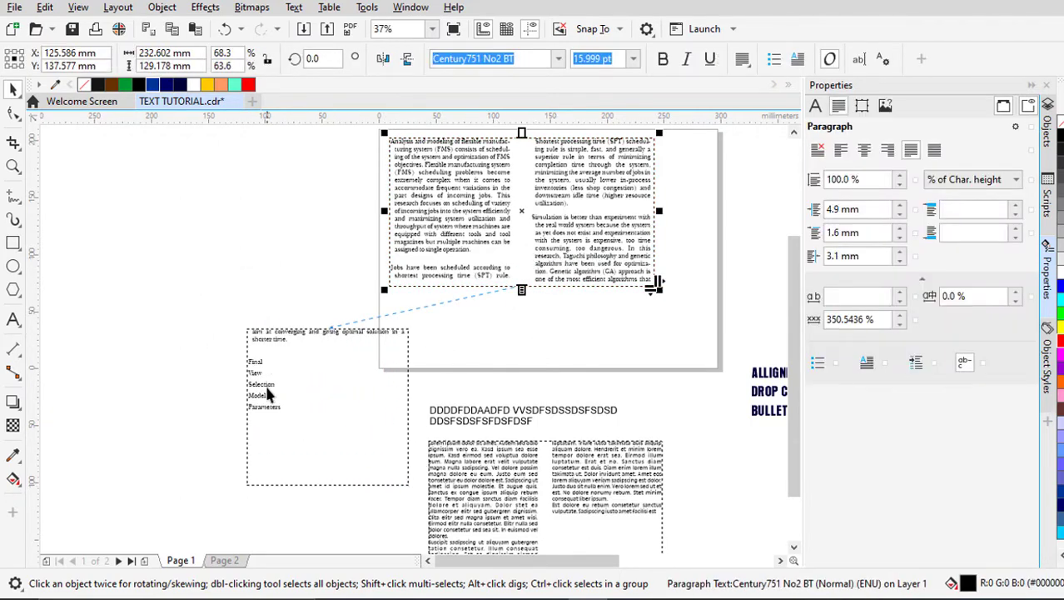
# Step: Narrow the two-column text frame on the page to about 127 mm wide
pyautogui.moveTo(658, 212); pyautogui.dragTo(539, 226)
pyautogui.scroll(-2, 446, 337)
pyautogui.scroll(2, 446, 342)
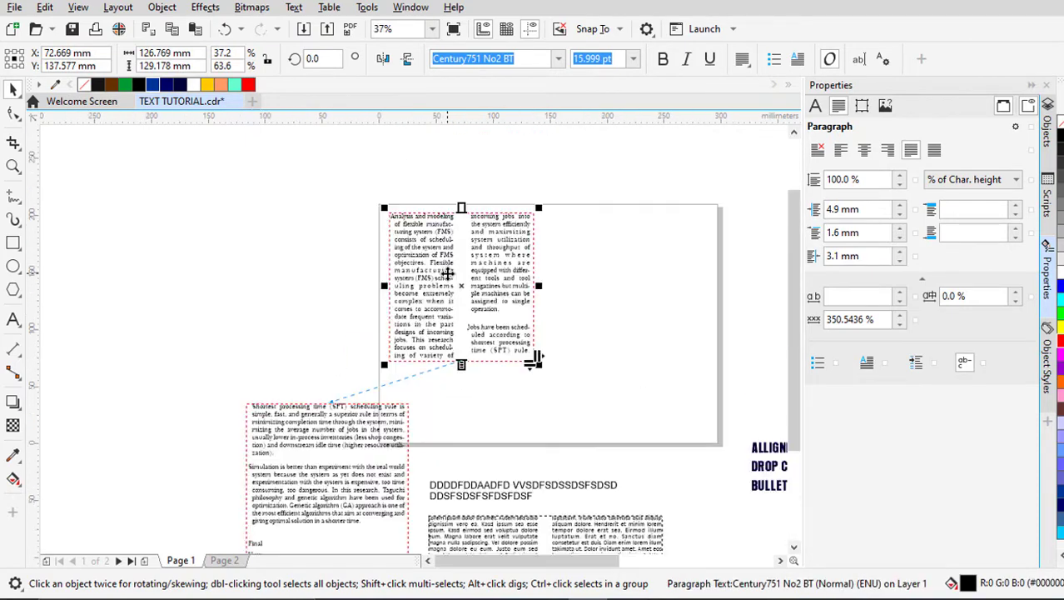
# Step: Make the opening words "Analysis and modeling" bold and red
pyautogui.scroll(2, 401, 220)
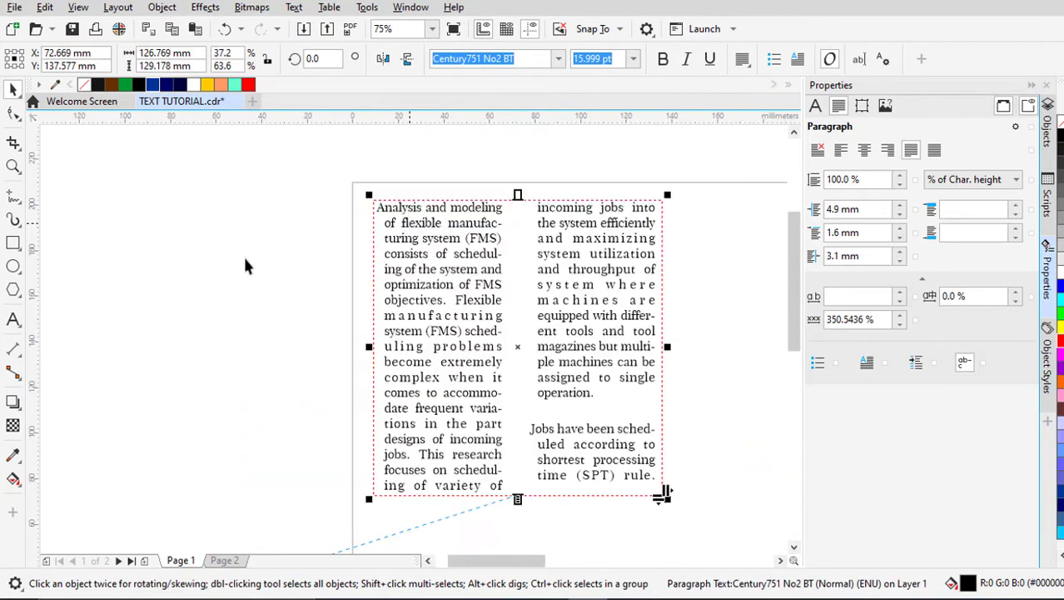
pyautogui.click(10, 322)
pyautogui.moveTo(503, 210); pyautogui.dragTo(376, 208)
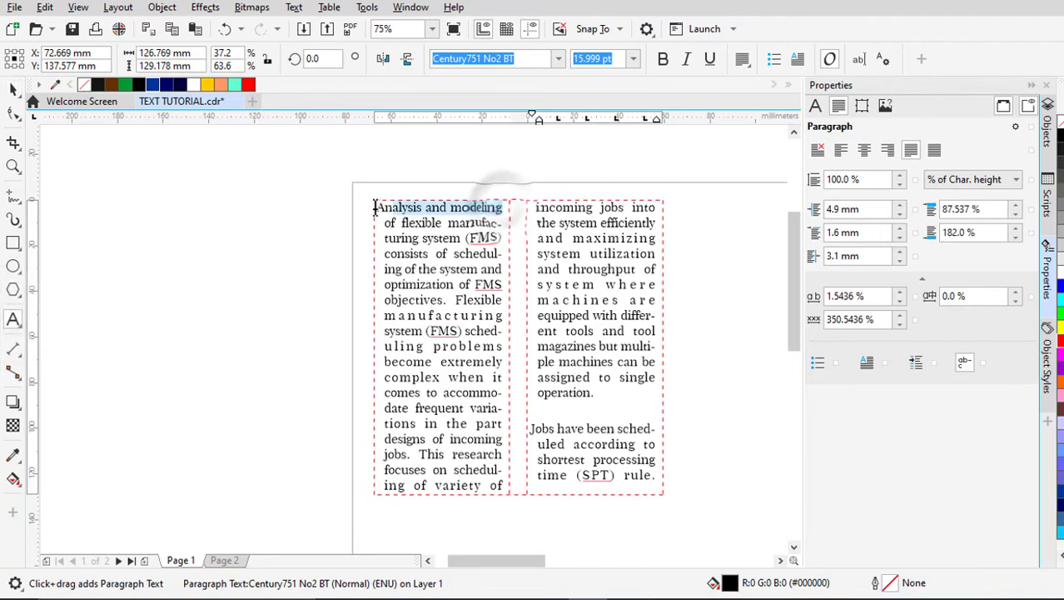
pyautogui.click(663, 59)
pyautogui.click(248, 84)
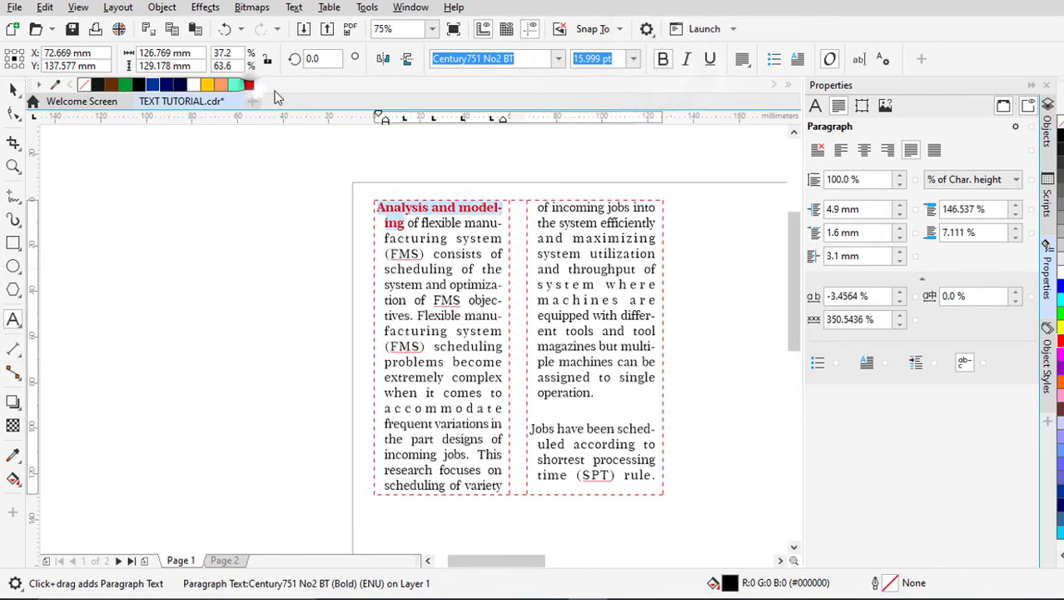
# Step: Widen the two-column text frame on the page to about 148 mm
pyautogui.scroll(-2, 585, 329)
pyautogui.moveTo(589, 321); pyautogui.dragTo(612, 322)
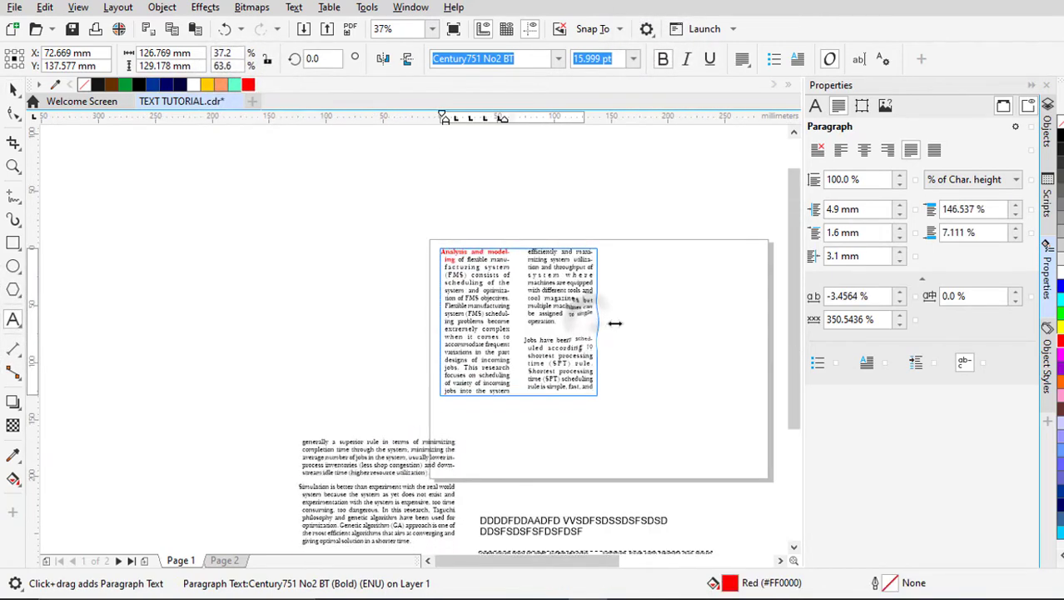
pyautogui.click(13, 89)
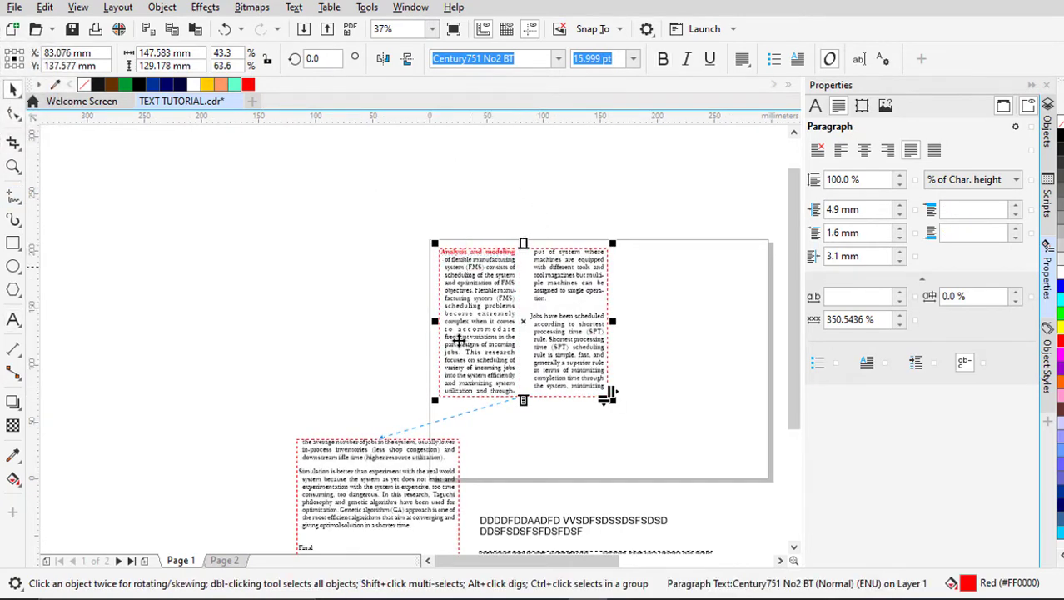
# Step: Add a linked text frame about 97 × 93 mm above the page, feeding into the start of the two-column frame
pyautogui.scroll(-1, 487, 286)
pyautogui.scroll(1, 487, 285)
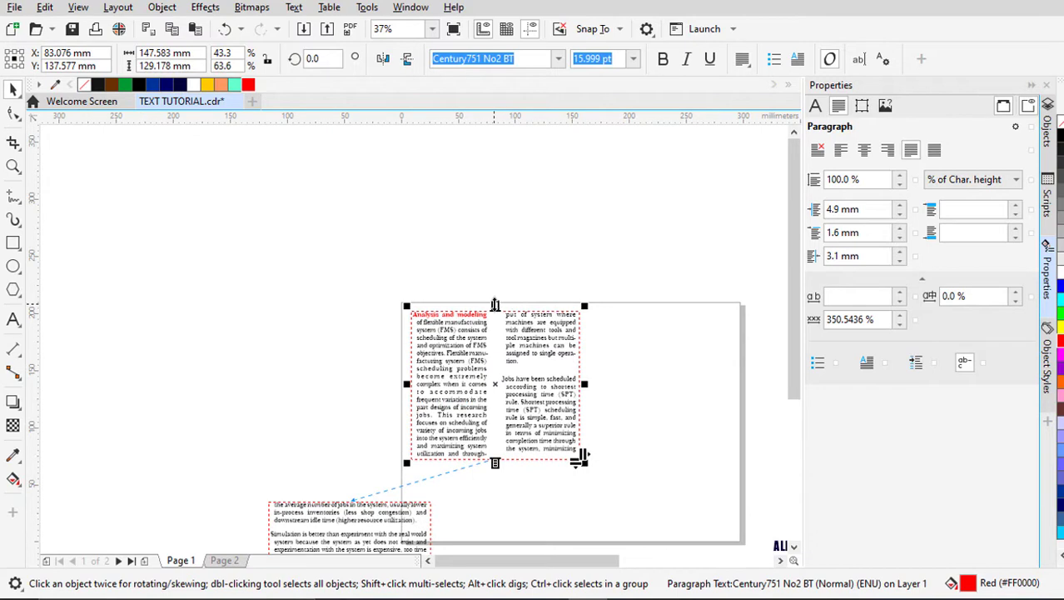
pyautogui.moveTo(387, 188); pyautogui.dragTo(496, 293)
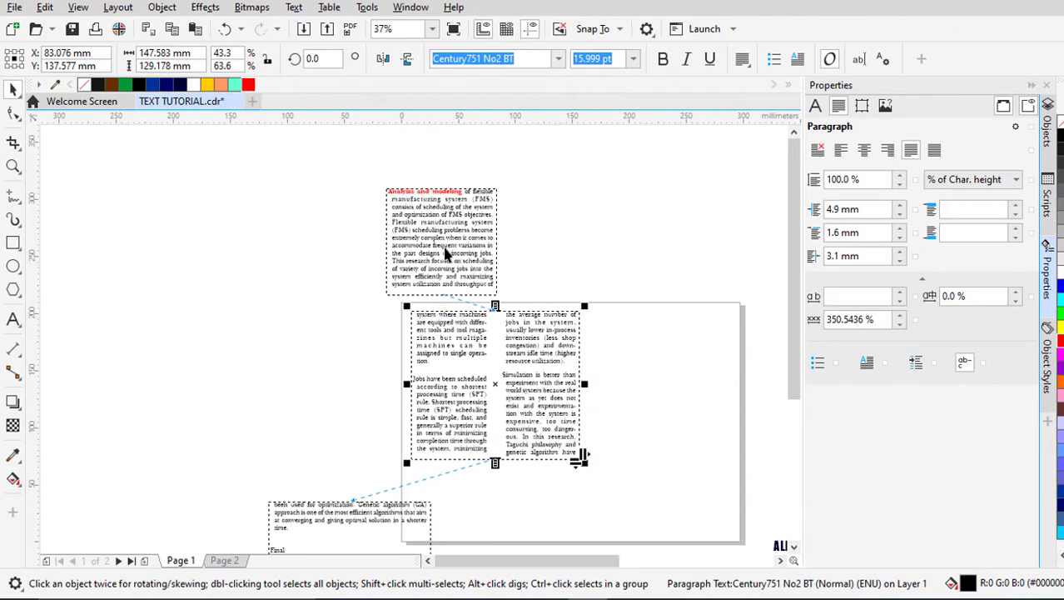
# Step: Insert filler letters beginning "RSFCCFWECSDFCSACFSAC" inside the word "designs" in the linked frame above the page
pyautogui.click(14, 320)
pyautogui.click(431, 252)
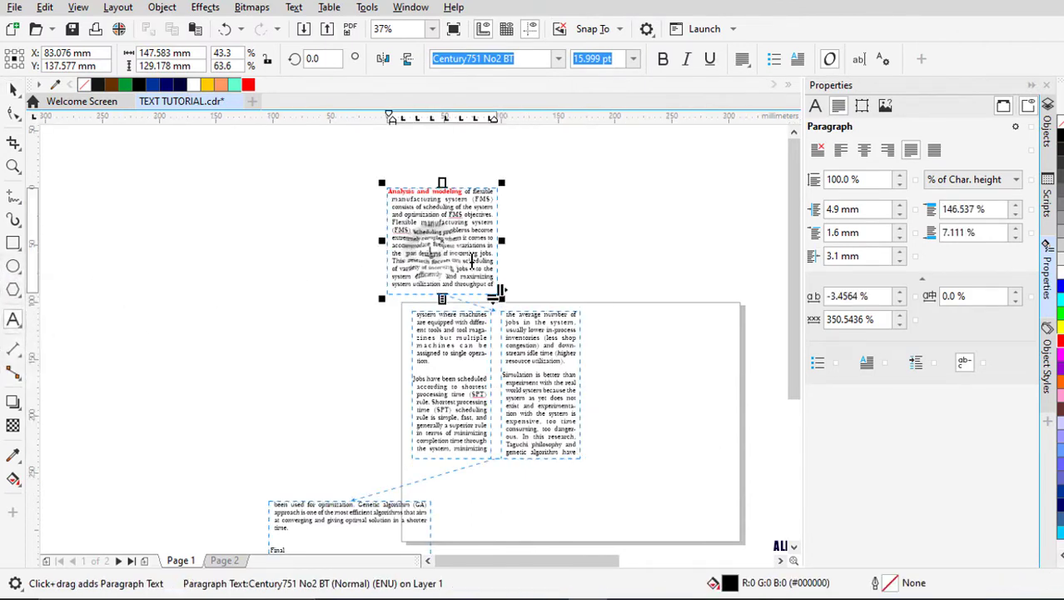
pyautogui.write('RSFCCFWECSDFCSDFSDFCSDF')
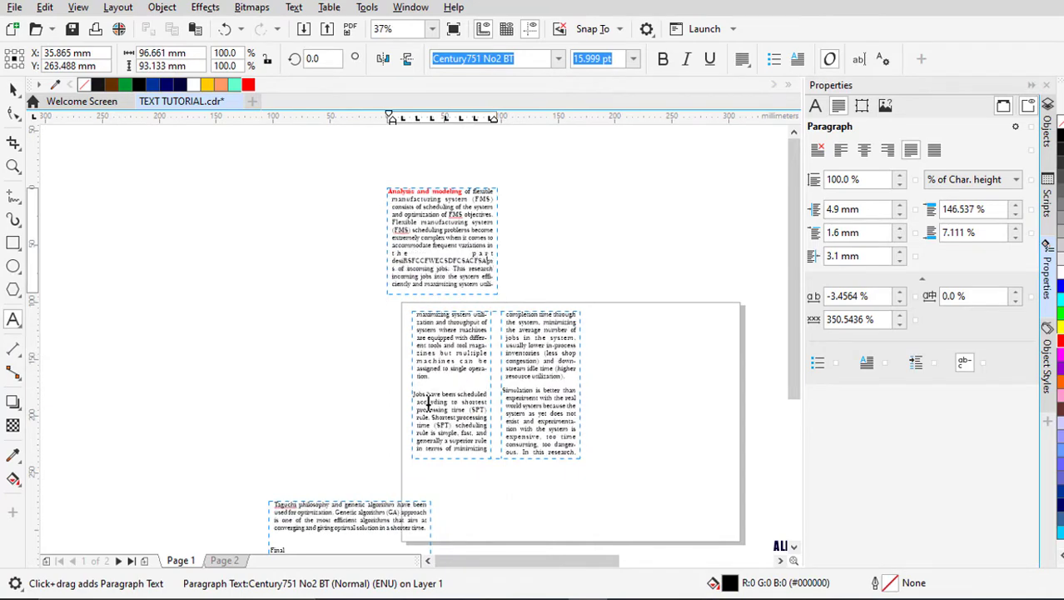
pyautogui.scroll(-1, 335, 363)
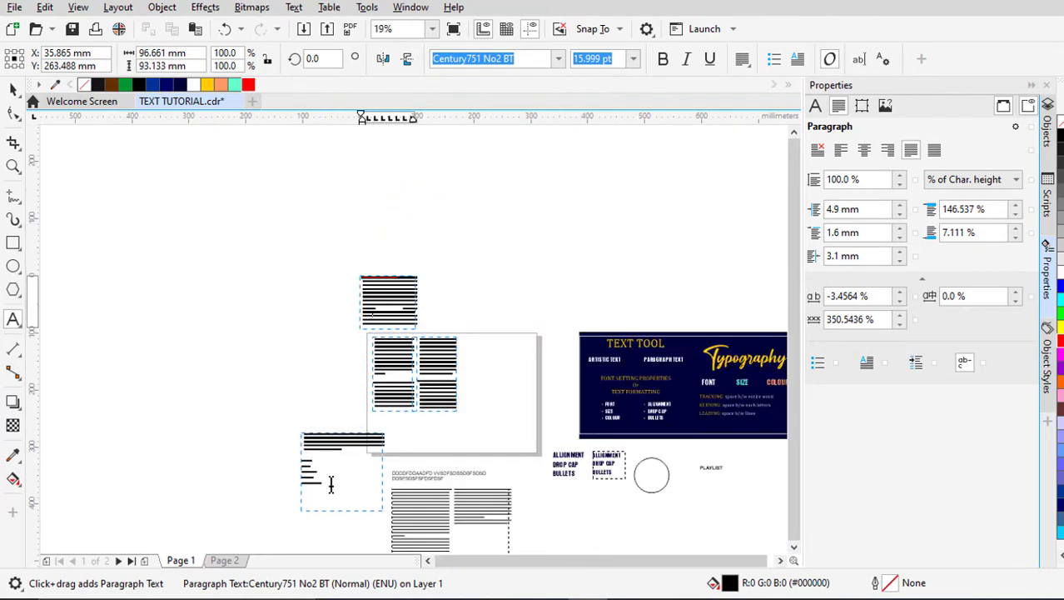
pyautogui.scroll(2, 323, 472)
pyautogui.write('CRCRCRCFgns of')
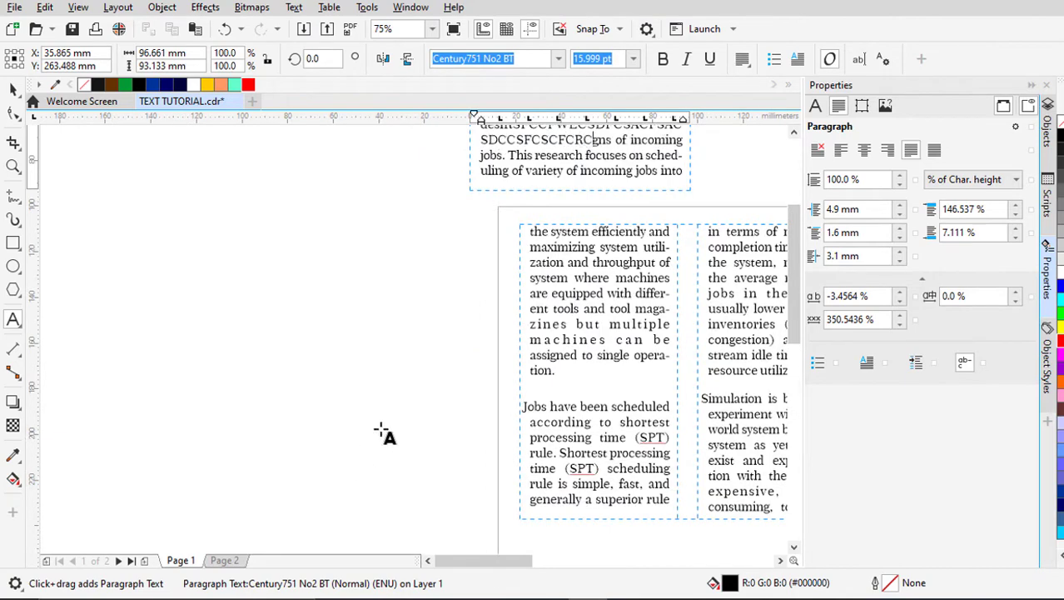
pyautogui.scroll(-1, 412, 348)
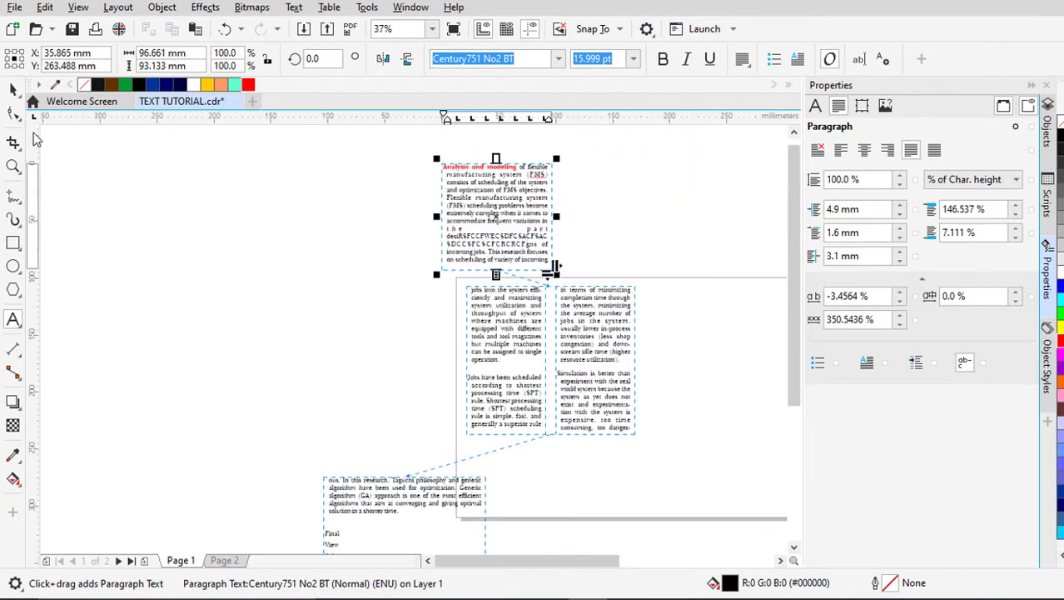
# Step: Delete the last linked text frame, the one beside the page's lower corner
pyautogui.click(14, 87)
pyautogui.scroll(-1, 368, 261)
pyautogui.click(377, 355)
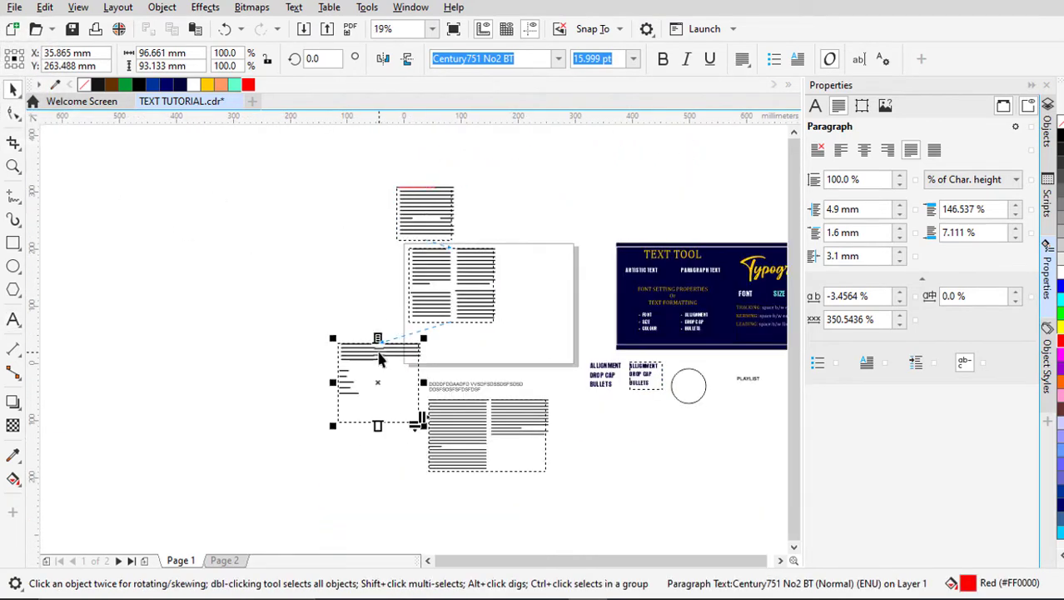
pyautogui.press('Delete')
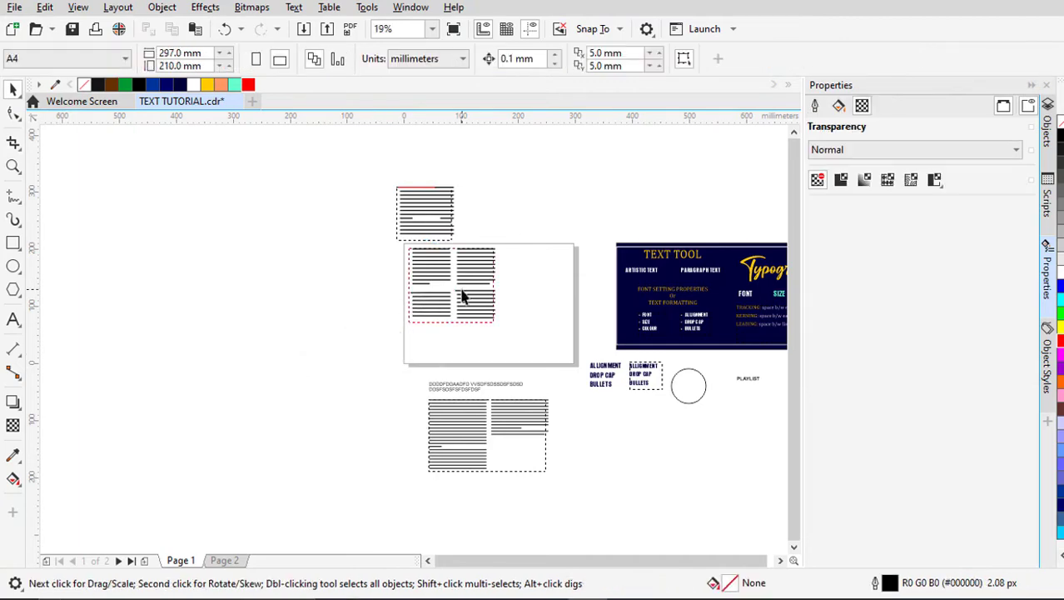
# Step: Enlarge the two-column text frame on the page to about 232 mm wide and 166 mm high
pyautogui.click(471, 297)
pyautogui.scroll(1, 471, 297)
pyautogui.moveTo(520, 271); pyautogui.dragTo(615, 273)
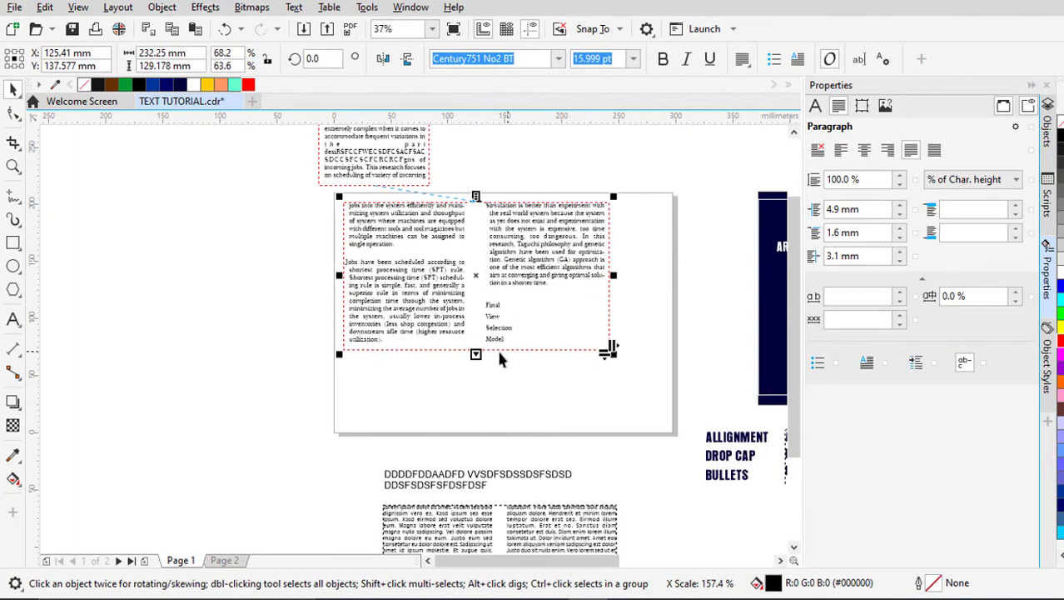
pyautogui.moveTo(475, 355); pyautogui.dragTo(477, 396)
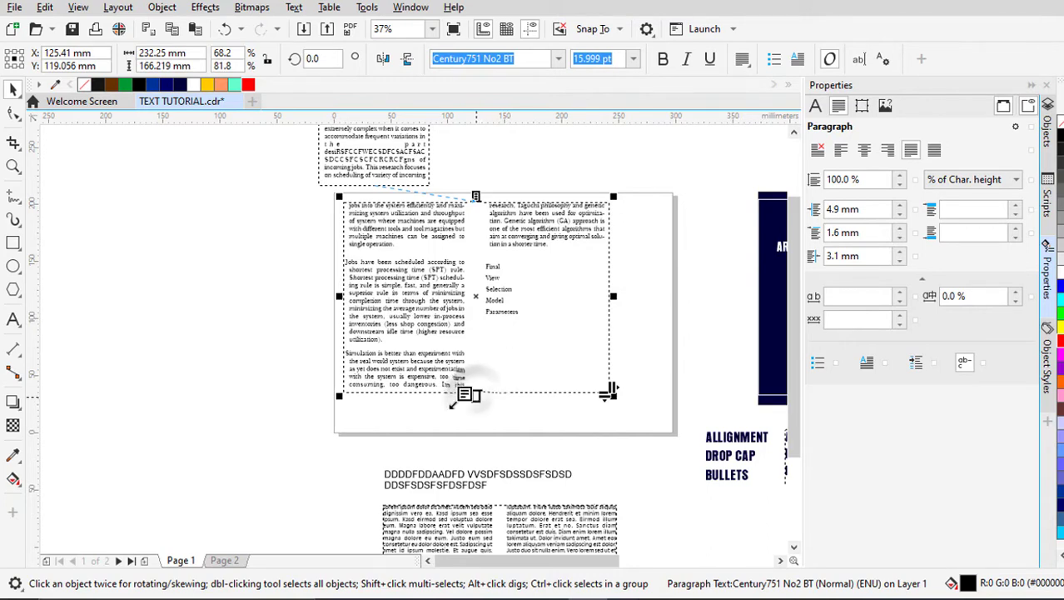
# Step: Continue the two-column frame's text flow into a new linked frame on Page 2, and return to Page 1
pyautogui.click(225, 561)
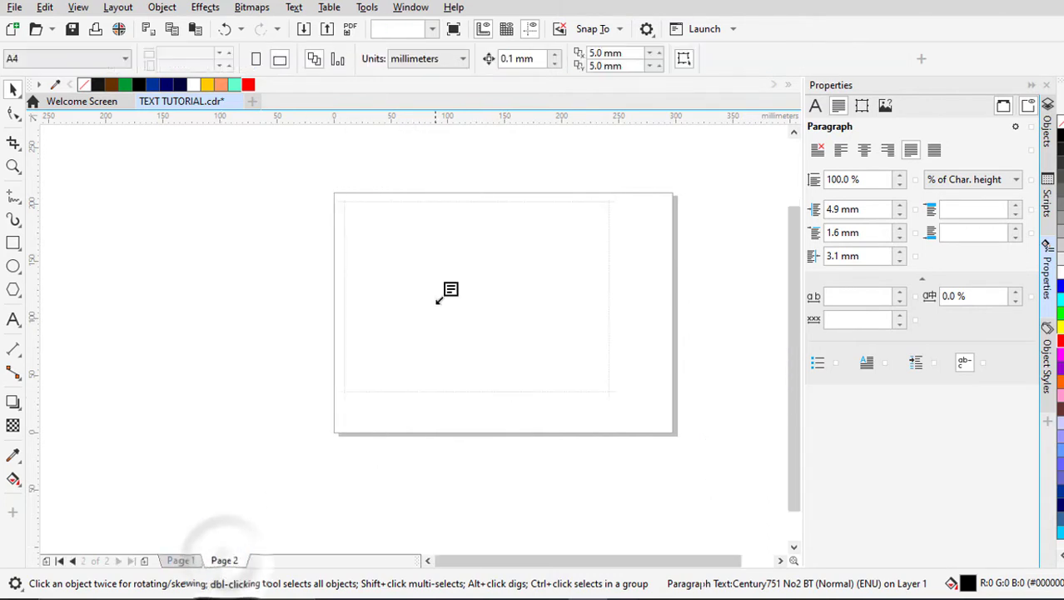
pyautogui.click(421, 262)
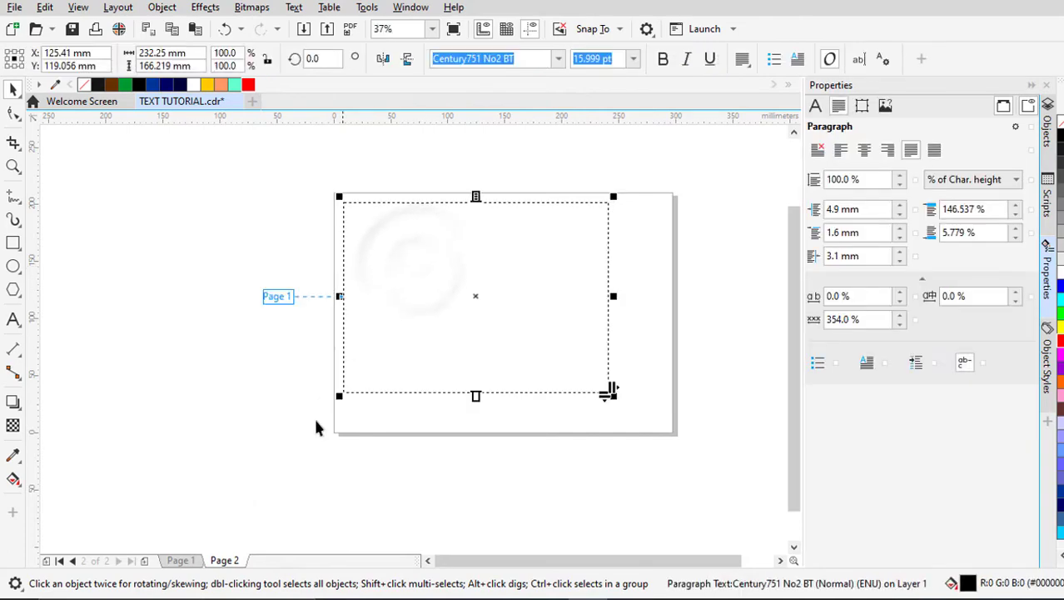
pyautogui.click(182, 561)
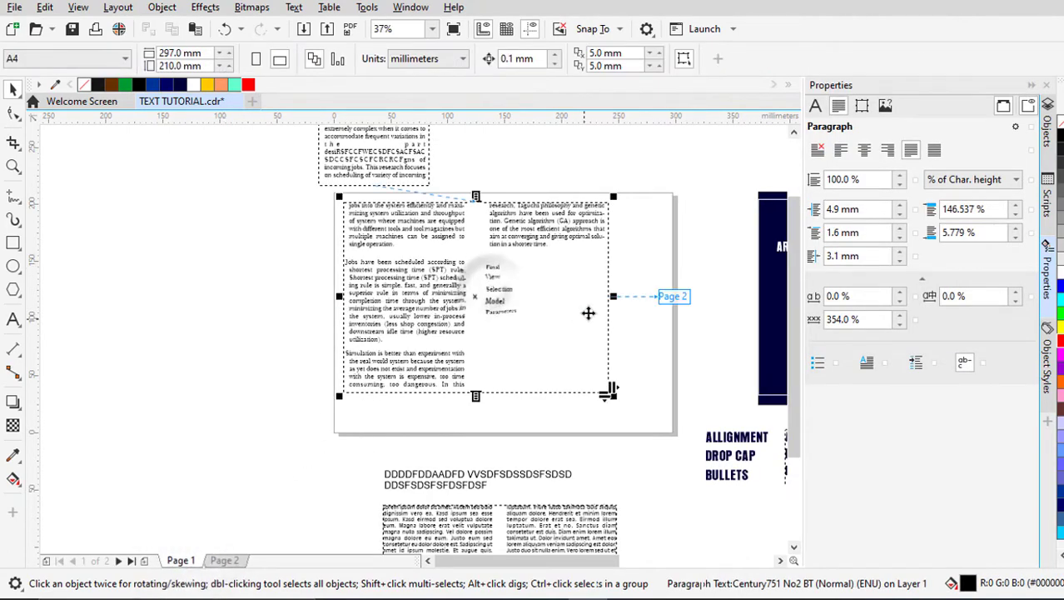
# Step: Set the page's text frame to one column and shrink it to about 169 mm wide and 86 mm high
pyautogui.moveTo(614, 298); pyautogui.dragTo(538, 300)
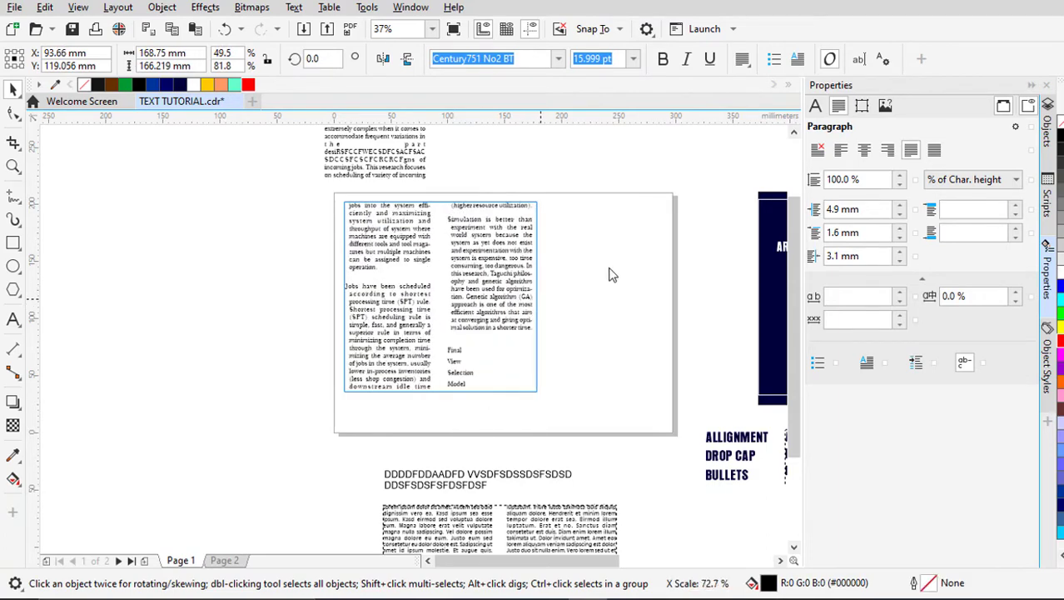
pyautogui.click(862, 105)
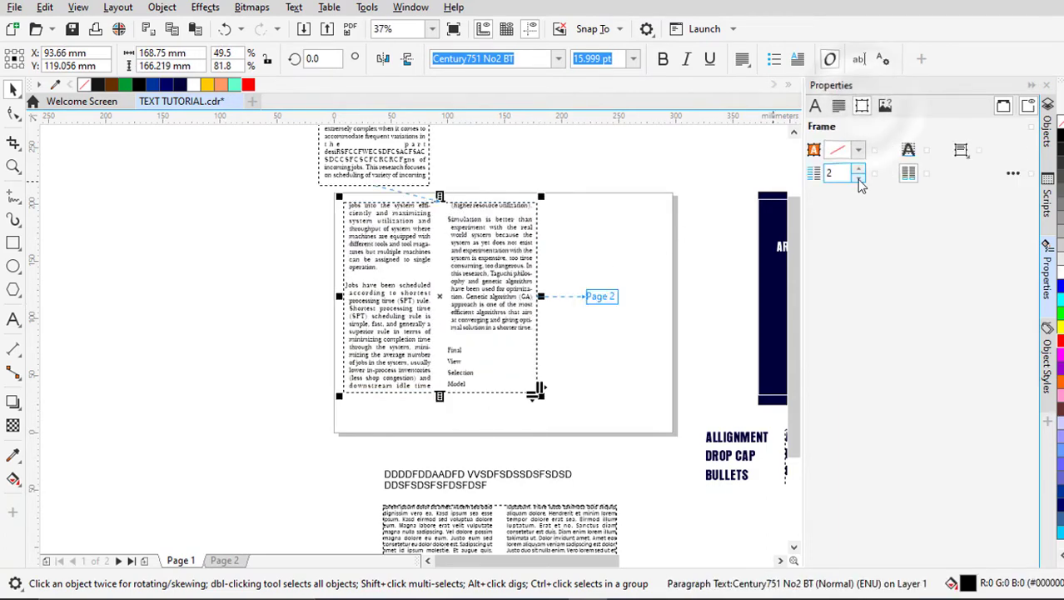
pyautogui.click(858, 177)
pyautogui.moveTo(439, 396); pyautogui.dragTo(456, 305)
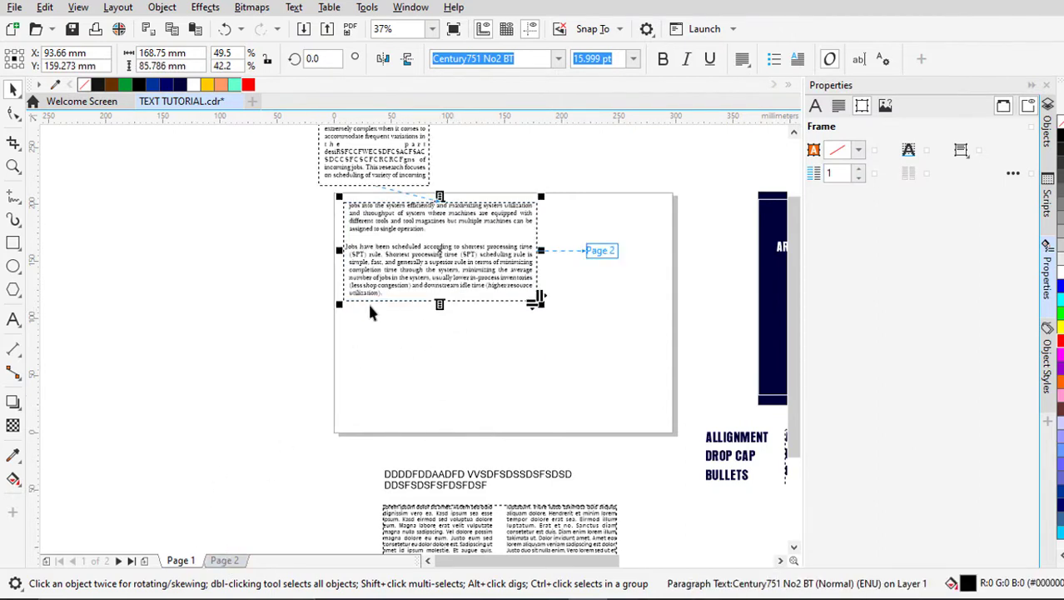
# Step: Check the text that flows onto Page 2, and return to the linked frame on Page 1
pyautogui.click(237, 561)
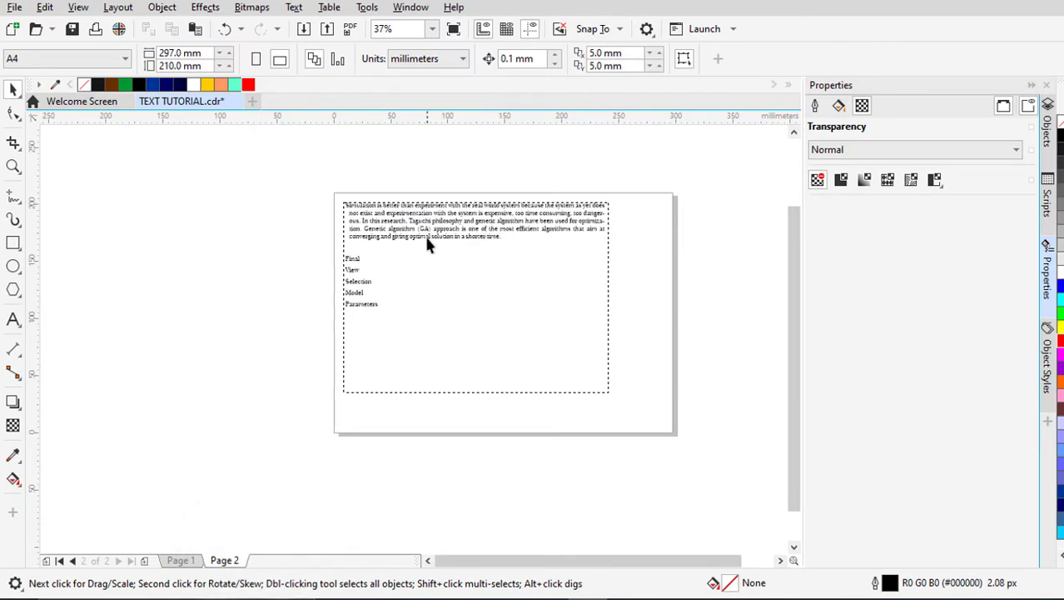
pyautogui.click(182, 564)
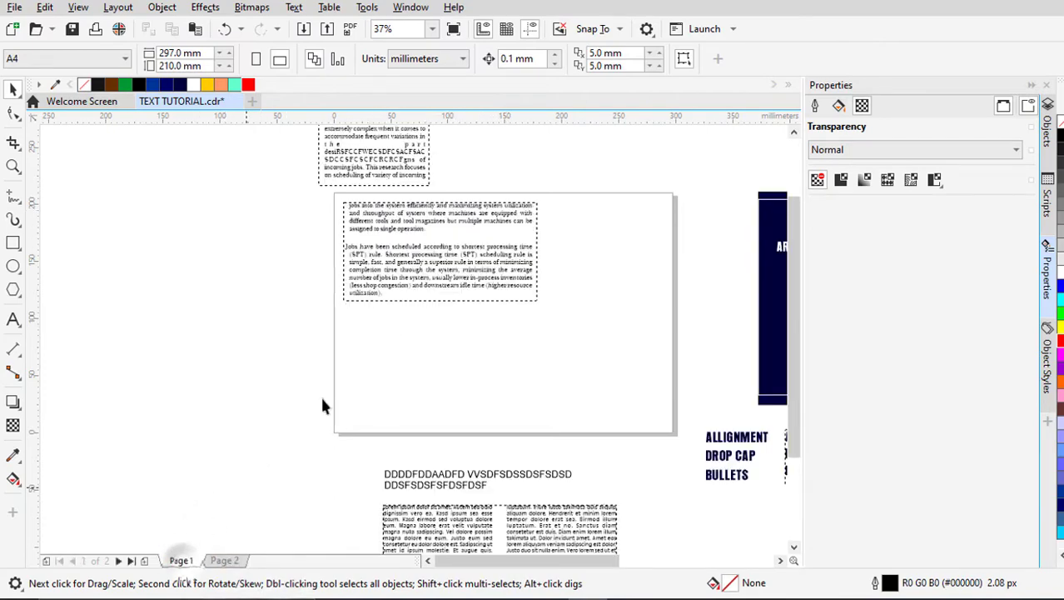
pyautogui.click(424, 246)
pyautogui.click(499, 171)
# Step: Set the font of the linked text frame above the page to Bebas and widen the frame to about 126 mm
pyautogui.scroll(-1, 335, 352)
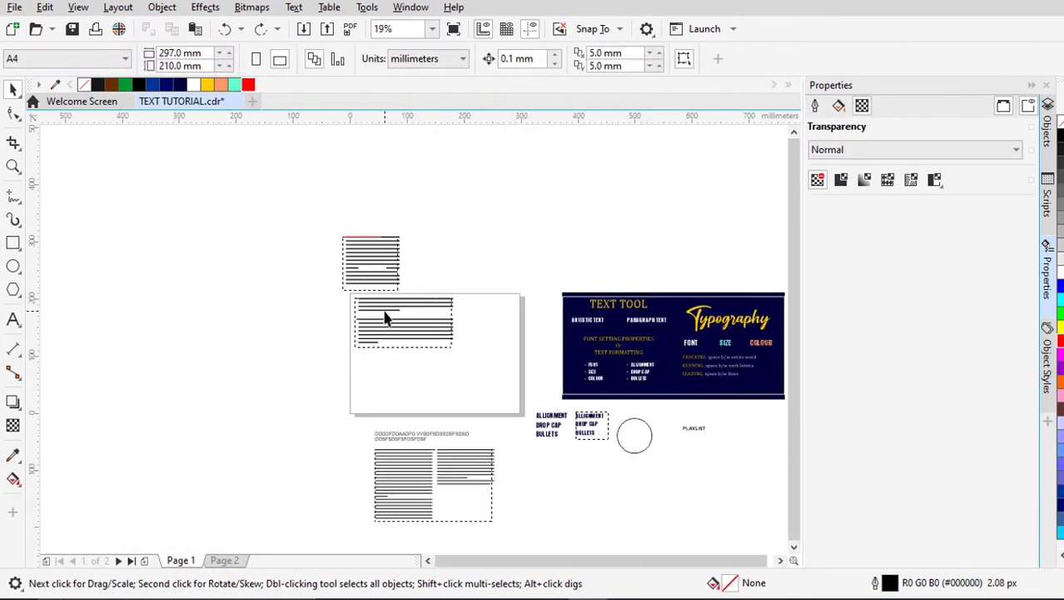
pyautogui.scroll(1, 385, 310)
pyautogui.click(393, 199)
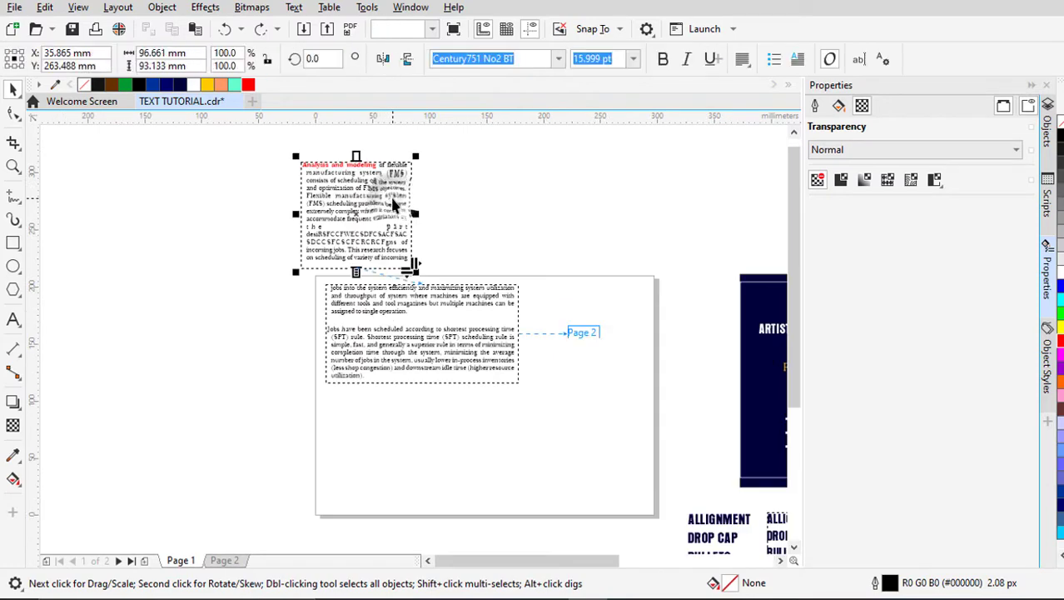
pyautogui.click(559, 60)
pyautogui.click(539, 106)
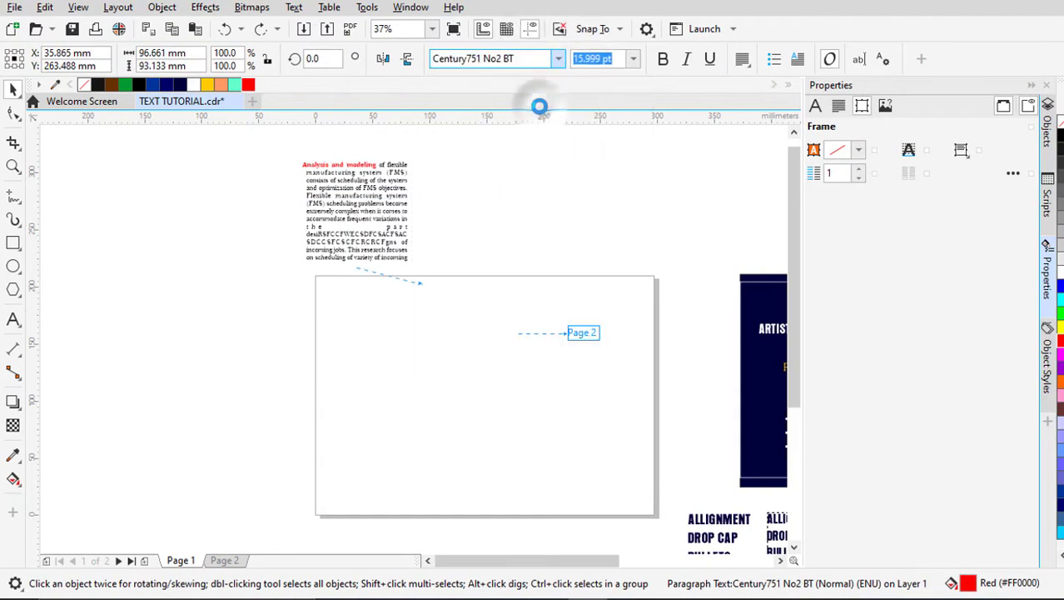
pyautogui.scroll(2, 325, 212)
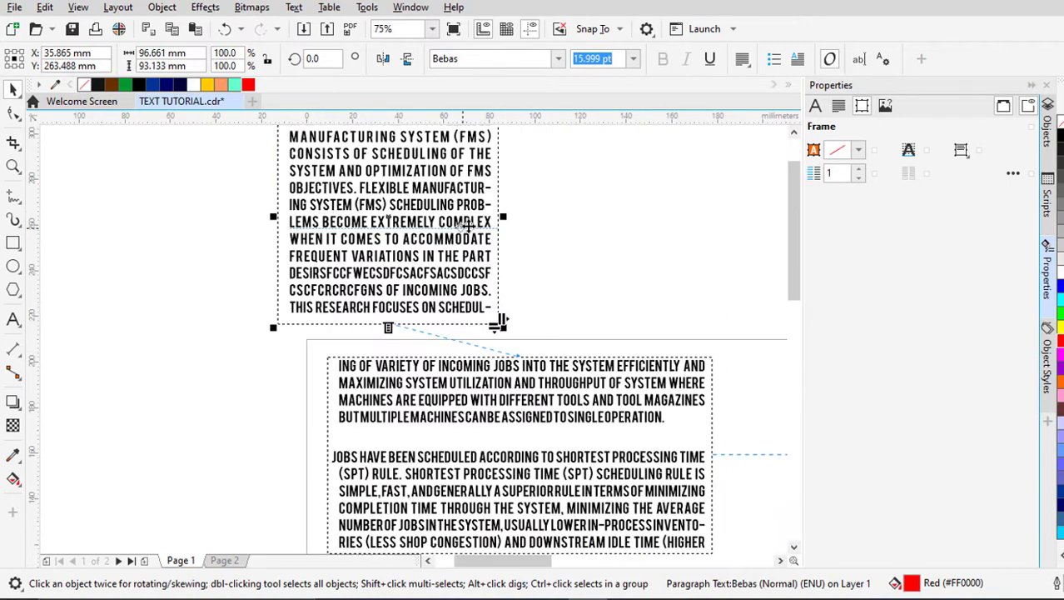
pyautogui.moveTo(515, 214); pyautogui.dragTo(574, 206)
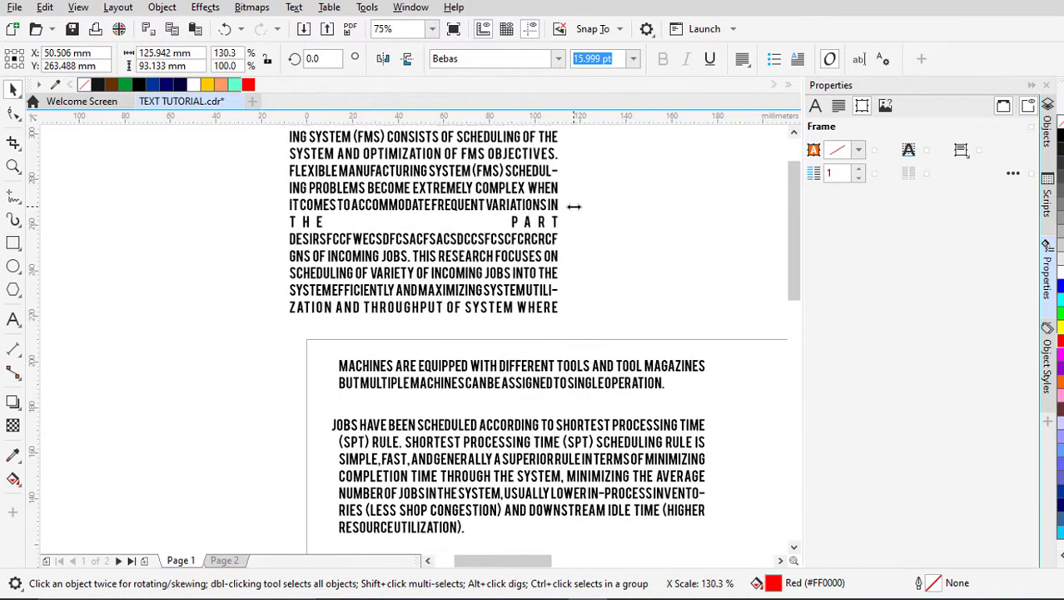
# Step: Check the text that flows into the linked frame on Page 2, and return to Page 1 again
pyautogui.scroll(-2, 414, 273)
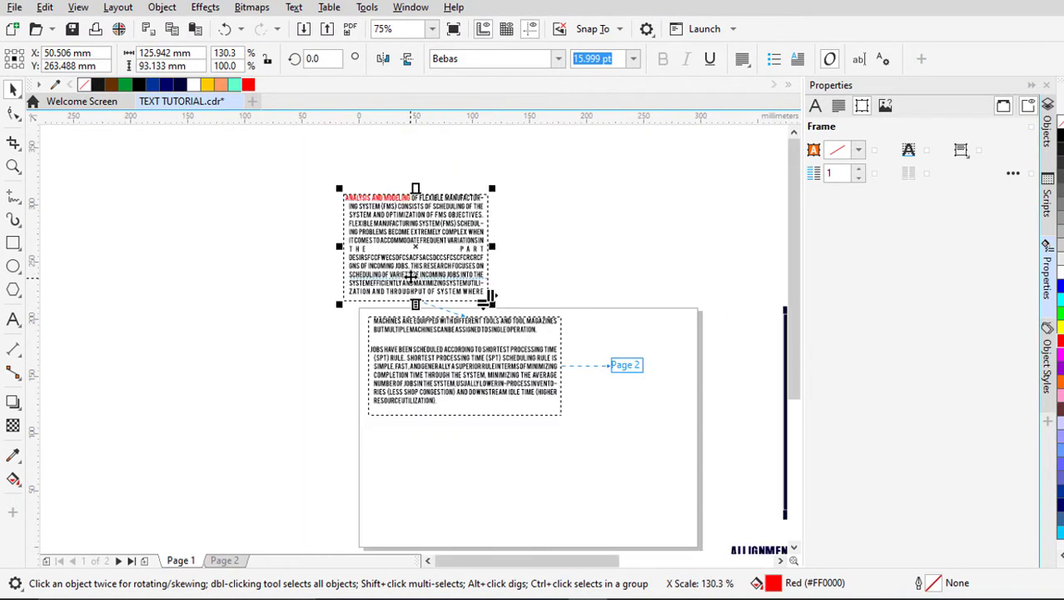
pyautogui.click(224, 561)
pyautogui.scroll(2, 445, 358)
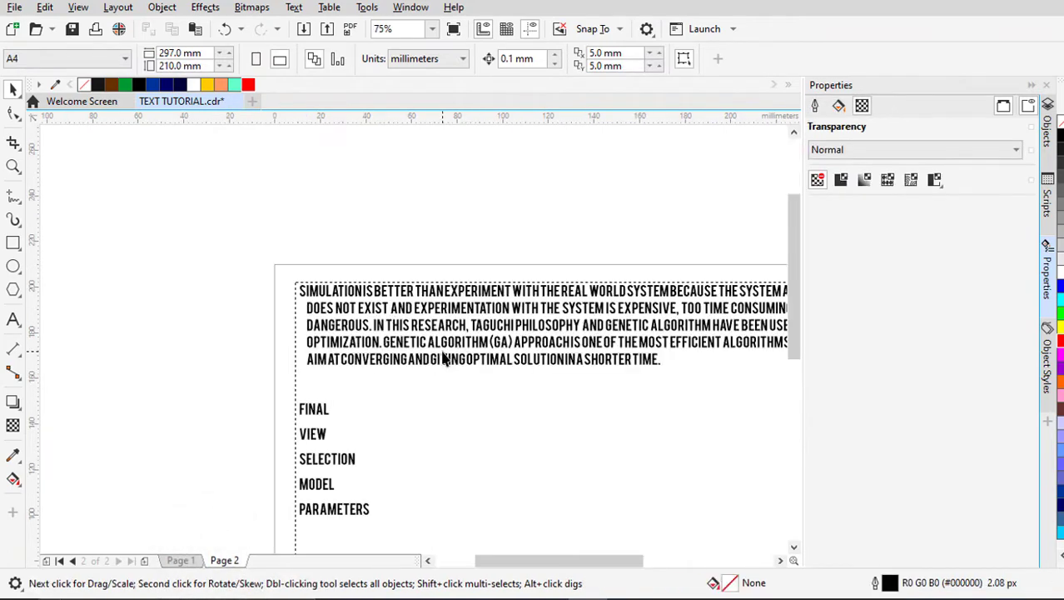
pyautogui.scroll(-2, 286, 277)
pyautogui.scroll(2, 393, 326)
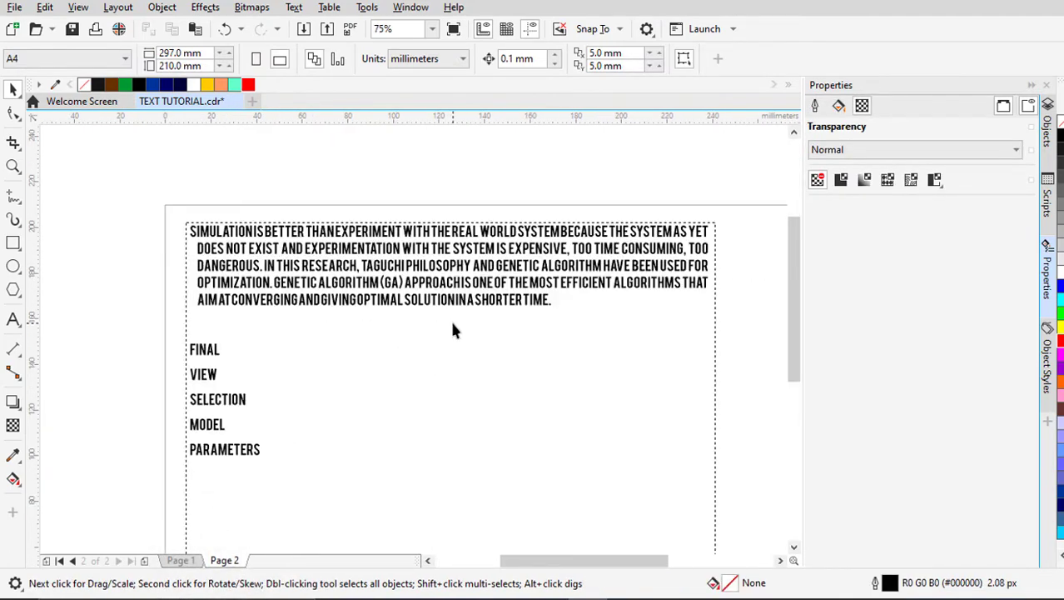
pyautogui.scroll(-2, 453, 330)
pyautogui.click(180, 562)
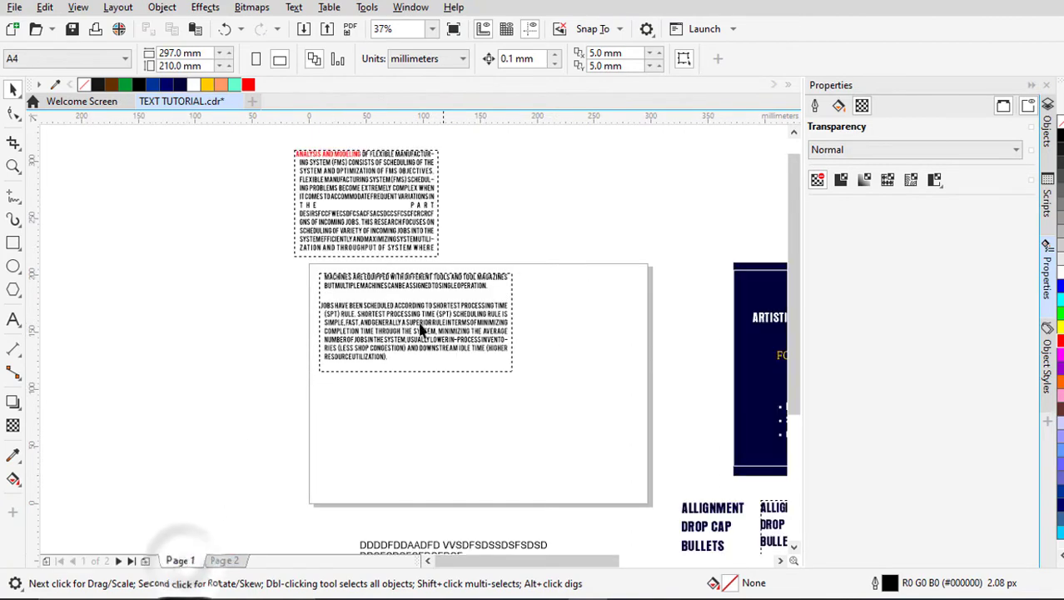
# Step: Unhide the round PowerClip ellipse and the rectangular baby photo in the object list
pyautogui.scroll(-2, 416, 329)
pyautogui.click(1032, 85)
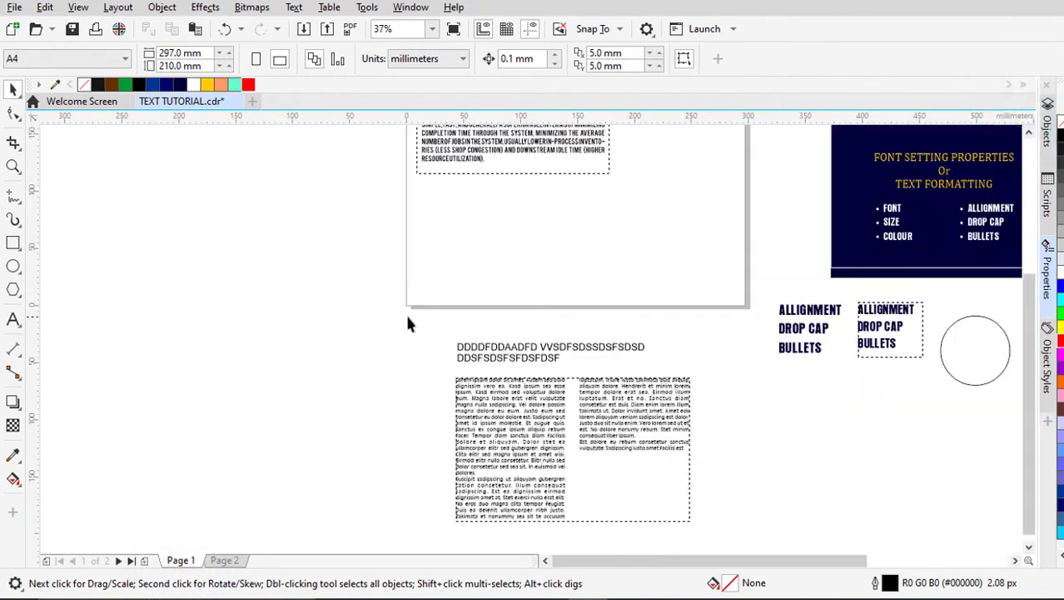
pyautogui.scroll(-2, 491, 361)
pyautogui.scroll(4, 478, 371)
pyautogui.scroll(-2, 467, 348)
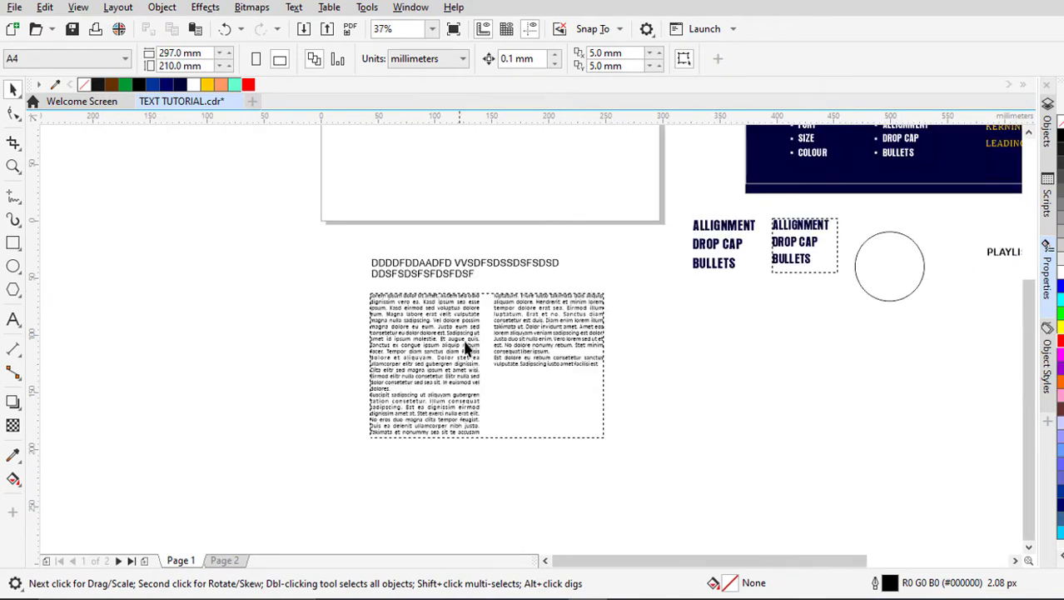
pyautogui.scroll(2, 443, 386)
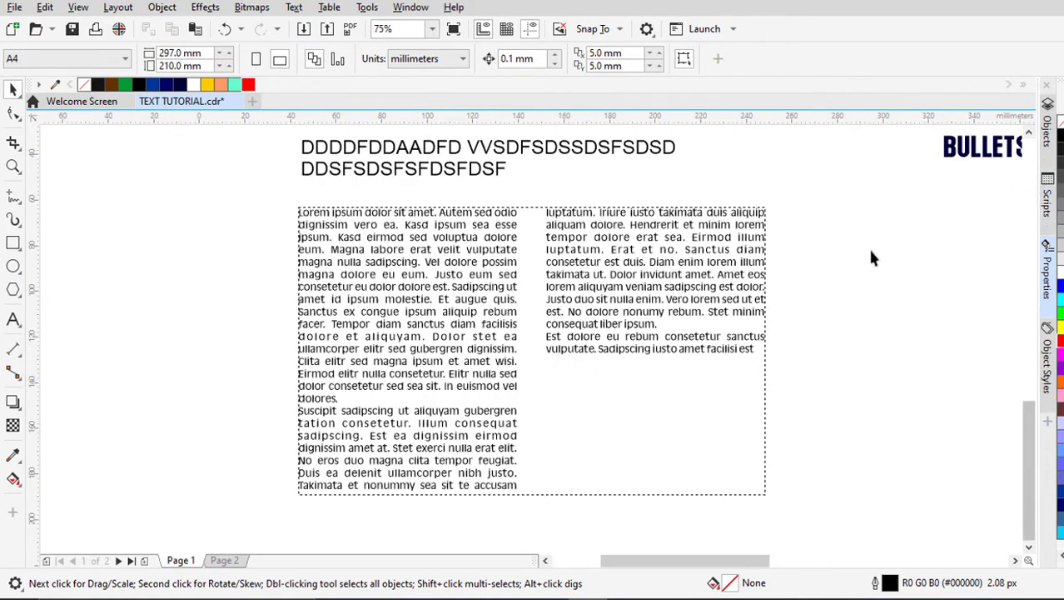
pyautogui.click(1049, 133)
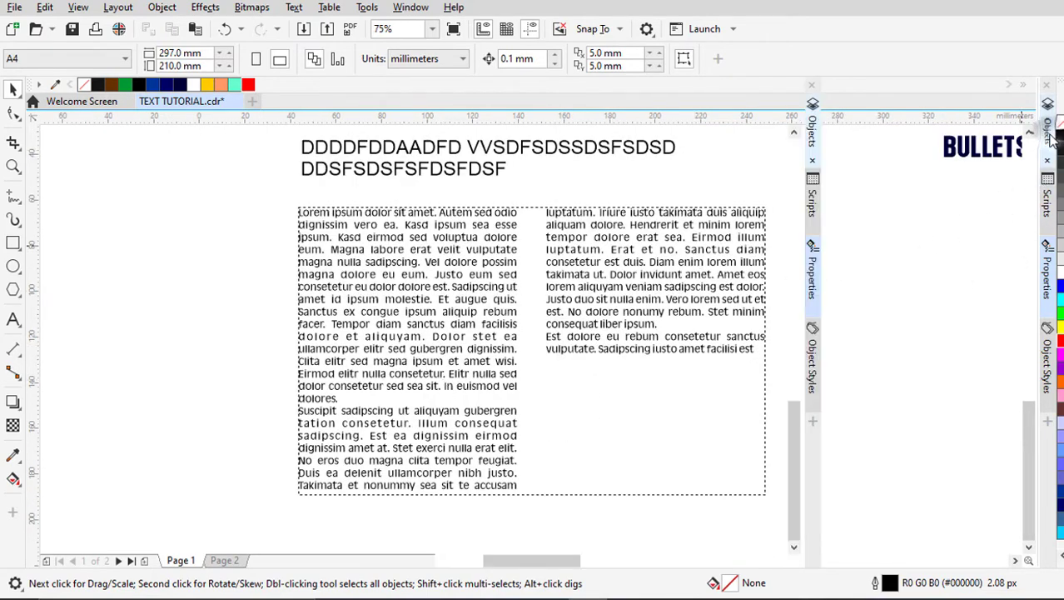
pyautogui.scroll(6, 892, 430)
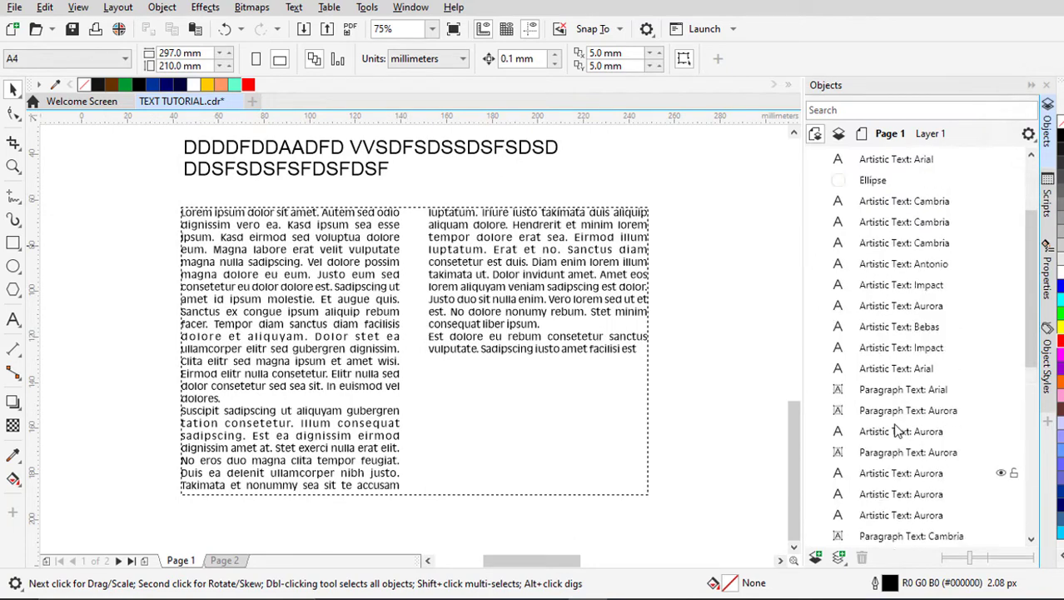
pyautogui.scroll(-2, 897, 429)
pyautogui.scroll(-5, 897, 429)
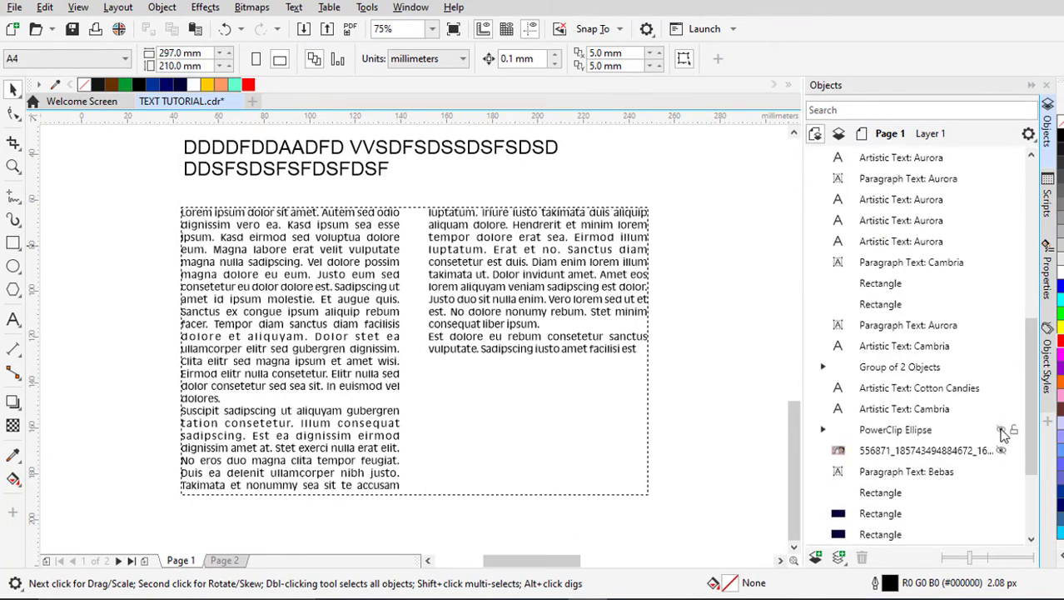
pyautogui.click(1002, 430)
pyautogui.scroll(-1, 828, 421)
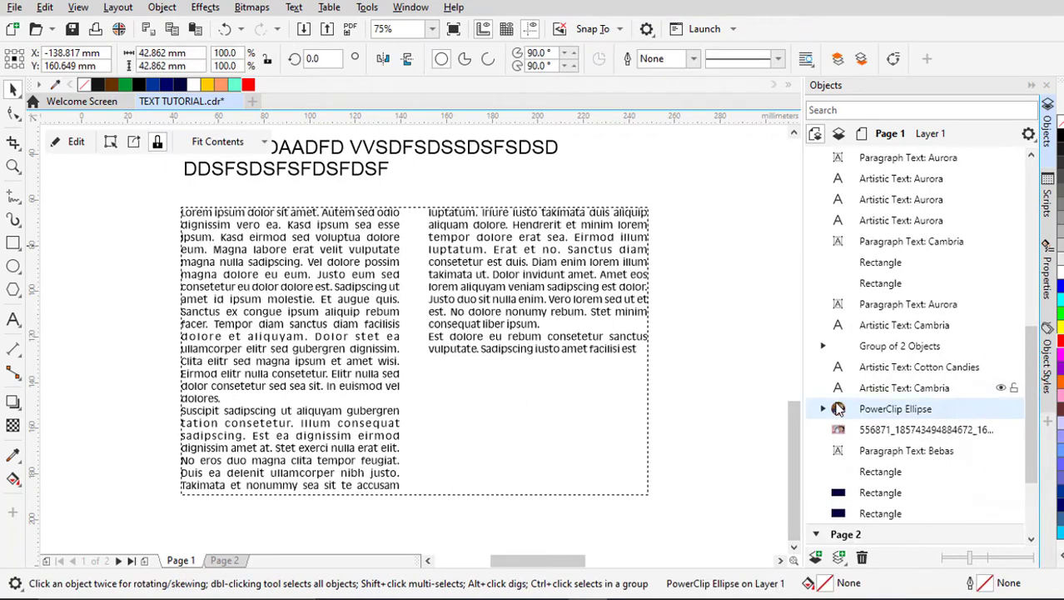
pyautogui.scroll(1, 838, 408)
pyautogui.click(1032, 87)
# Step: Move the rectangular baby photo beside the two-column Lorem ipsum text and the round photo onto its first column
pyautogui.scroll(-2, 796, 309)
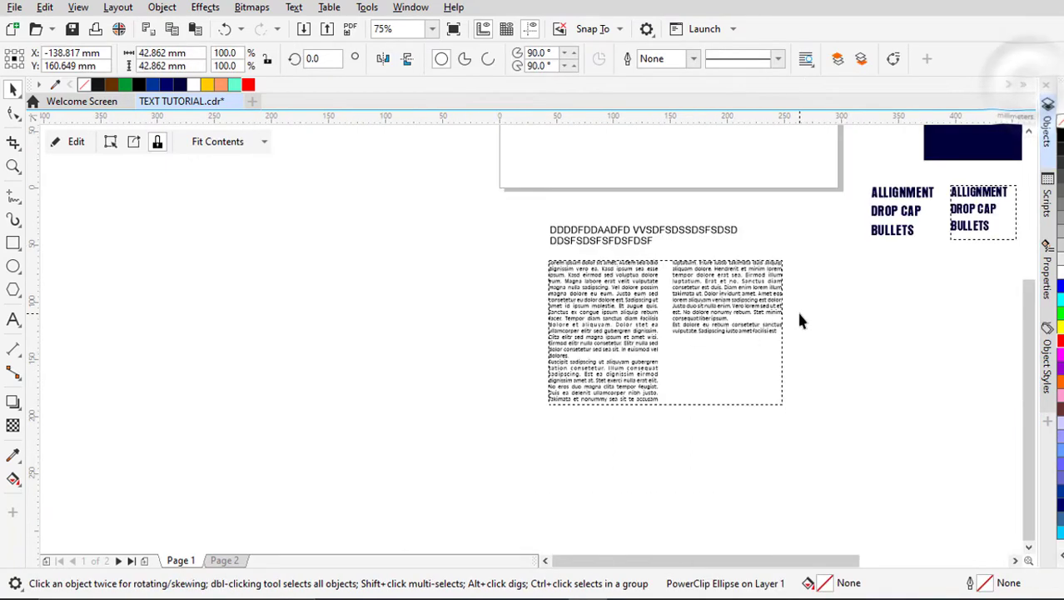
pyautogui.scroll(-2, 495, 384)
pyautogui.moveTo(416, 160); pyautogui.dragTo(483, 340)
pyautogui.moveTo(420, 200); pyautogui.dragTo(557, 327)
pyautogui.scroll(2, 477, 378)
pyautogui.scroll(2, 624, 318)
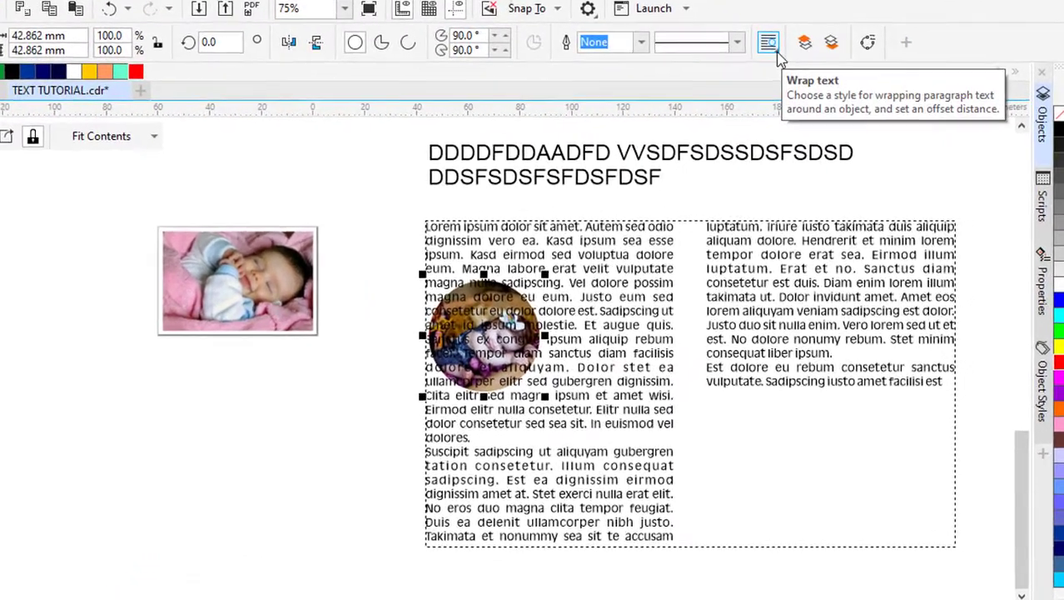
# Step: Try contour Text Flows Left and Right on the round photo, settle on contour Straddle Text, and centre it in the first column
pyautogui.click(778, 48)
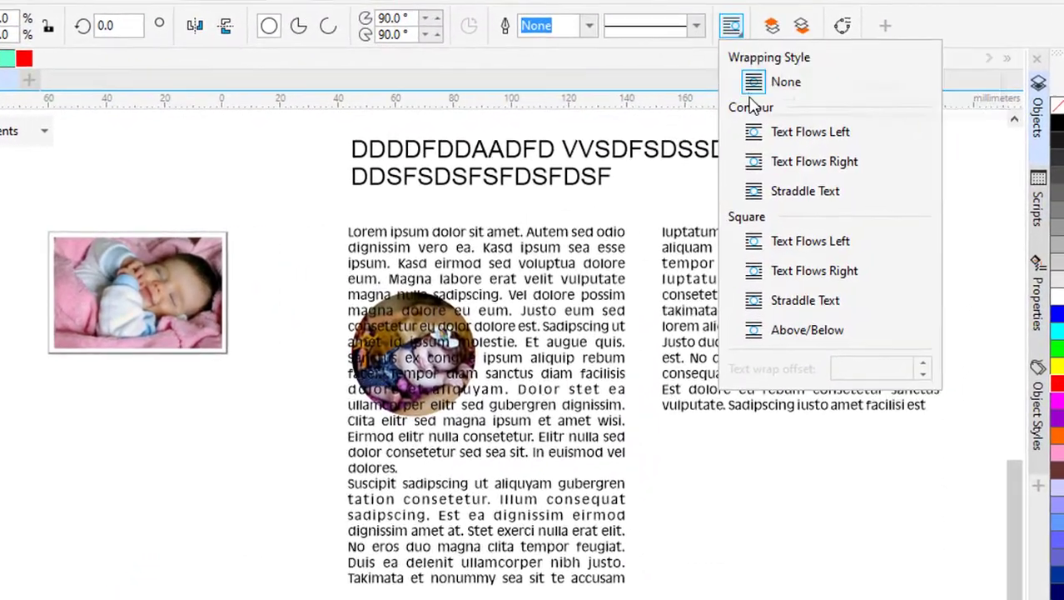
pyautogui.click(758, 132)
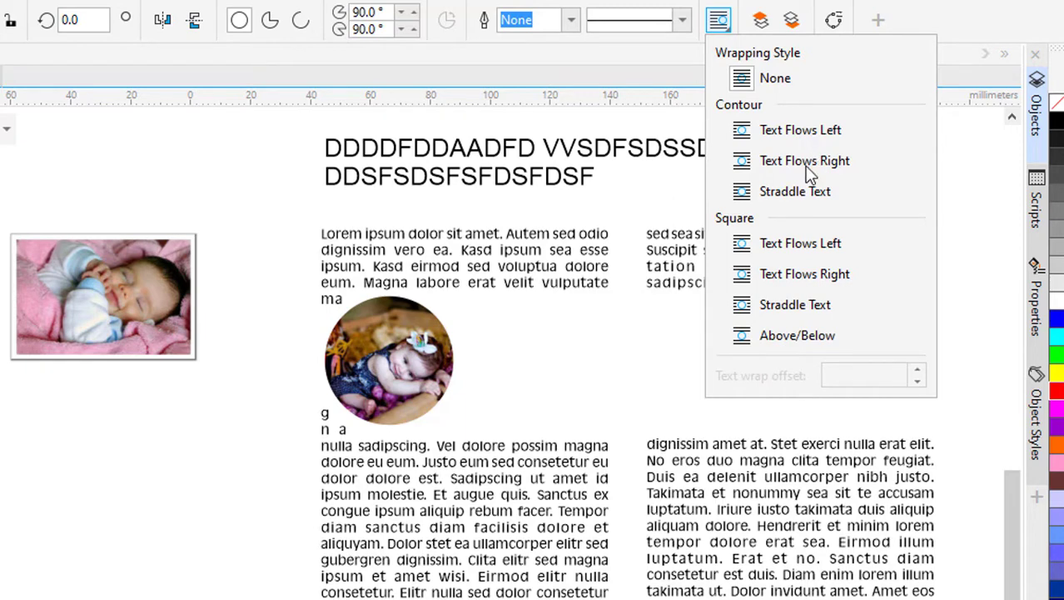
pyautogui.click(772, 166)
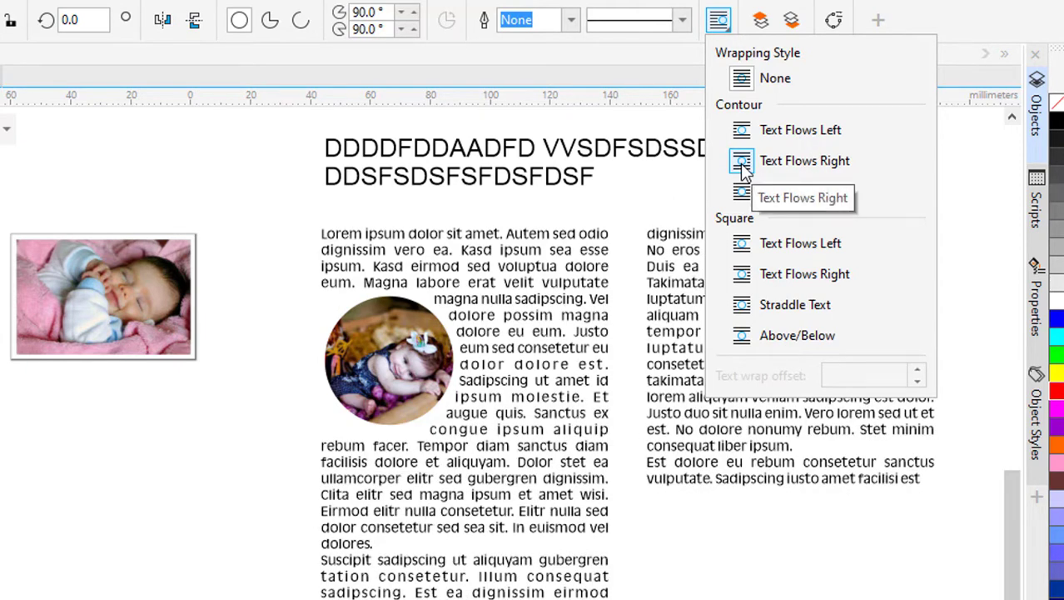
pyautogui.click(747, 193)
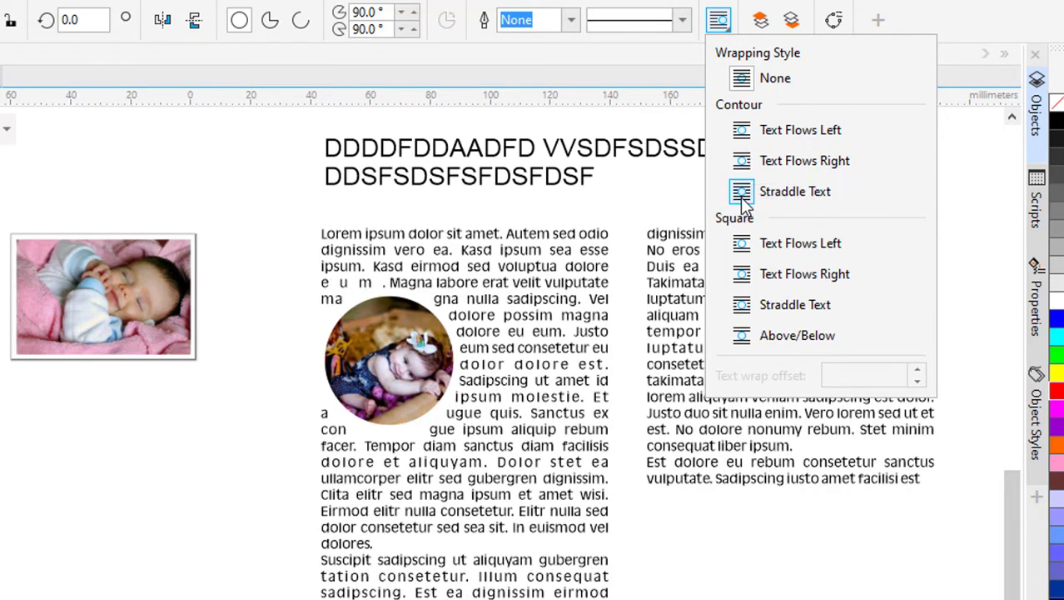
pyautogui.click(388, 346)
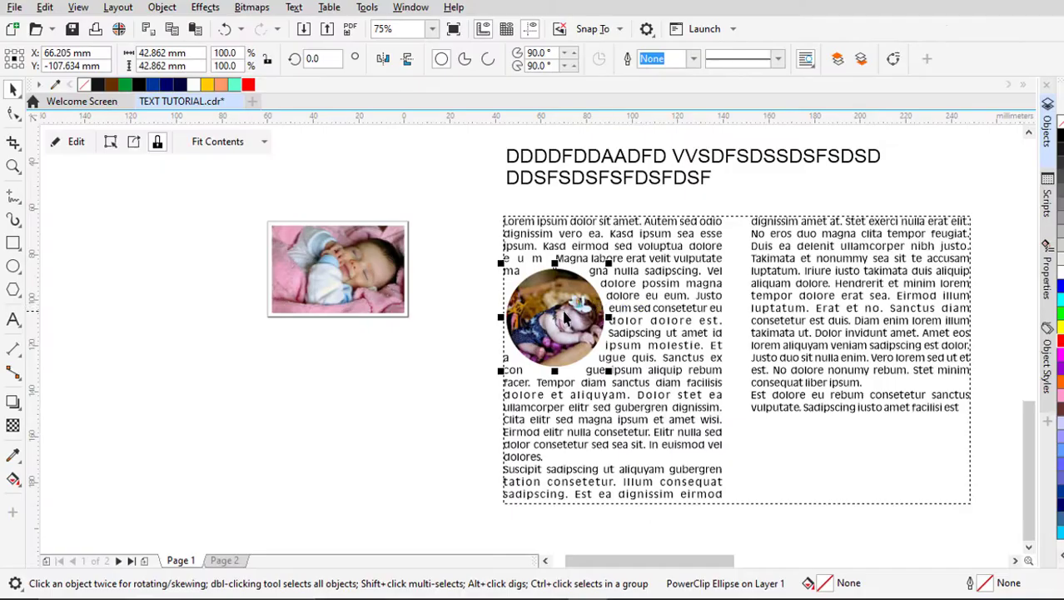
pyautogui.moveTo(564, 314); pyautogui.dragTo(603, 336)
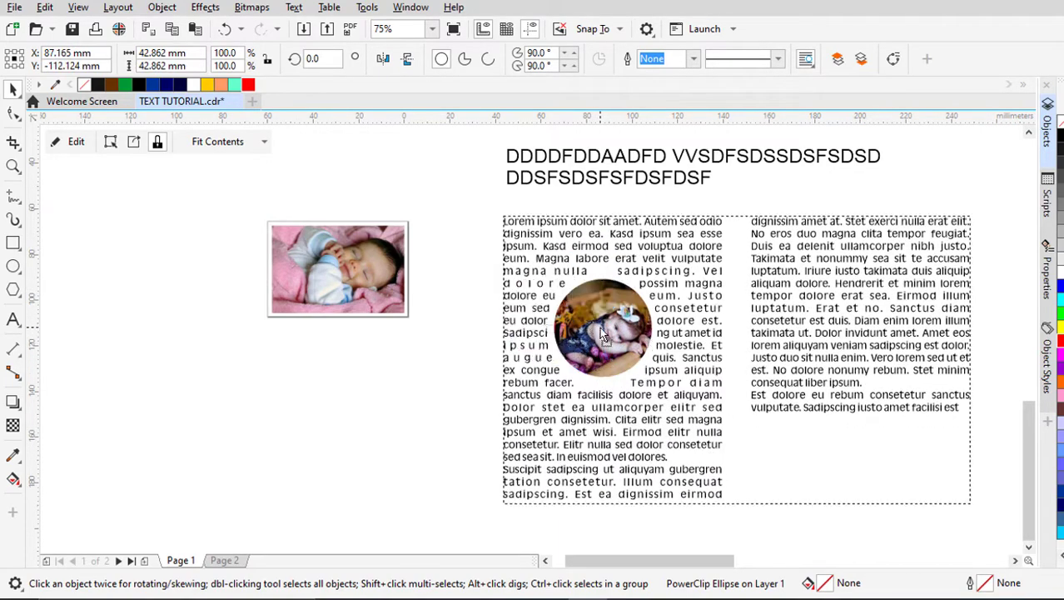
# Step: Give the rectangular baby photo the contour Straddle Text wrap and move it into the second column
pyautogui.click(363, 275)
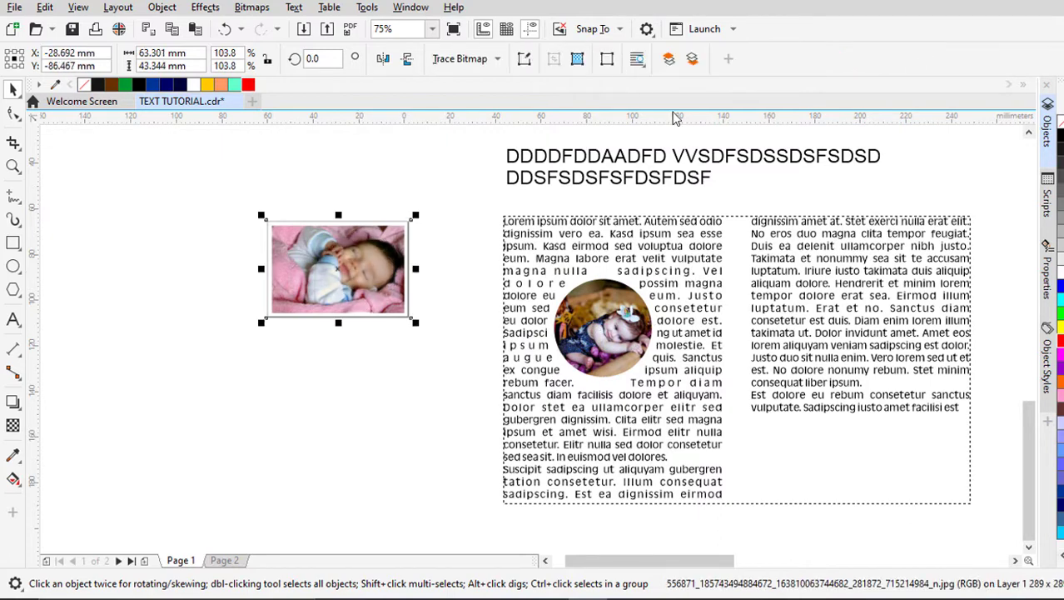
pyautogui.click(637, 59)
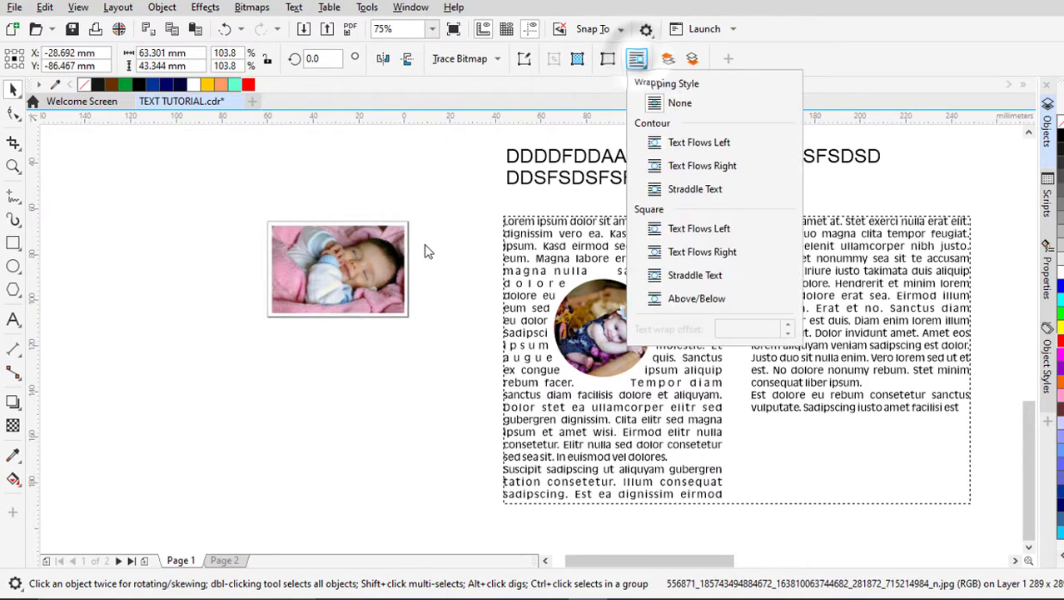
pyautogui.click(657, 192)
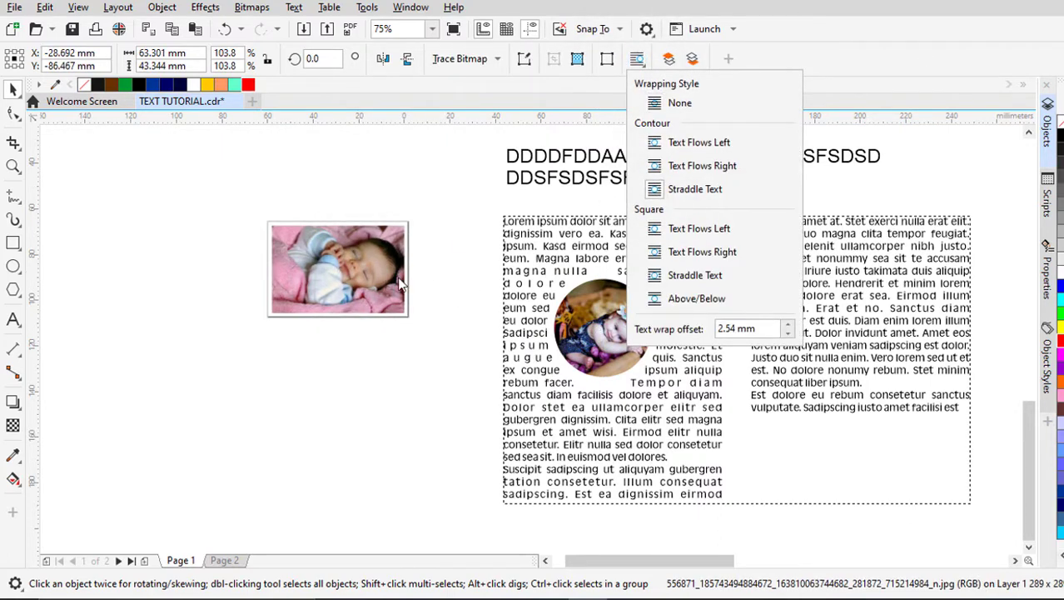
pyautogui.click(350, 280)
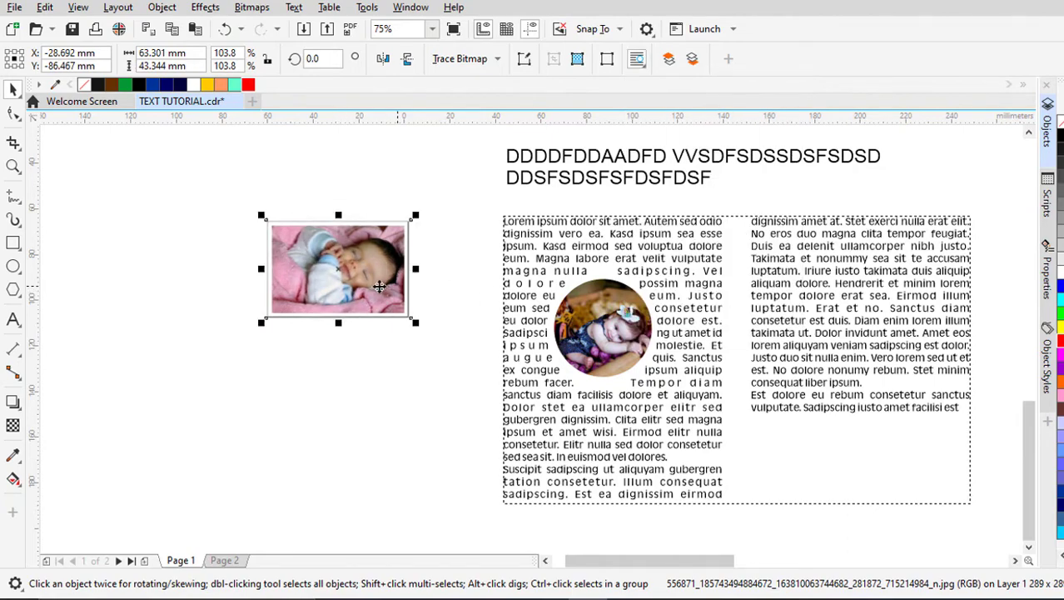
pyautogui.moveTo(379, 287); pyautogui.dragTo(917, 377)
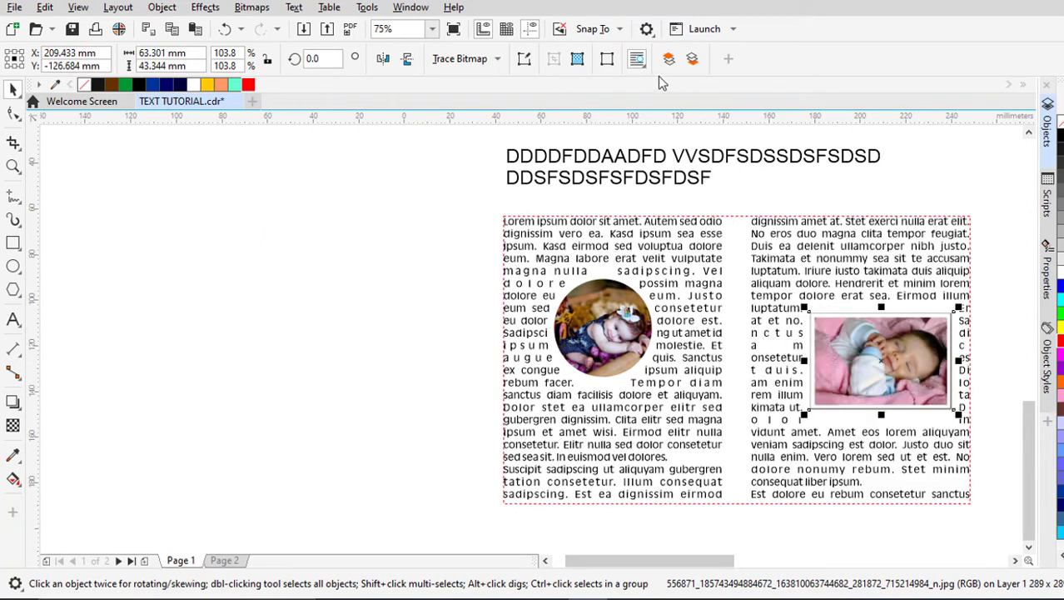
# Step: Set the rectangular photo's text wrap offset to 4.04 mm and move it to the lower-right corner of the second column
pyautogui.click(637, 59)
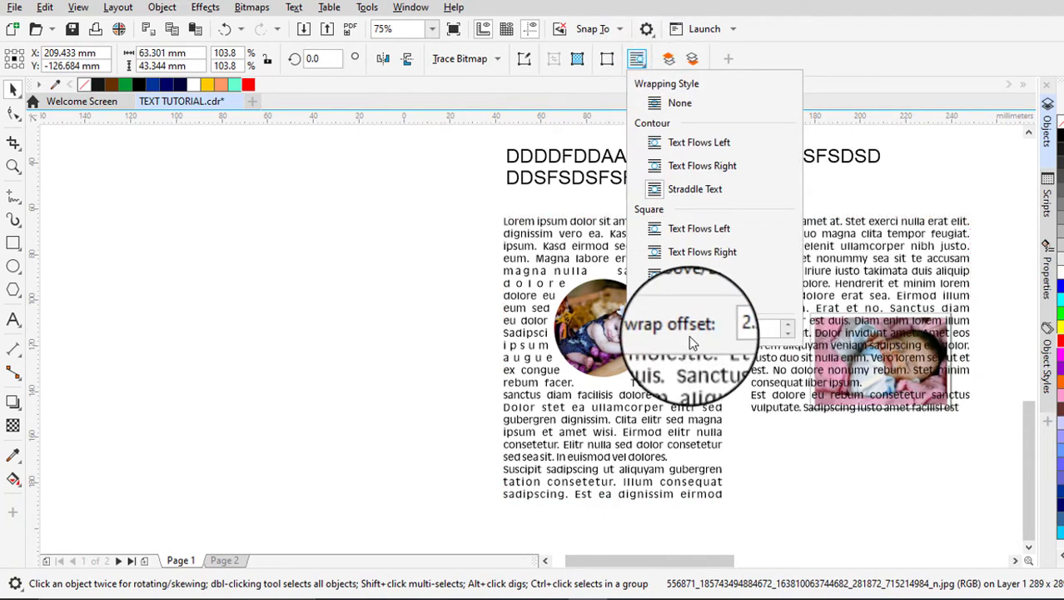
pyautogui.click(791, 333)
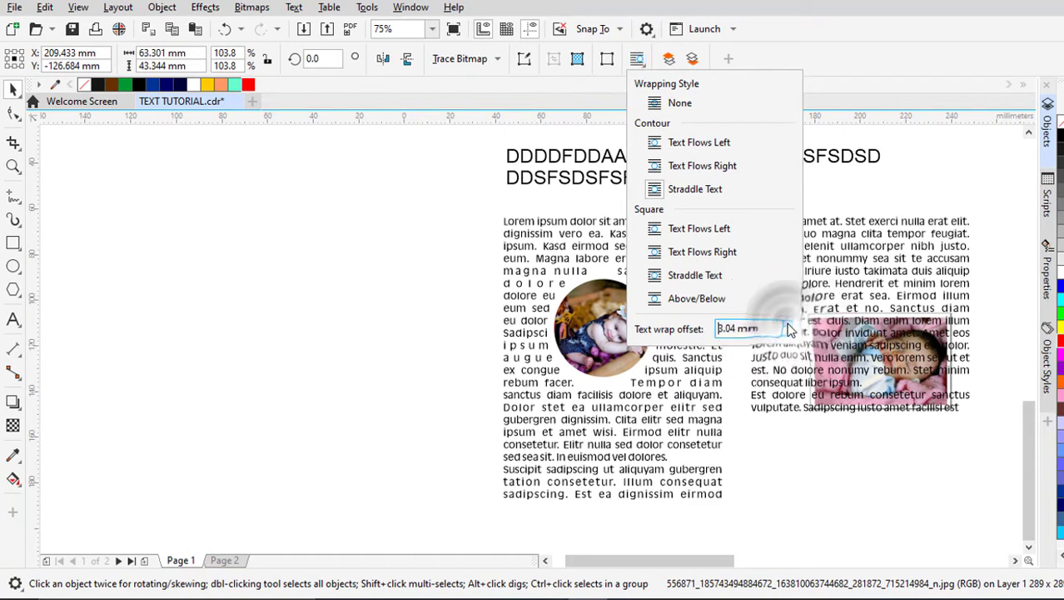
pyautogui.click(789, 325)
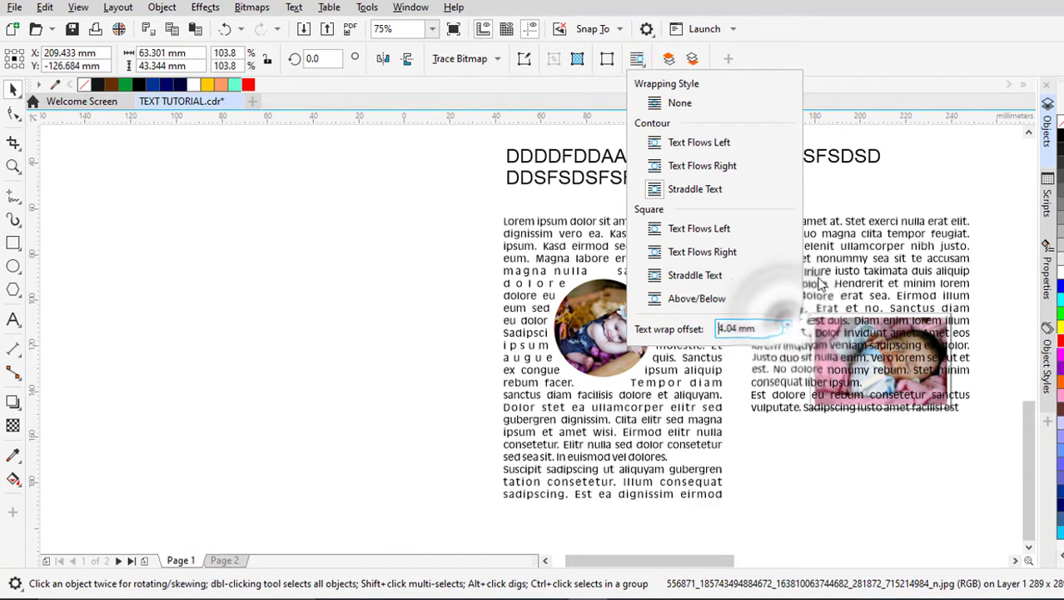
pyautogui.click(922, 166)
pyautogui.moveTo(889, 352); pyautogui.dragTo(898, 441)
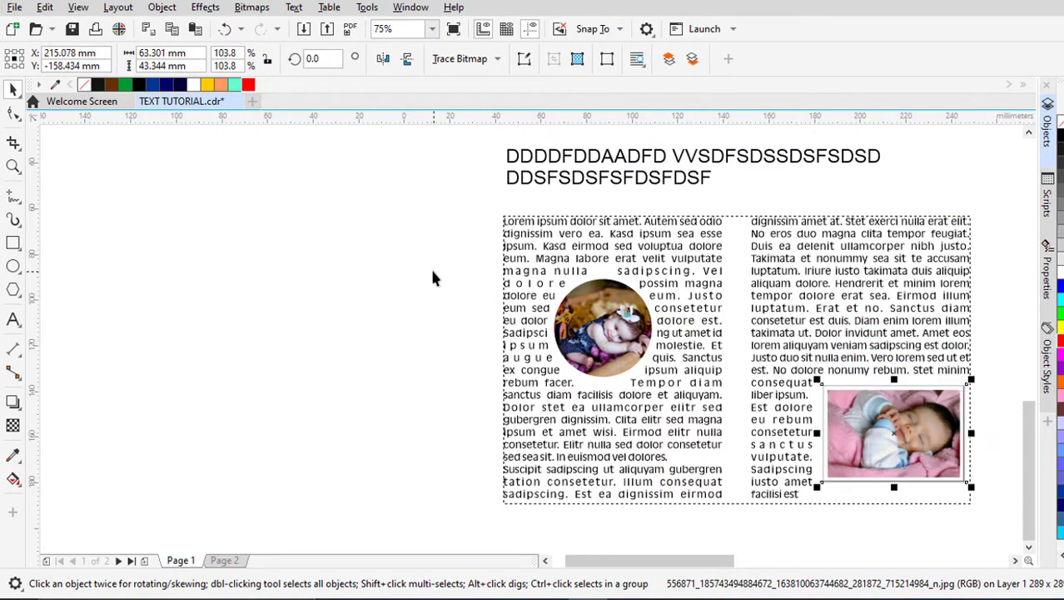
# Step: Move the empty circle below the navy banner closer to the PLAYLIST text
pyautogui.scroll(-2, 432, 279)
pyautogui.scroll(1, 672, 356)
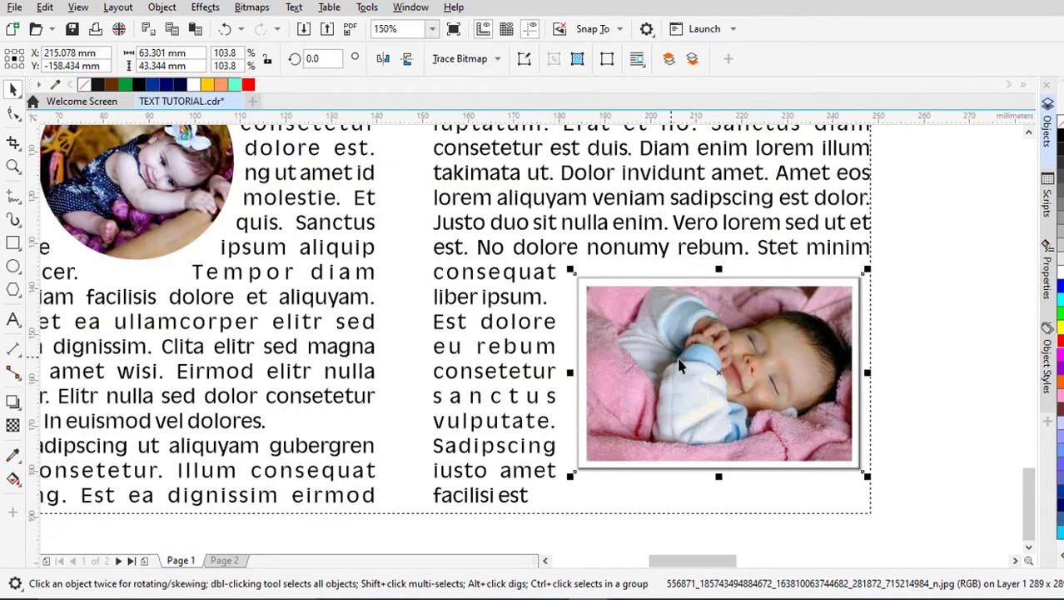
pyautogui.scroll(-2, 679, 359)
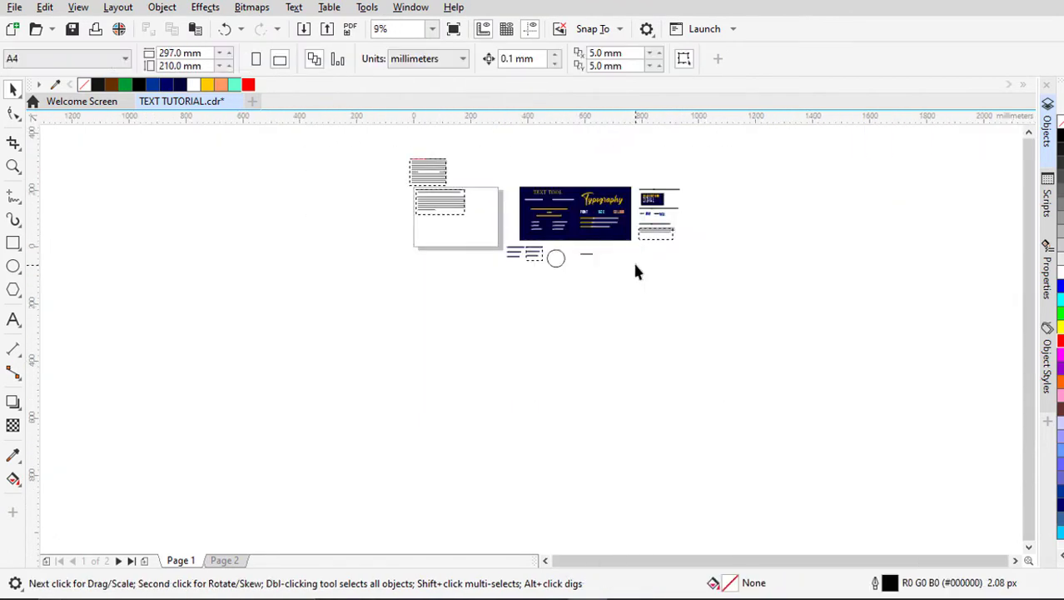
pyautogui.scroll(1, 563, 245)
pyautogui.scroll(2, 560, 249)
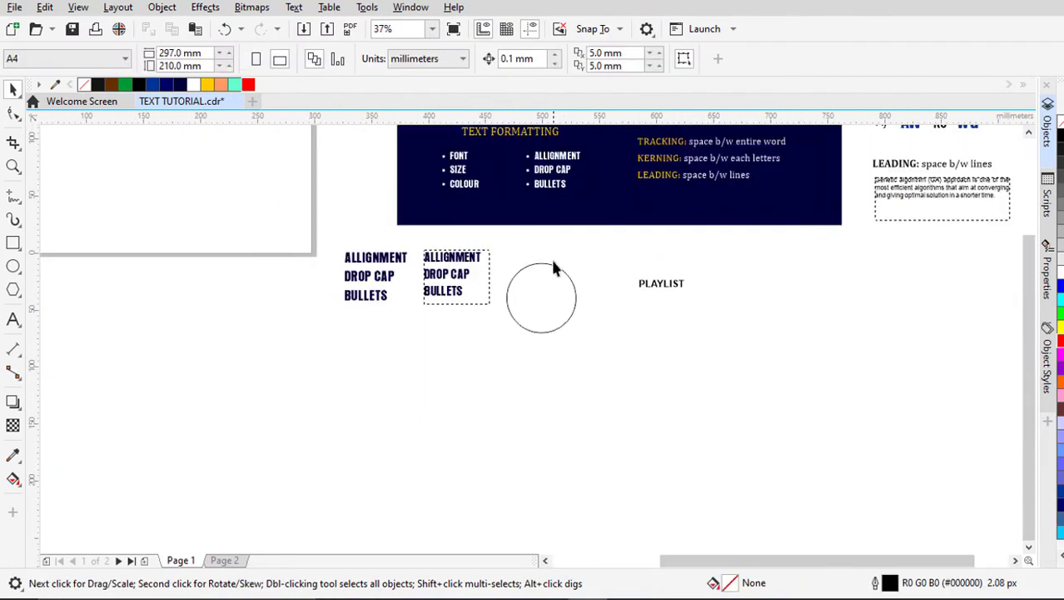
pyautogui.moveTo(559, 265); pyautogui.dragTo(593, 279)
pyautogui.scroll(1, 578, 295)
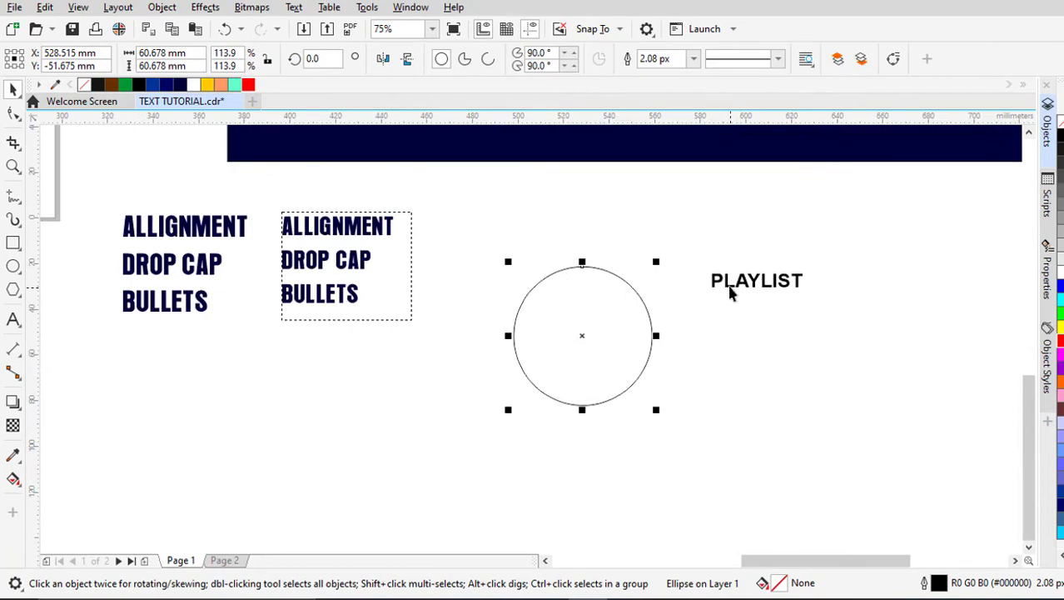
# Step: Fit the PLAYLIST text to the circle's path, centred over the top of the circle
pyautogui.click(730, 287)
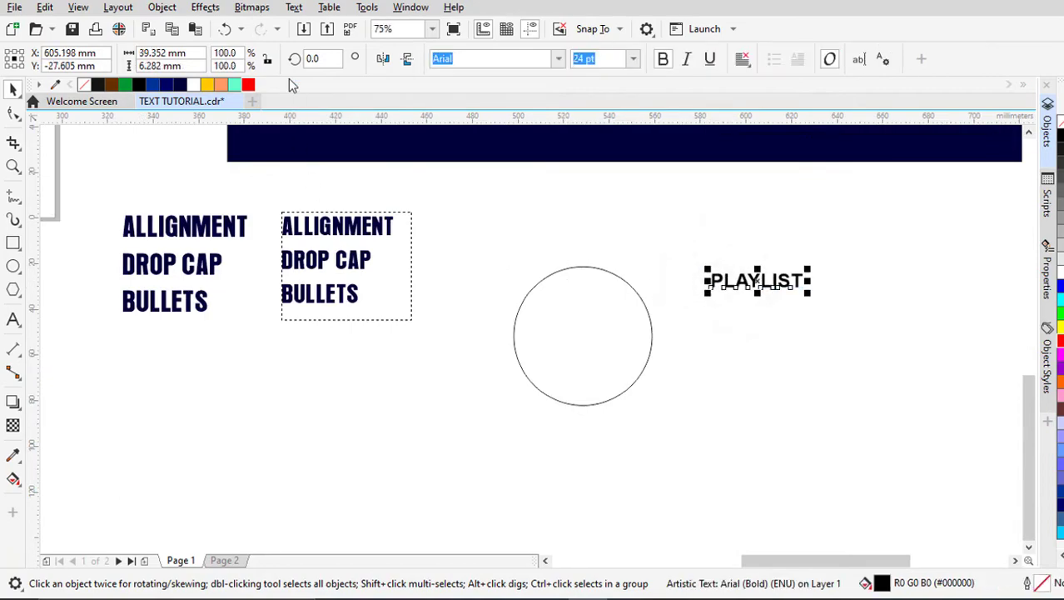
pyautogui.click(333, 9)
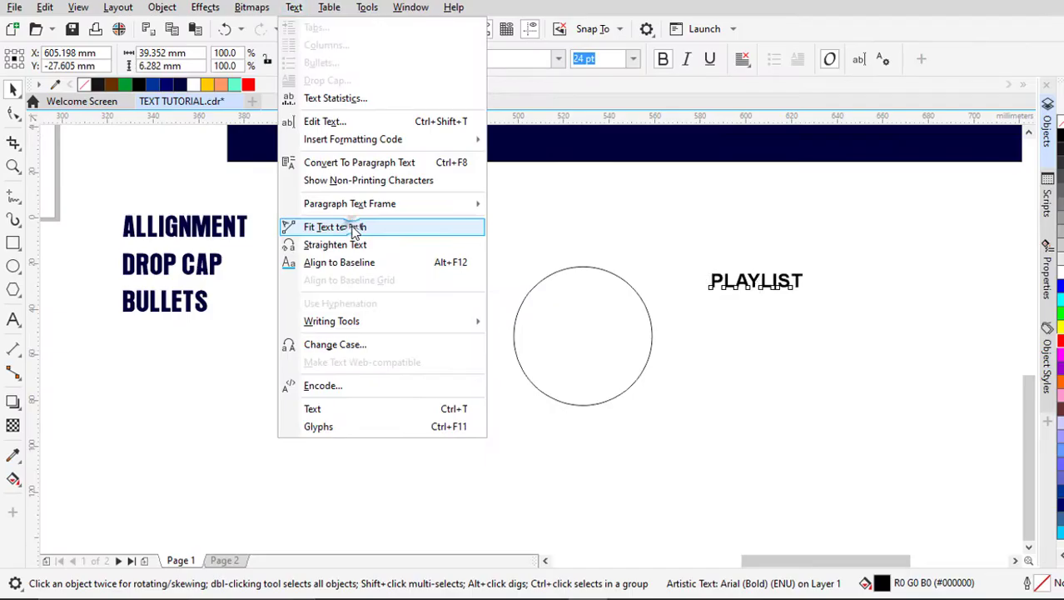
pyautogui.click(517, 333)
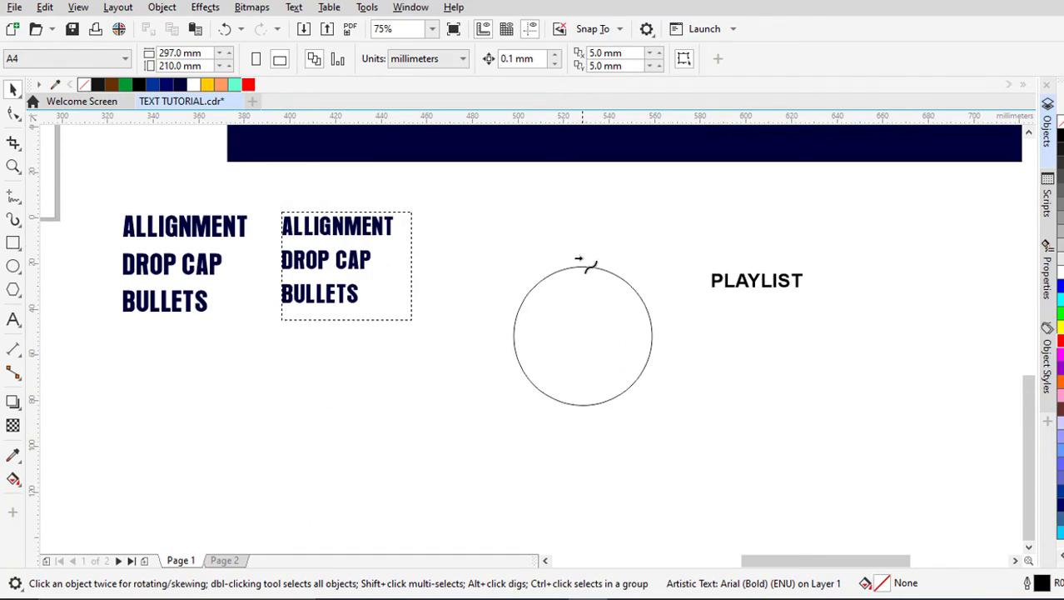
pyautogui.click(583, 265)
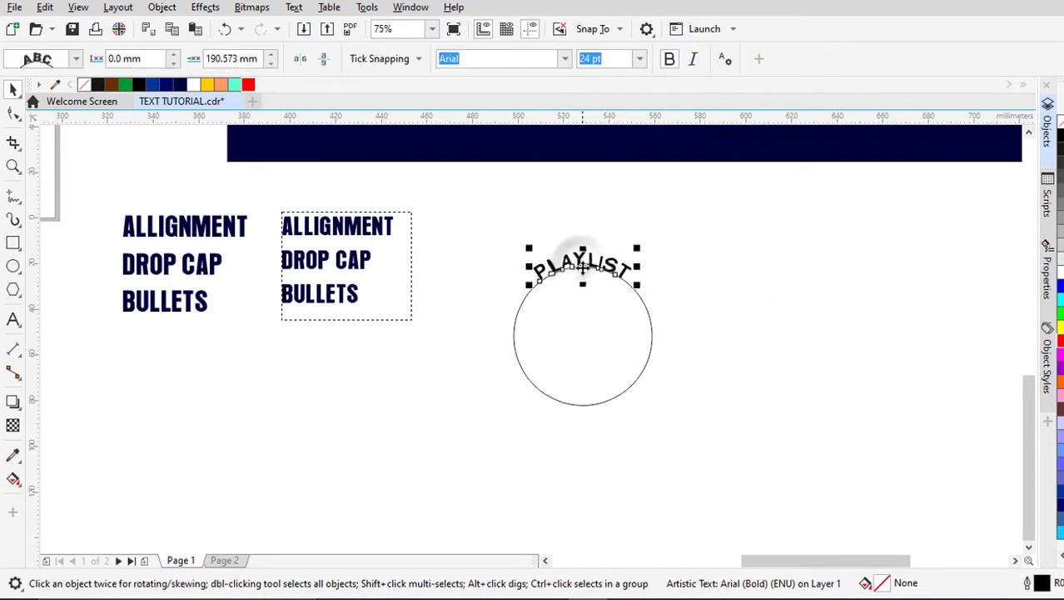
# Step: Set the PLAYLIST text's distance from the path to 0.5 mm and its offset along the path to 192.073 mm
pyautogui.scroll(2, 583, 265)
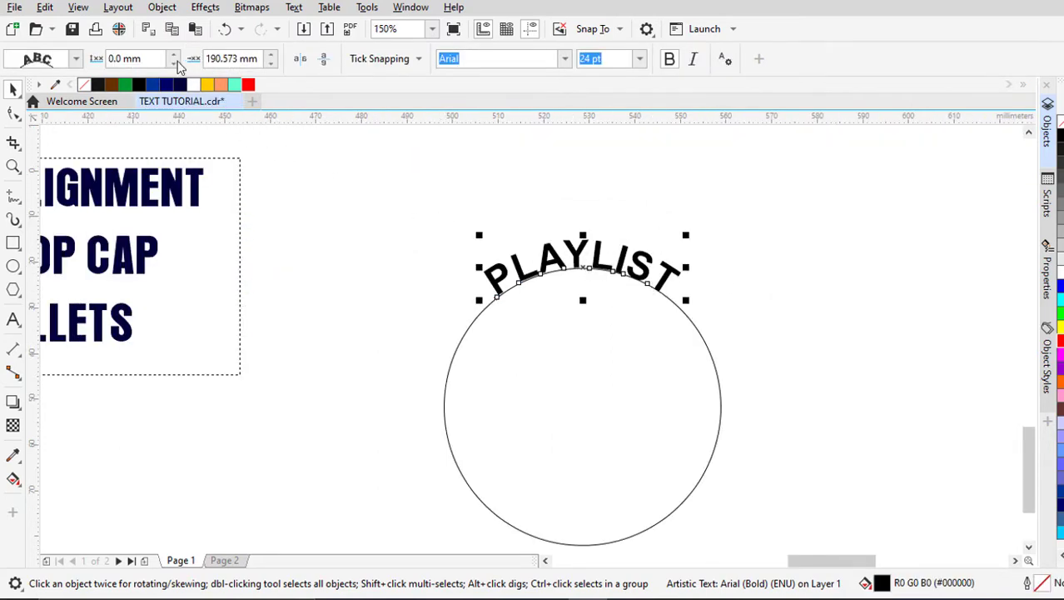
pyautogui.moveTo(172, 59)
pyautogui.mouseDown()
pyautogui.moveTo(173, 29)
pyautogui.moveTo(177, 59)
pyautogui.mouseUp()
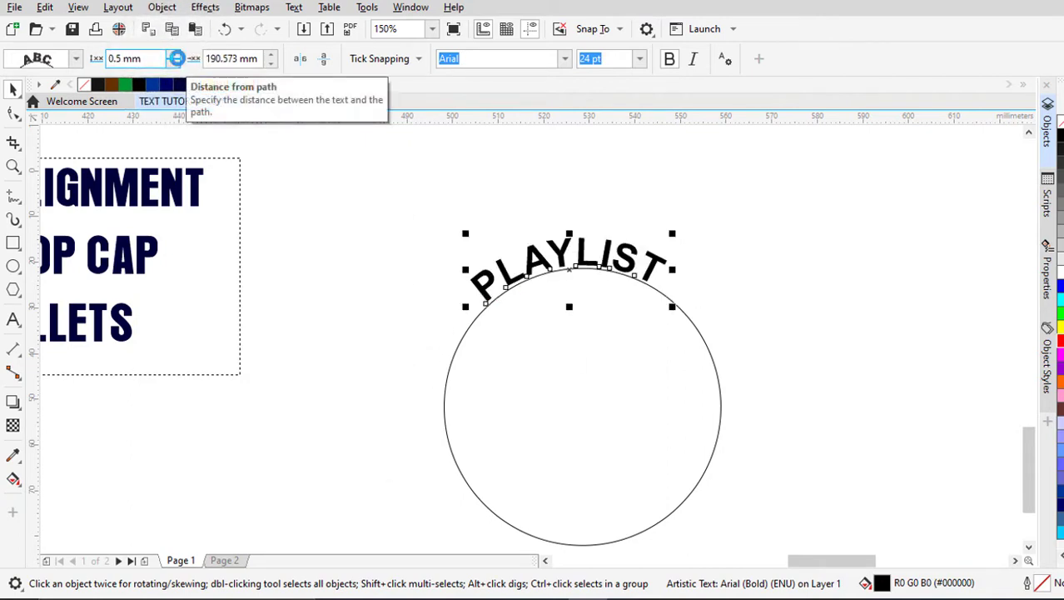
pyautogui.moveTo(270, 58)
pyautogui.mouseDown()
pyautogui.moveTo(275, 48)
pyautogui.moveTo(274, 67)
pyautogui.moveTo(276, 52)
pyautogui.mouseUp()
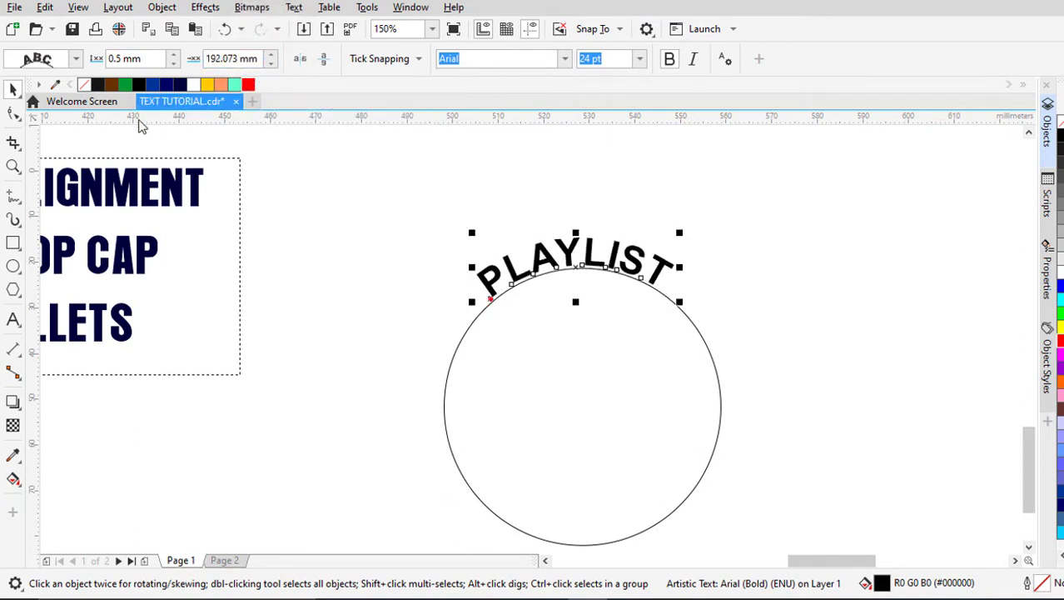
# Step: Widen the curved PLAYLIST text's letter spacing with the Shape tool, and colour all its letters blue
pyautogui.click(14, 115)
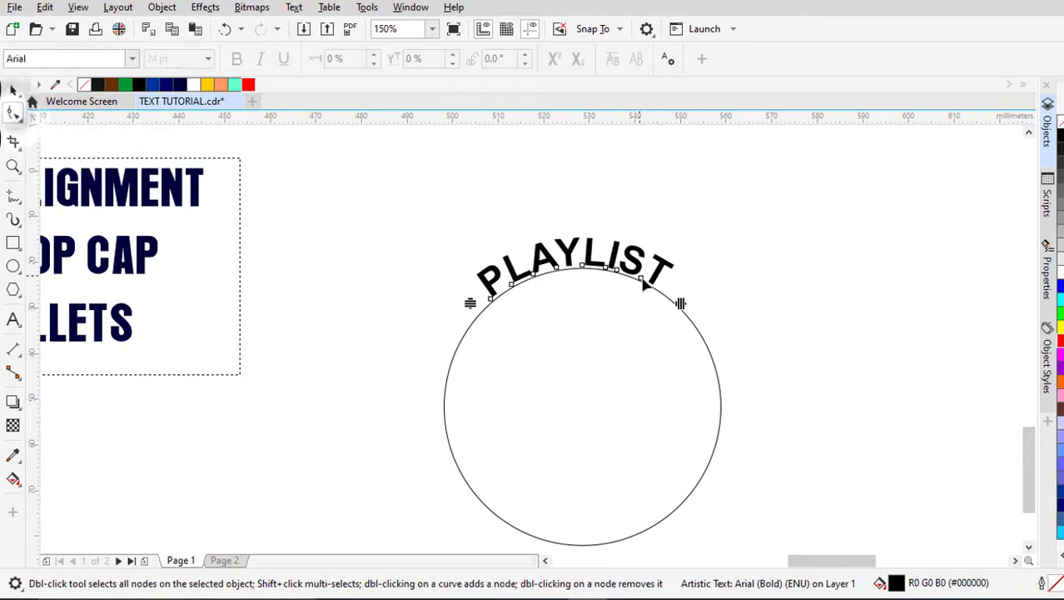
pyautogui.moveTo(678, 301); pyautogui.dragTo(728, 346)
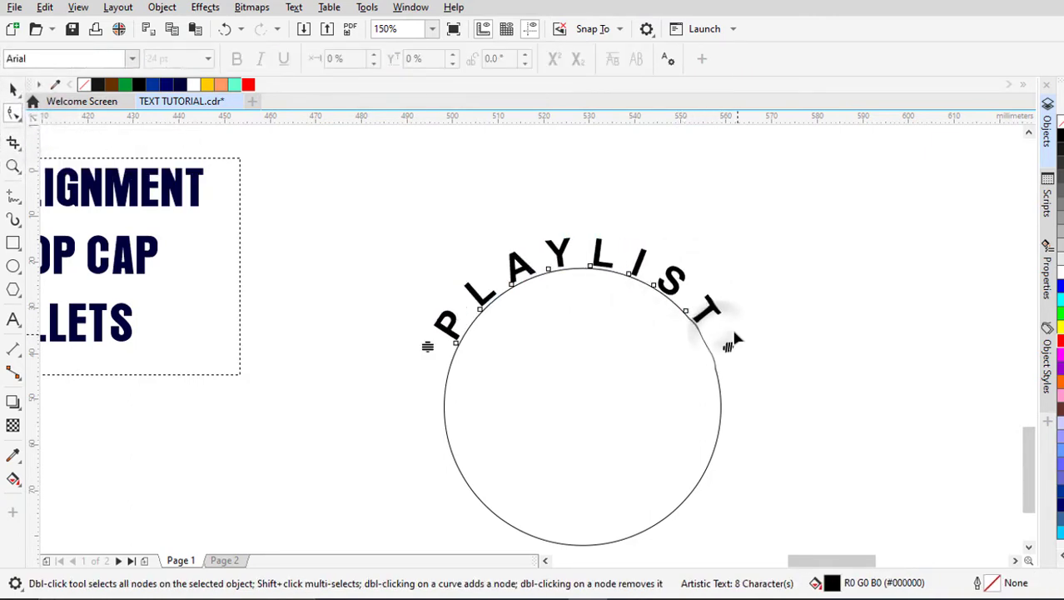
pyautogui.click(14, 320)
pyautogui.click(590, 252)
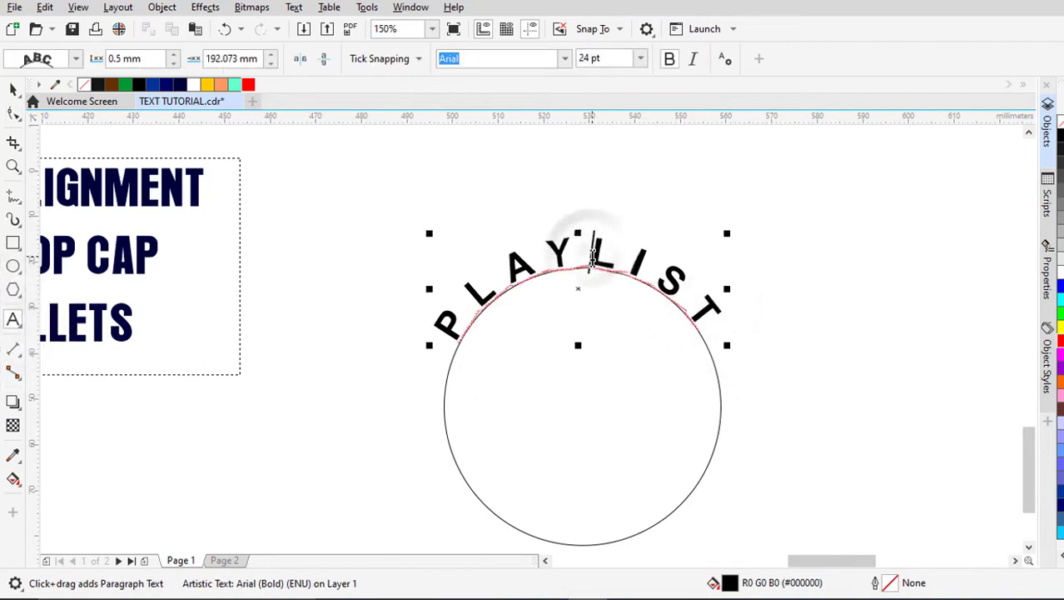
pyautogui.hotkey('ctrl', 'a')
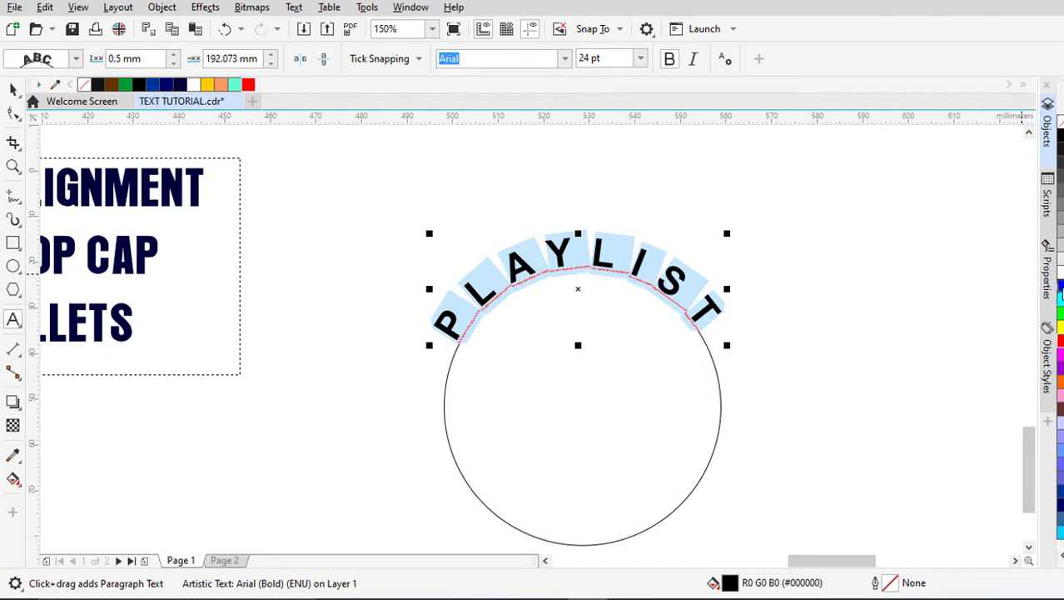
pyautogui.click(1060, 287)
pyautogui.click(13, 90)
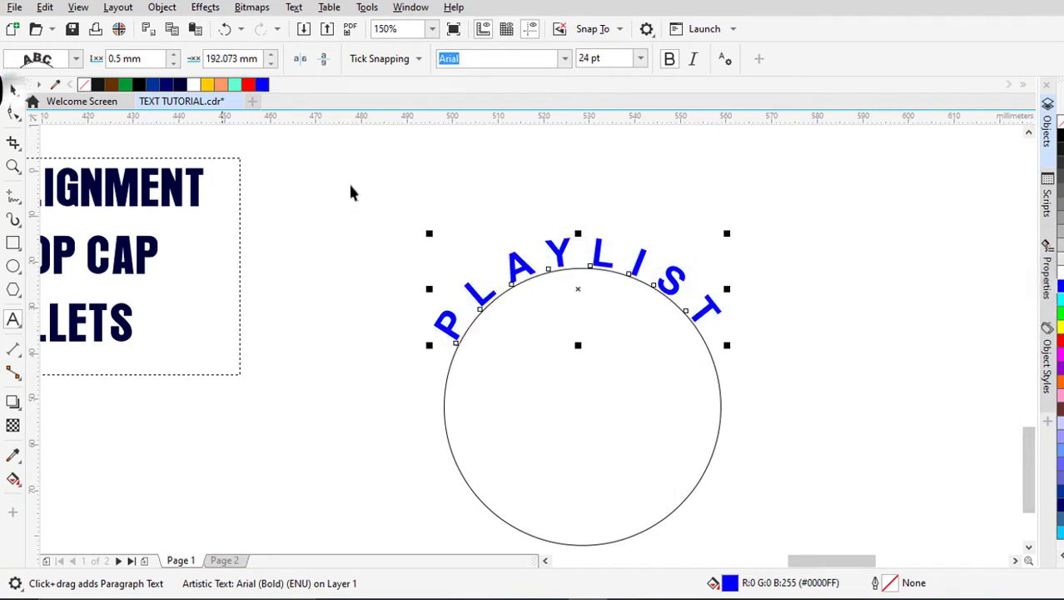
pyautogui.click(631, 202)
# Step: Remove the outline from the circle that carries the PLAYLIST text
pyautogui.scroll(-1, 607, 258)
pyautogui.scroll(1, 590, 284)
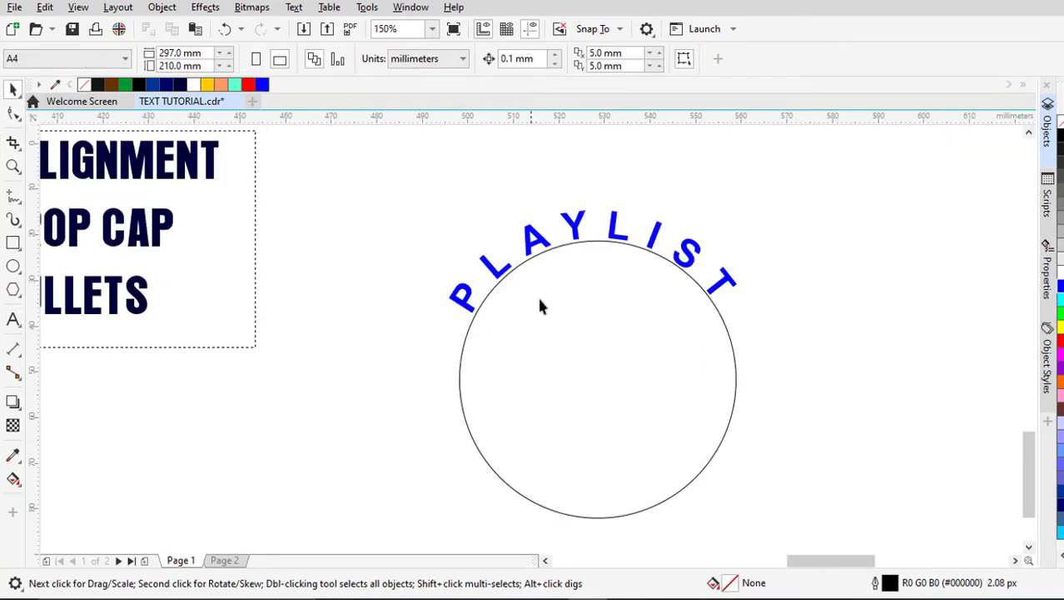
pyautogui.click(587, 393)
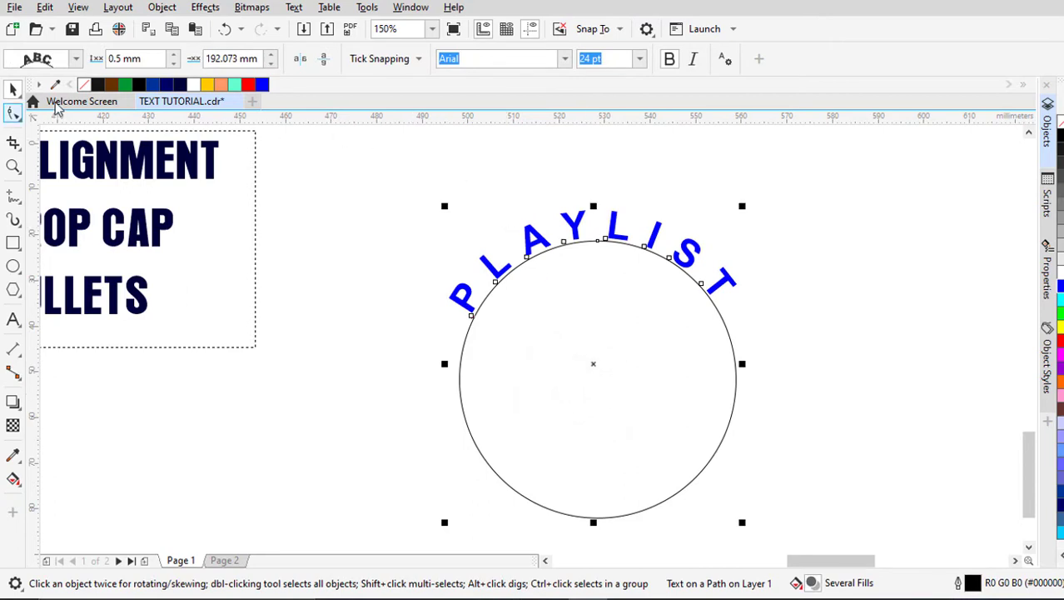
pyautogui.rightClick(84, 84)
pyautogui.scroll(-1, 555, 256)
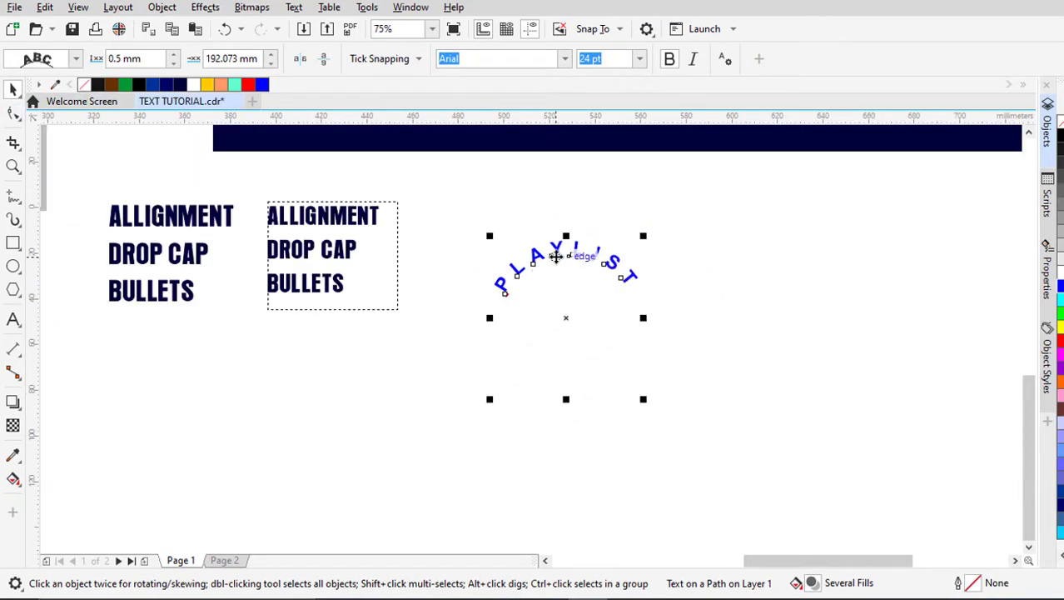
pyautogui.scroll(1, 555, 257)
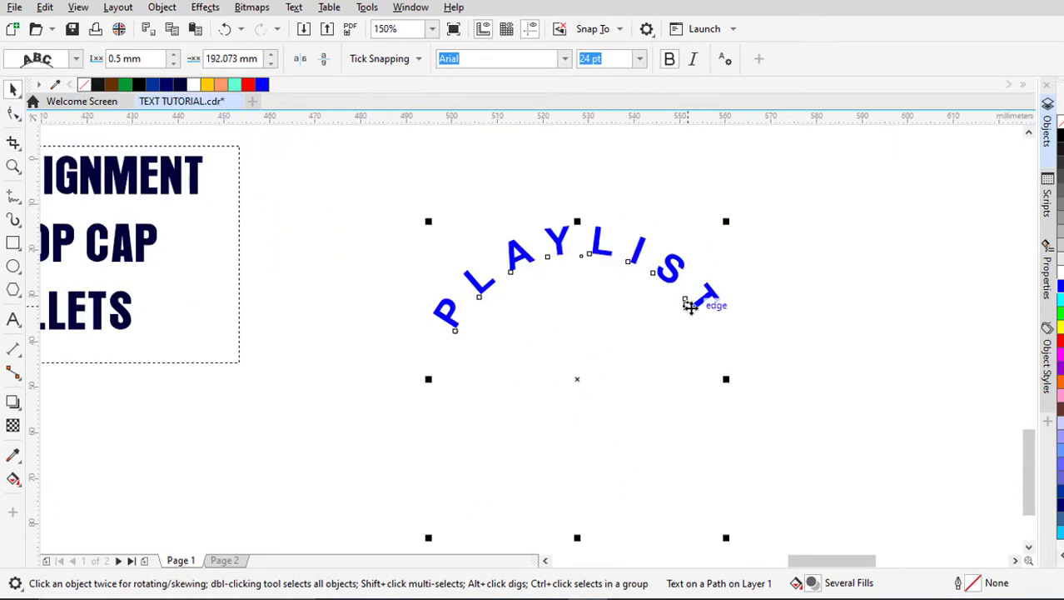
pyautogui.scroll(-2, 553, 331)
pyautogui.click(518, 283)
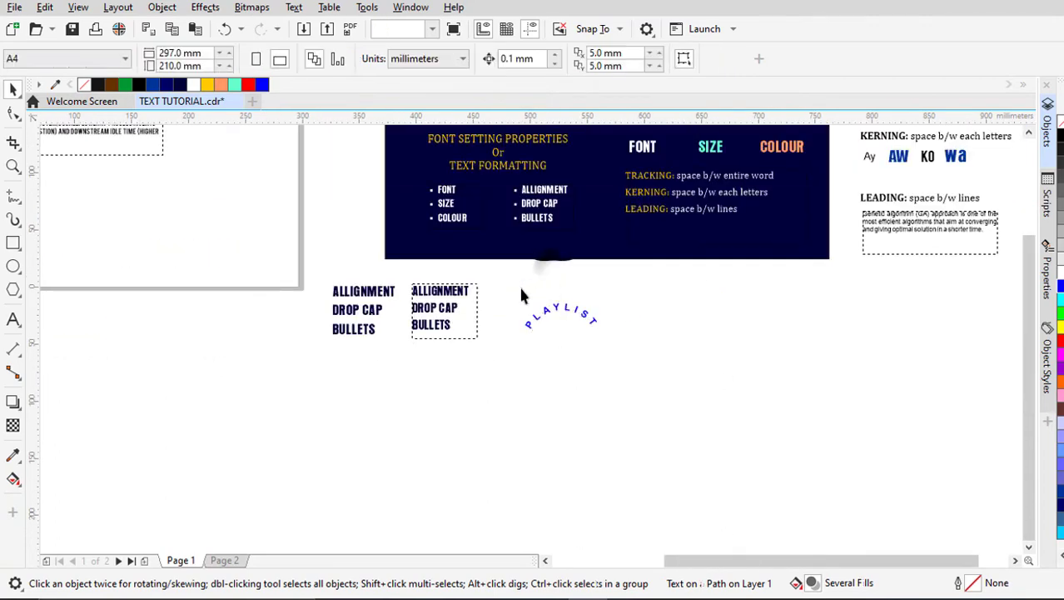
# Step: Examine the Typography banner and its tracking, kerning and leading definitions
pyautogui.scroll(-1, 335, 285)
pyautogui.scroll(1, 297, 217)
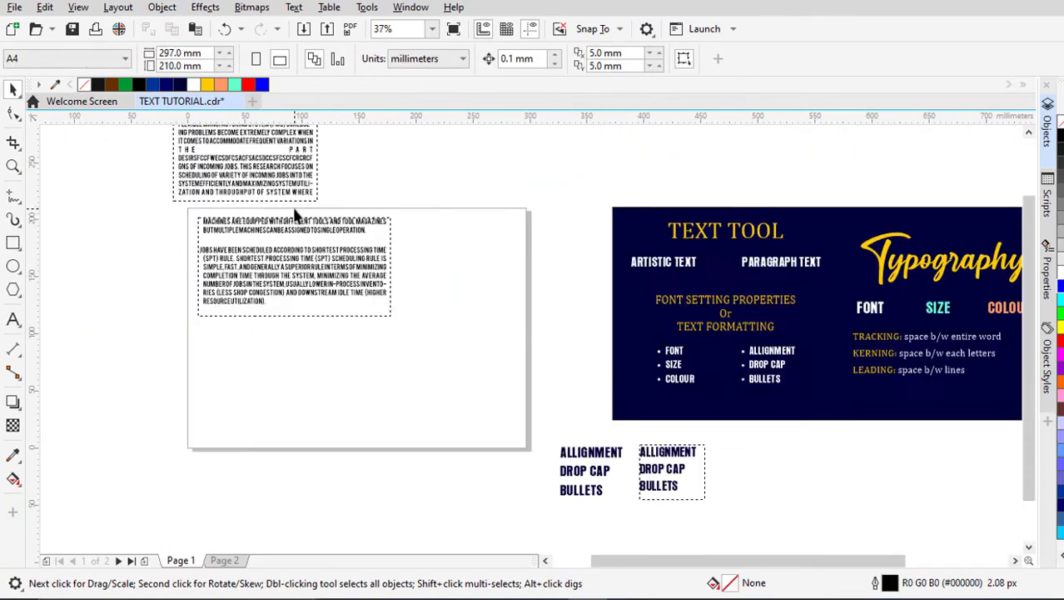
pyautogui.scroll(-1, 278, 256)
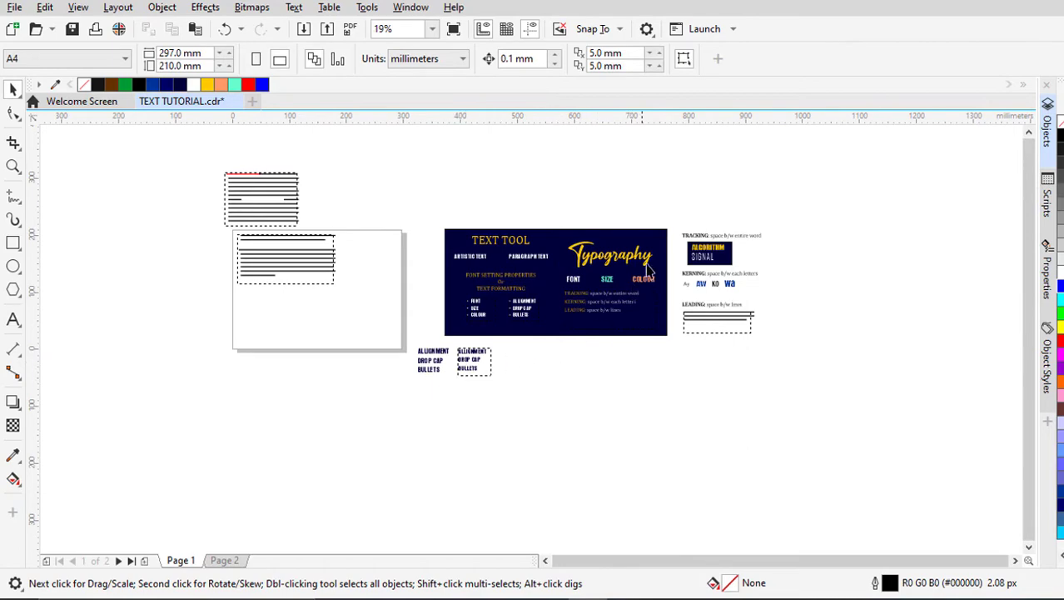
pyautogui.scroll(2, 480, 288)
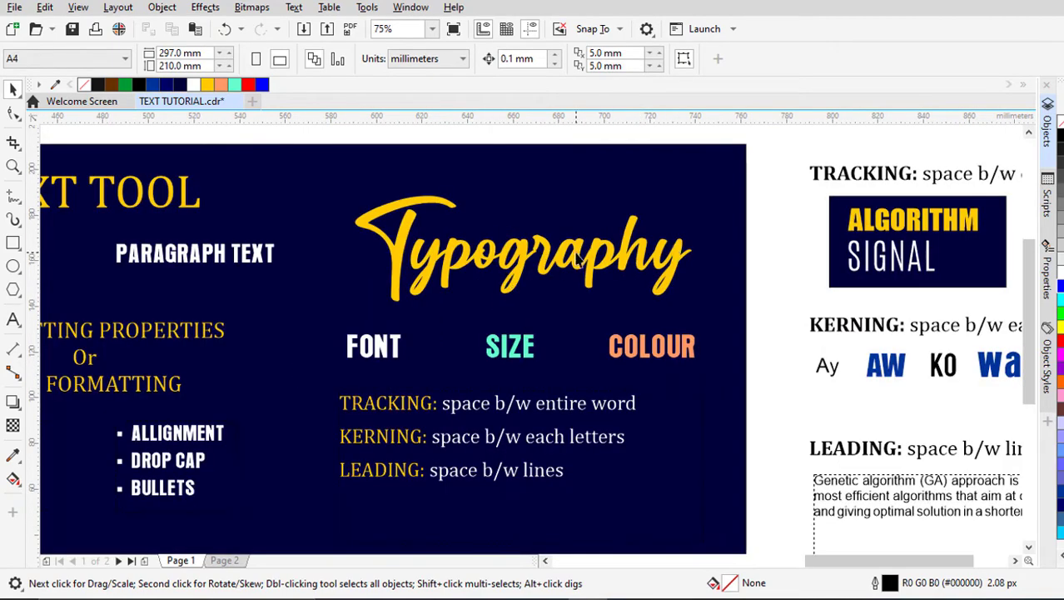
pyautogui.scroll(-1, 577, 261)
pyautogui.scroll(1, 543, 277)
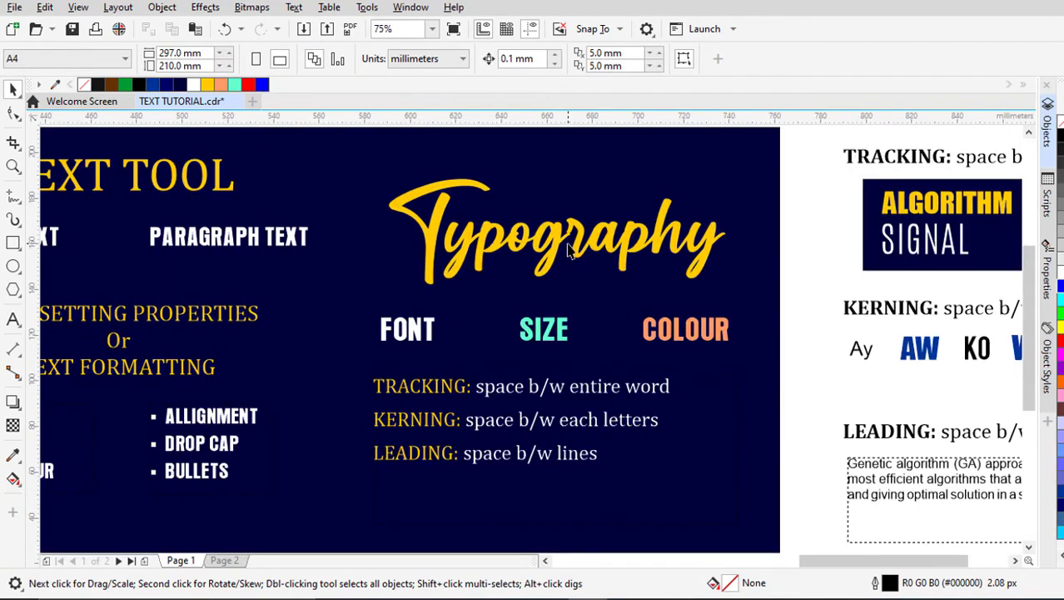
pyautogui.scroll(-1, 568, 250)
pyautogui.scroll(2, 551, 265)
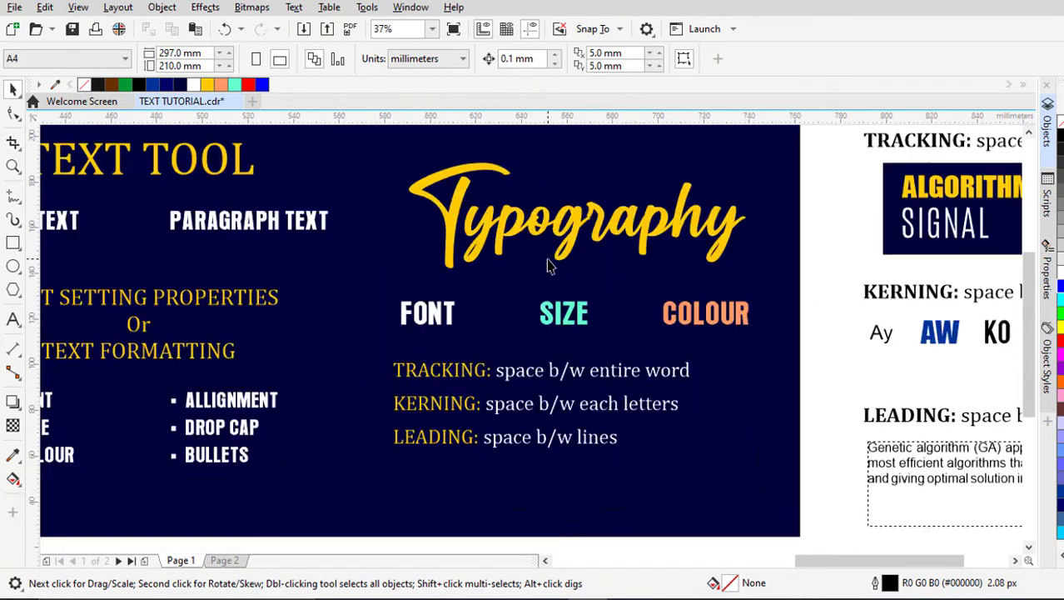
pyautogui.scroll(-1, 512, 277)
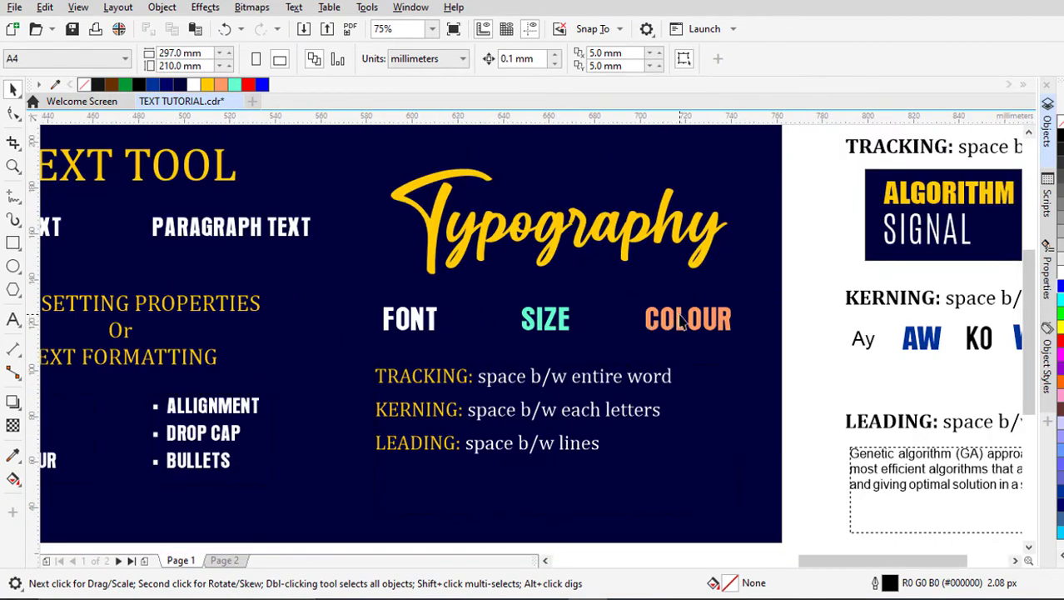
pyautogui.scroll(-1, 522, 319)
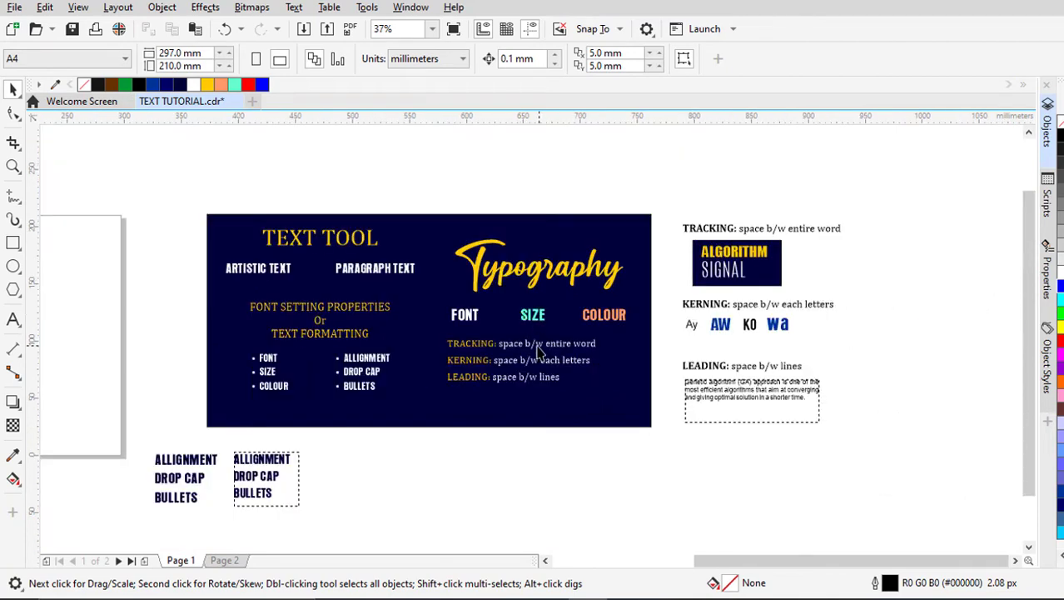
pyautogui.scroll(1, 538, 352)
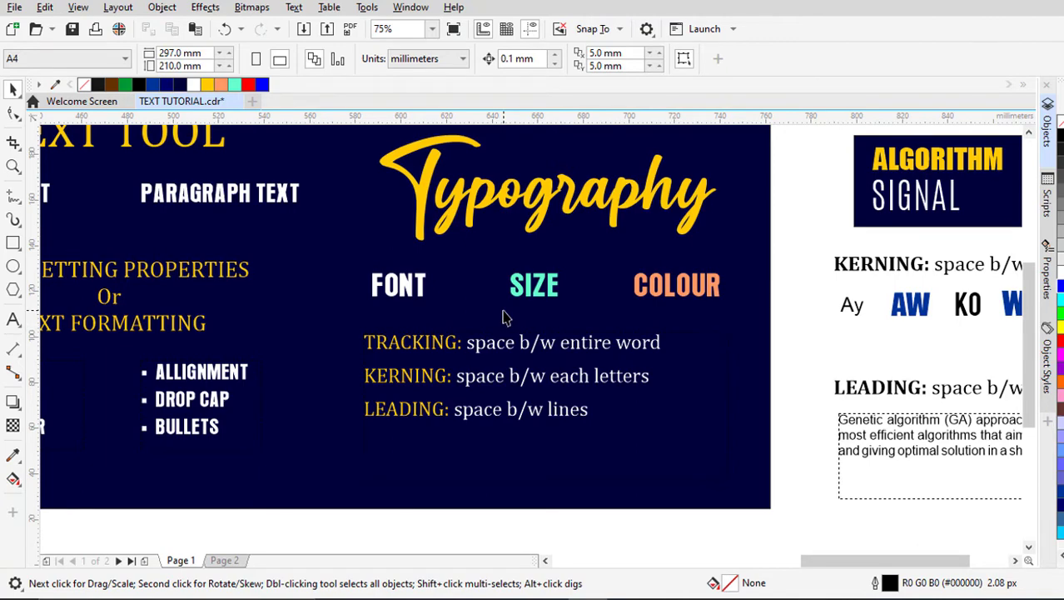
pyautogui.scroll(-1, 503, 317)
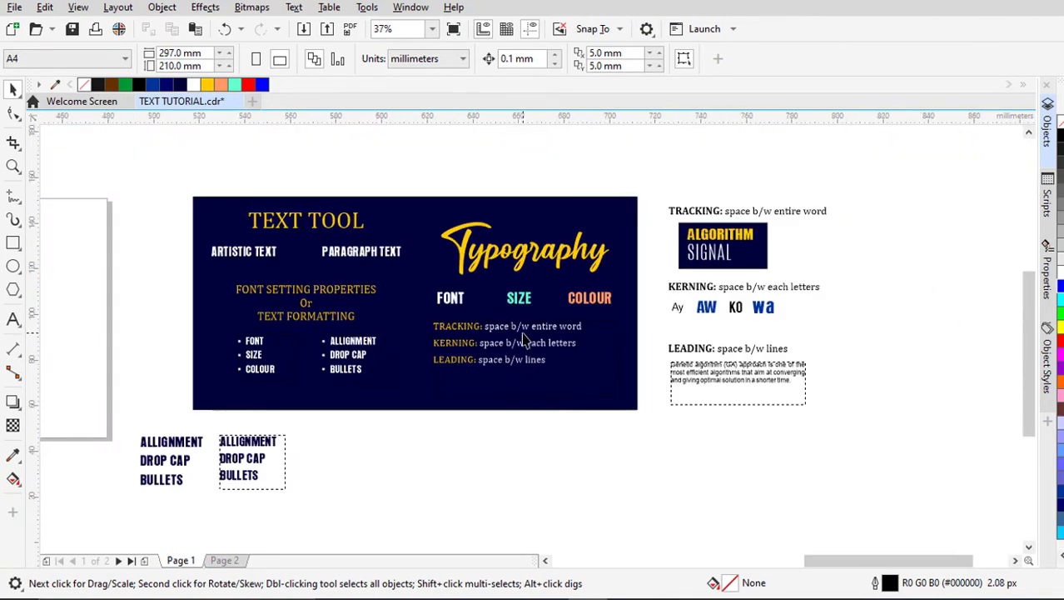
pyautogui.scroll(1, 521, 333)
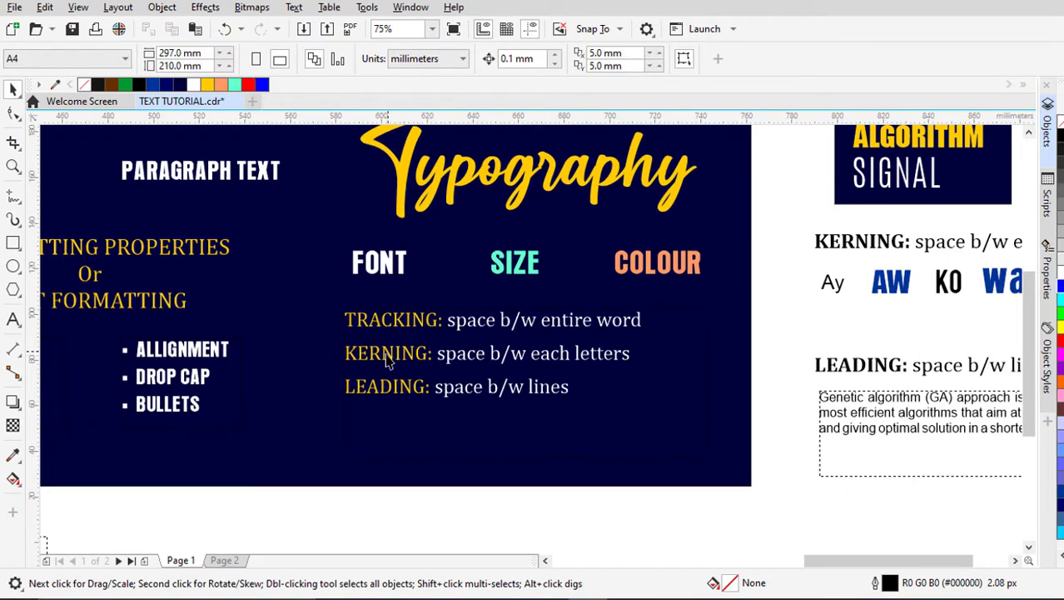
pyautogui.scroll(-1, 400, 364)
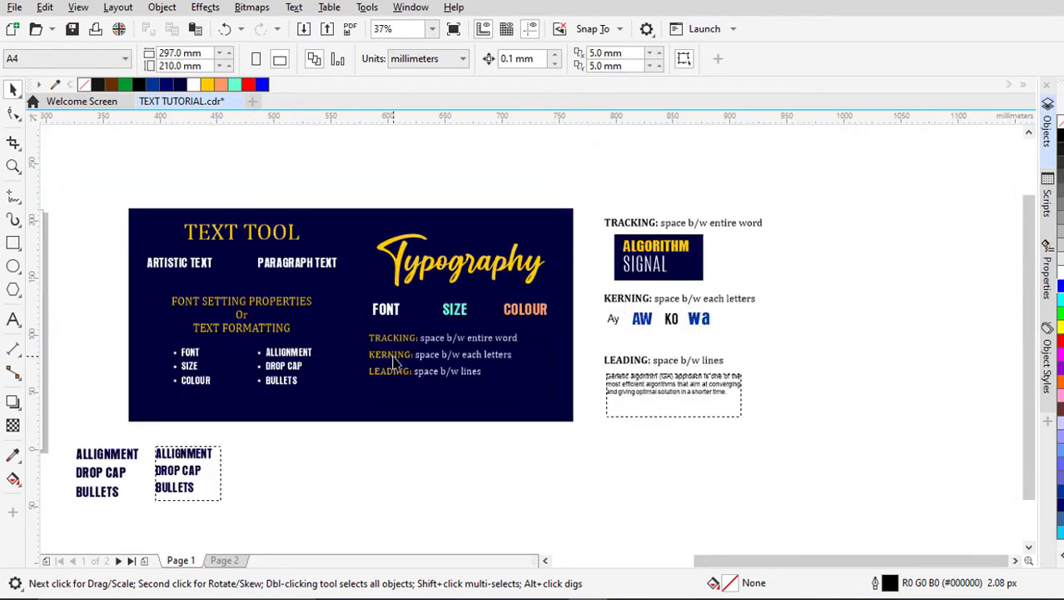
# Step: Set the character spacing of SIGNAL to 84% so the word spans the width of ALGORITHM above it
pyautogui.scroll(1, 665, 254)
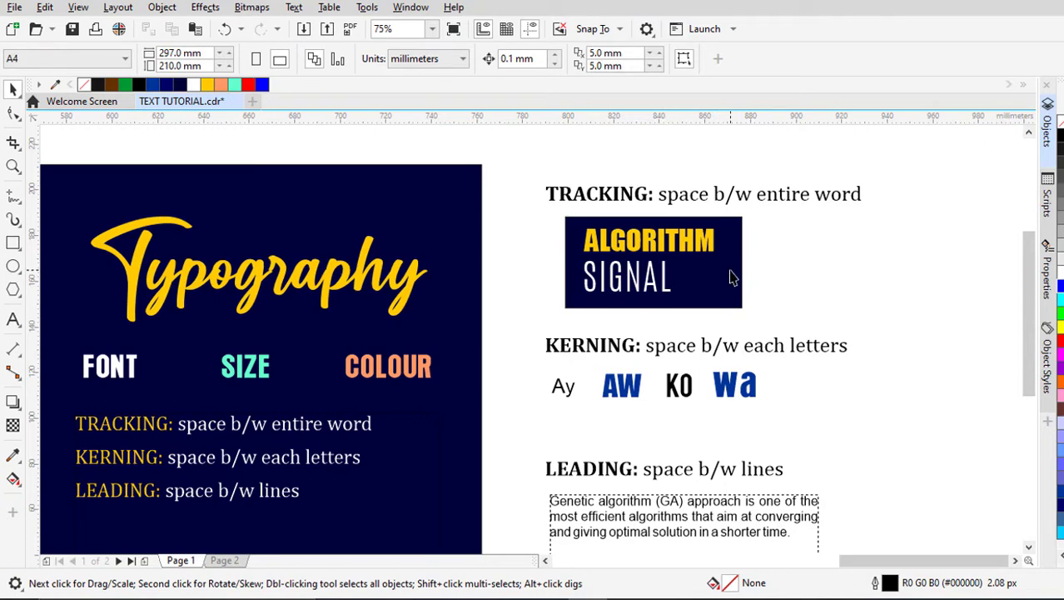
pyautogui.scroll(1, 639, 297)
pyautogui.click(638, 298)
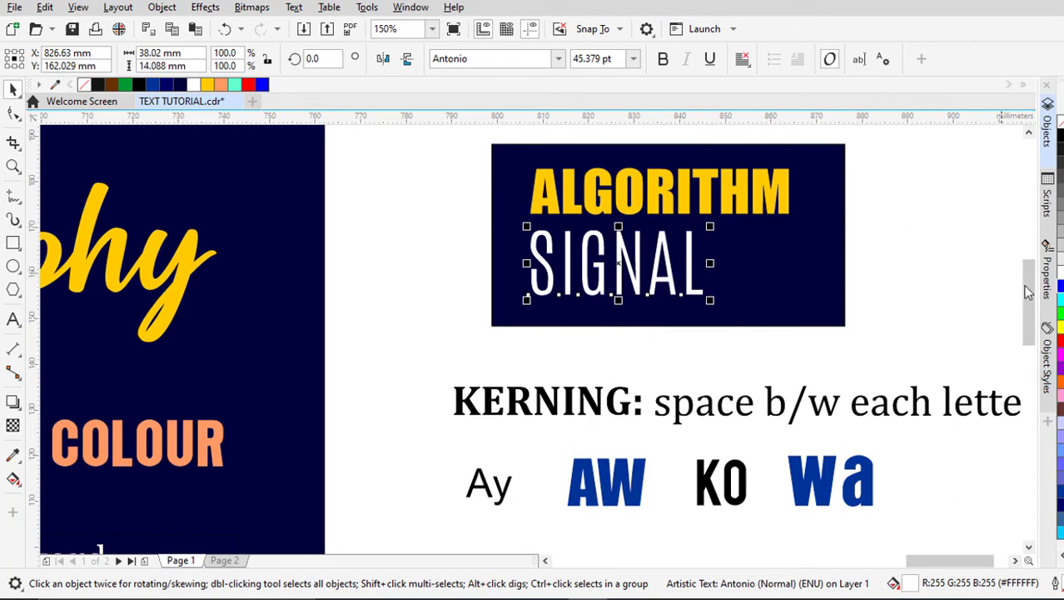
pyautogui.click(1047, 274)
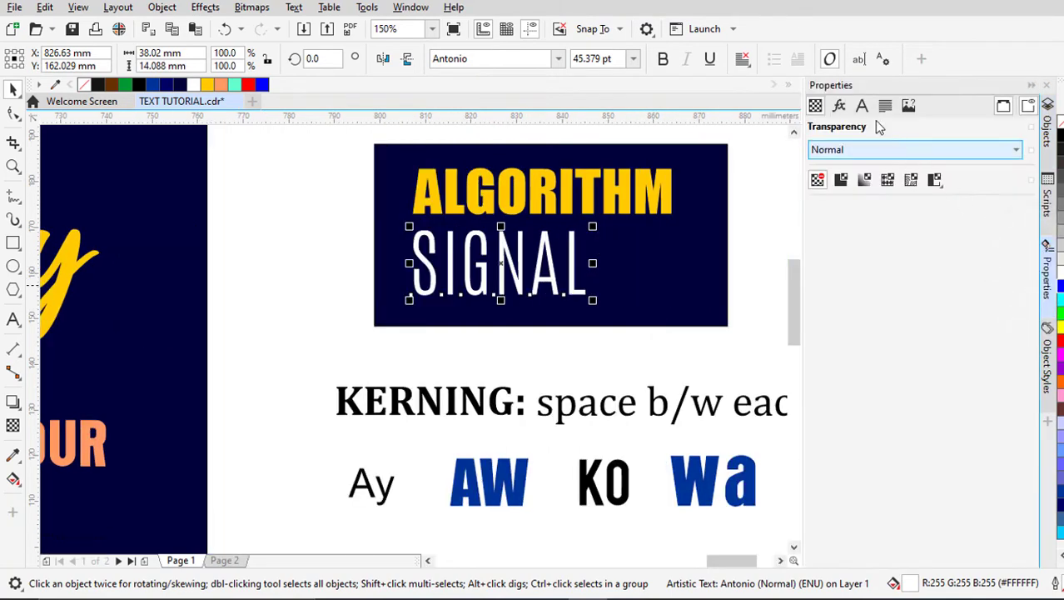
pyautogui.click(862, 106)
pyautogui.click(886, 107)
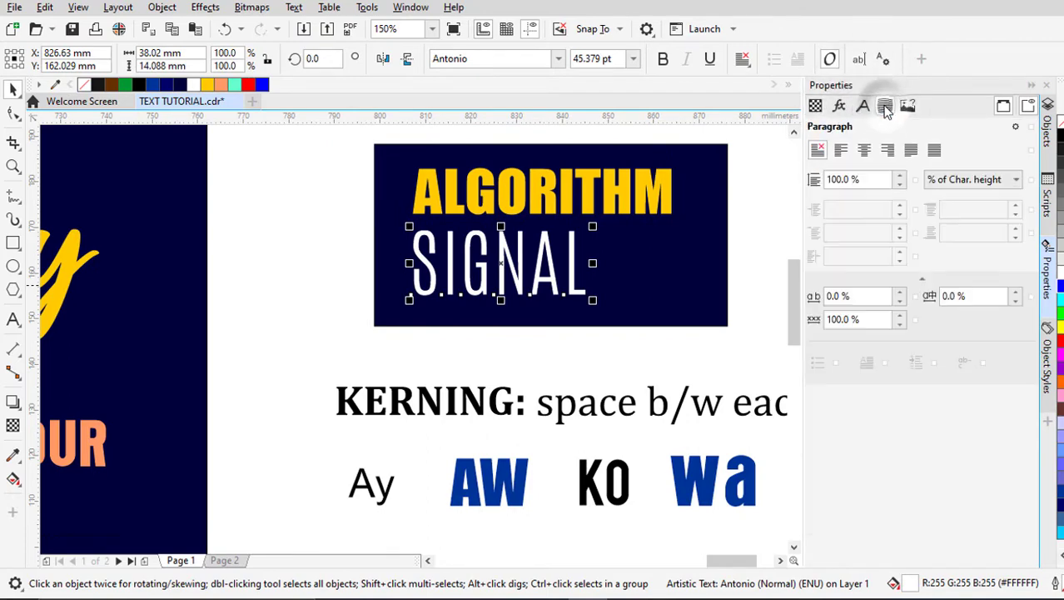
pyautogui.click(832, 297)
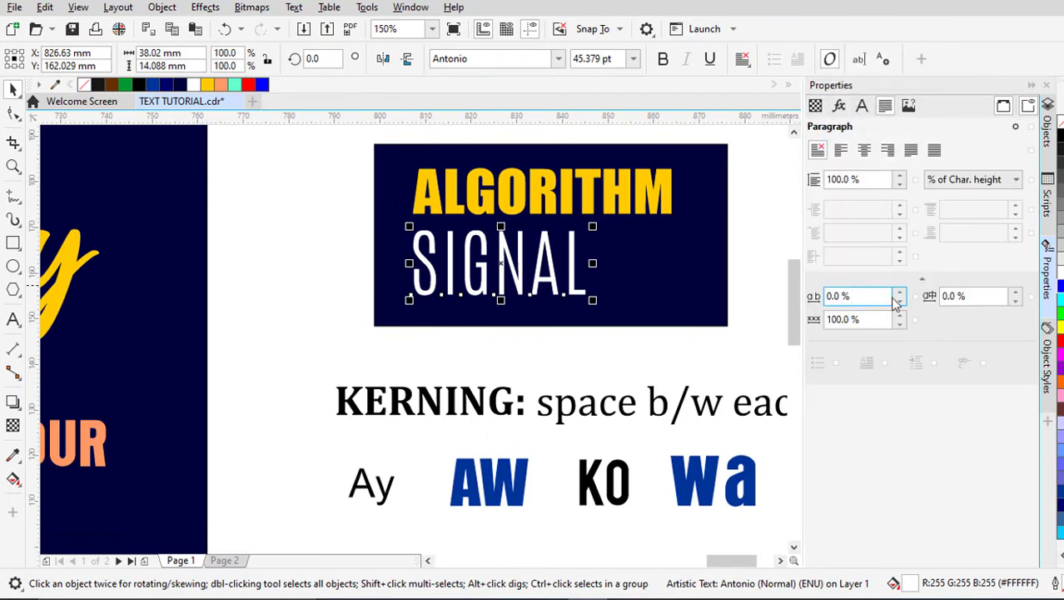
pyautogui.moveTo(898, 296); pyautogui.dragTo(916, 237)
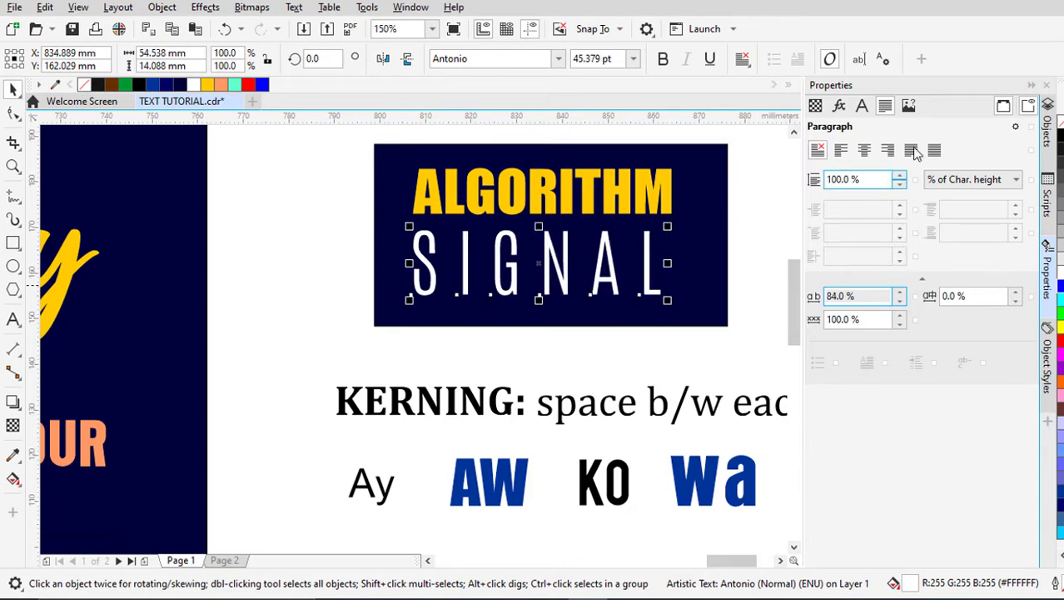
pyautogui.click(1033, 86)
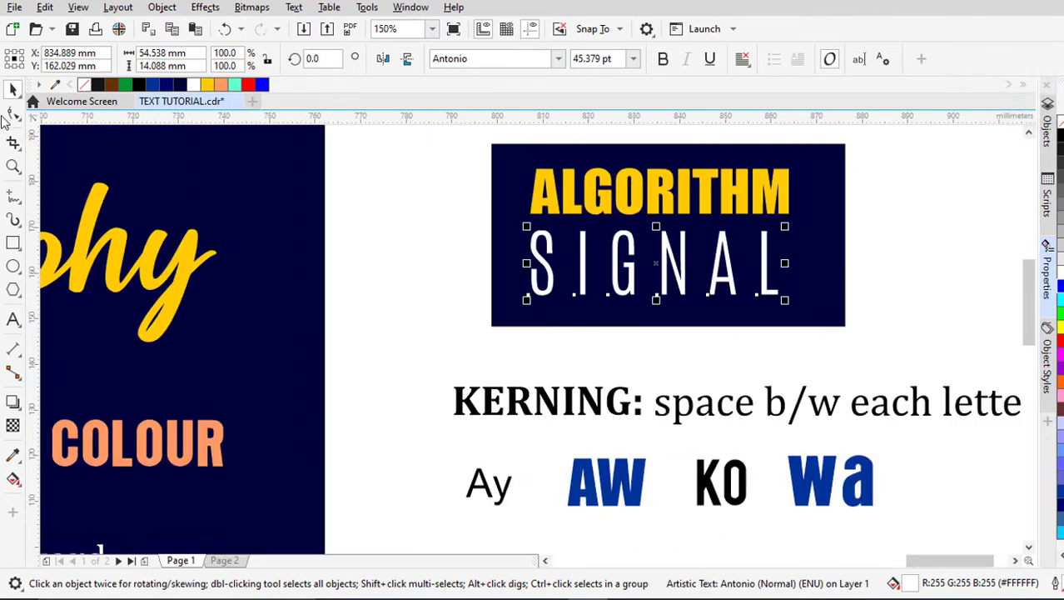
# Step: Widen SIGNAL's letter spacing slightly with the Shape tool so the word ends level with ALGORITHM above it
pyautogui.click(11, 116)
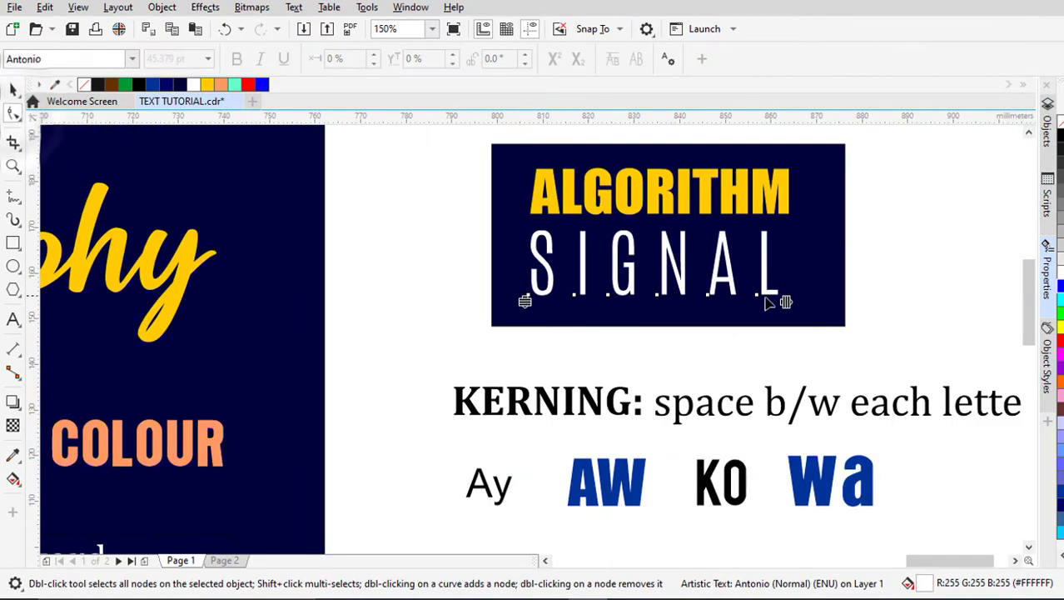
pyautogui.moveTo(786, 301)
pyautogui.mouseDown()
pyautogui.moveTo(696, 304)
pyautogui.moveTo(797, 302)
pyautogui.mouseUp()
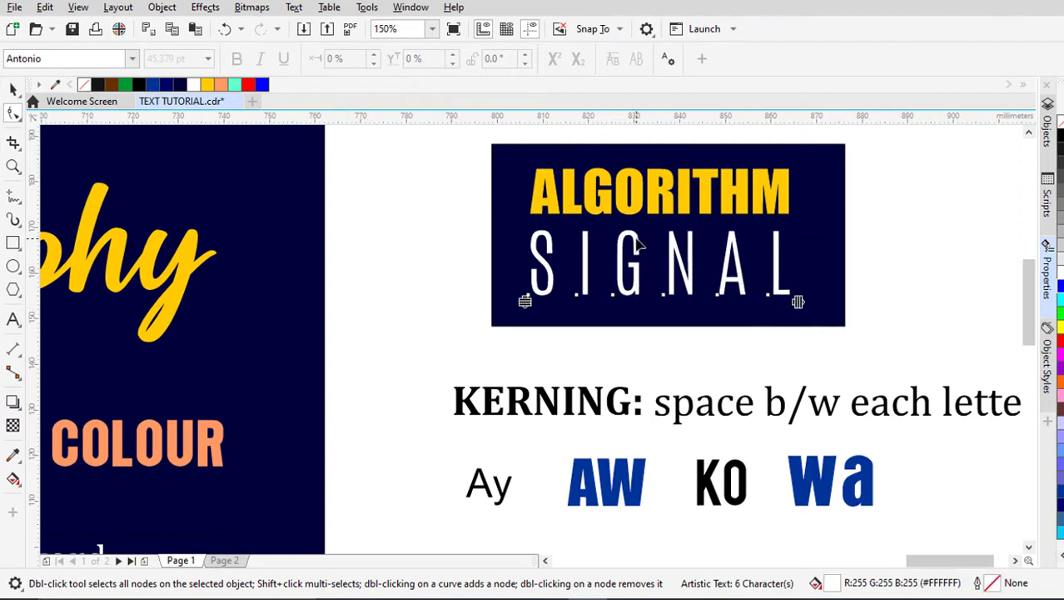
pyautogui.scroll(-2, 637, 244)
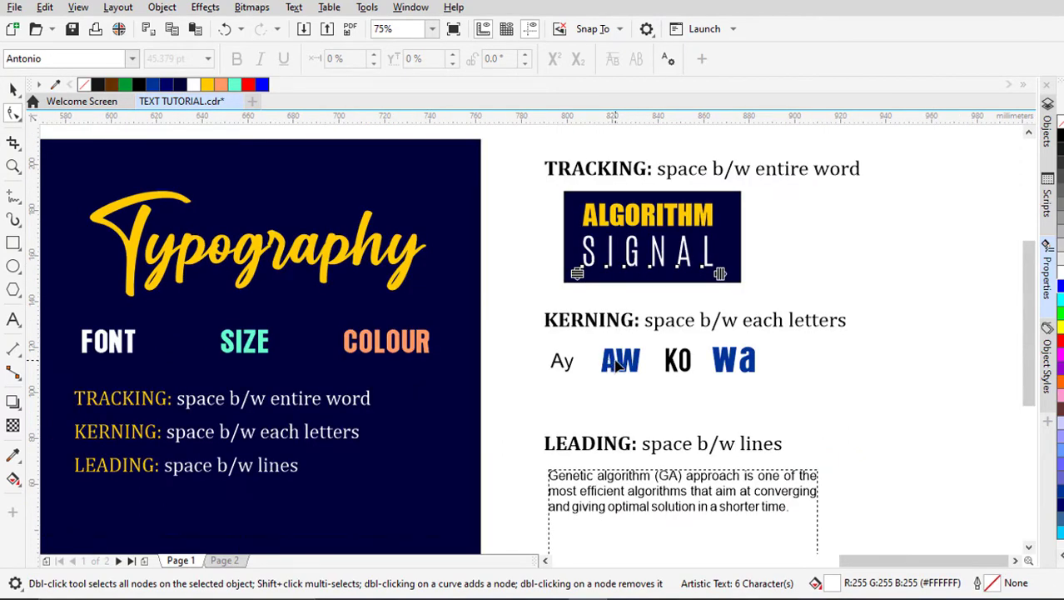
pyautogui.scroll(2, 618, 366)
pyautogui.click(12, 88)
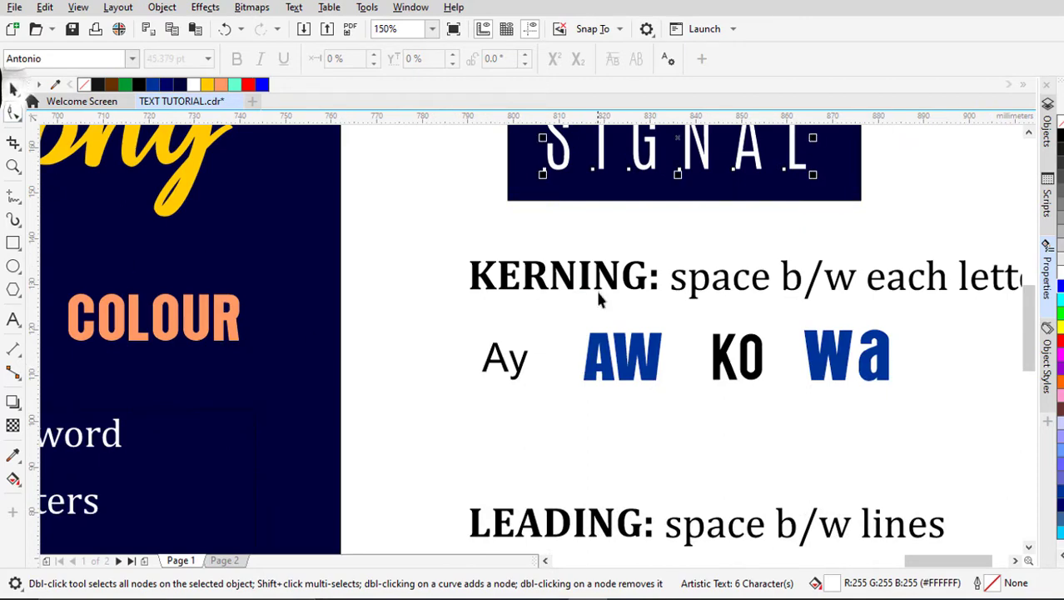
pyautogui.scroll(-2, 599, 296)
pyautogui.click(796, 243)
pyautogui.click(666, 250)
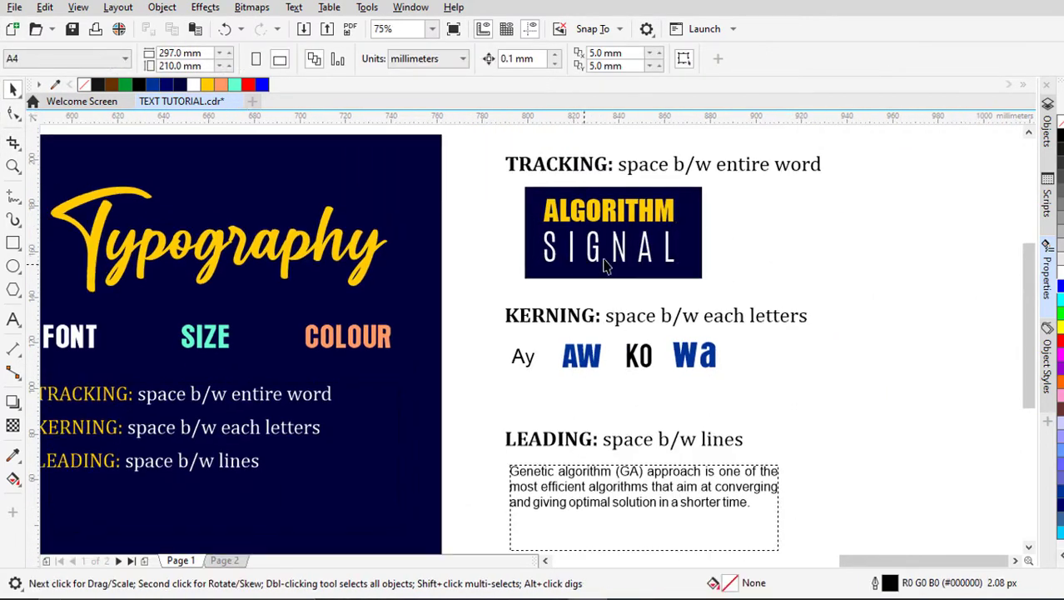
# Step: Adjust the spacing between the letters of the blue AW kerning sample with the Shape tool
pyautogui.scroll(2, 600, 259)
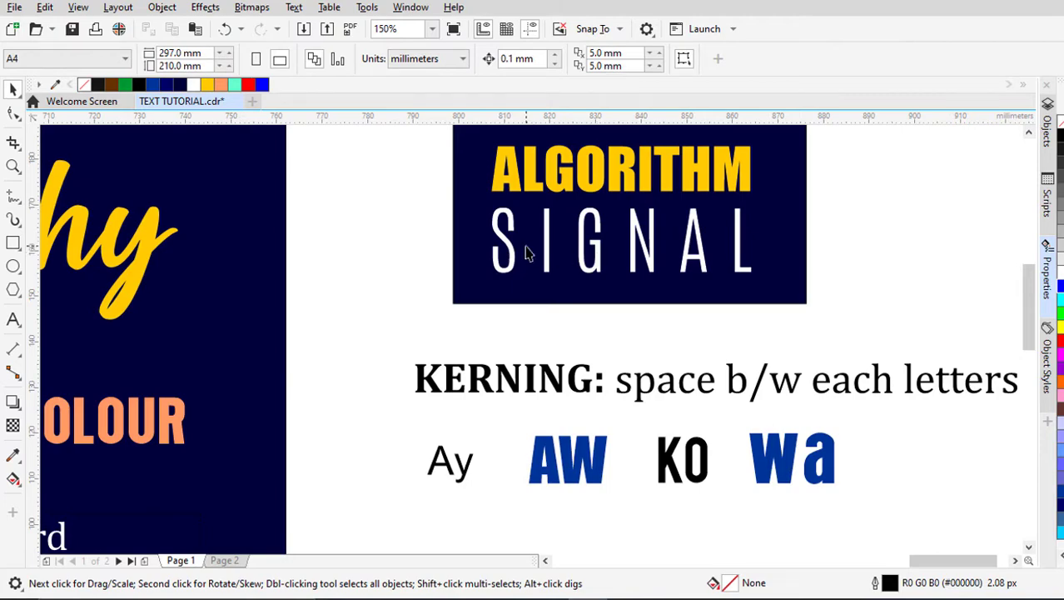
pyautogui.scroll(-2, 526, 252)
pyautogui.scroll(2, 547, 352)
pyautogui.click(546, 350)
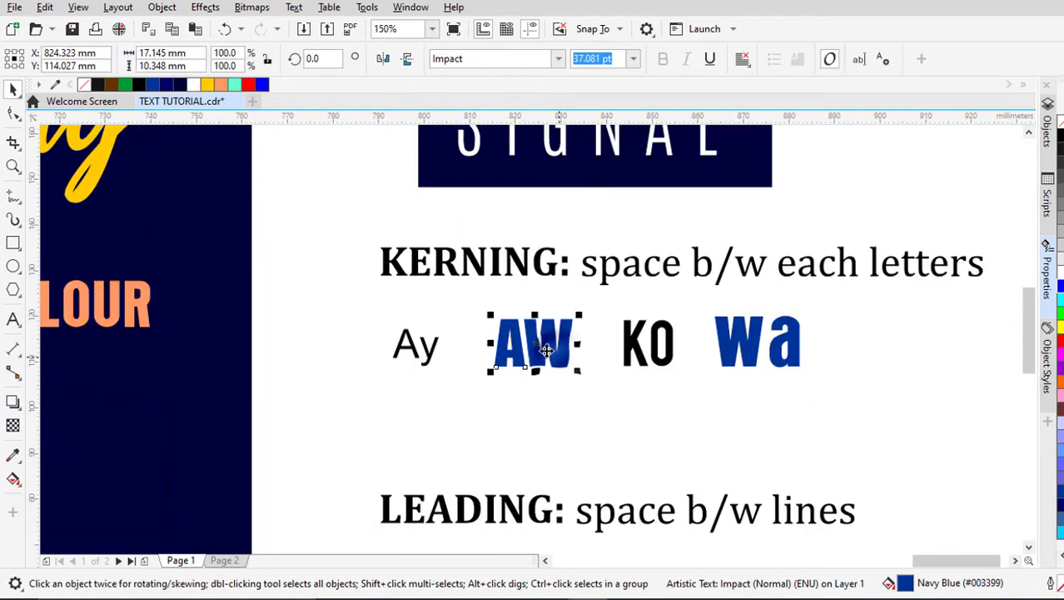
pyautogui.click(12, 113)
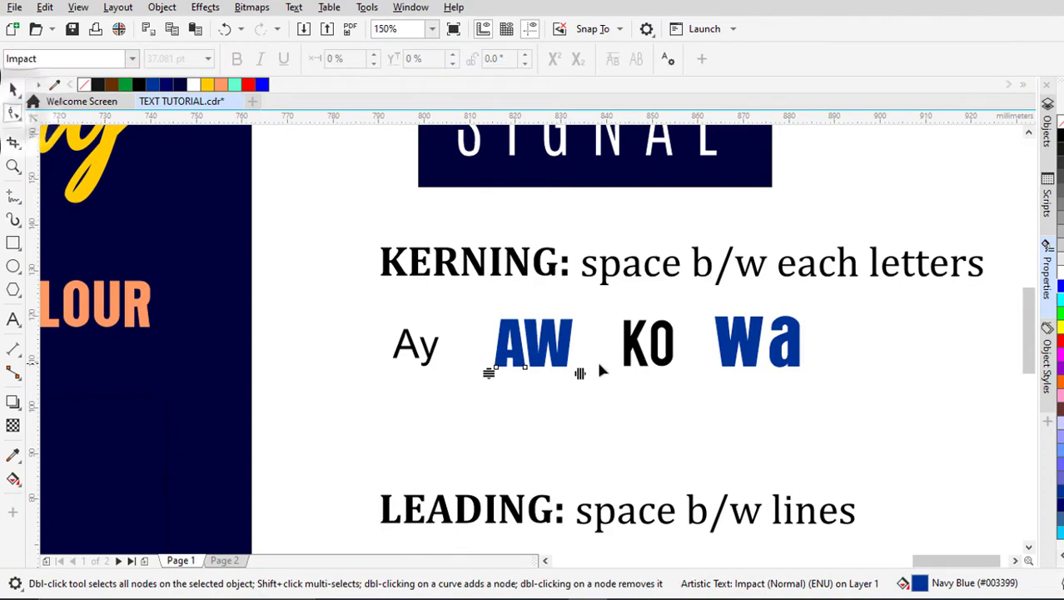
pyautogui.moveTo(579, 373)
pyautogui.mouseDown()
pyautogui.moveTo(596, 374)
pyautogui.moveTo(570, 375)
pyautogui.moveTo(584, 379)
pyautogui.mouseUp()
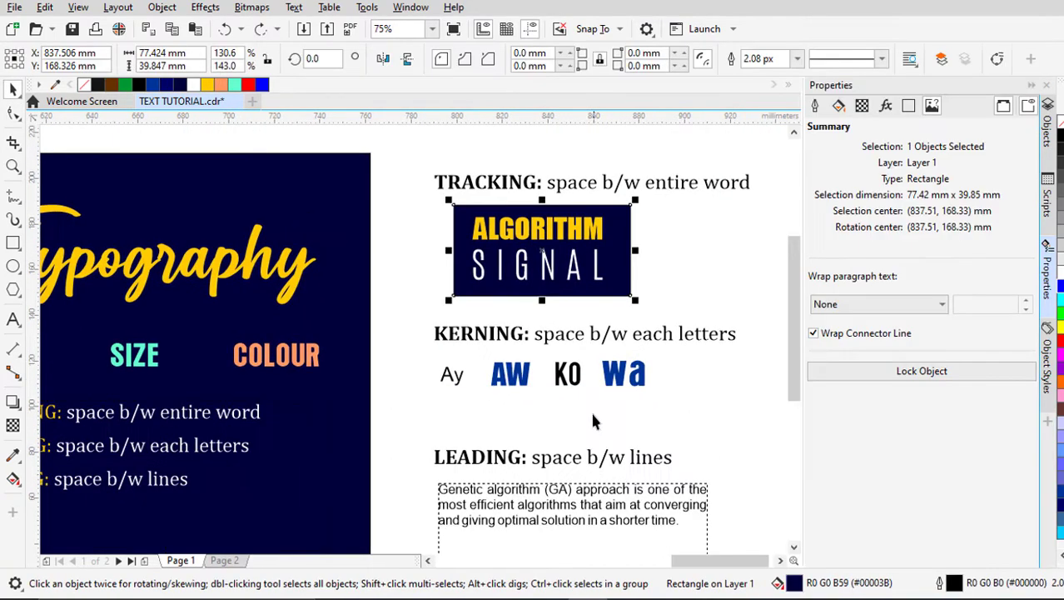
# Step: Increase the LEADING sample paragraph's line spacing to about 142% of character height with the Shape tool, and widen its frame to about 121 mm
pyautogui.scroll(-2, 573, 374)
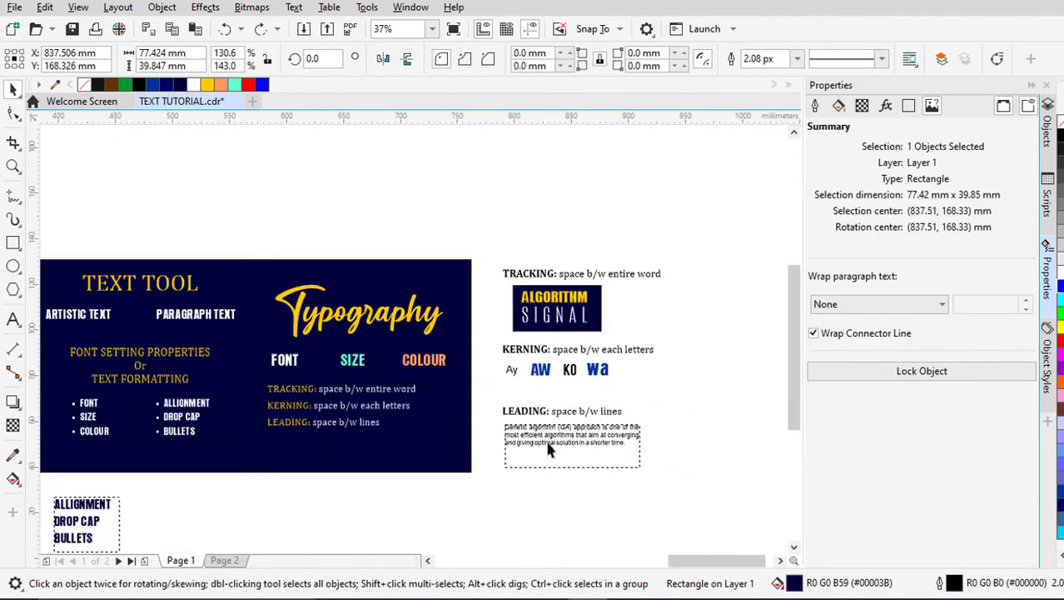
pyautogui.scroll(2, 556, 423)
pyautogui.scroll(-2, 543, 348)
pyautogui.scroll(2, 548, 414)
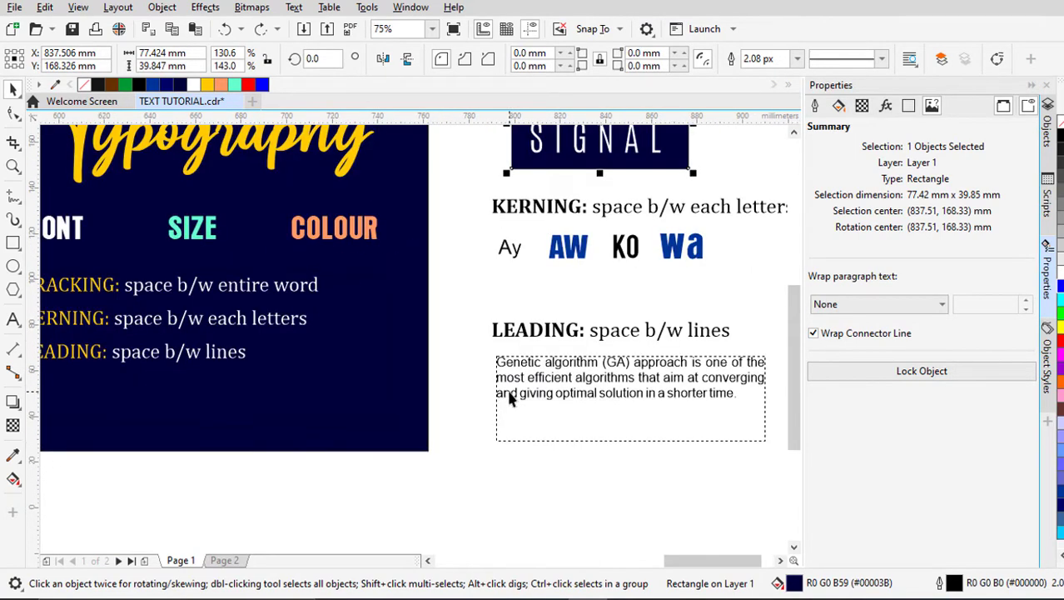
pyautogui.click(637, 380)
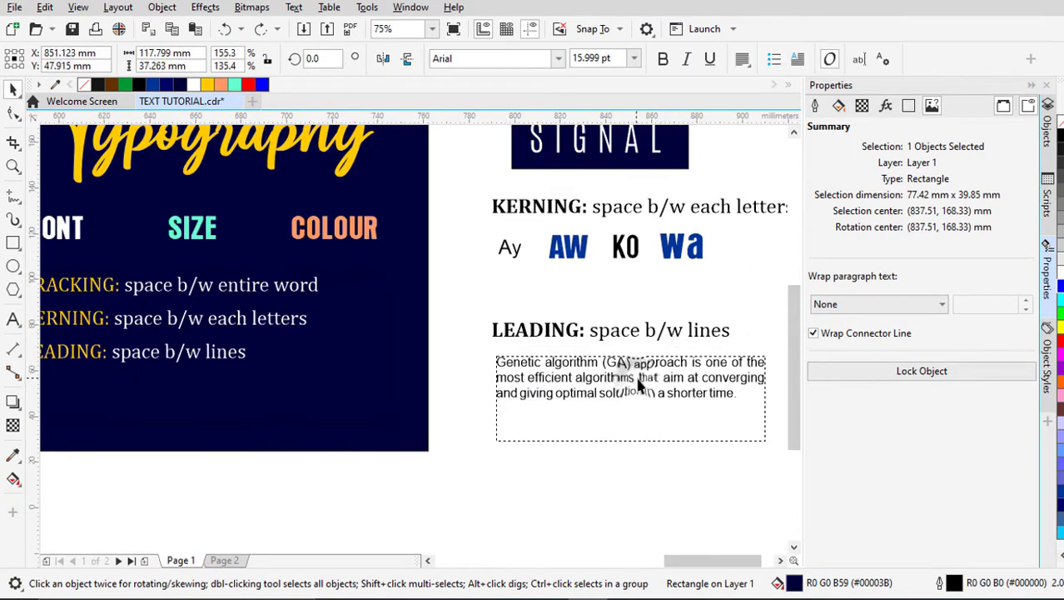
pyautogui.click(840, 107)
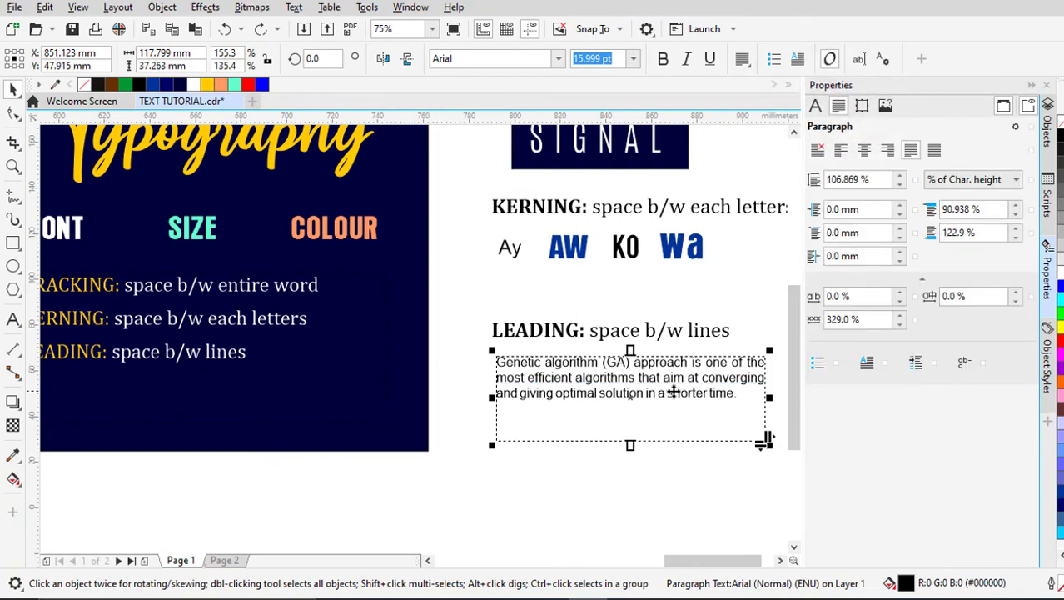
pyautogui.scroll(1, 616, 397)
pyautogui.scroll(-1, 463, 372)
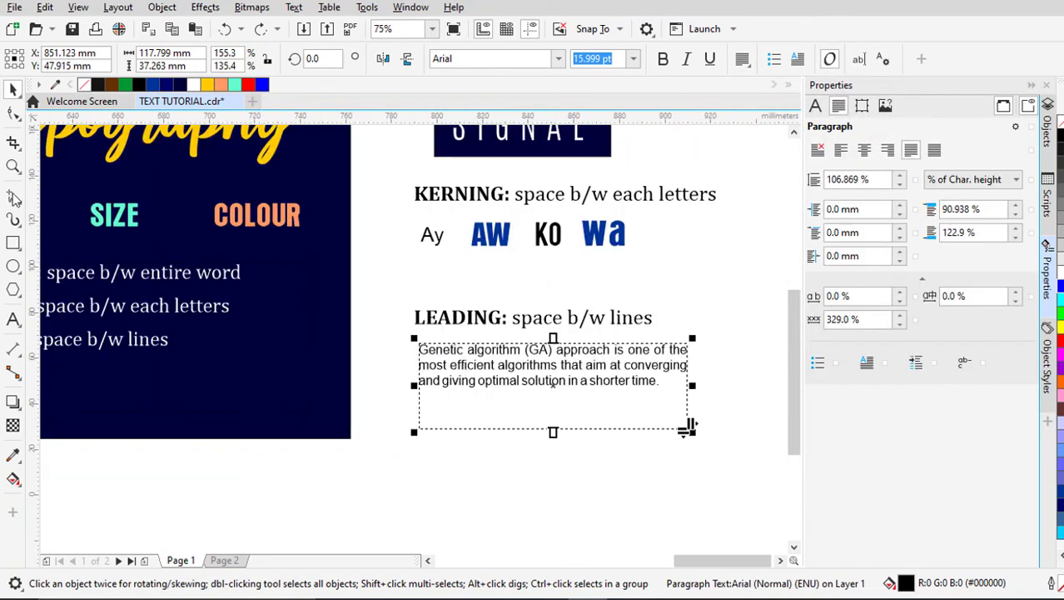
pyautogui.click(13, 114)
pyautogui.moveTo(415, 432); pyautogui.dragTo(441, 456)
pyautogui.click(12, 89)
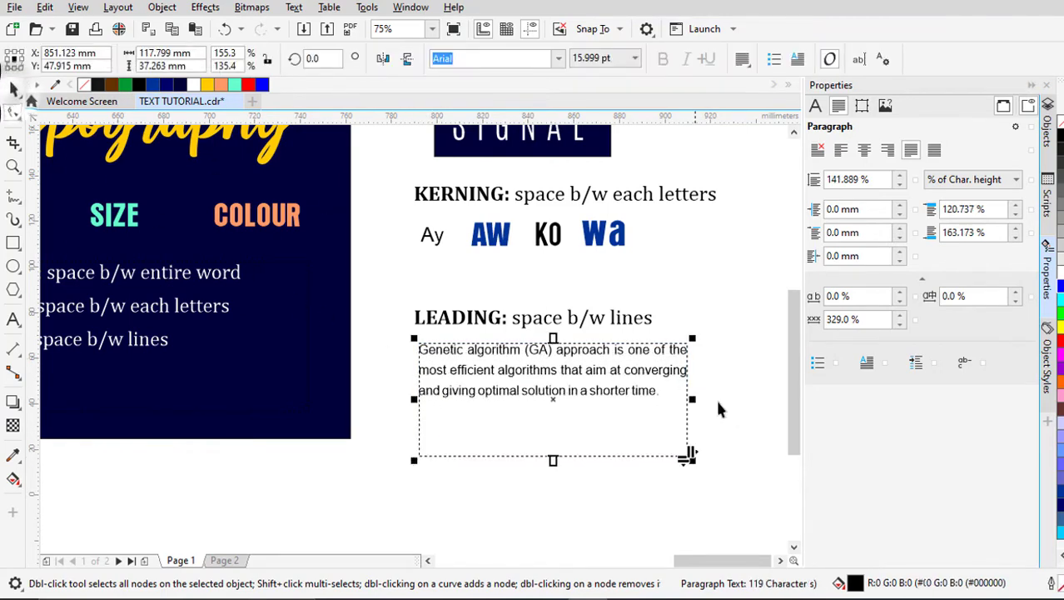
pyautogui.click(407, 401)
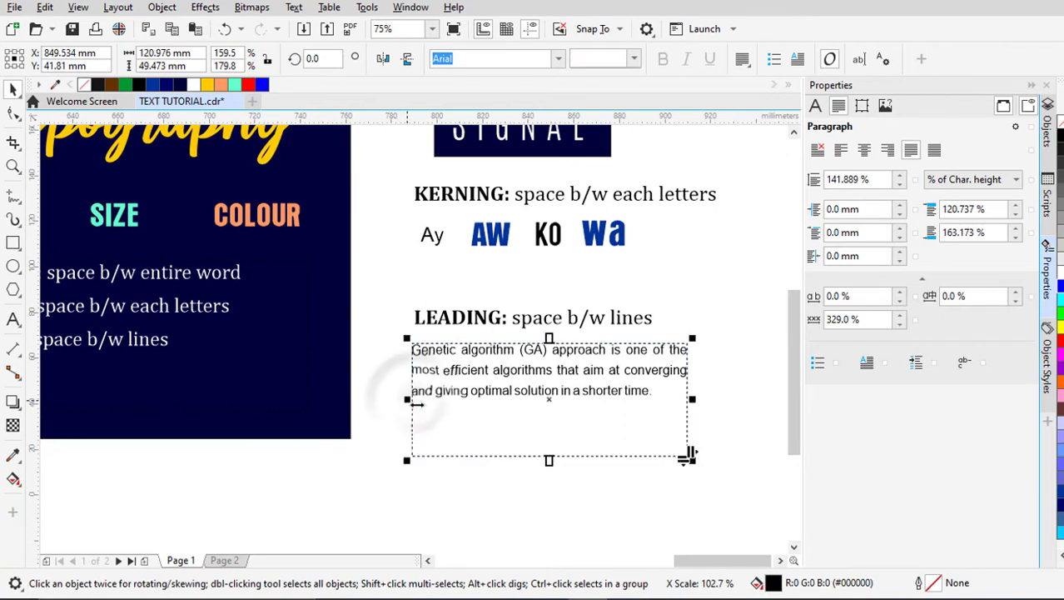
# Step: Enlarge the "Analysis and modeling" paragraph frame to about 273 × 188 mm and set its font to Antique Olive
pyautogui.scroll(-3, 702, 400)
pyautogui.click(713, 360)
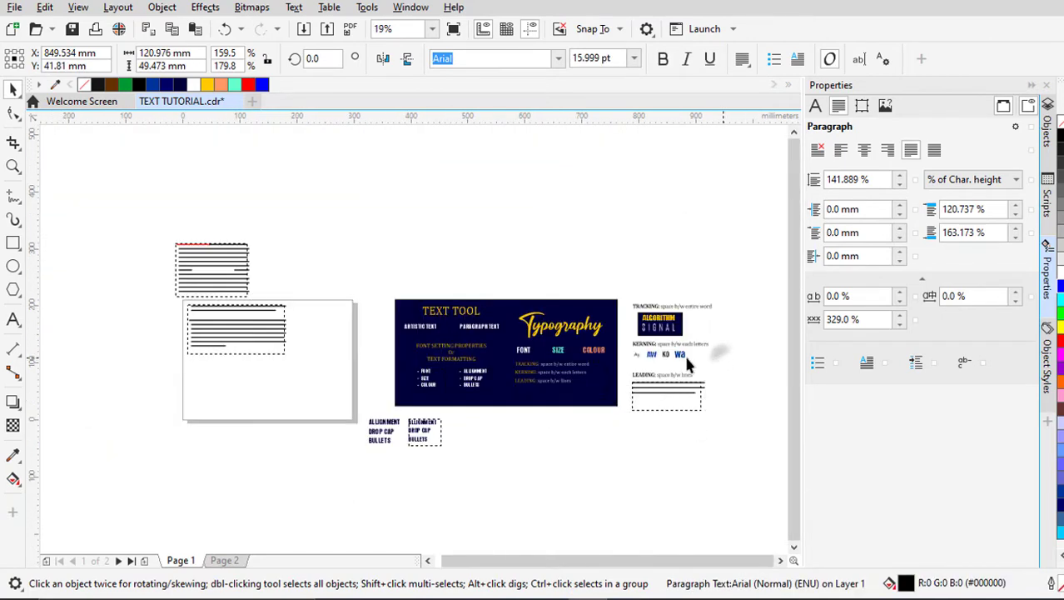
pyautogui.scroll(1, 156, 335)
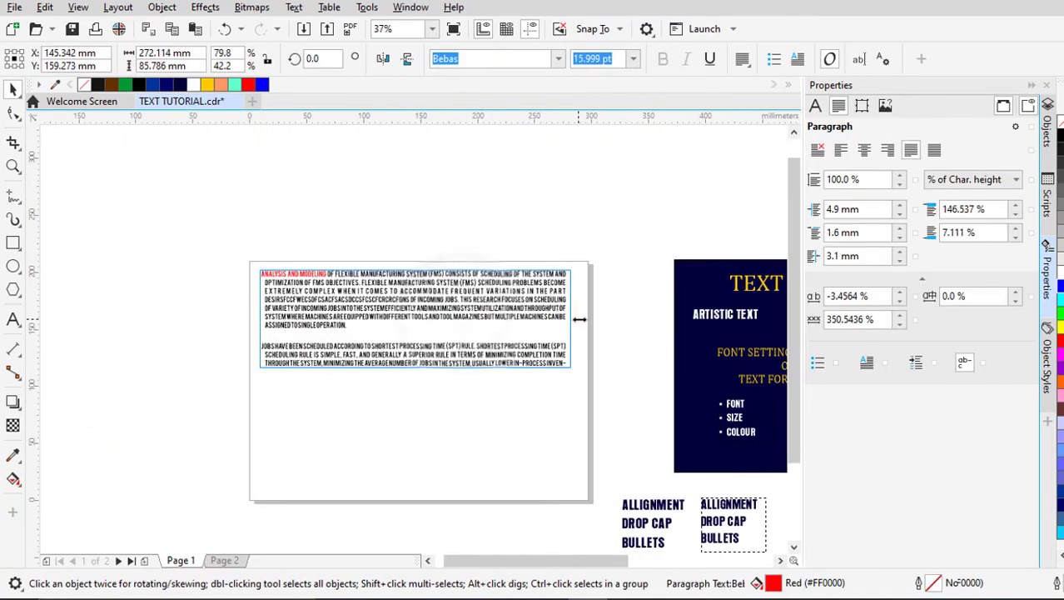
pyautogui.moveTo(578, 318); pyautogui.dragTo(579, 319)
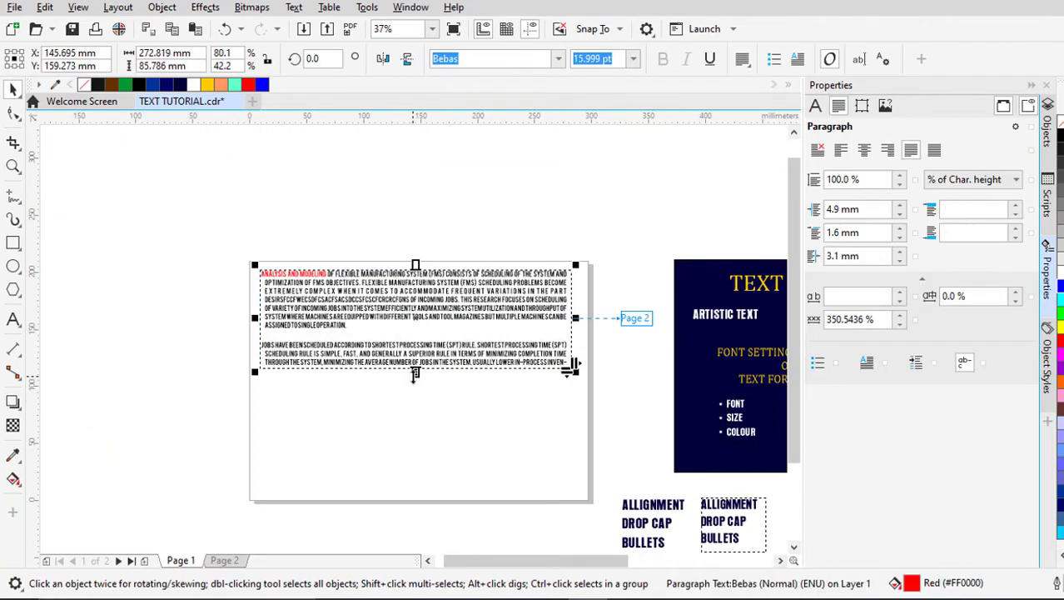
pyautogui.moveTo(416, 372); pyautogui.dragTo(426, 493)
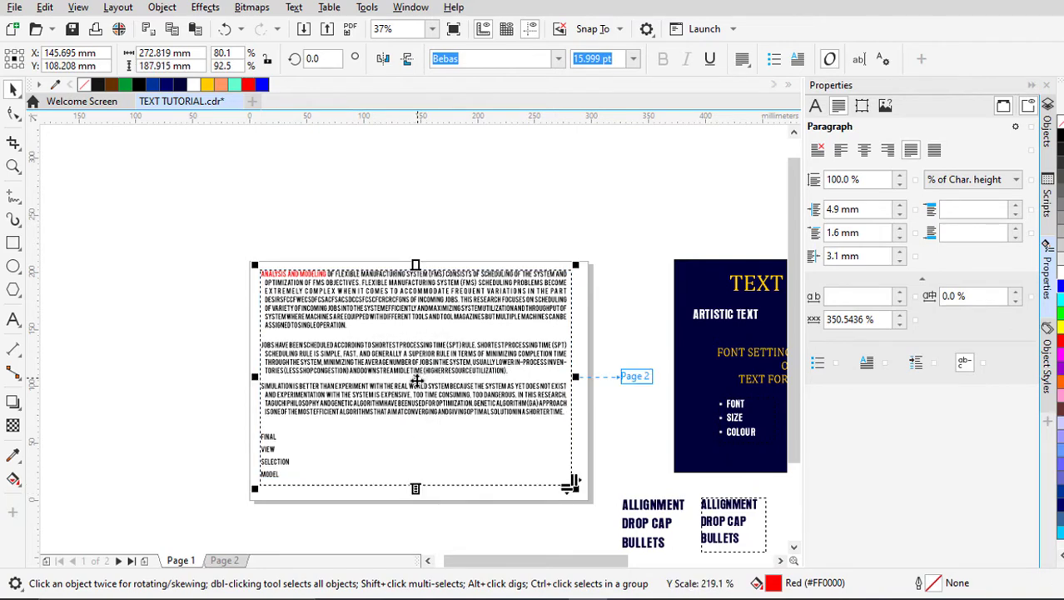
pyautogui.click(558, 58)
pyautogui.click(534, 105)
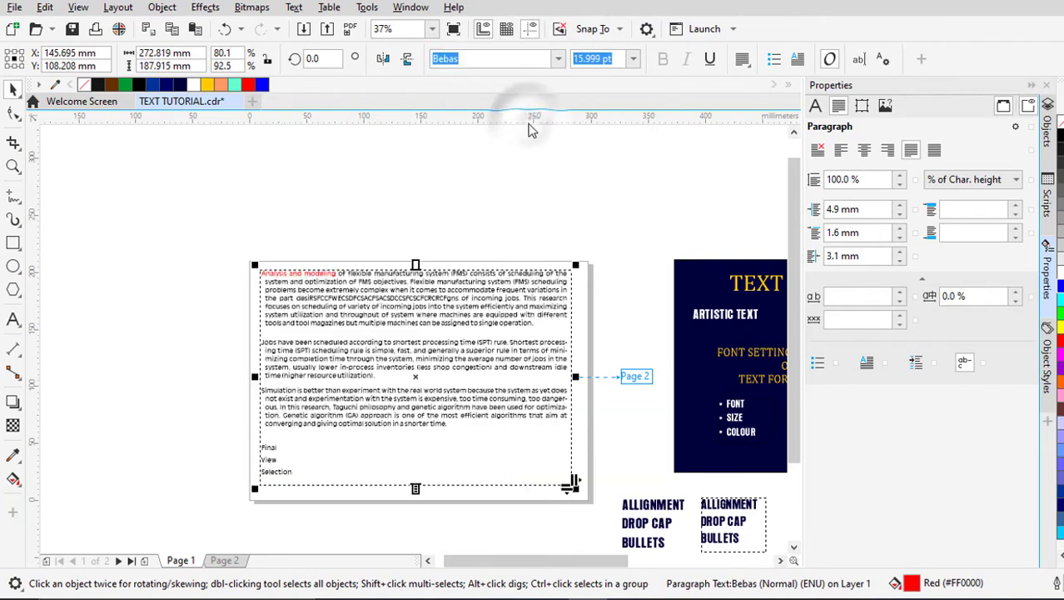
# Step: Split the "Analysis and modeling" paragraph frame into two columns and apply full justification
pyautogui.click(862, 105)
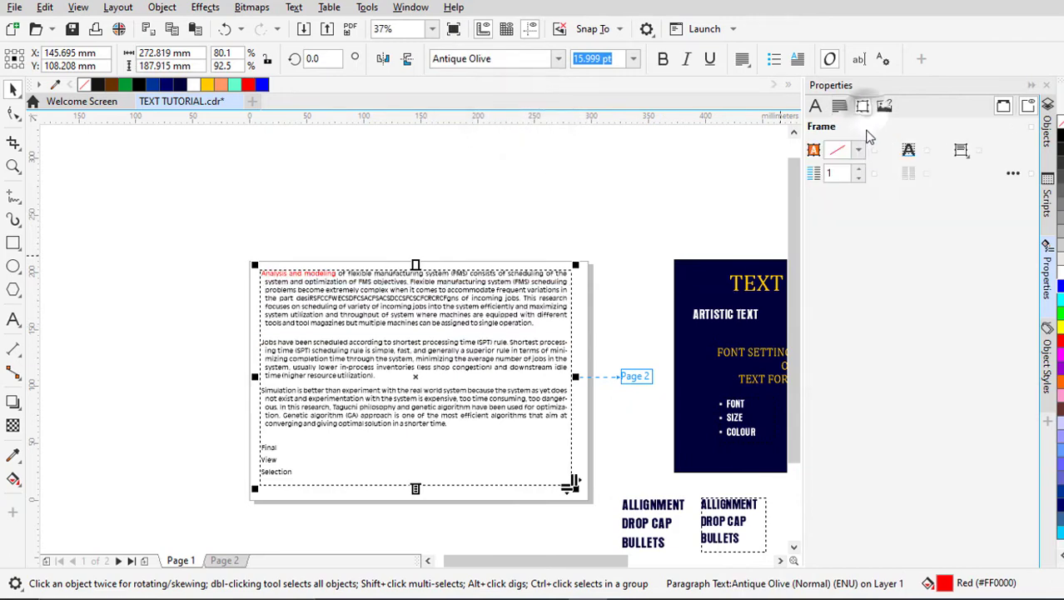
pyautogui.click(859, 168)
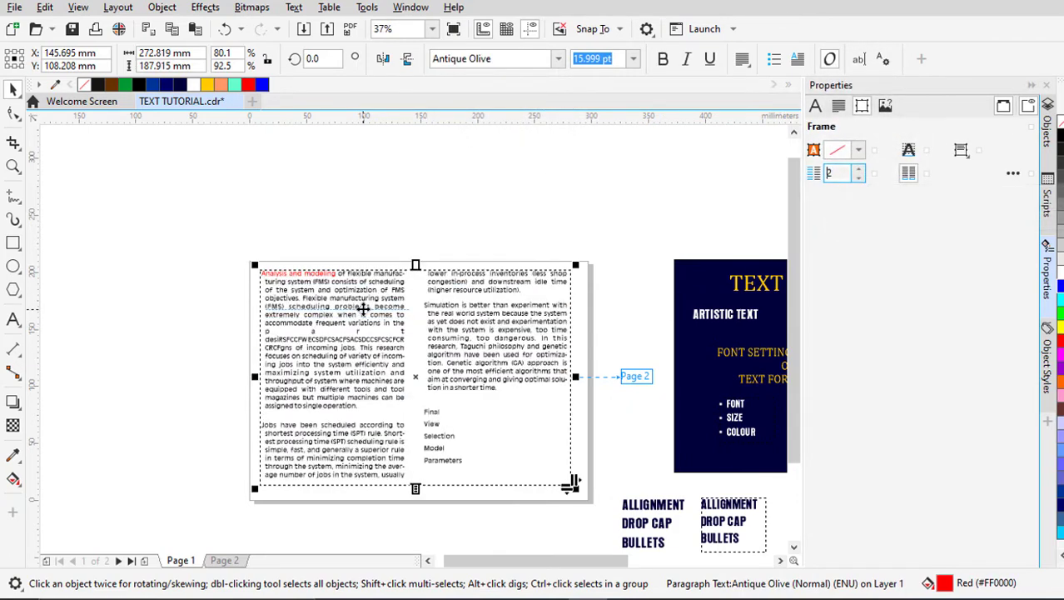
pyautogui.scroll(-1, 349, 361)
pyautogui.scroll(1, 376, 309)
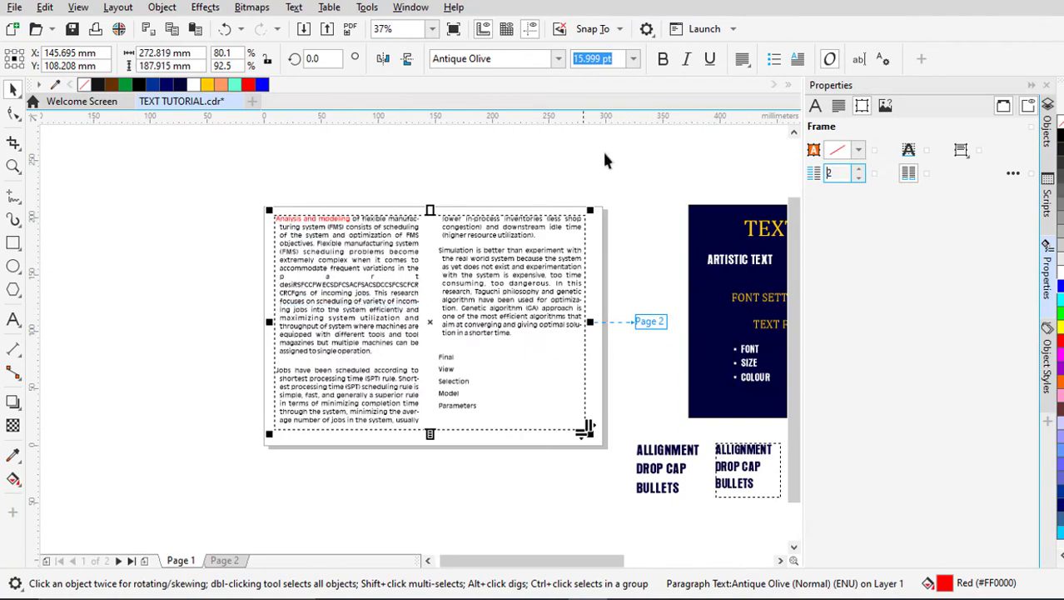
pyautogui.click(742, 59)
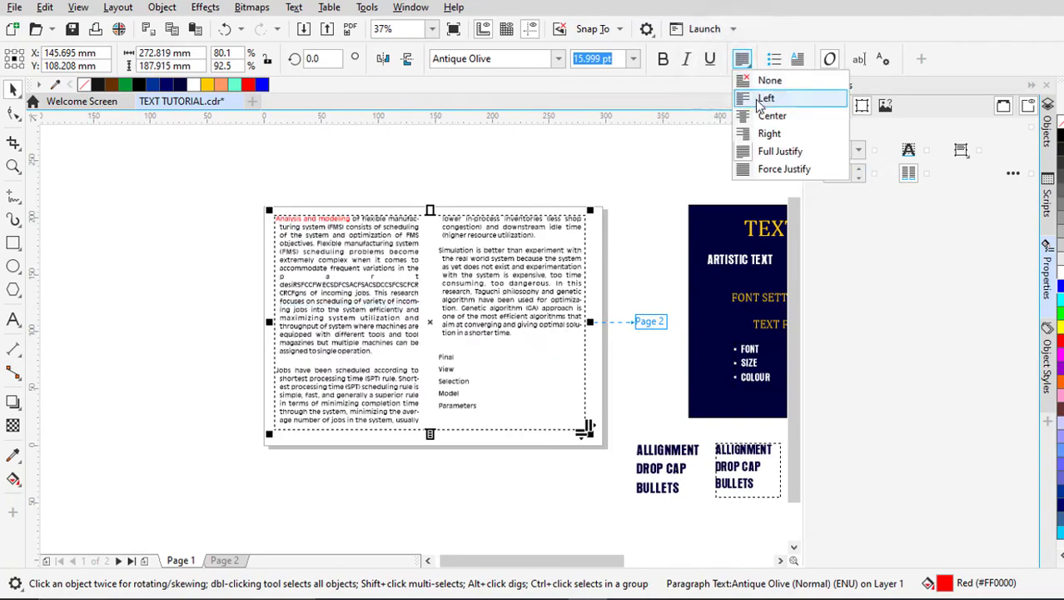
pyautogui.click(767, 152)
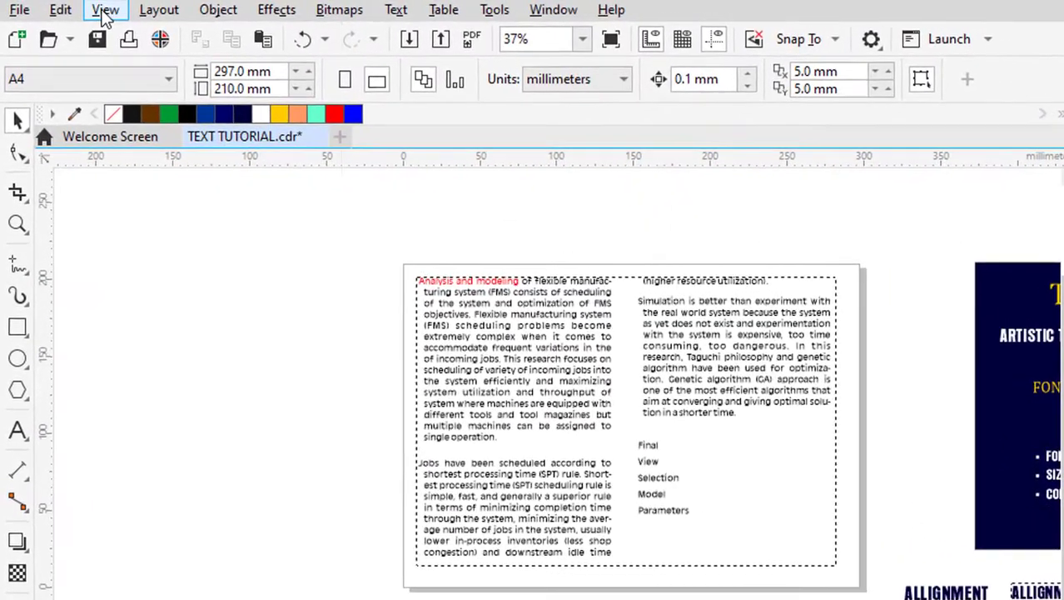
# Step: Display the baseline grid on the page and collapse the object properties to enlarge the workspace
pyautogui.click(78, 7)
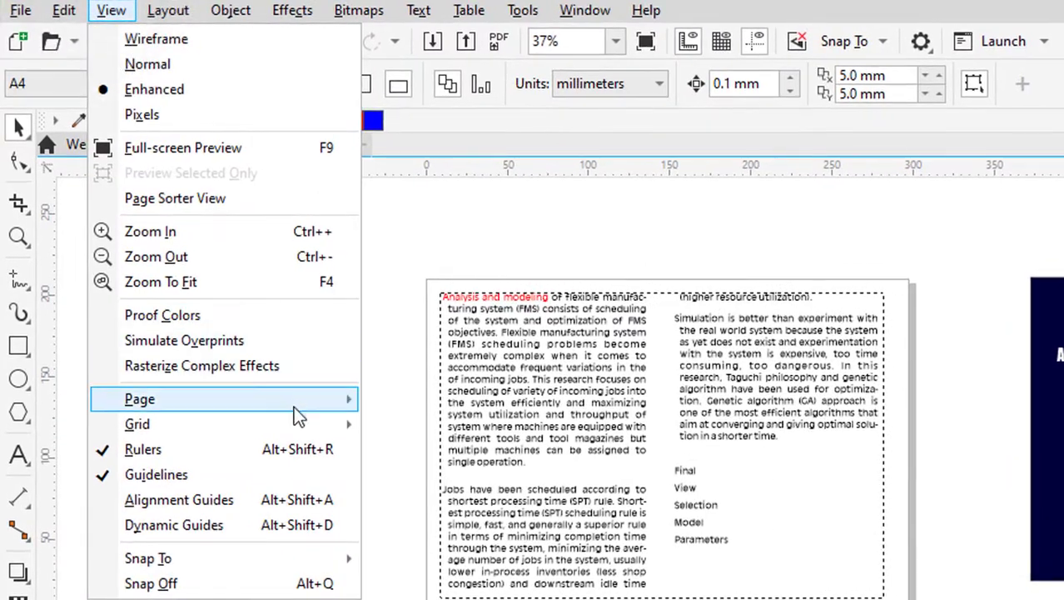
pyautogui.moveTo(296, 419)
pyautogui.click(435, 478)
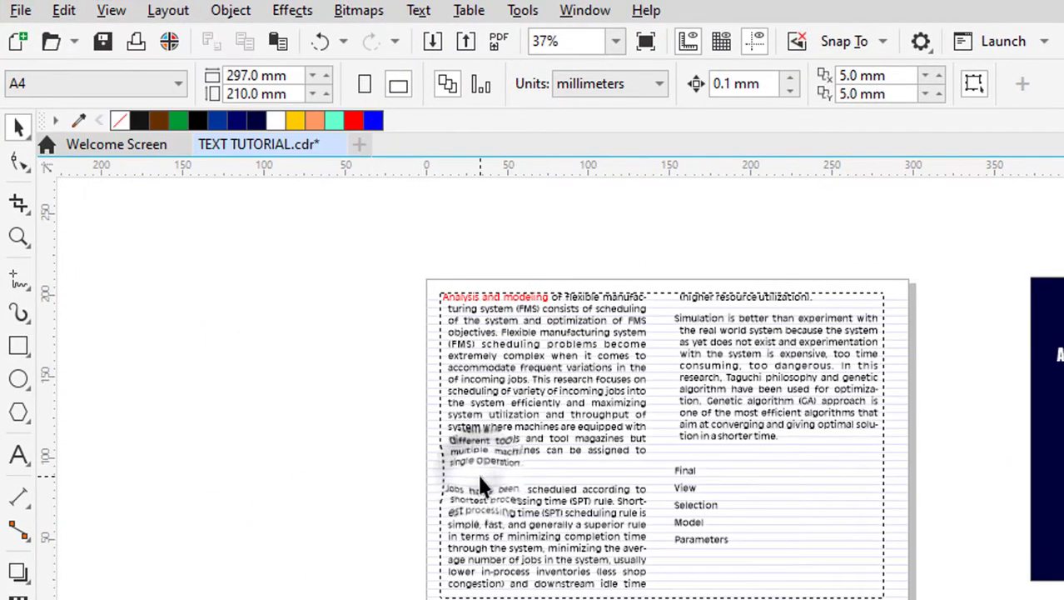
pyautogui.scroll(2, 678, 346)
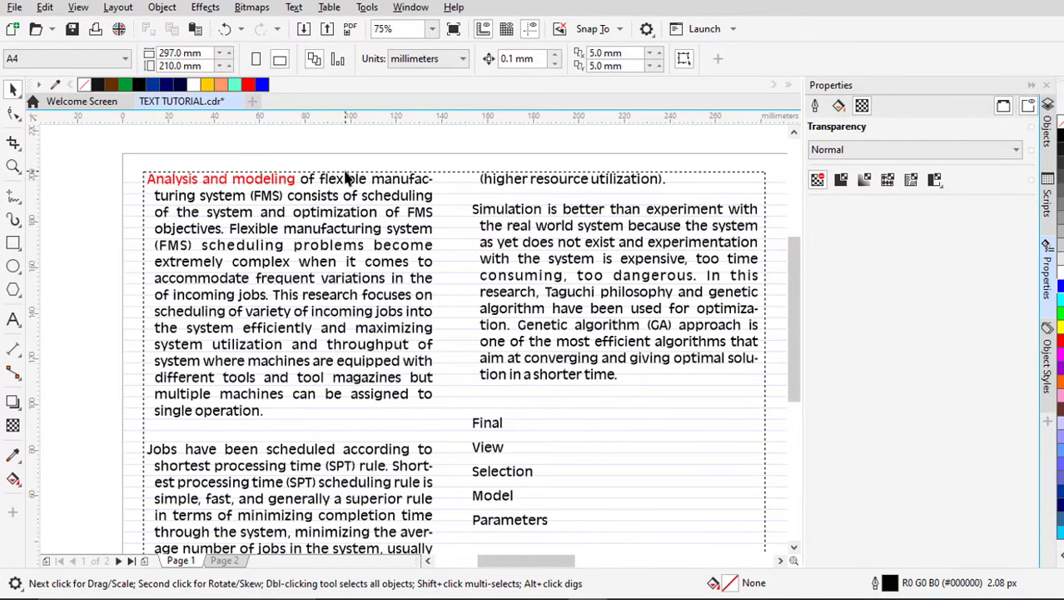
pyautogui.click(1032, 85)
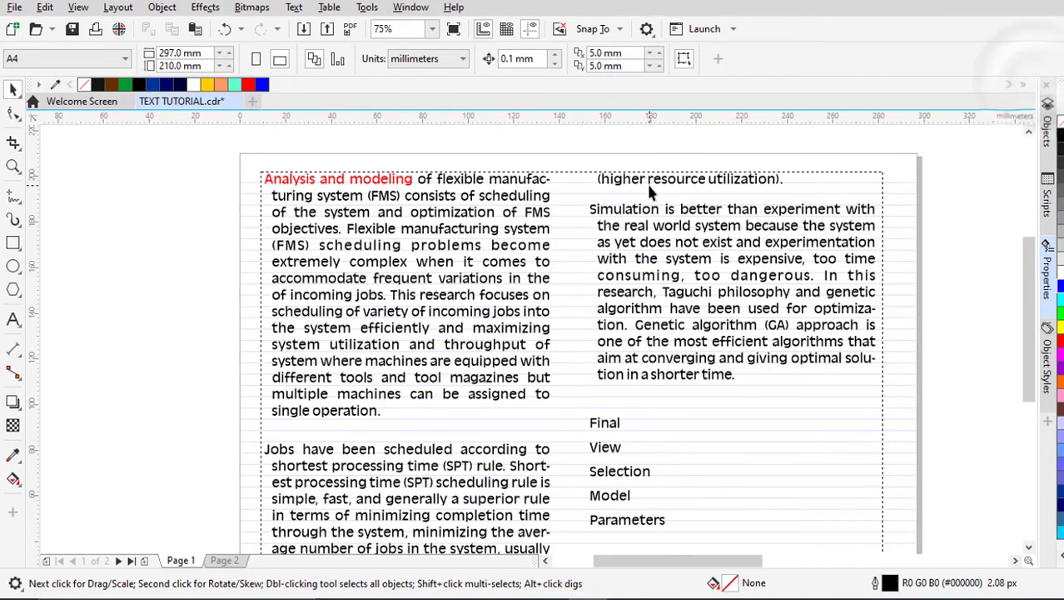
# Step: Examine how the text lines in both columns sit against the baseline grid
pyautogui.scroll(2, 517, 212)
pyautogui.scroll(-2, 550, 201)
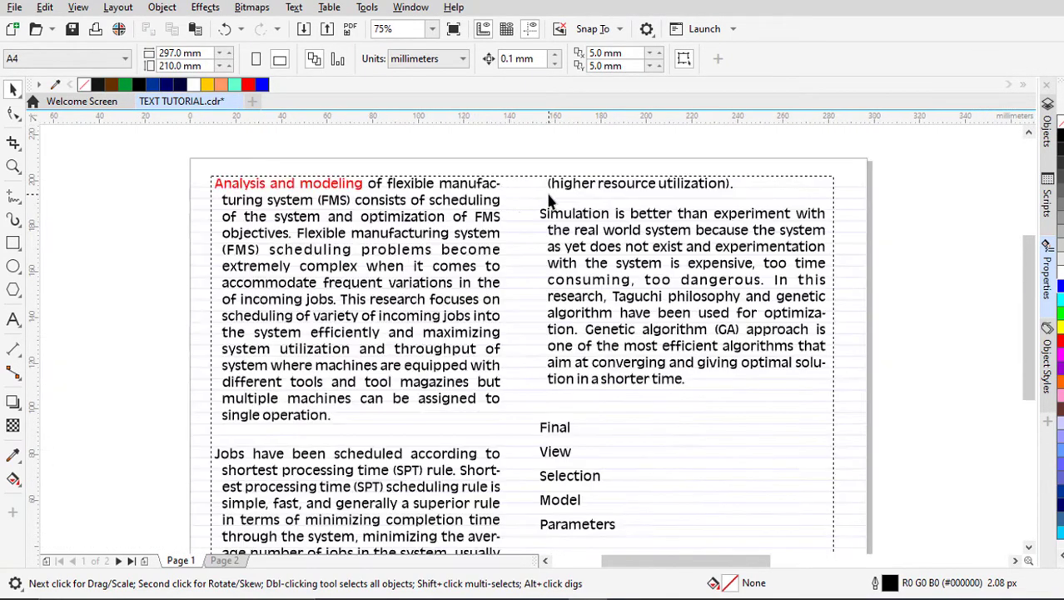
pyautogui.scroll(-2, 544, 215)
pyautogui.scroll(2, 563, 275)
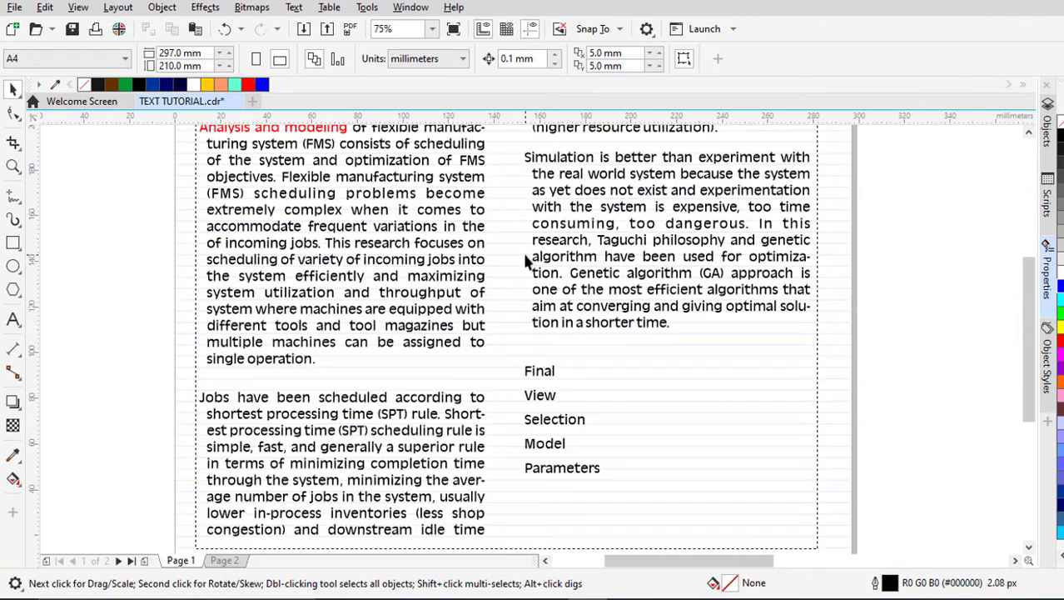
pyautogui.scroll(-2, 527, 262)
pyautogui.scroll(2, 428, 336)
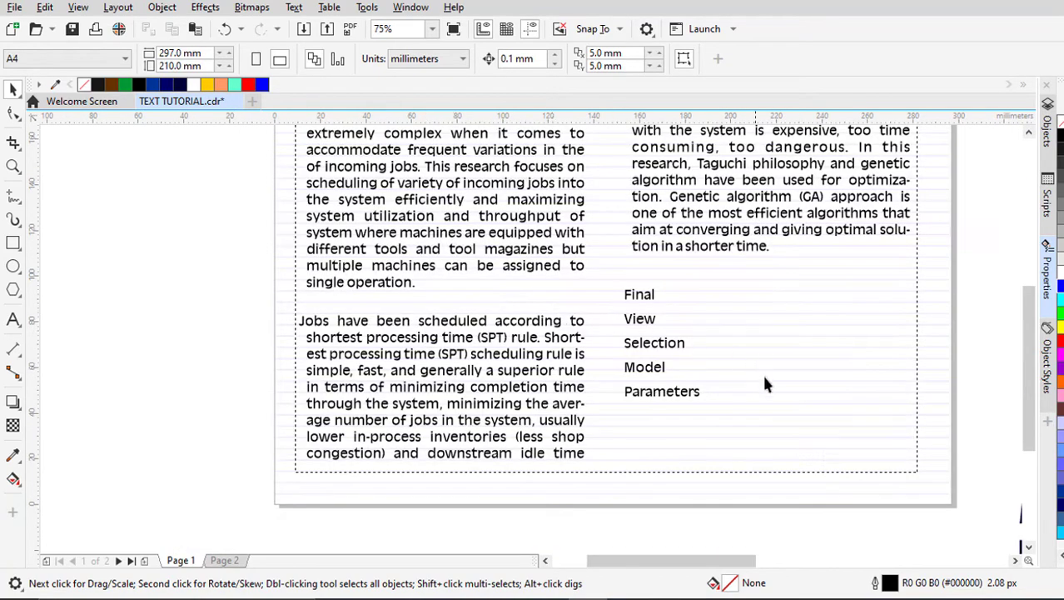
pyautogui.scroll(-2, 648, 302)
pyautogui.scroll(2, 648, 301)
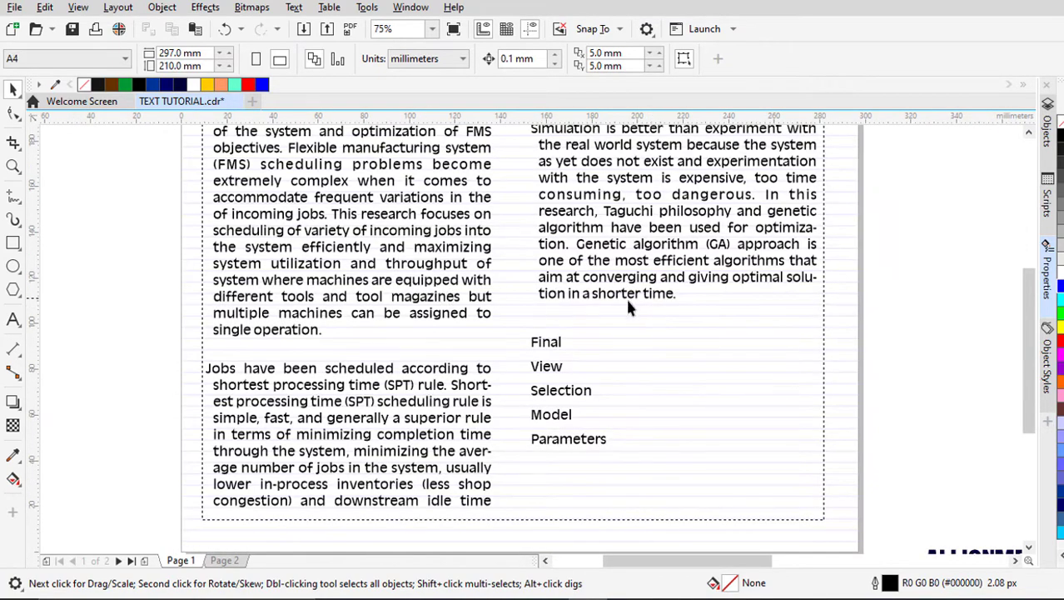
# Step: Align the two-column paragraph text to the baseline grid and check the line positions in both columns
pyautogui.rightClick(642, 264)
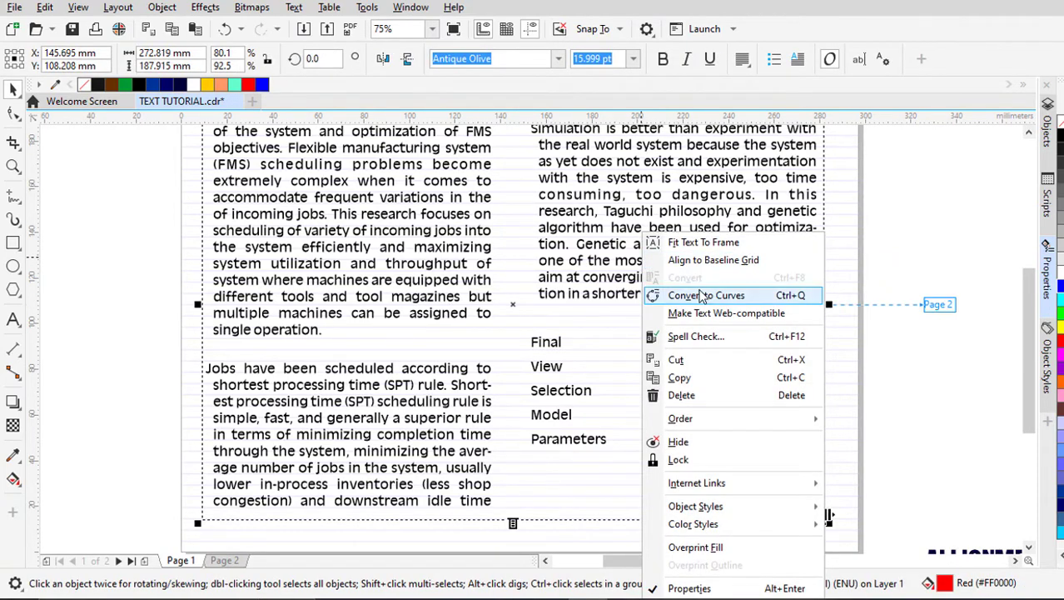
pyautogui.click(710, 261)
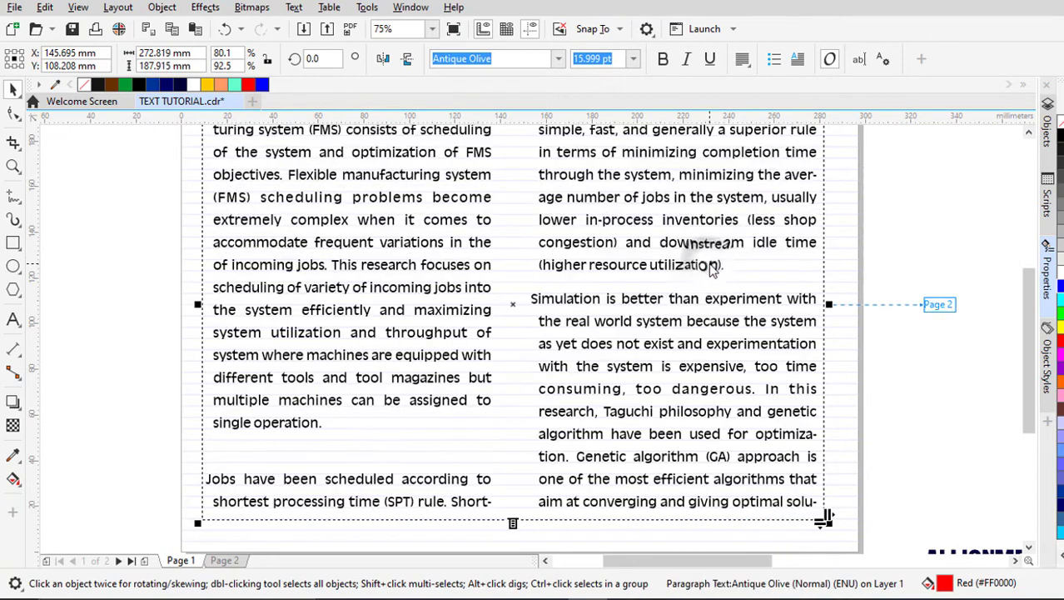
pyautogui.scroll(-3, 534, 351)
pyautogui.scroll(4, 569, 254)
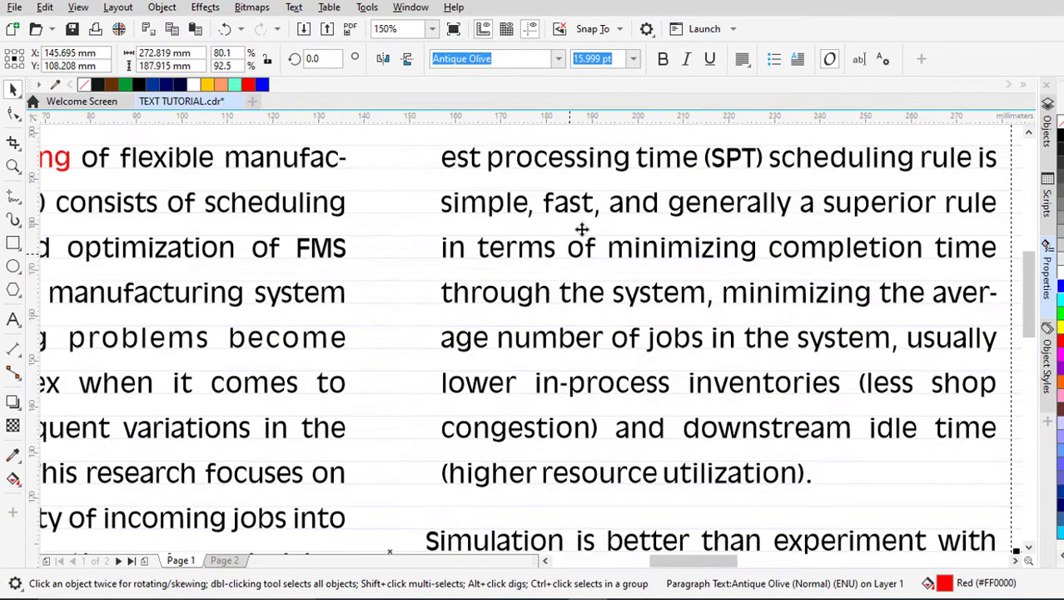
pyautogui.scroll(2, 524, 207)
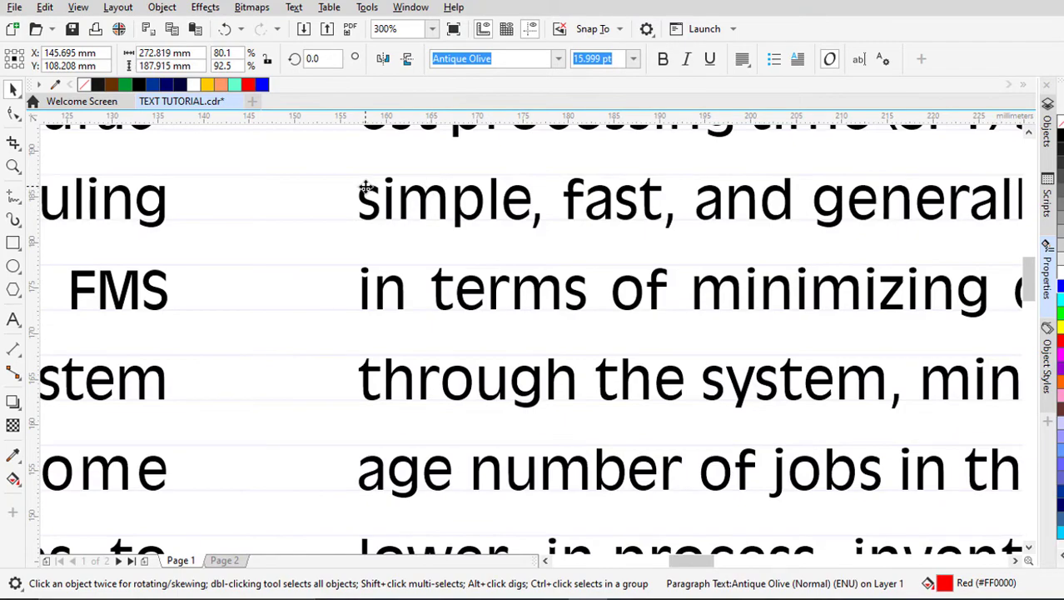
pyautogui.scroll(-2, 365, 186)
pyautogui.scroll(-2, 595, 207)
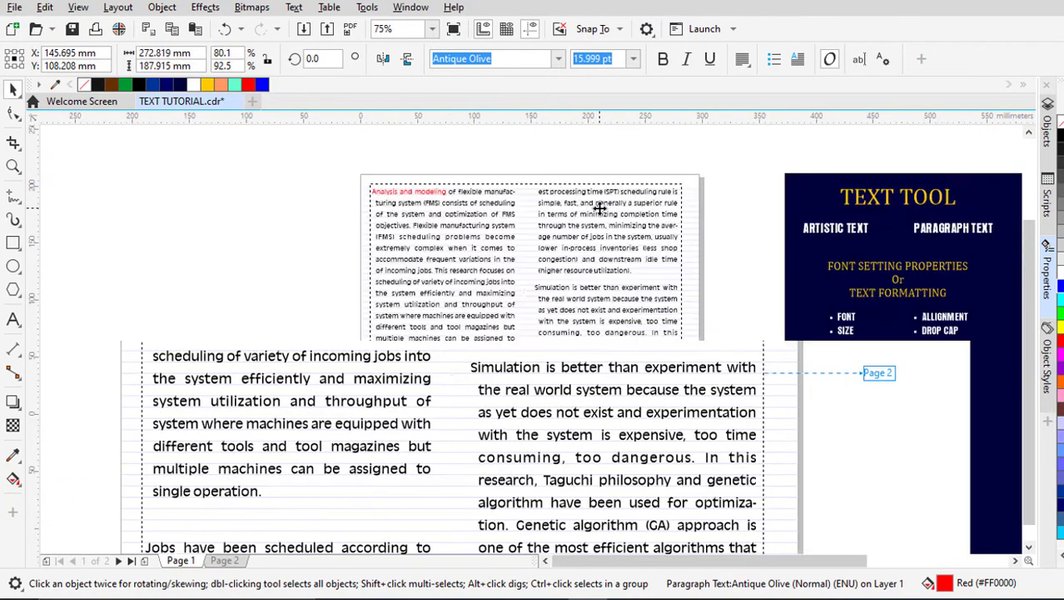
pyautogui.scroll(1, 569, 288)
pyautogui.scroll(-1, 563, 288)
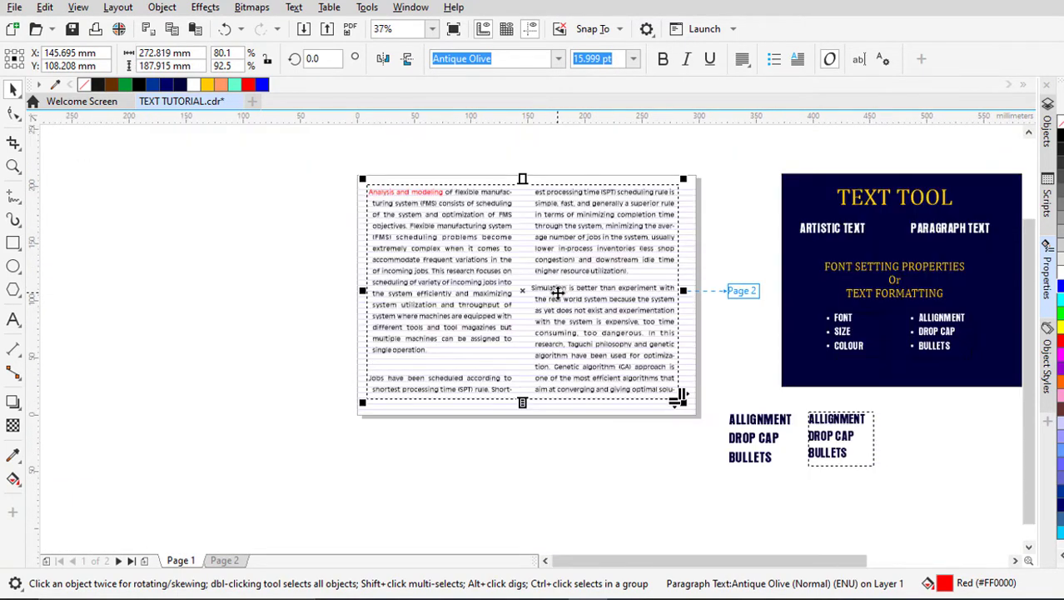
# Step: Delete the linked continuation text frame on Page 2 and return to Page 1
pyautogui.click(224, 559)
pyautogui.click(410, 245)
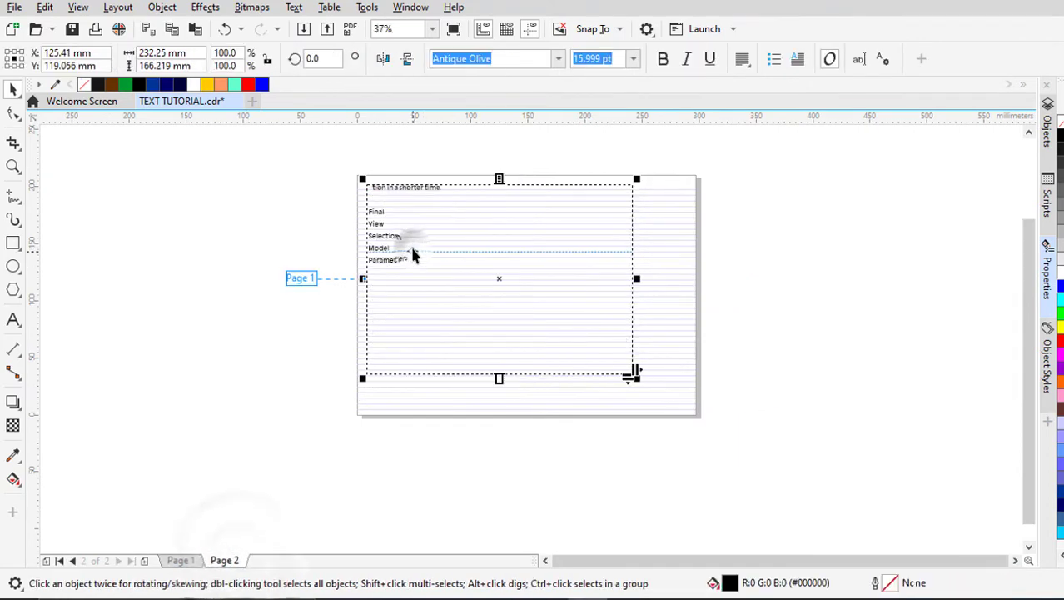
pyautogui.press('Delete')
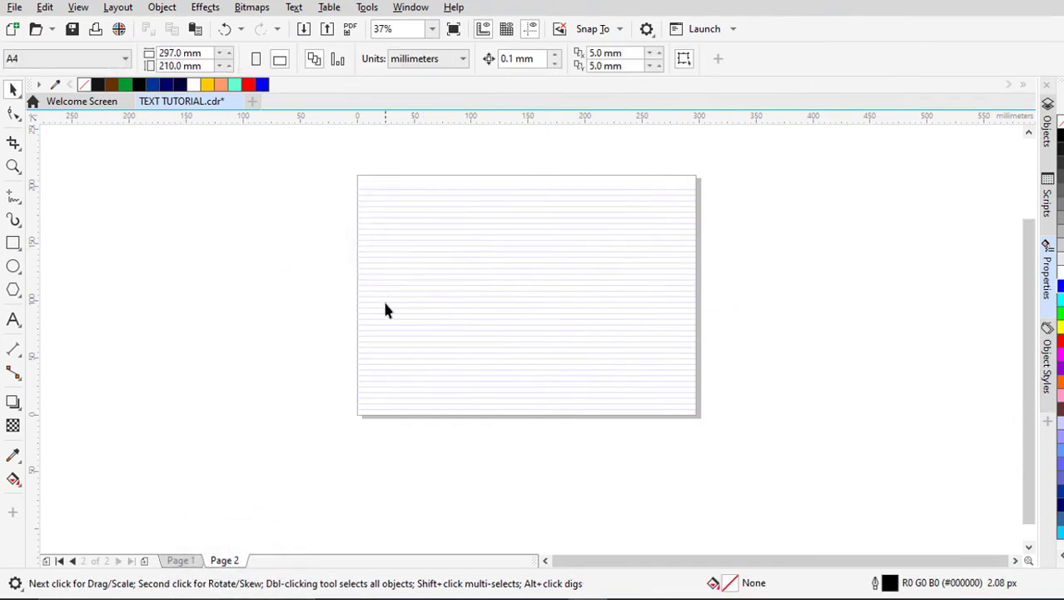
pyautogui.click(179, 559)
# Step: Reduce the font size of the two-column paragraph text to 14 pt and finally to 13 pt
pyautogui.click(567, 305)
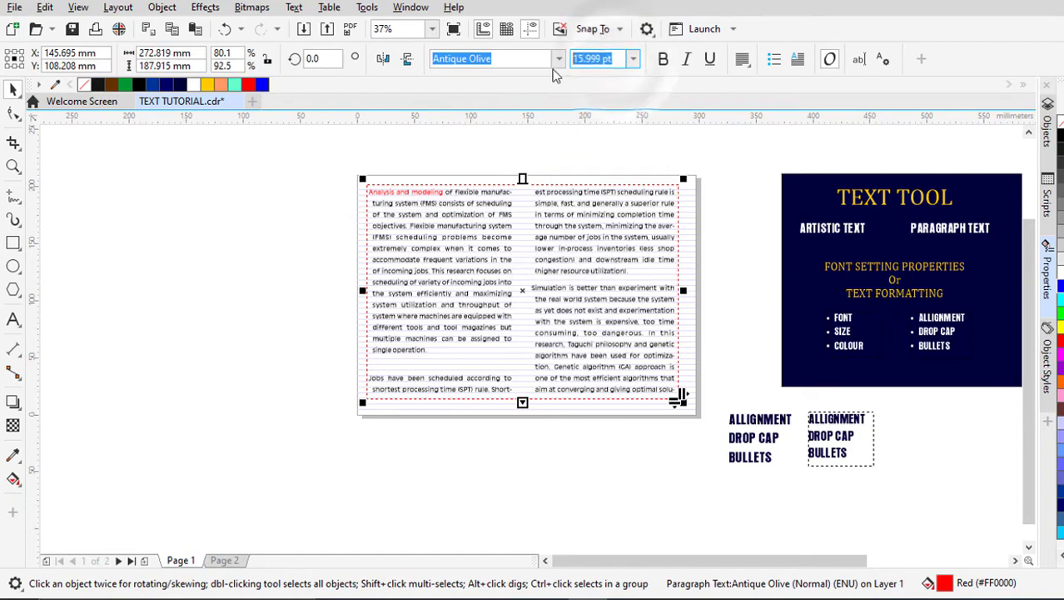
pyautogui.write('14')
pyautogui.press('Return')
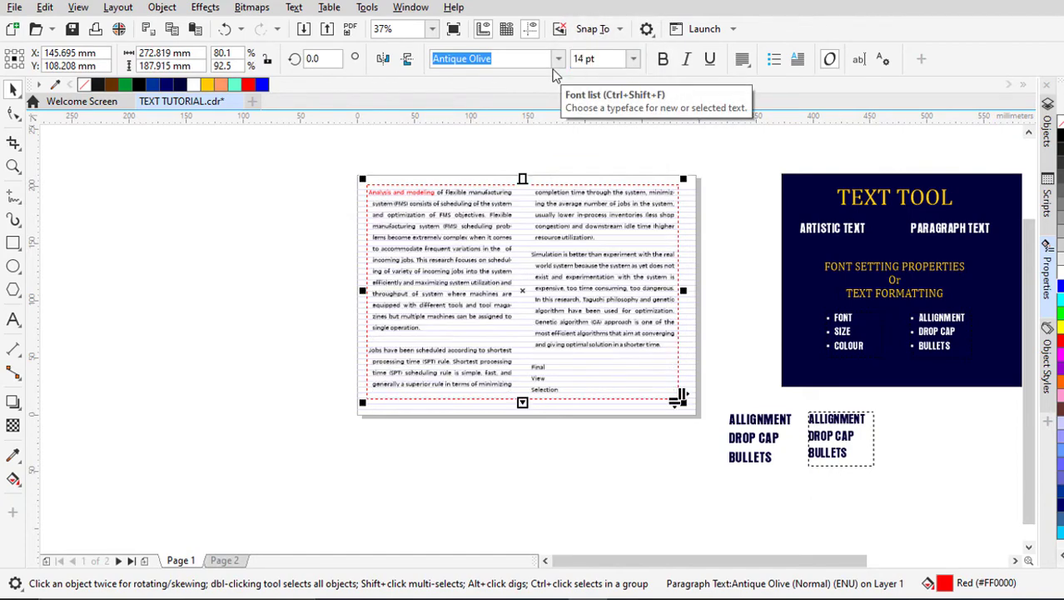
pyautogui.click(602, 58)
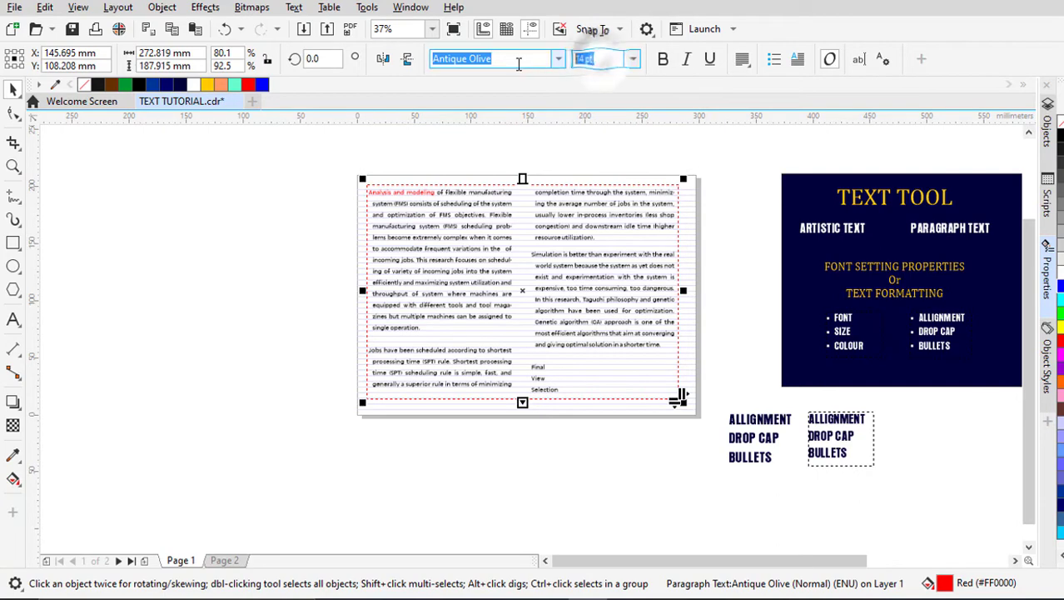
pyautogui.write('13')
pyautogui.press('Return')
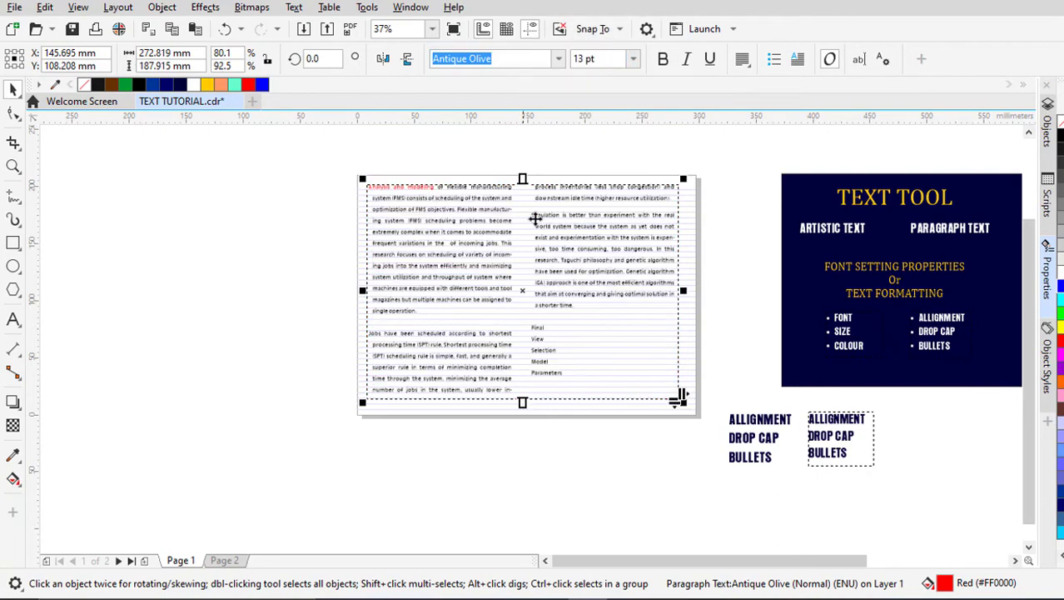
pyautogui.scroll(5, 541, 297)
pyautogui.scroll(-3, 542, 299)
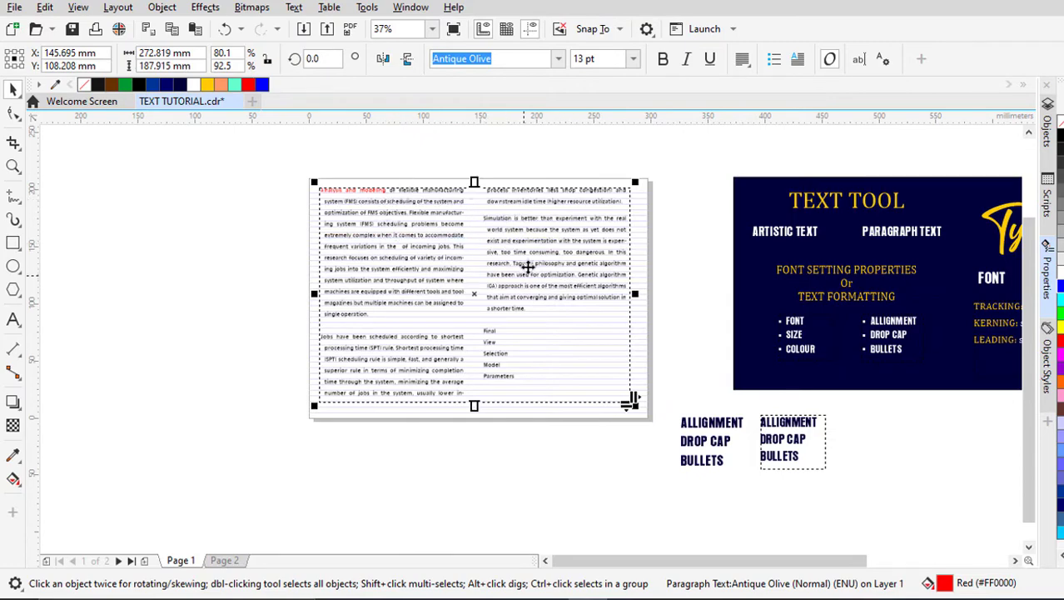
# Step: Hide the baseline grid on the page
pyautogui.click(80, 7)
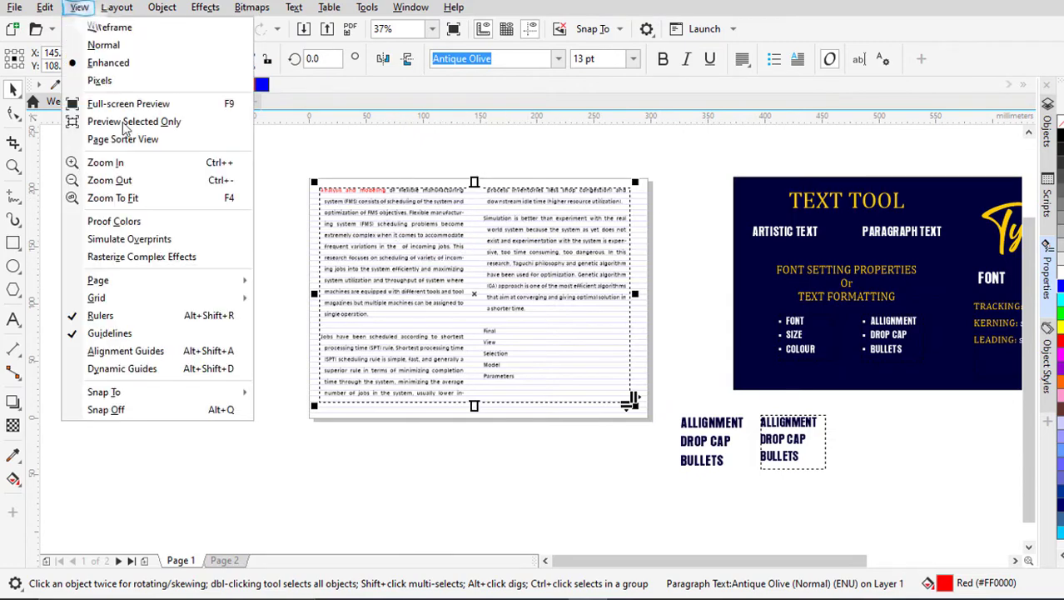
pyautogui.moveTo(219, 305)
pyautogui.click(305, 335)
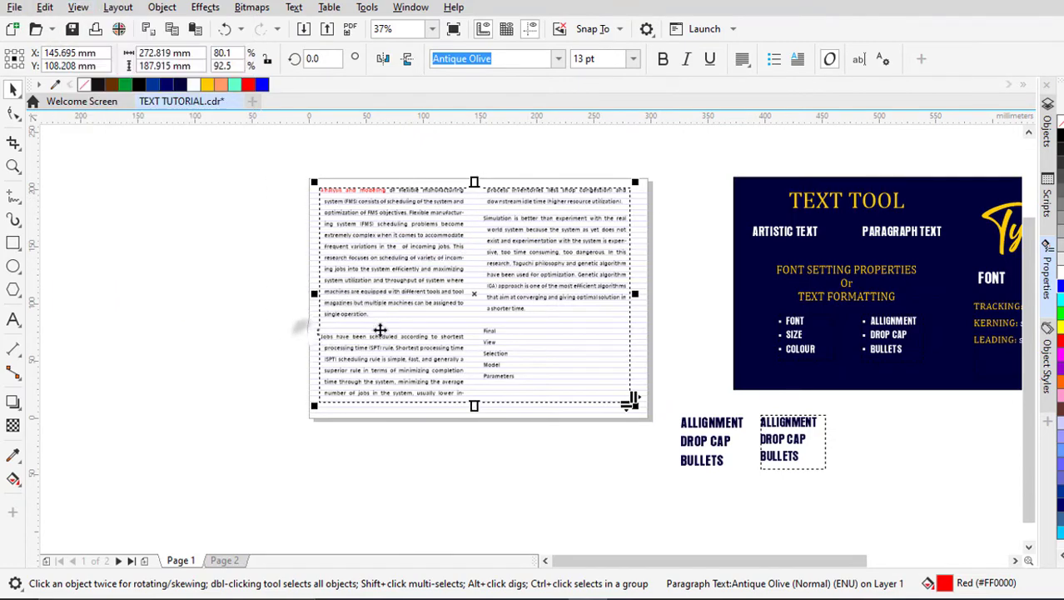
# Step: Fit the two-column text to its frame, both before and after extending the frame downward to about 243 mm tall
pyautogui.rightClick(561, 237)
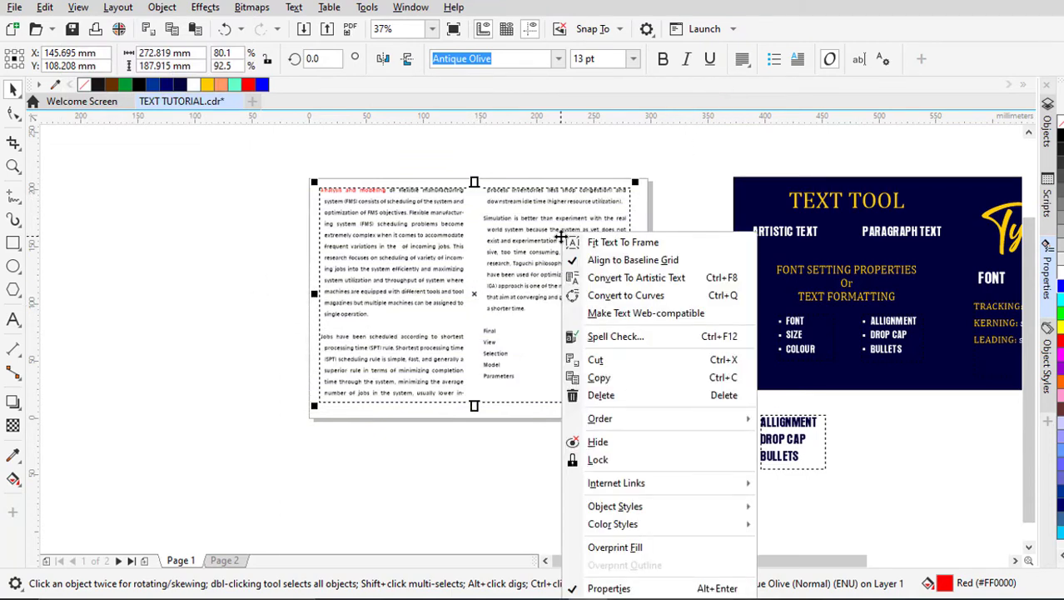
pyautogui.click(616, 242)
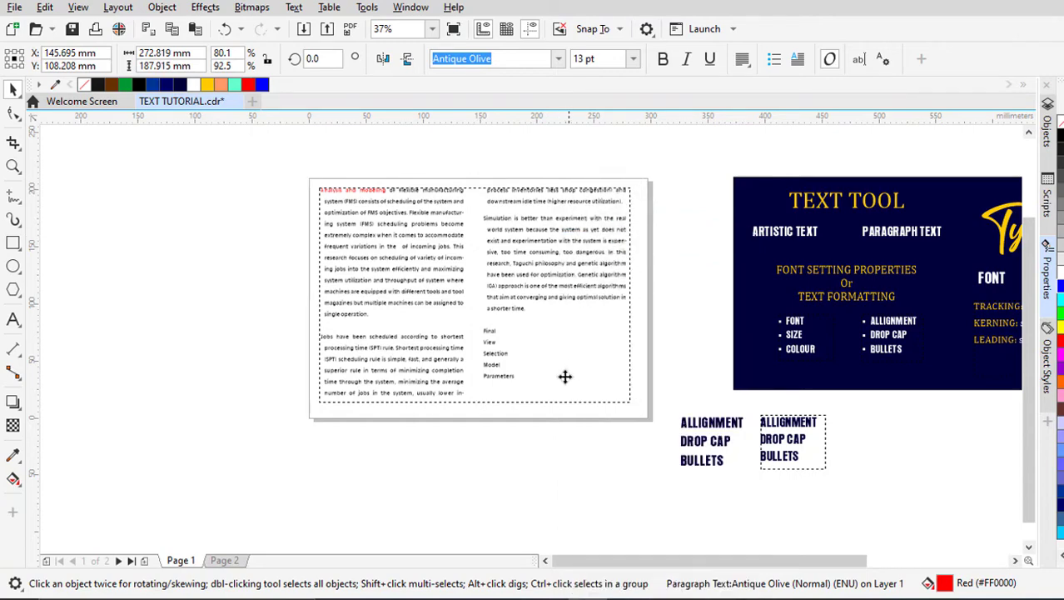
pyautogui.moveTo(475, 410); pyautogui.dragTo(482, 468)
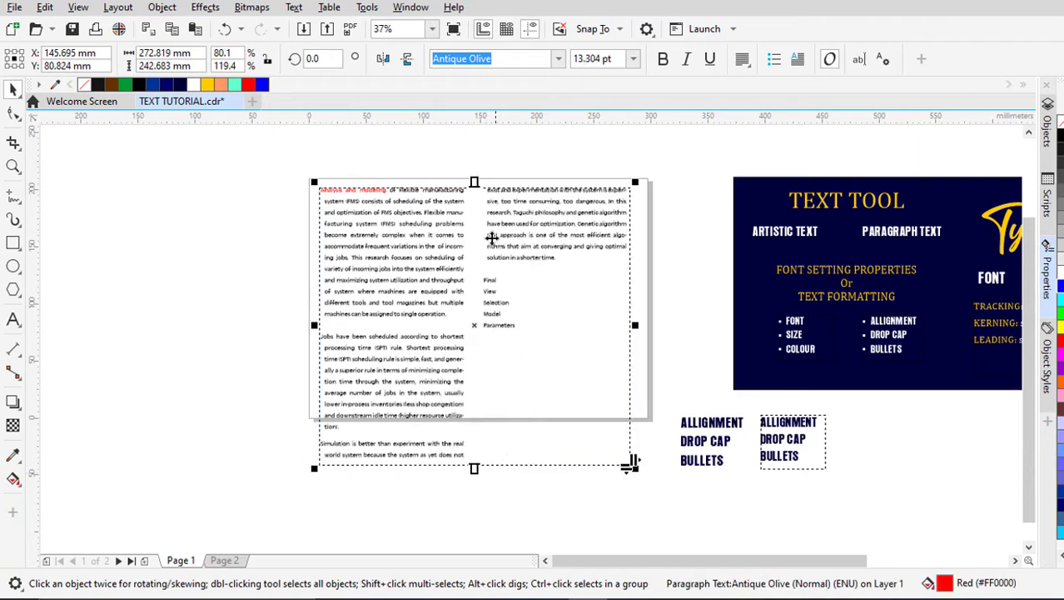
pyautogui.rightClick(547, 212)
pyautogui.click(584, 221)
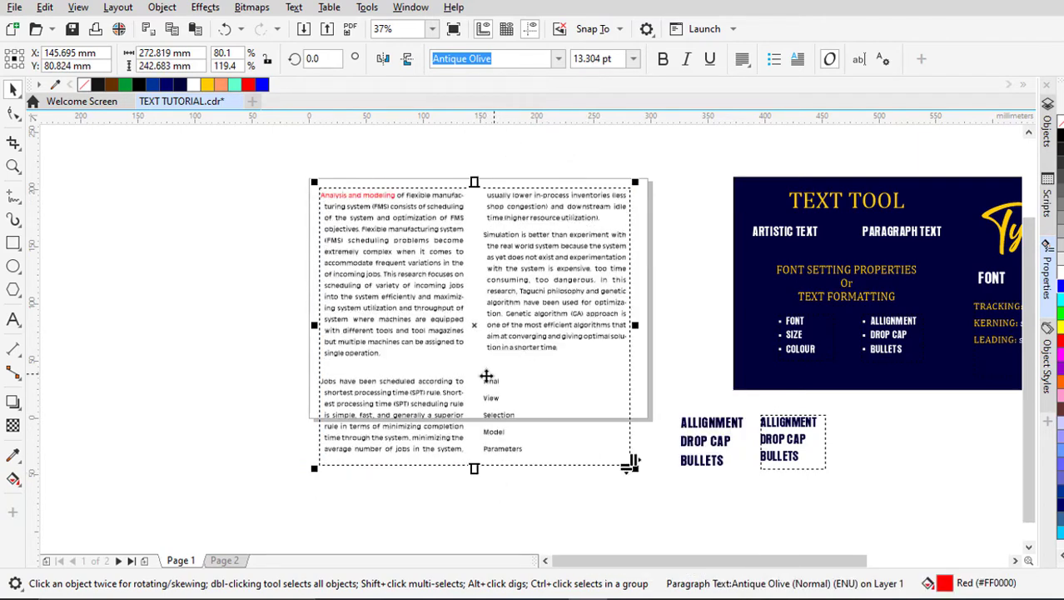
pyautogui.scroll(2, 483, 376)
pyautogui.scroll(-2, 511, 330)
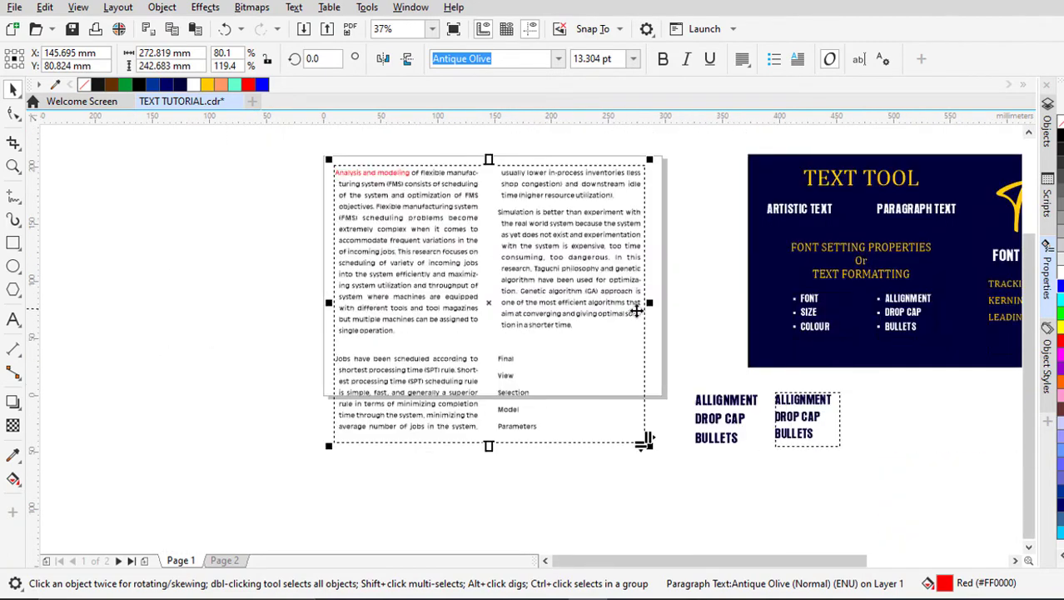
pyautogui.rightClick(552, 235)
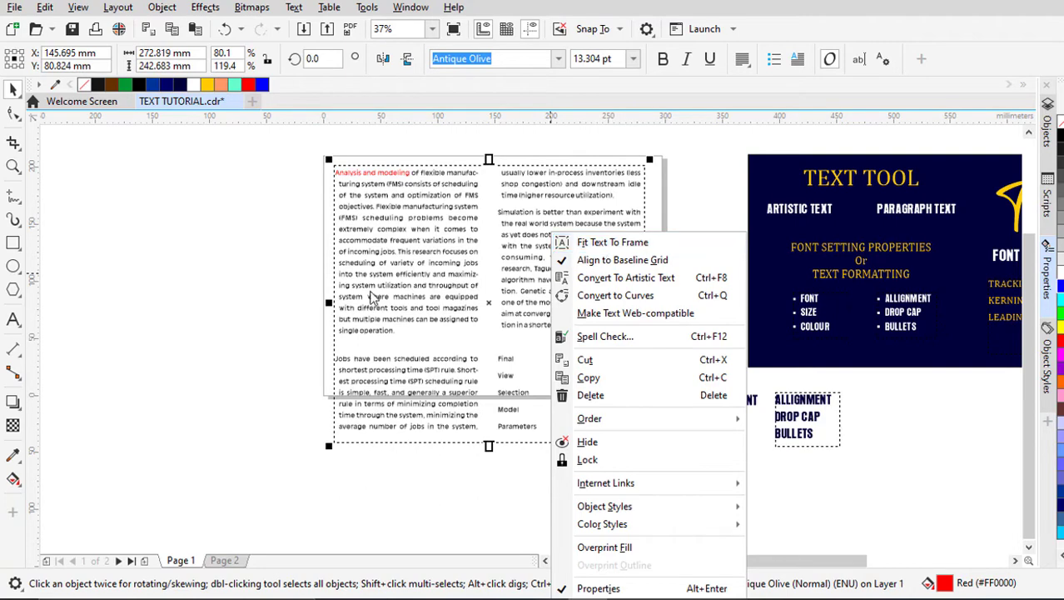
pyautogui.click(236, 258)
pyautogui.click(570, 290)
# Step: Draw a paragraph text frame about 222 × 133 mm below the page and fill it with placeholder text
pyautogui.scroll(-1, 570, 289)
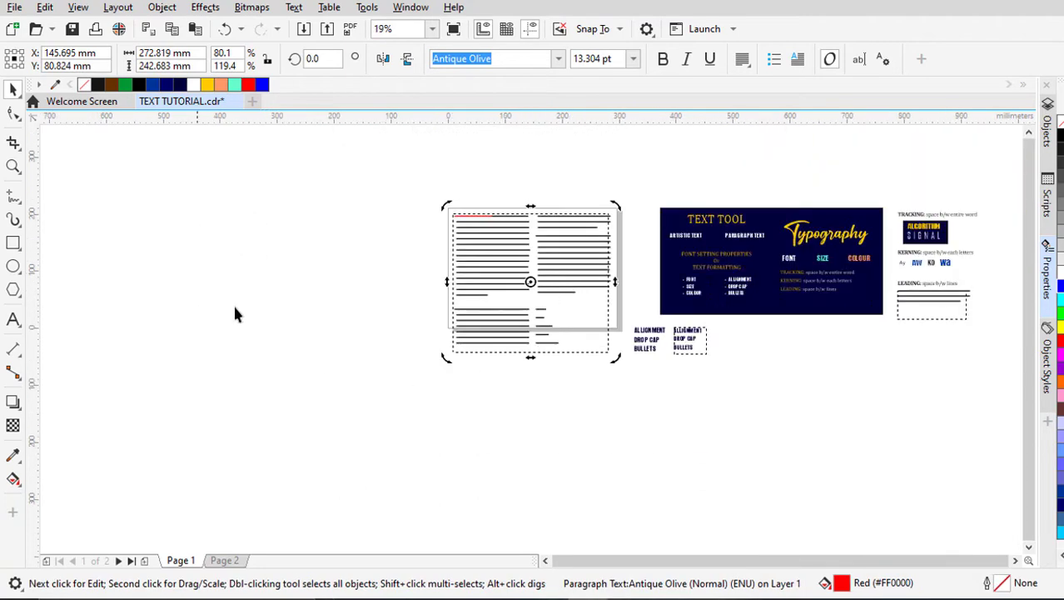
pyautogui.click(13, 319)
pyautogui.scroll(1, 445, 375)
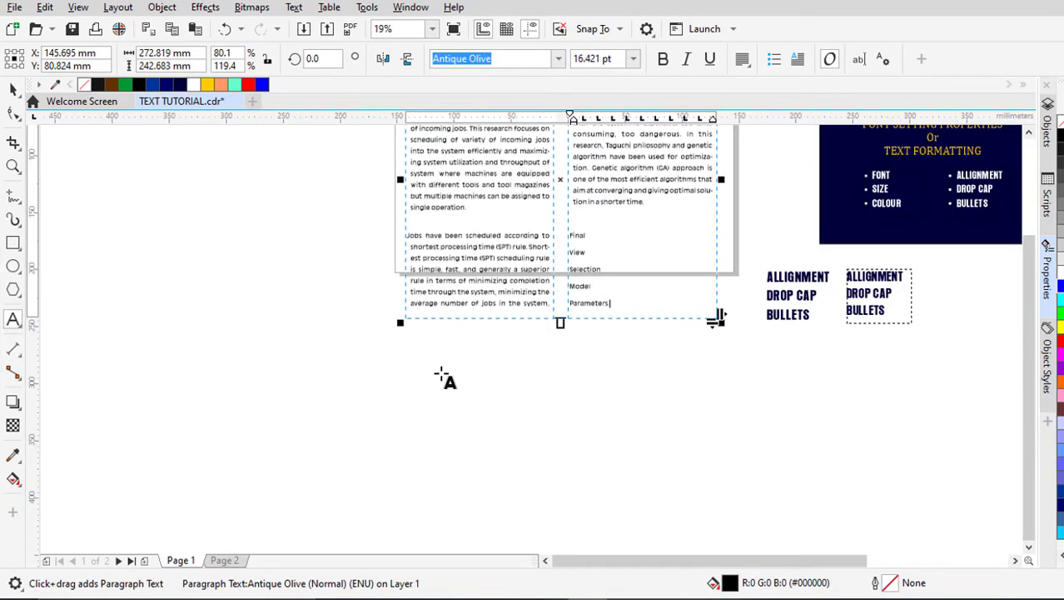
pyautogui.moveTo(441, 373); pyautogui.dragTo(692, 523)
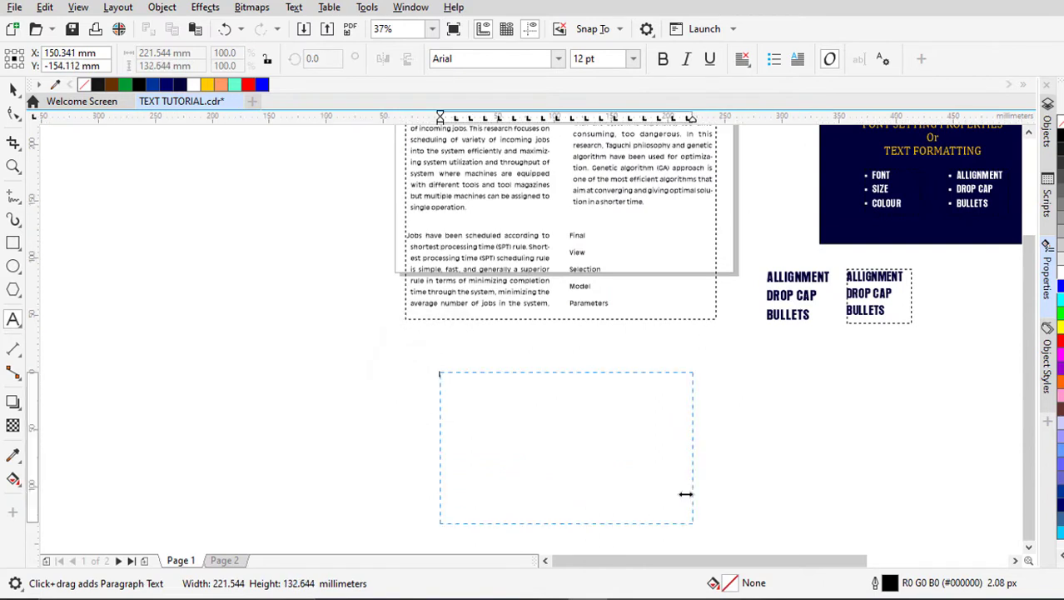
pyautogui.rightClick(593, 435)
pyautogui.click(685, 141)
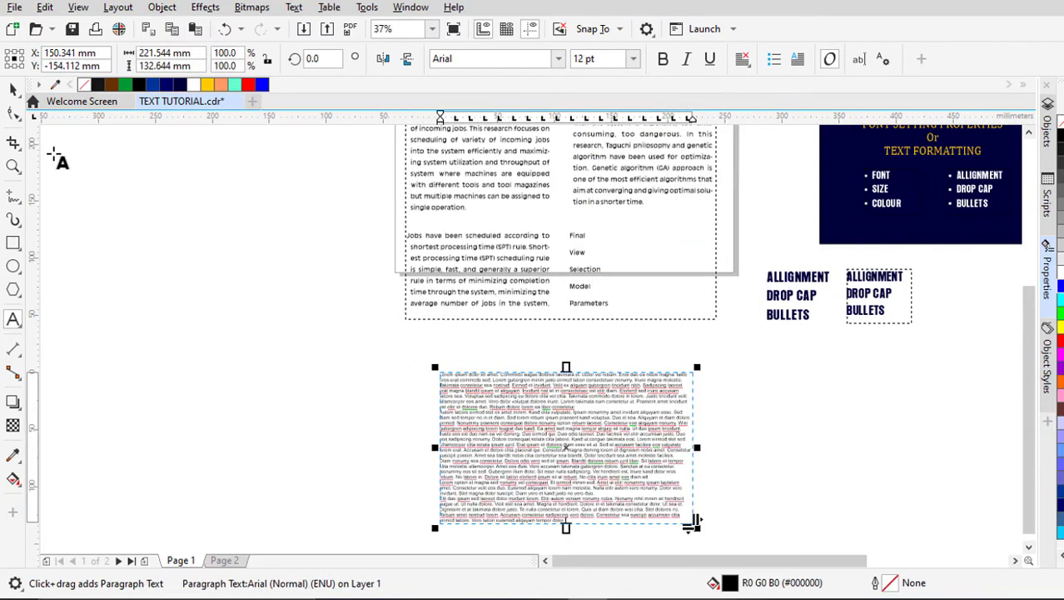
# Step: Select the two-column paragraph frame and display the object styles
pyautogui.click(12, 89)
pyautogui.click(624, 202)
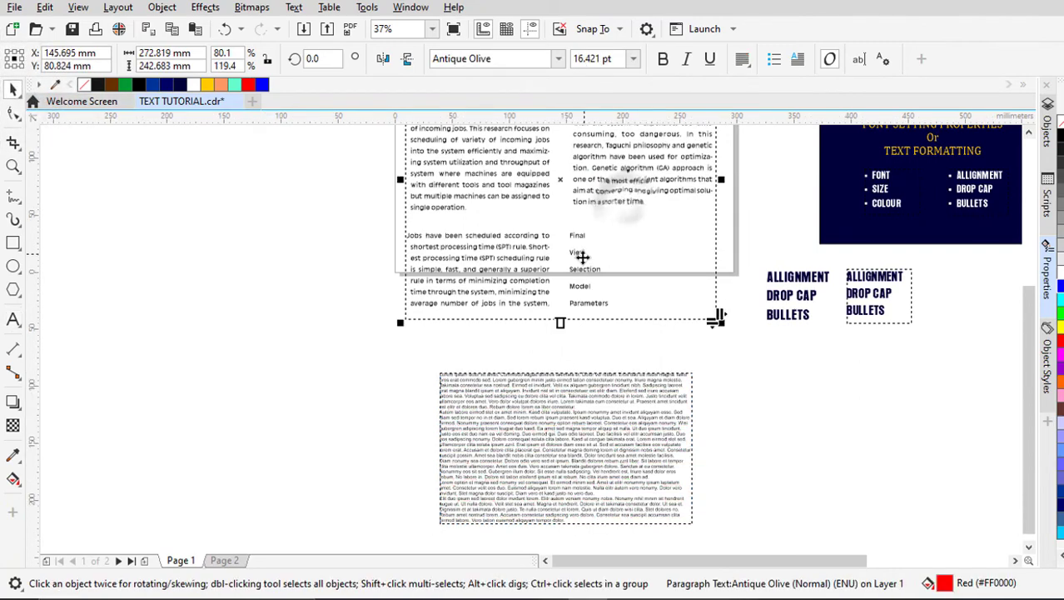
pyautogui.scroll(-2, 579, 258)
pyautogui.scroll(2, 597, 171)
pyautogui.scroll(-2, 547, 282)
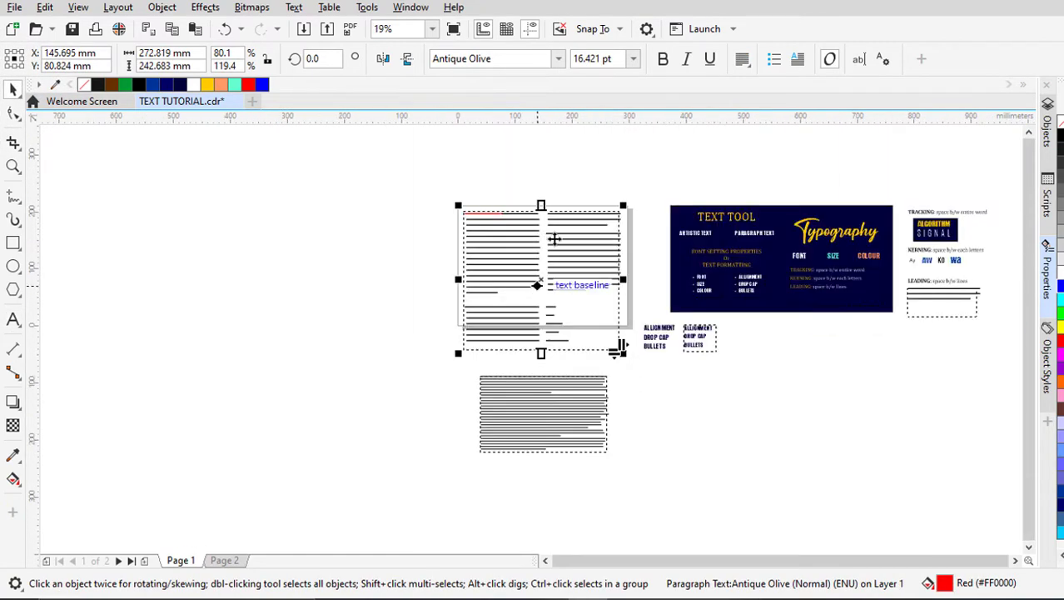
pyautogui.scroll(2, 549, 239)
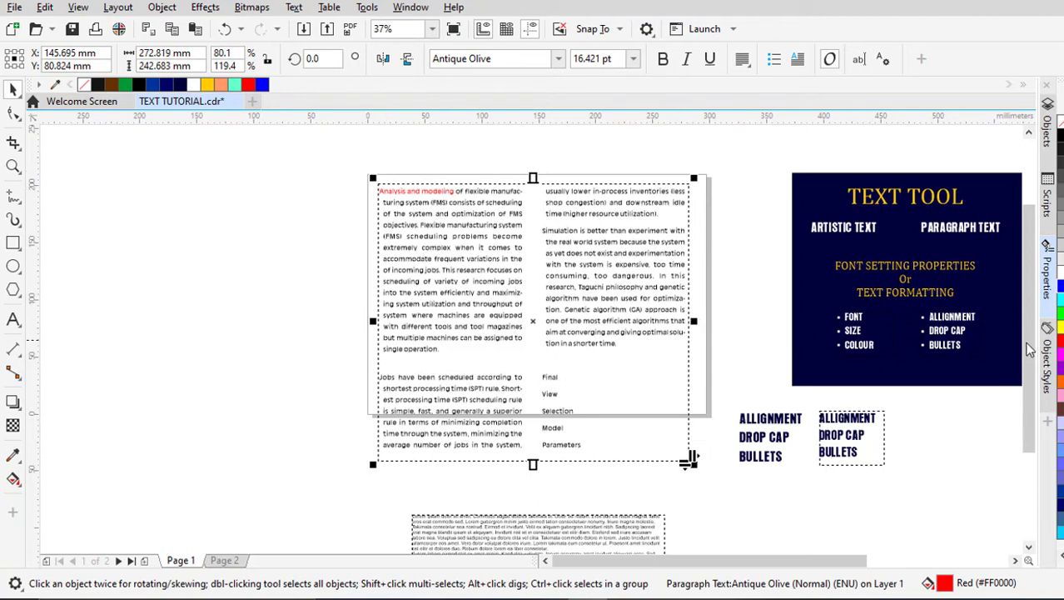
pyautogui.click(1047, 358)
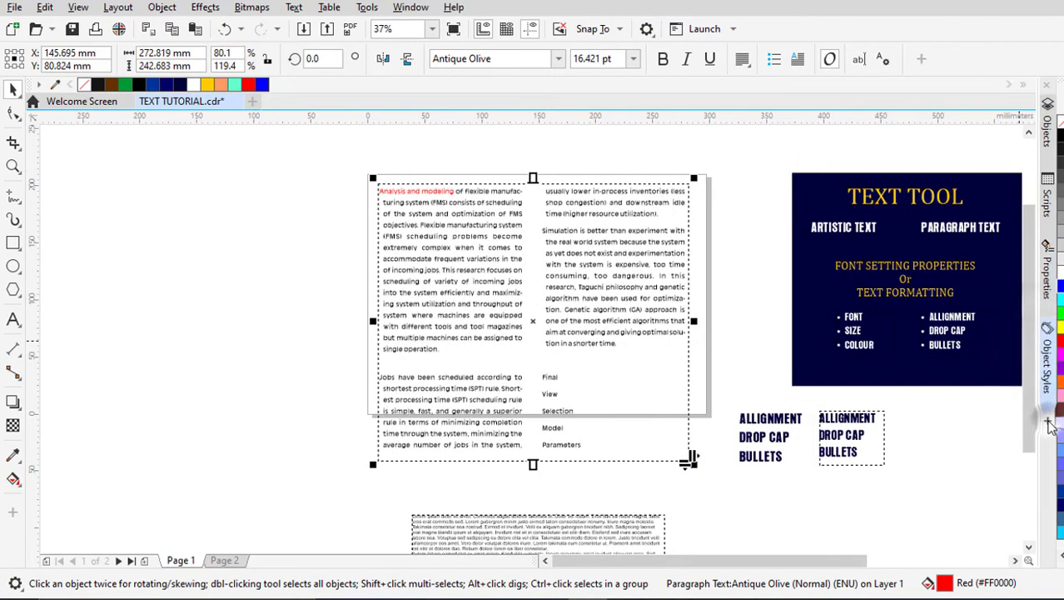
pyautogui.click(1049, 421)
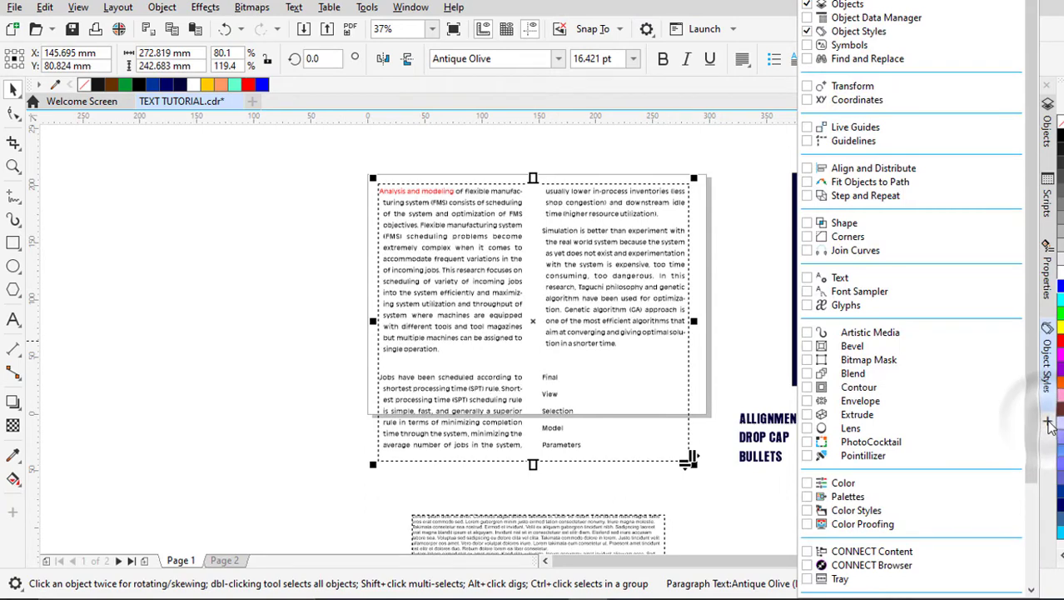
pyautogui.click(806, 32)
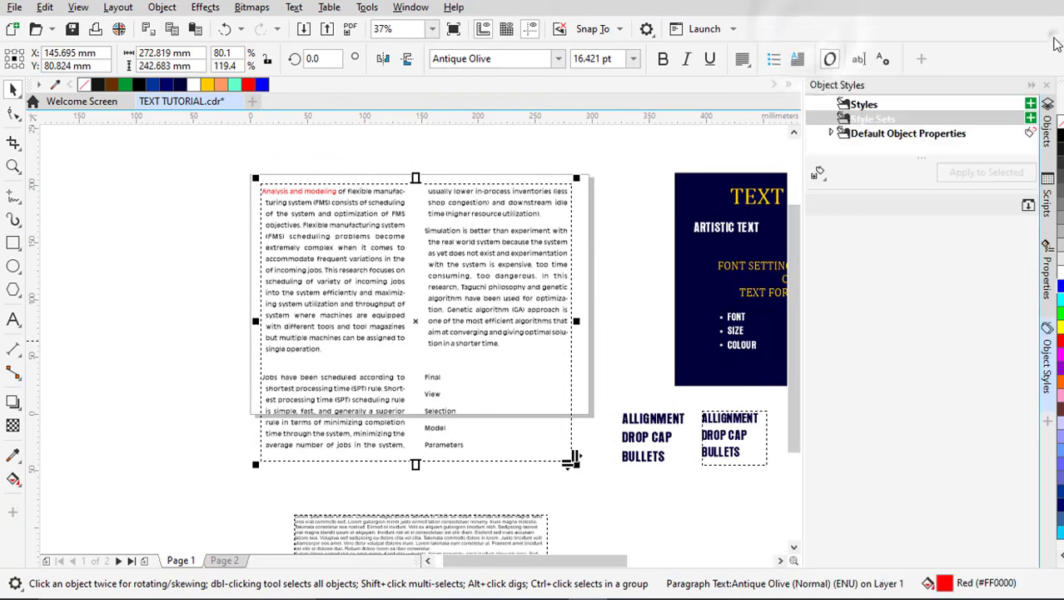
# Step: Create a new style set, link it with the two-column paragraph frame, and undo the text's colour change
pyautogui.click(1031, 119)
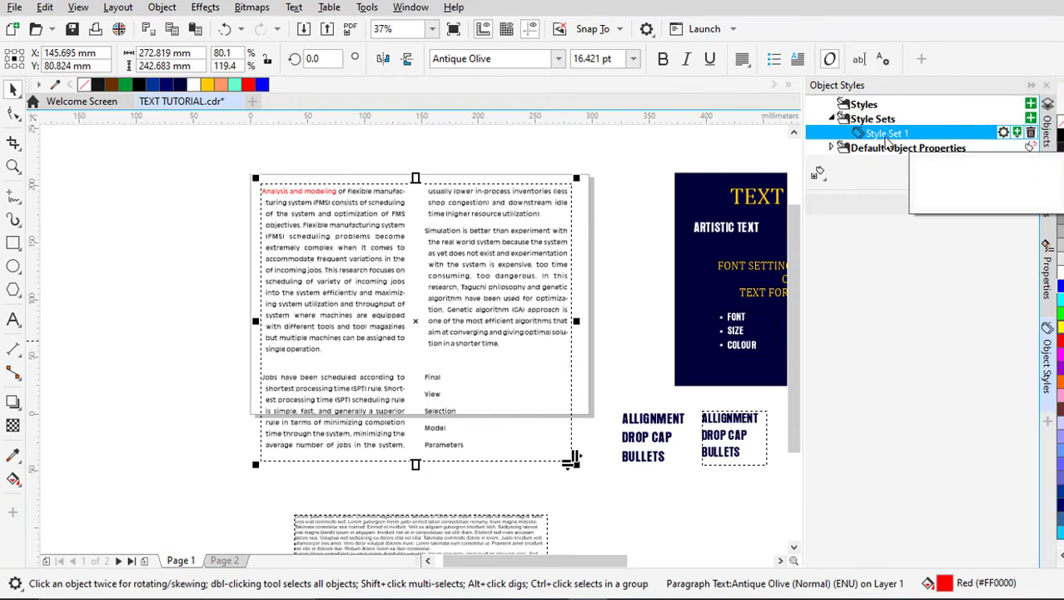
pyautogui.moveTo(908, 143); pyautogui.dragTo(571, 458)
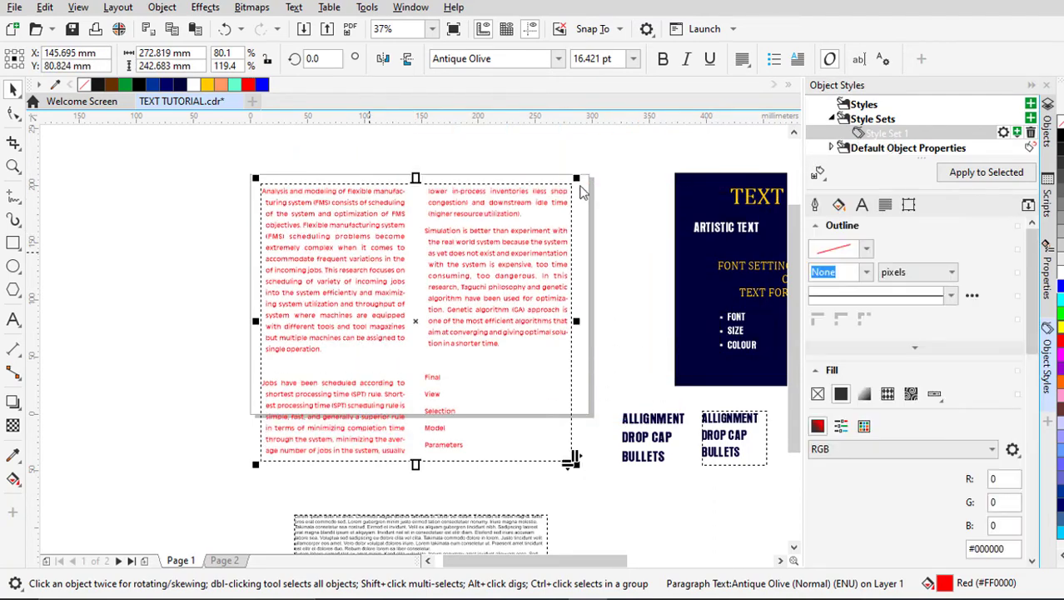
pyautogui.scroll(-2, 408, 233)
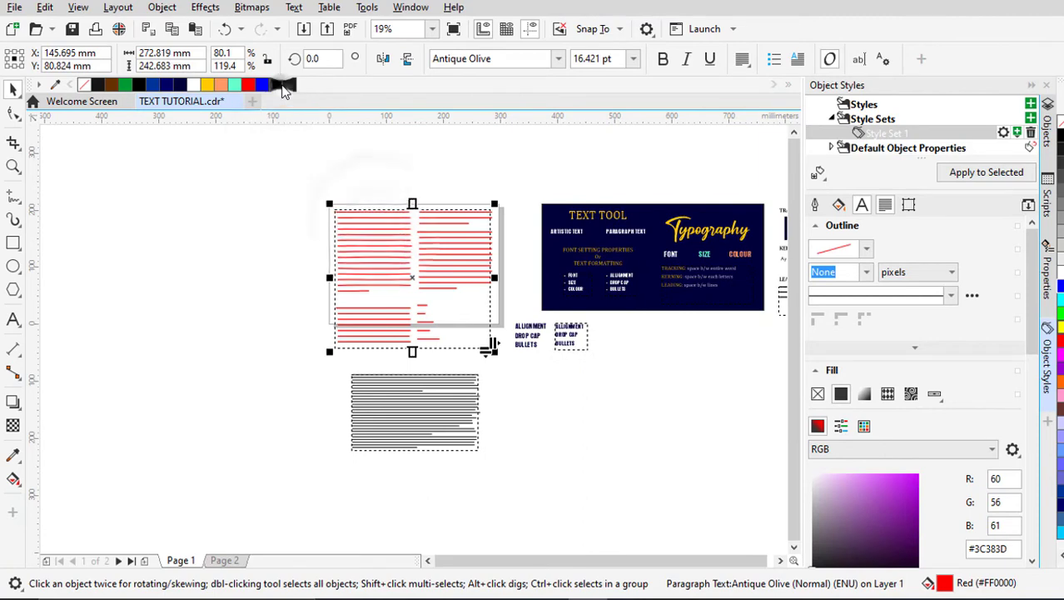
pyautogui.hotkey('ctrl', 'z')
pyautogui.scroll(2, 398, 330)
pyautogui.scroll(-1, 436, 294)
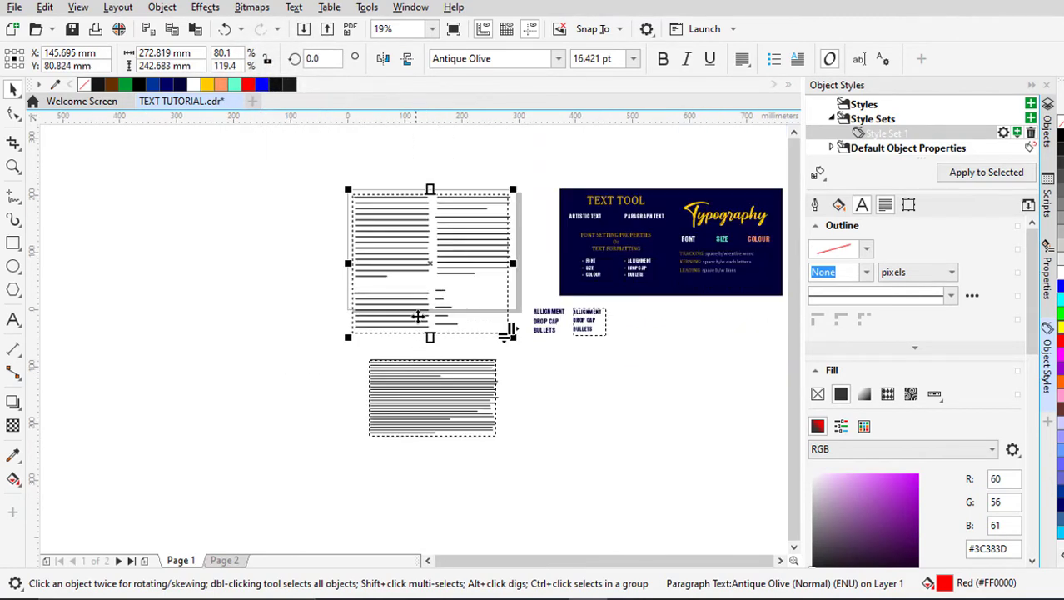
# Step: Apply Style Set 1 to the placeholder text frame below the page
pyautogui.scroll(1, 419, 295)
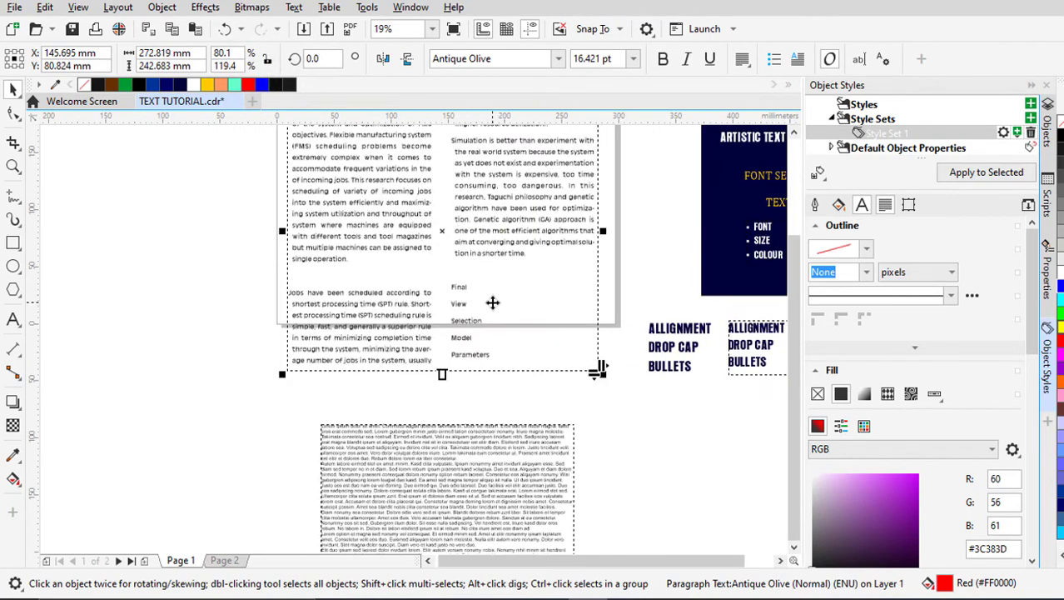
pyautogui.scroll(-2, 493, 302)
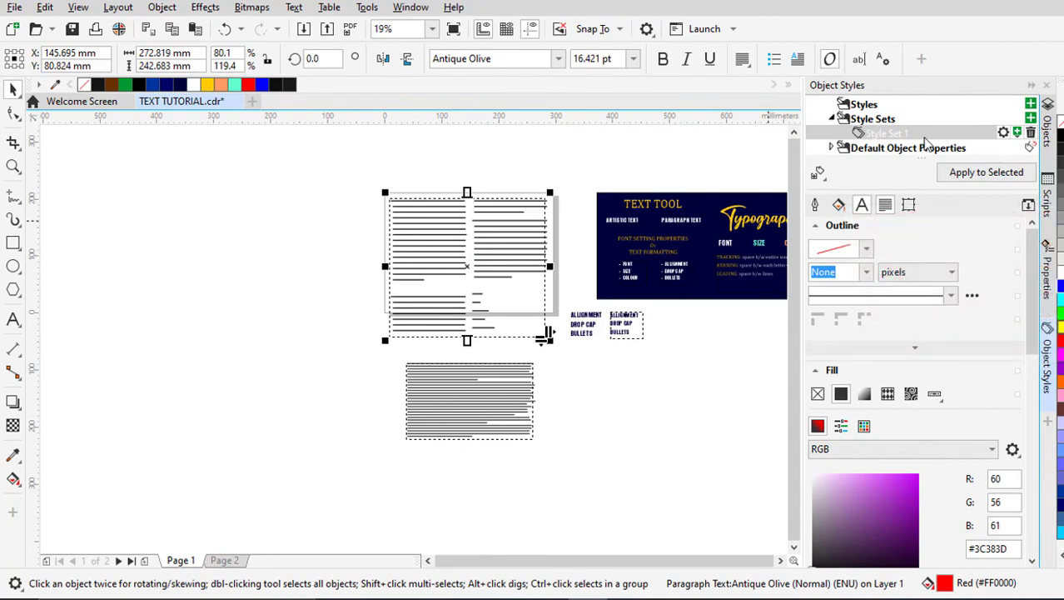
pyautogui.moveTo(925, 141)
pyautogui.scroll(2, 452, 393)
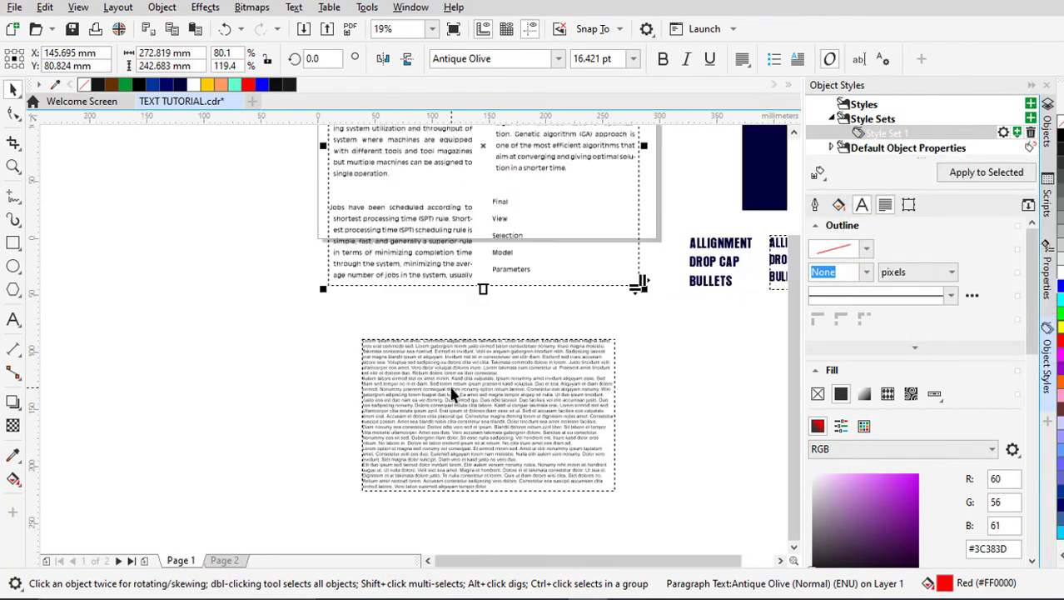
pyautogui.click(488, 341)
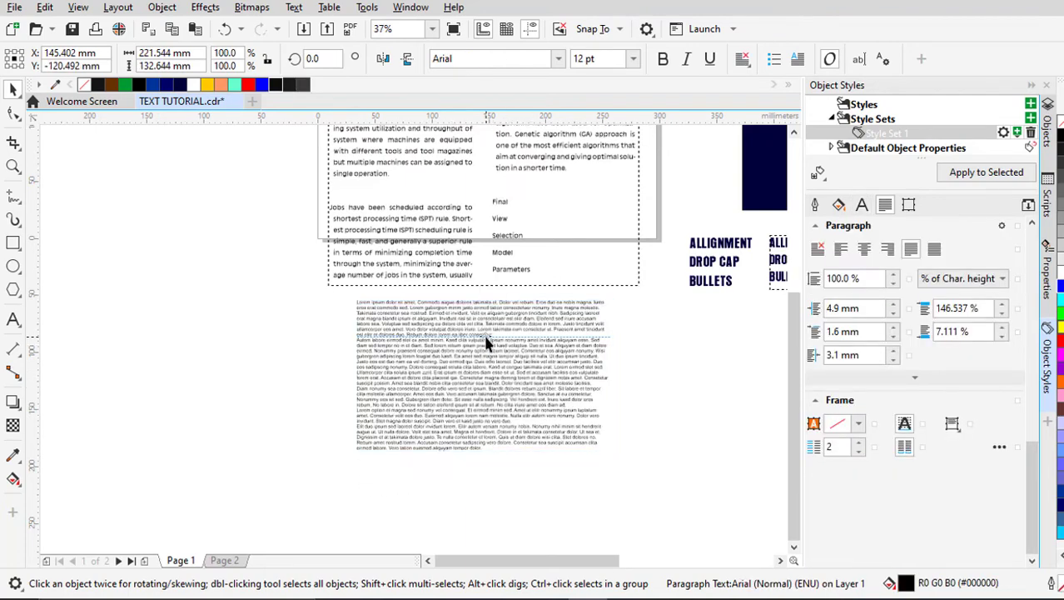
pyautogui.click(920, 135)
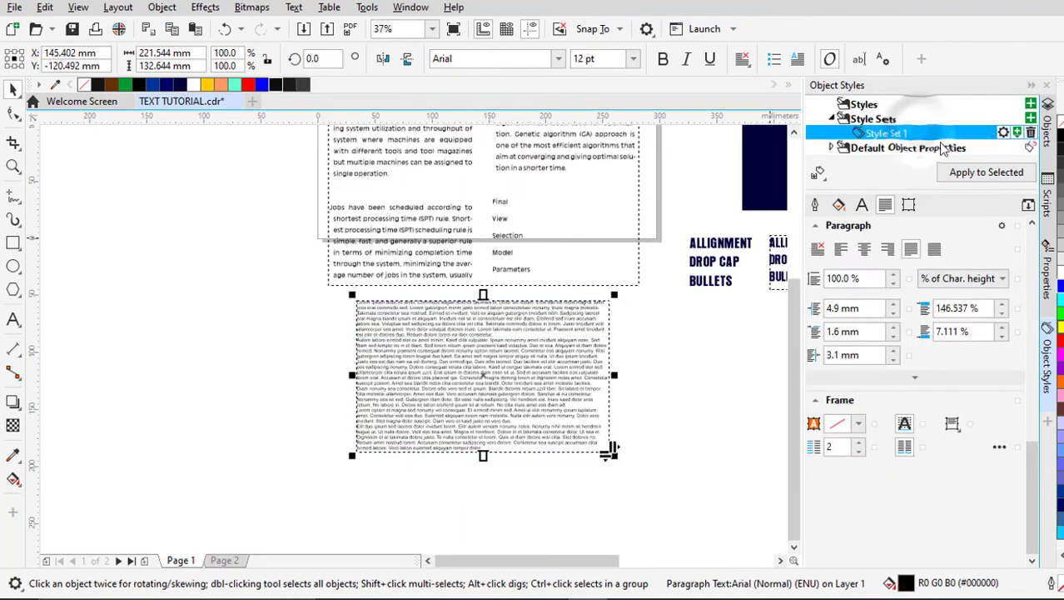
pyautogui.click(983, 172)
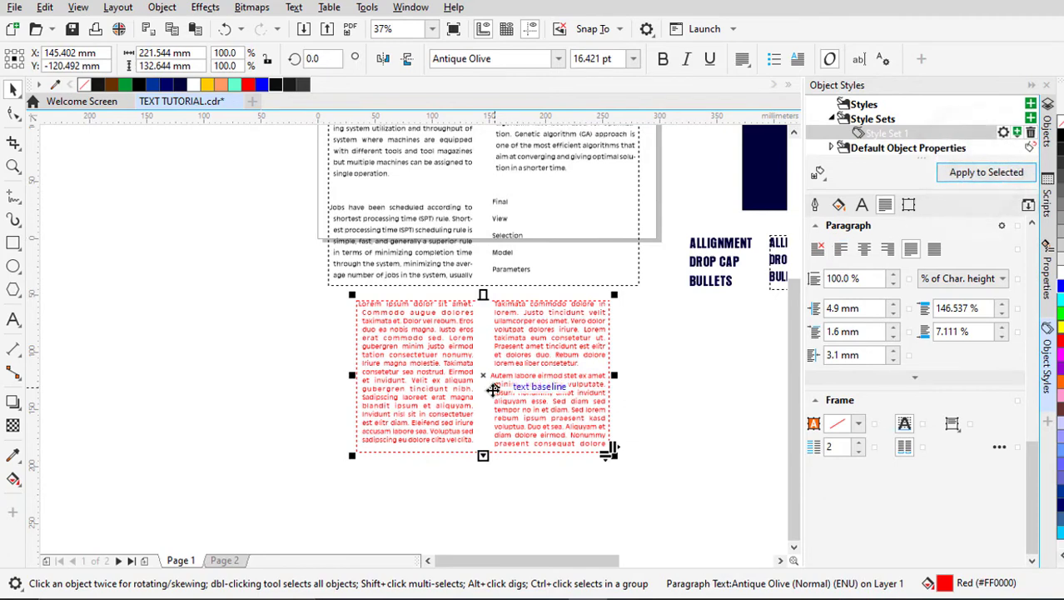
# Step: Recolour the placeholder text near-black (#0F0E0F) and move its frame about 29 mm left, in line with the upper frame's left edge
pyautogui.scroll(-2, 484, 389)
pyautogui.scroll(2, 484, 388)
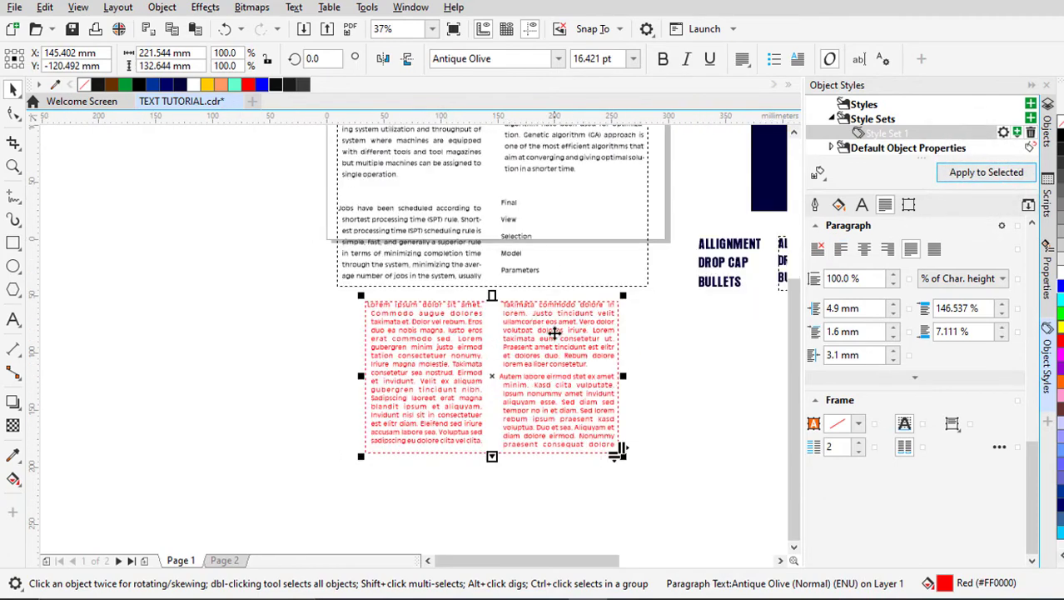
pyautogui.click(275, 84)
pyautogui.moveTo(553, 353); pyautogui.dragTo(523, 350)
# Step: Resize the placeholder text frame to about 279 mm wide and 193 mm tall, and collapse the object styles
pyautogui.click(526, 156)
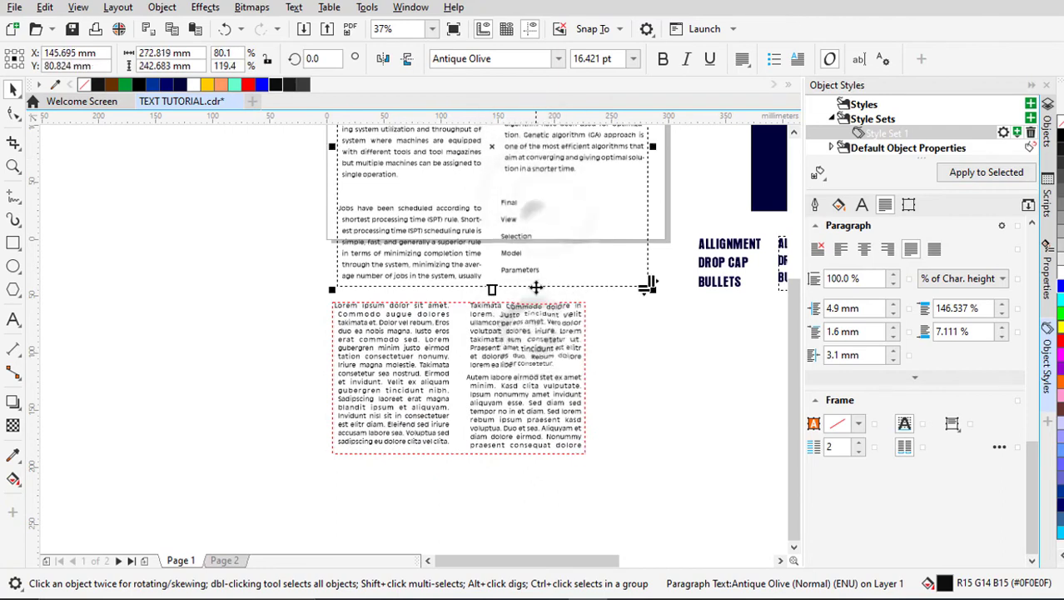
pyautogui.click(532, 353)
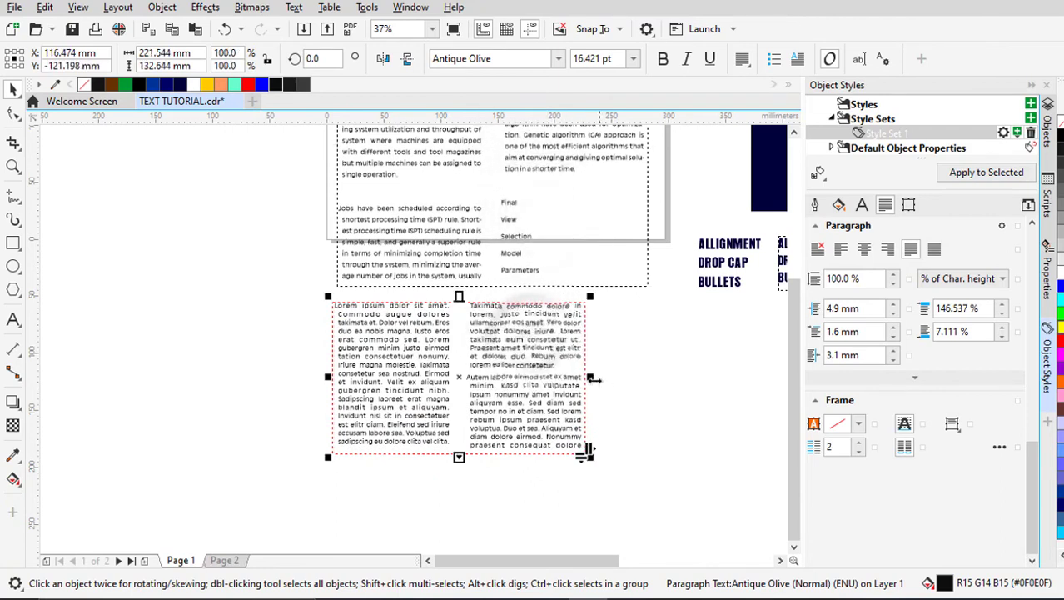
pyautogui.moveTo(590, 377); pyautogui.dragTo(655, 377)
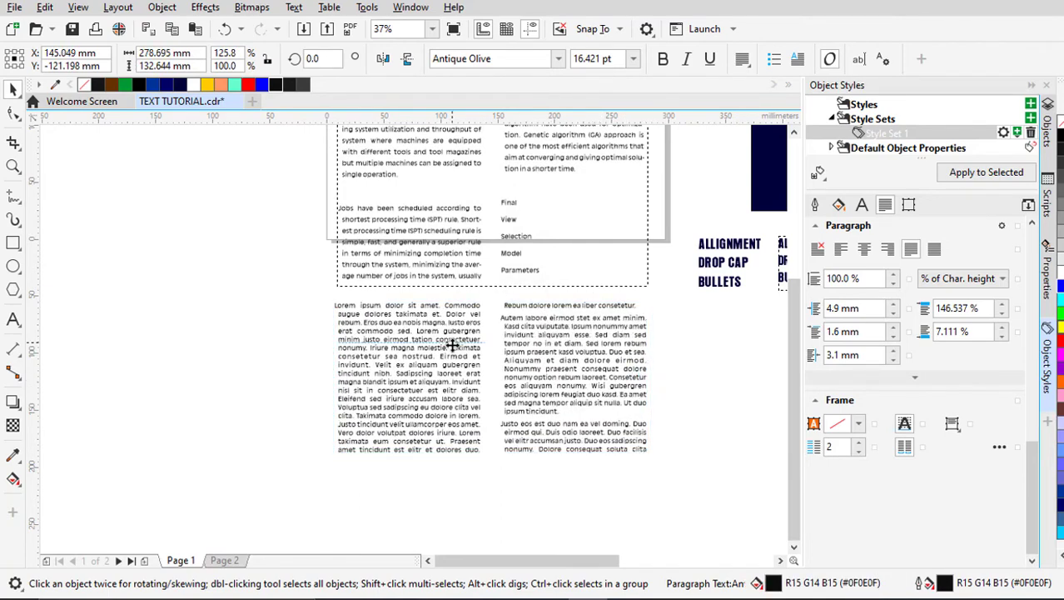
pyautogui.moveTo(492, 457); pyautogui.dragTo(502, 523)
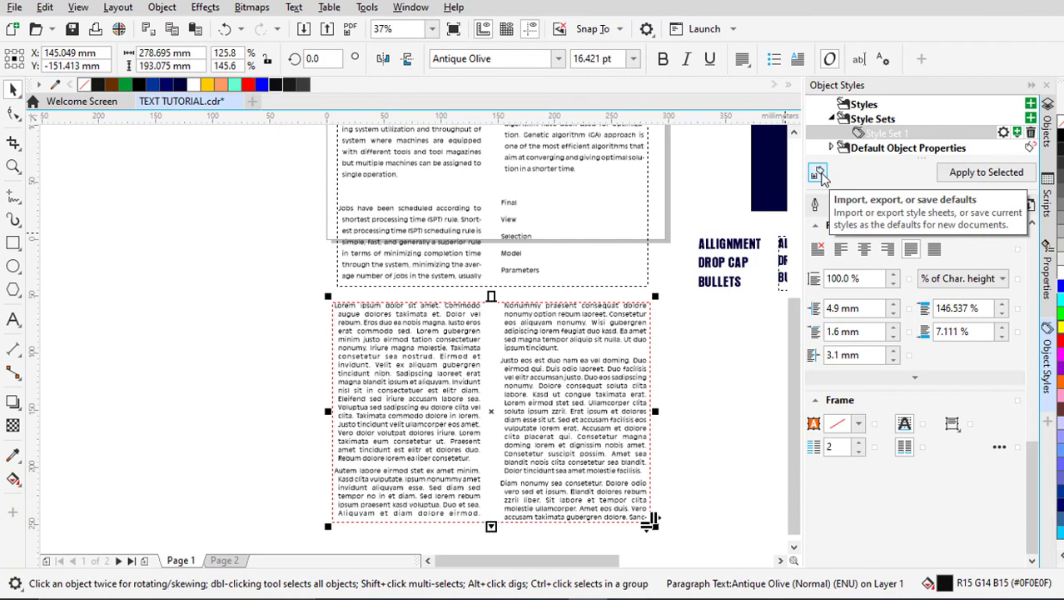
pyautogui.click(1032, 85)
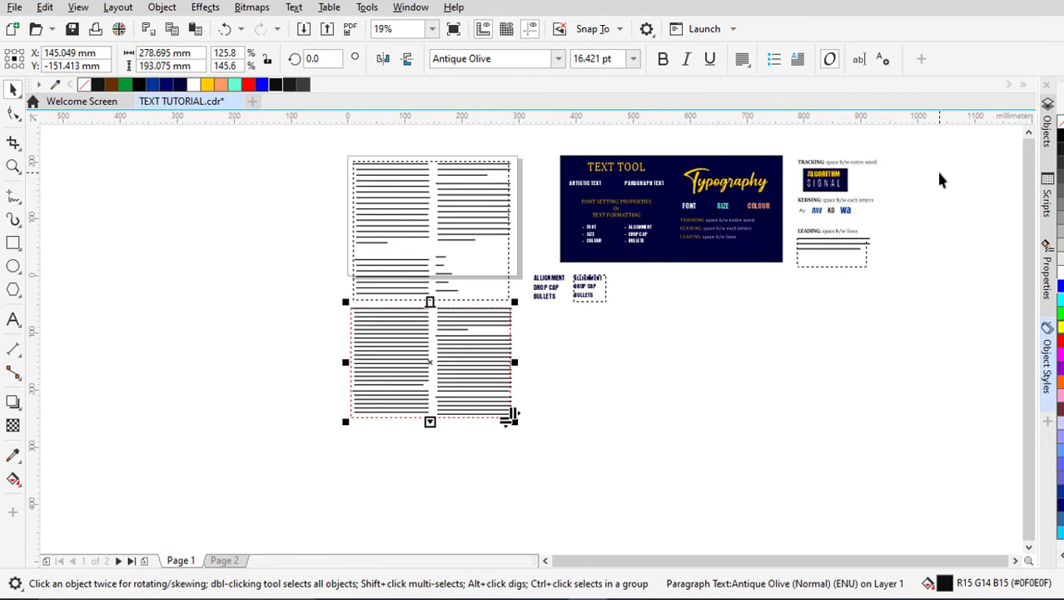